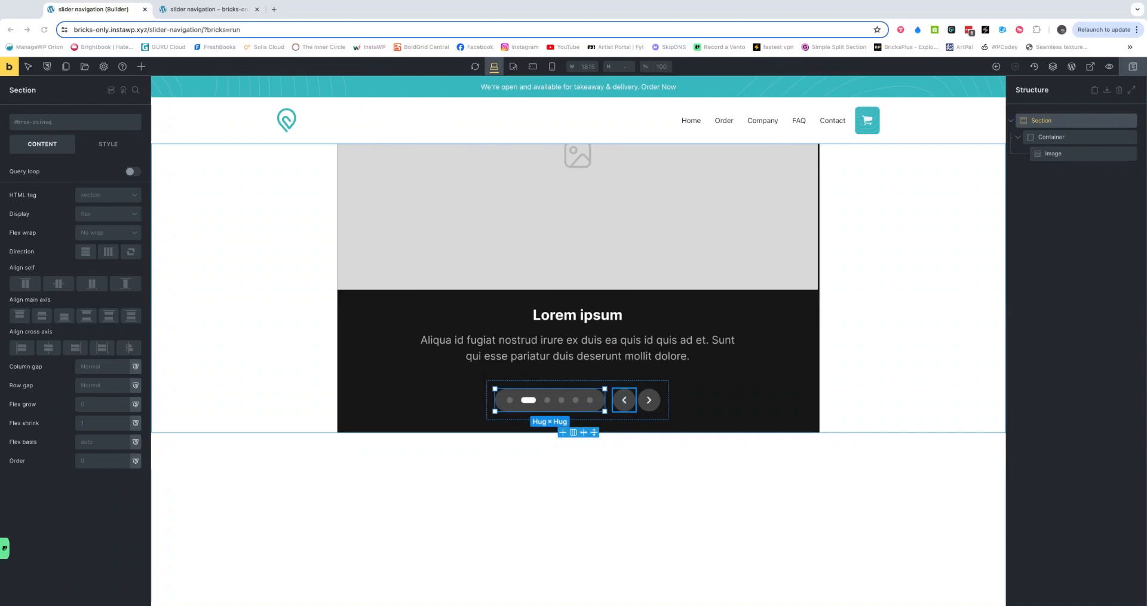
Step: Add a new section below the image section and insert a Slider (Nestable) element
scroll(578, 341, down, 1)
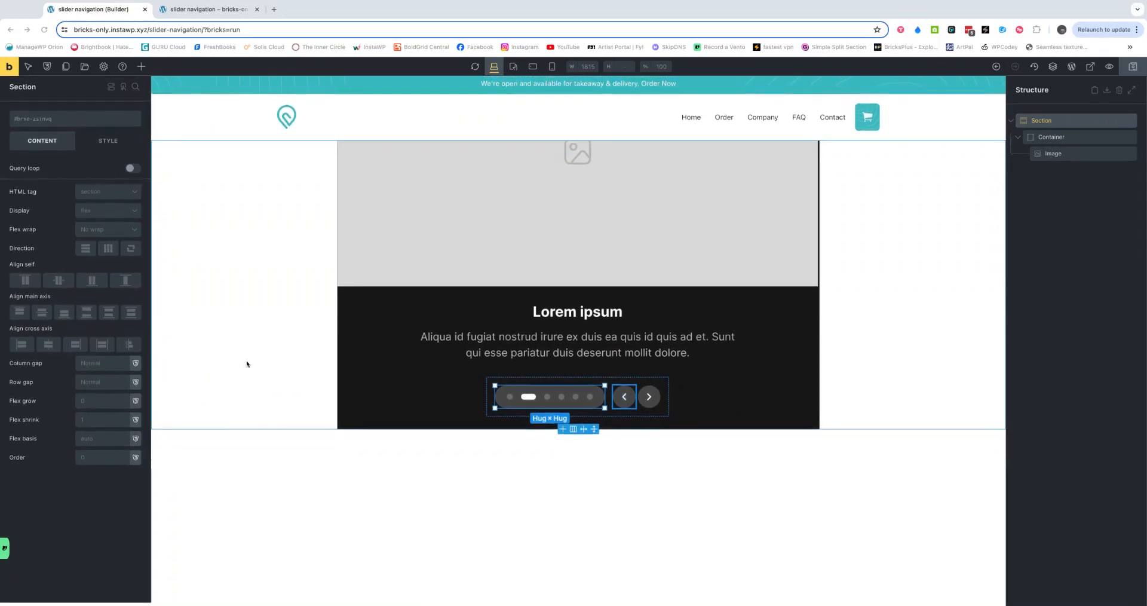
click(141, 67)
click(45, 147)
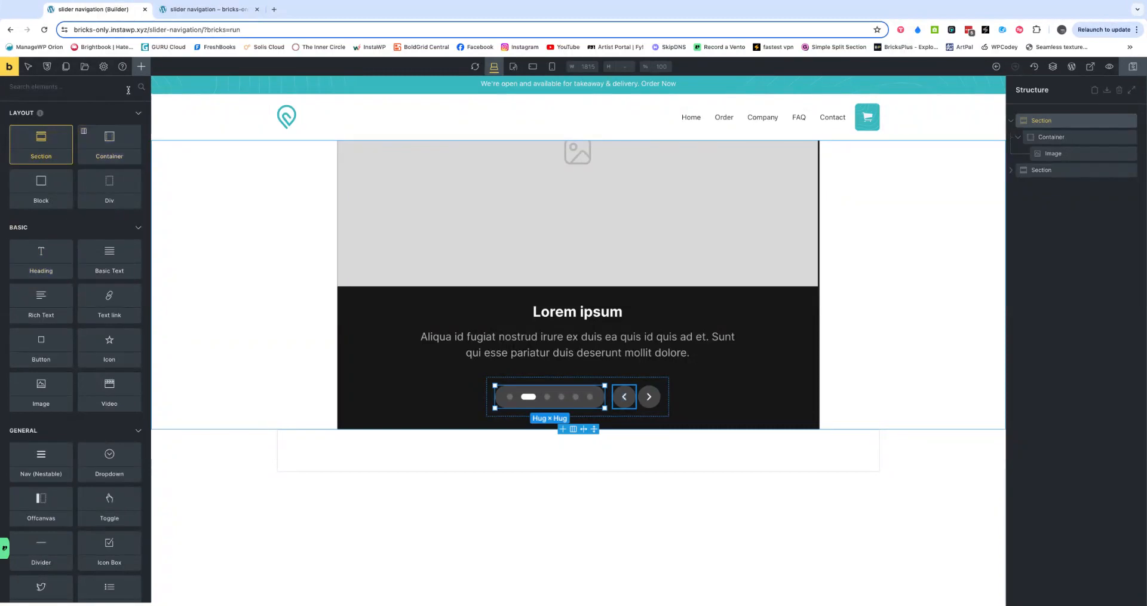
click(59, 86)
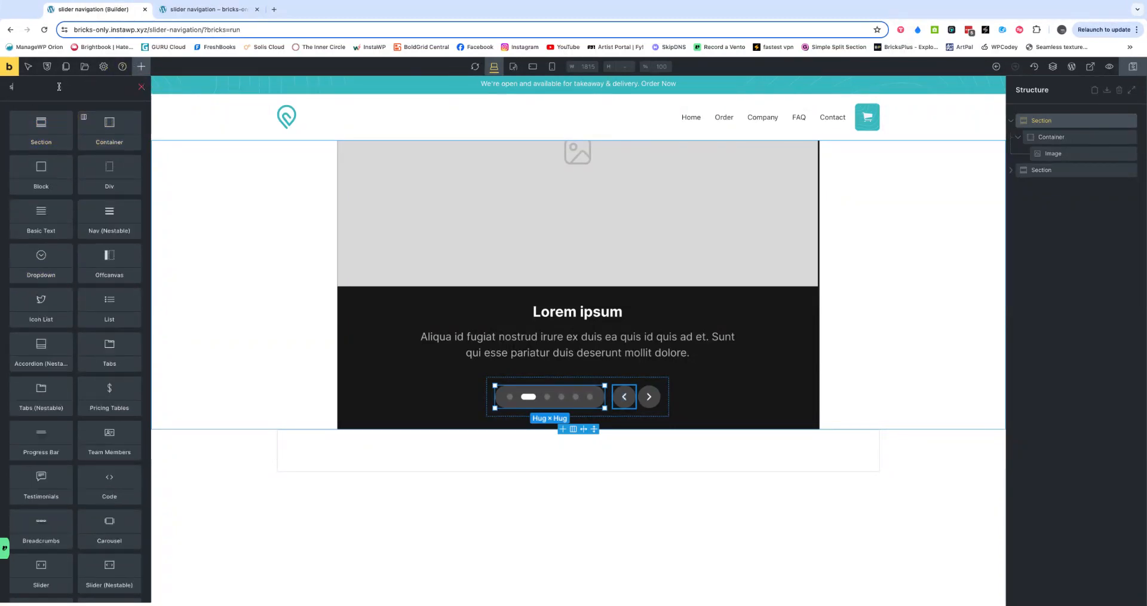
text(slider)
click(109, 130)
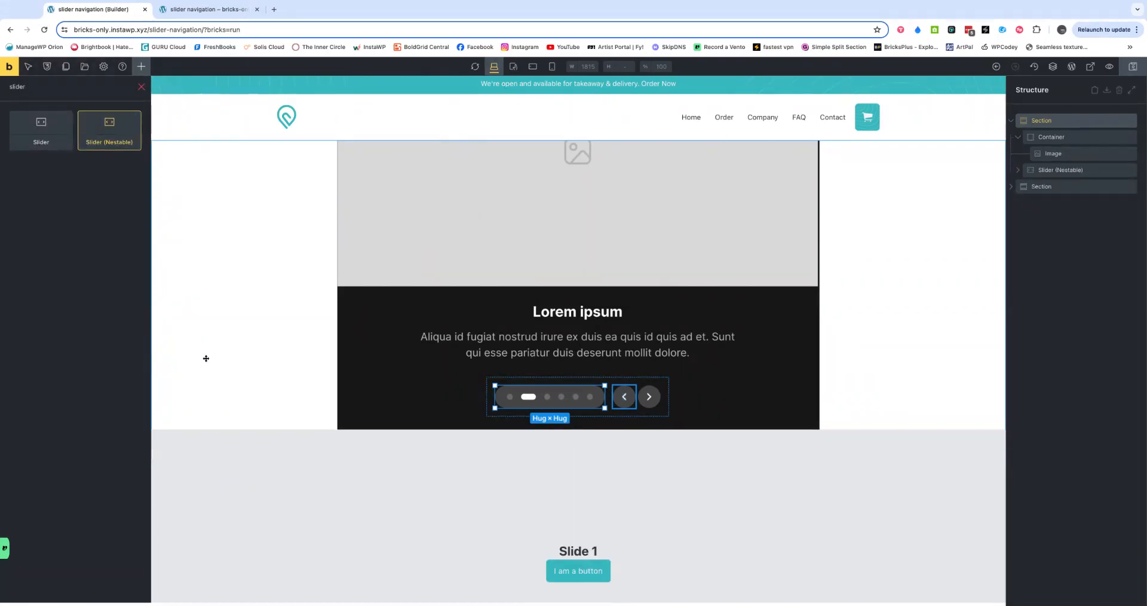
Step: Move the nestable slider into the container of the new section
scroll(205, 359, down, 3)
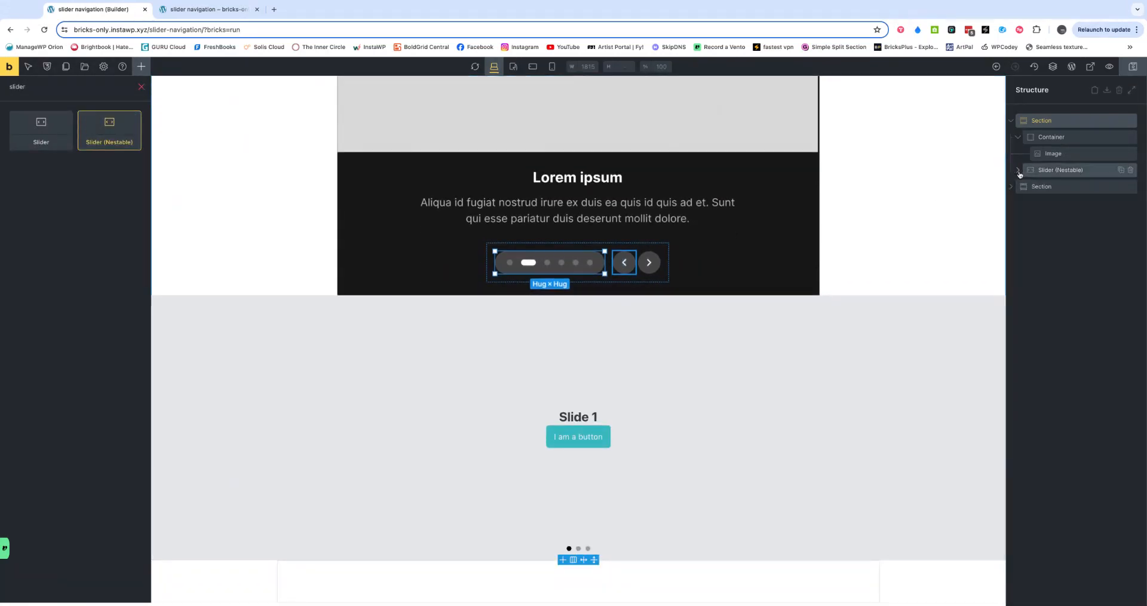
click(1010, 187)
drag(1043, 171, 1045, 210)
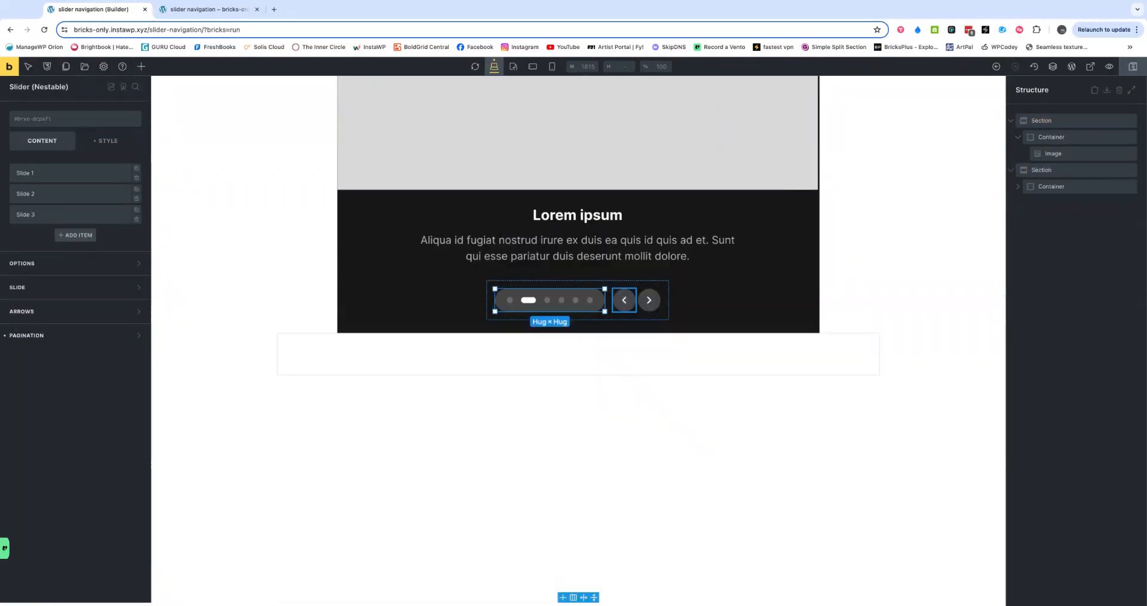
scroll(433, 254, up, 3)
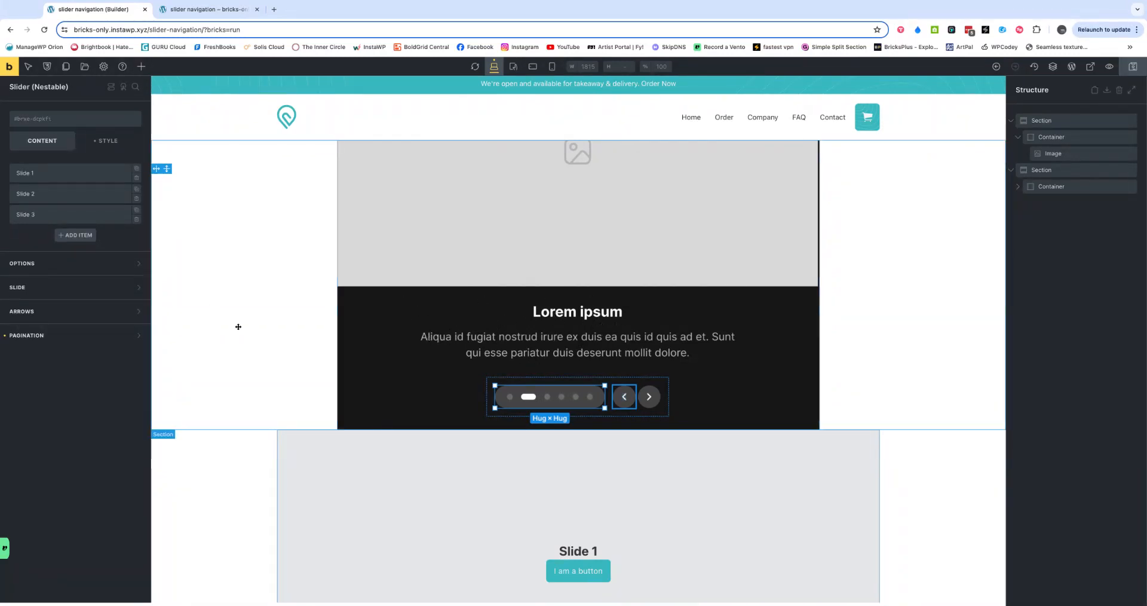
Step: Set the slider section's top and bottom padding to the section-m spacing variable
click(183, 418)
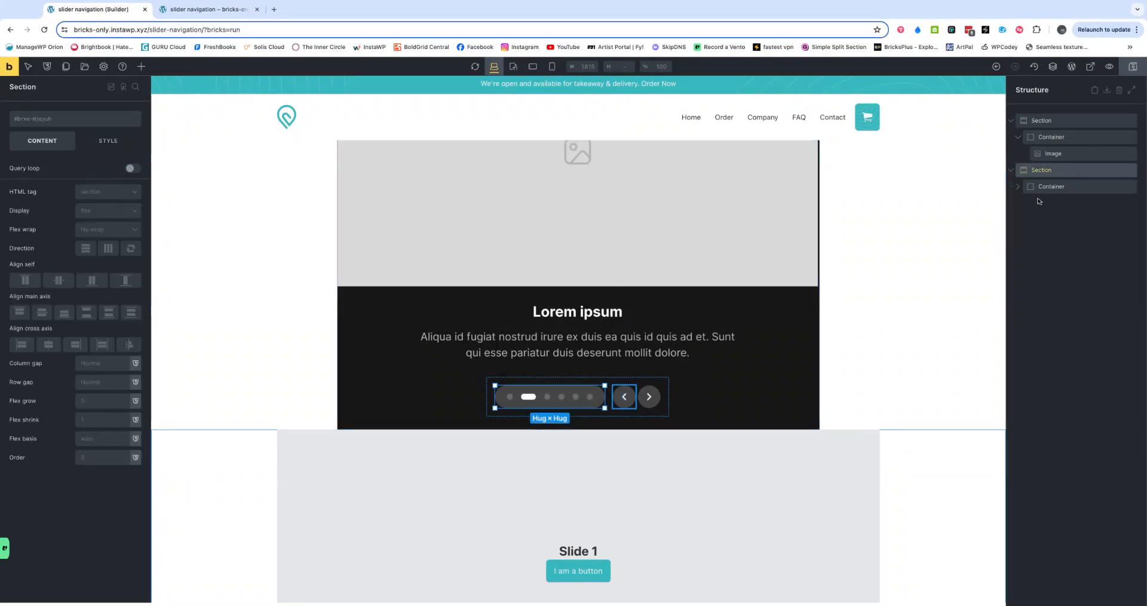
scroll(344, 256, down, 2)
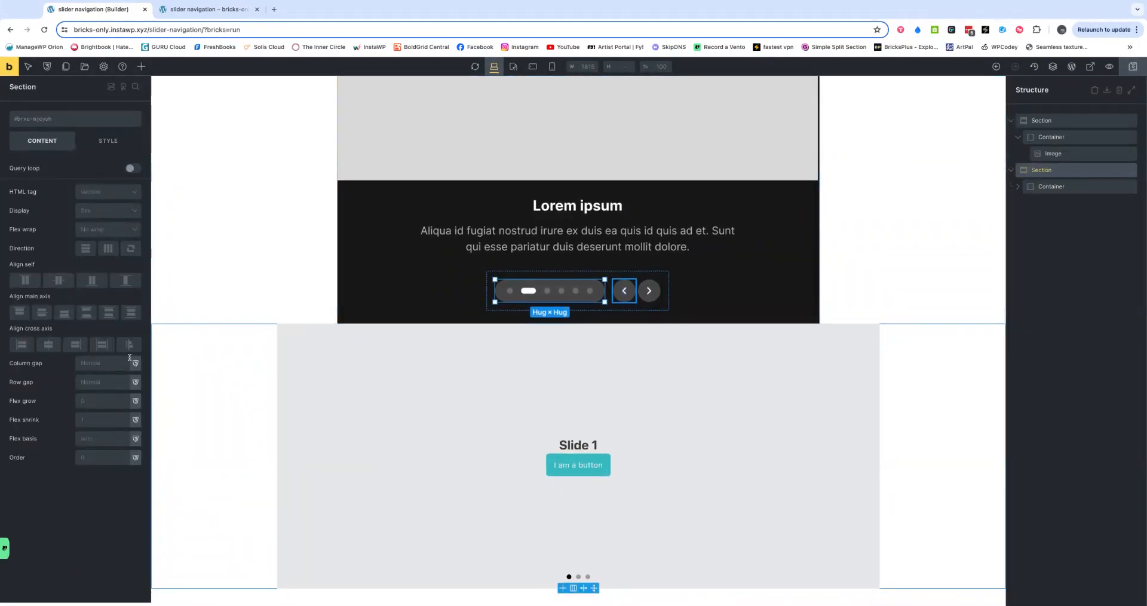
click(113, 145)
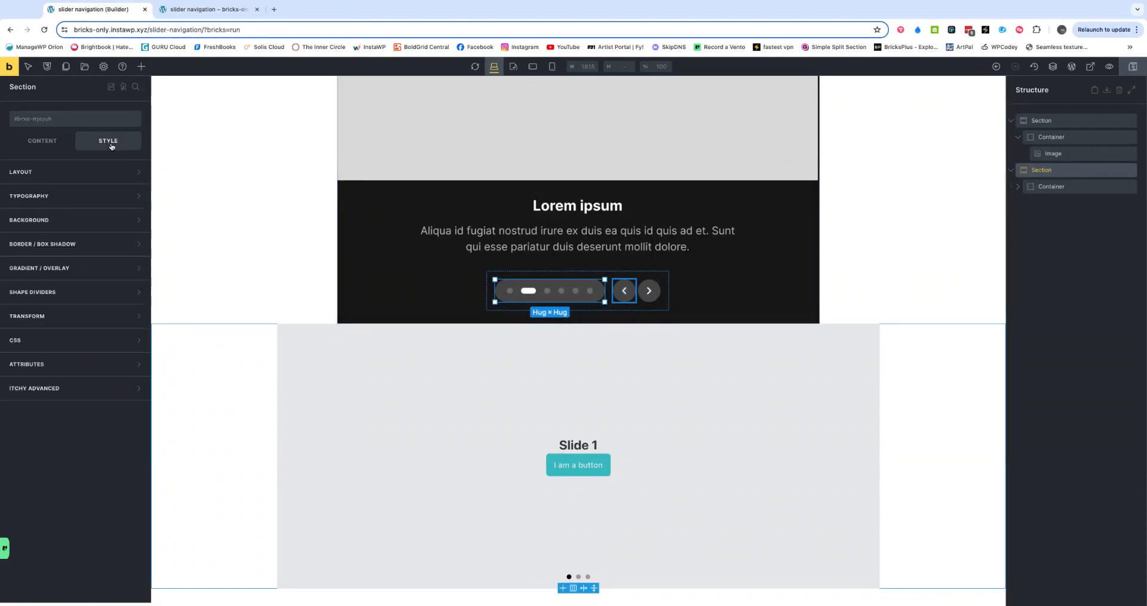
click(42, 173)
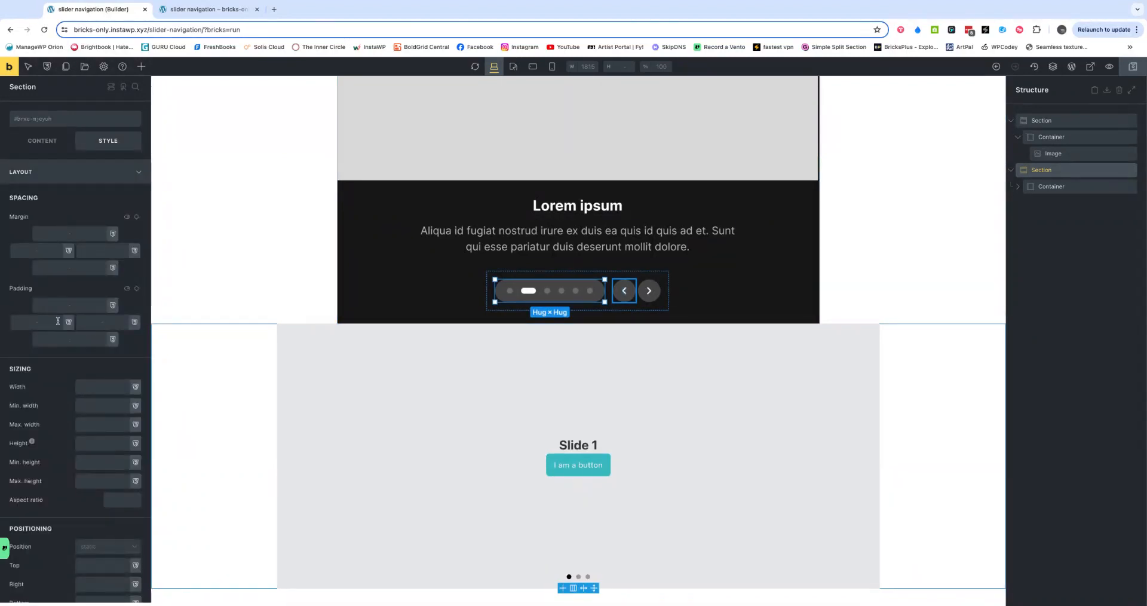
click(111, 306)
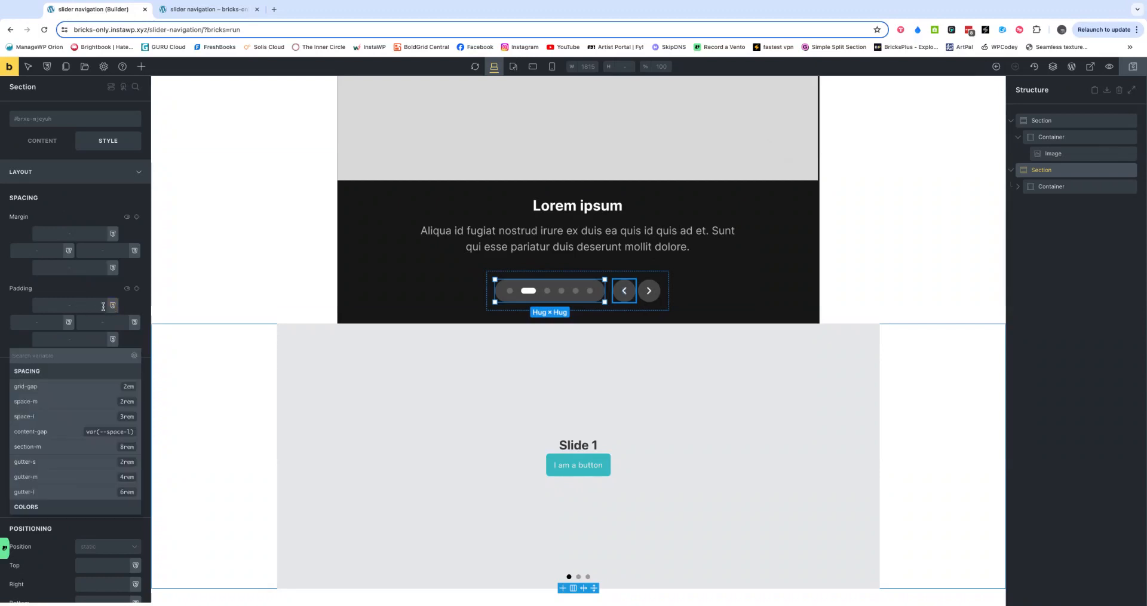
scroll(56, 445, down, 1)
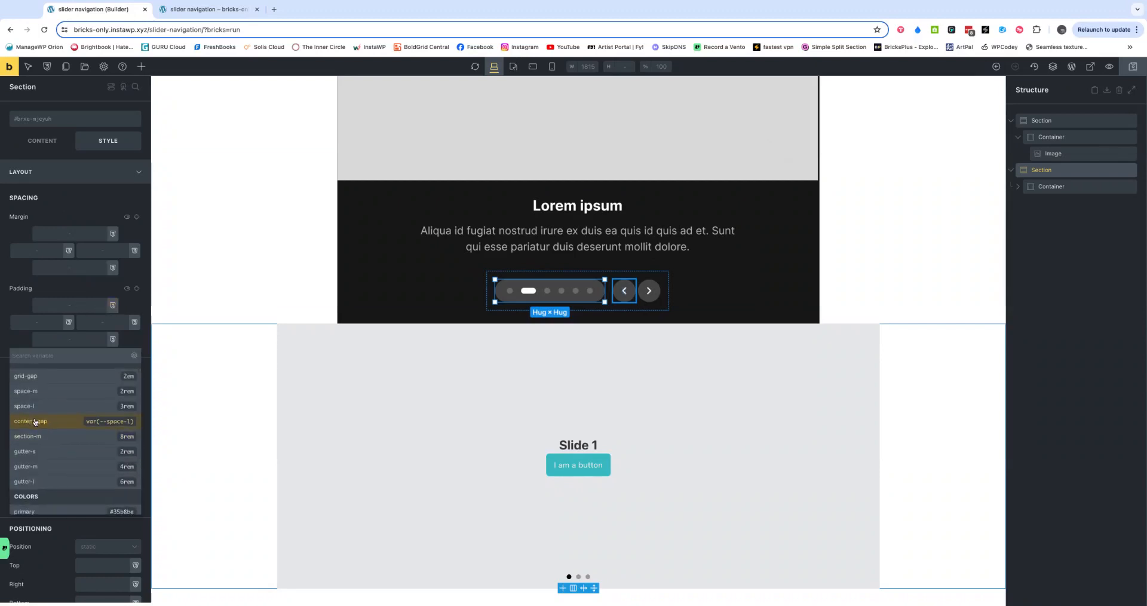
scroll(35, 422, down, 5)
scroll(74, 436, down, 1)
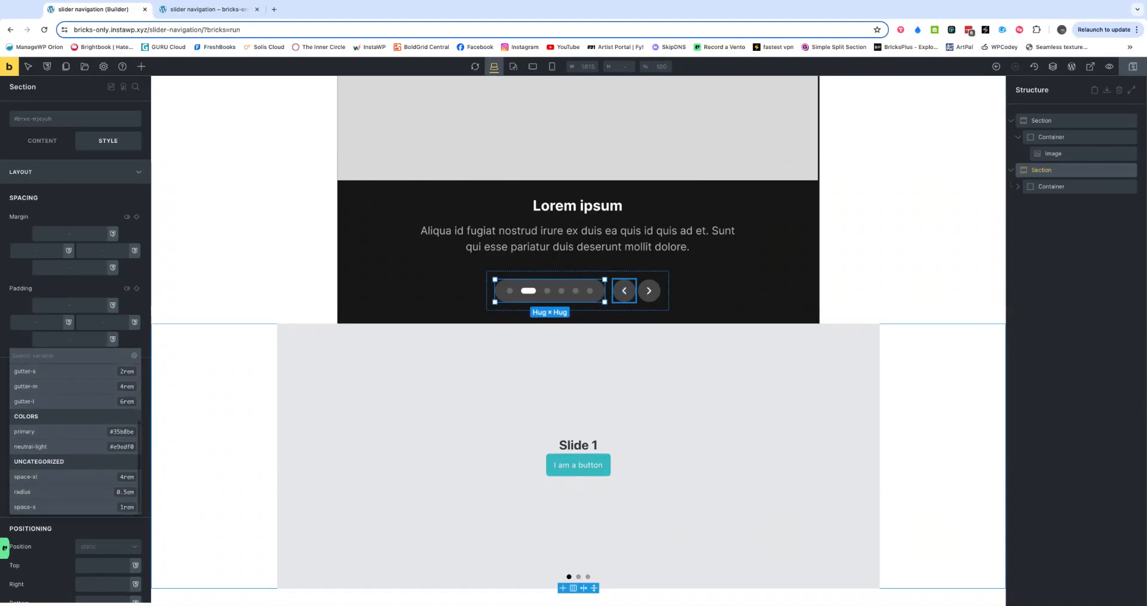
scroll(52, 437, up, 6)
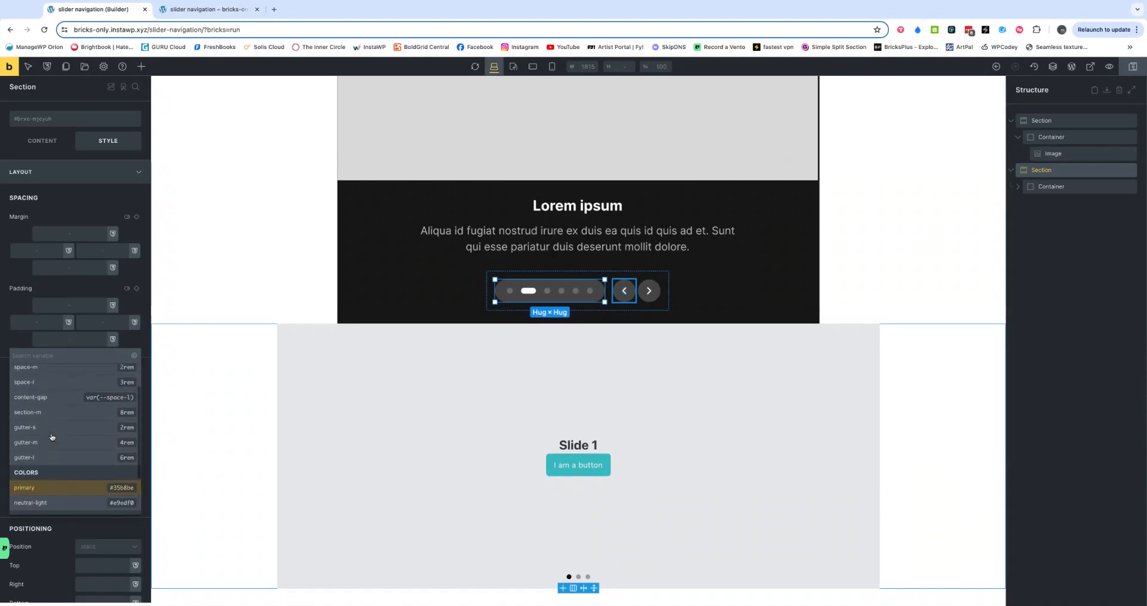
click(52, 437)
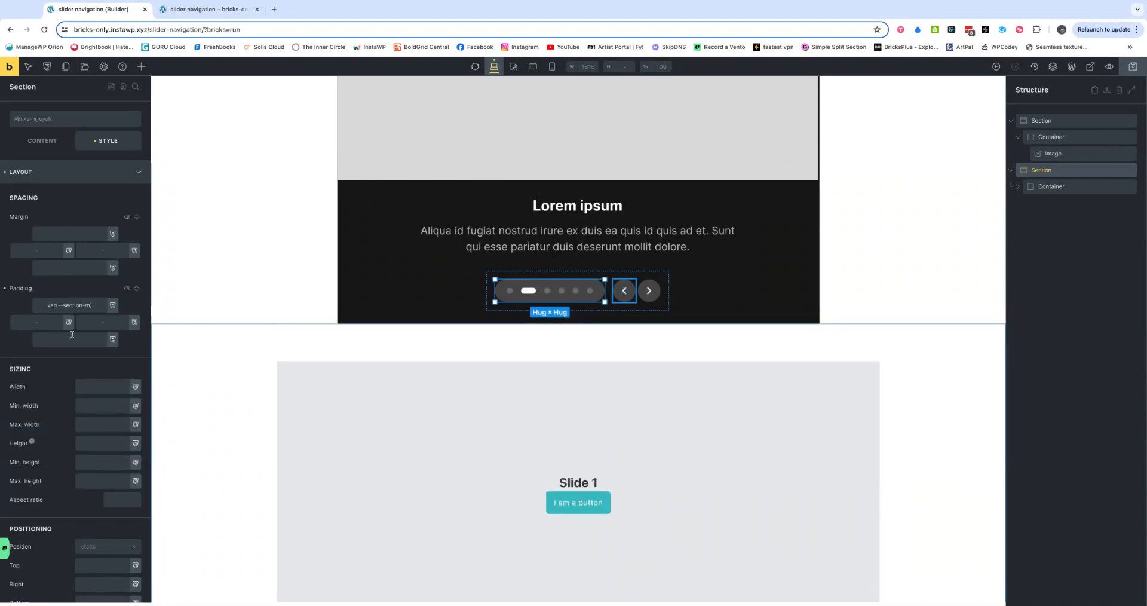
click(112, 338)
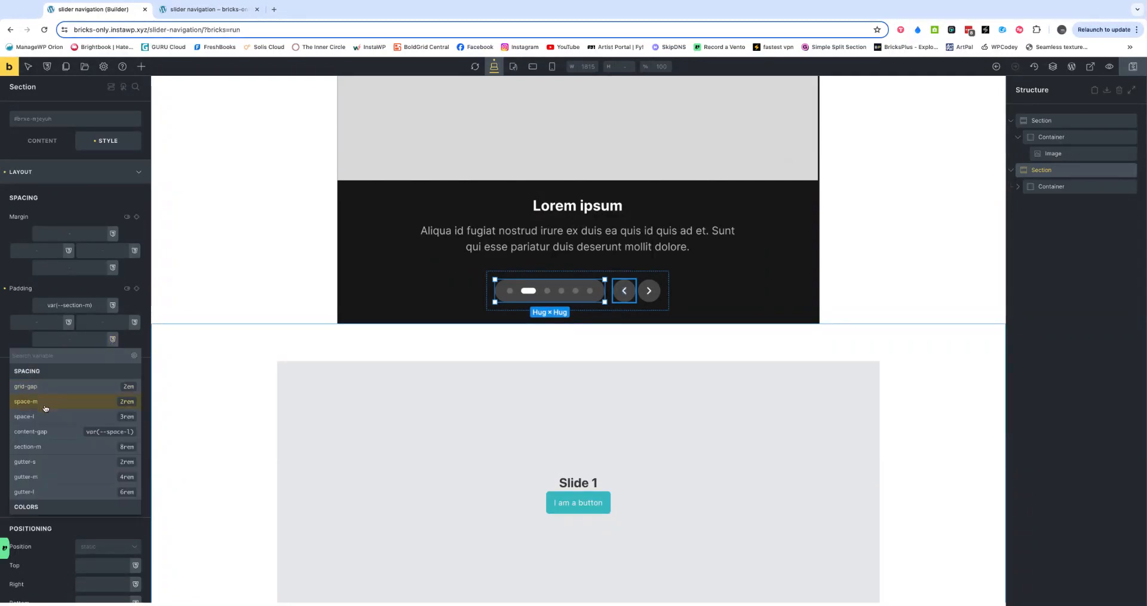
click(45, 447)
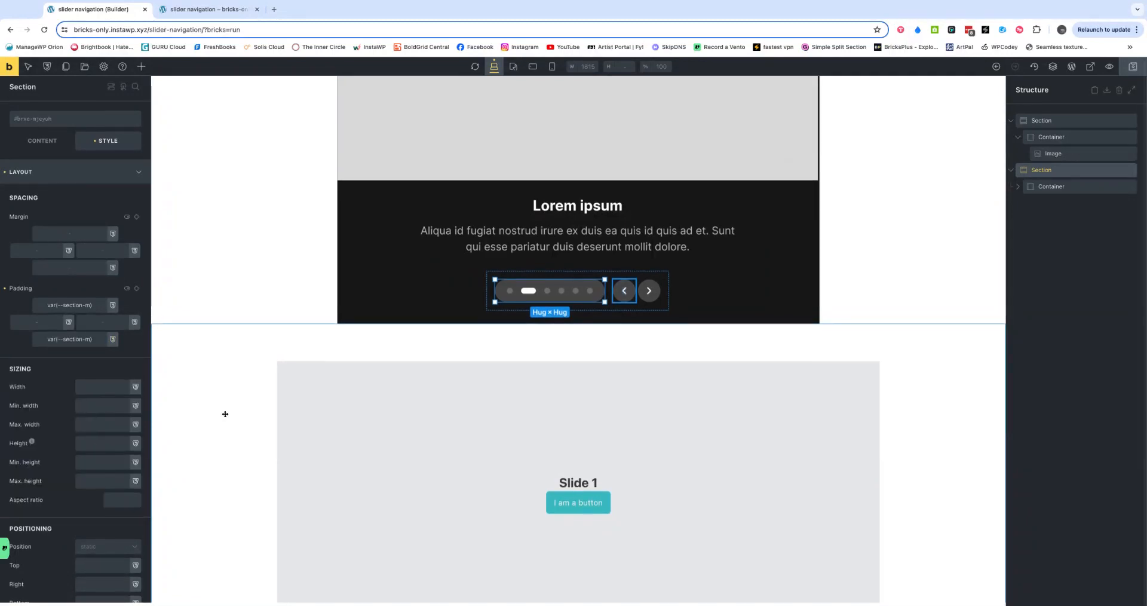
Step: Delete Slide 3 and Slide 2 from the nestable slider, keeping only Slide 1
scroll(222, 414, down, 2)
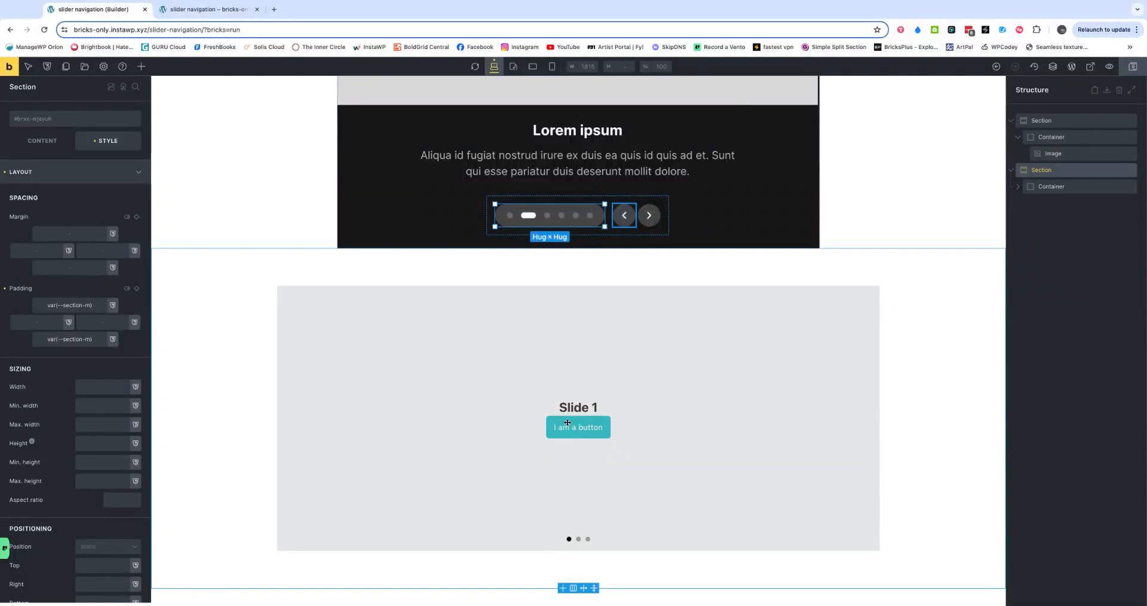
scroll(254, 397, up, 1)
click(487, 424)
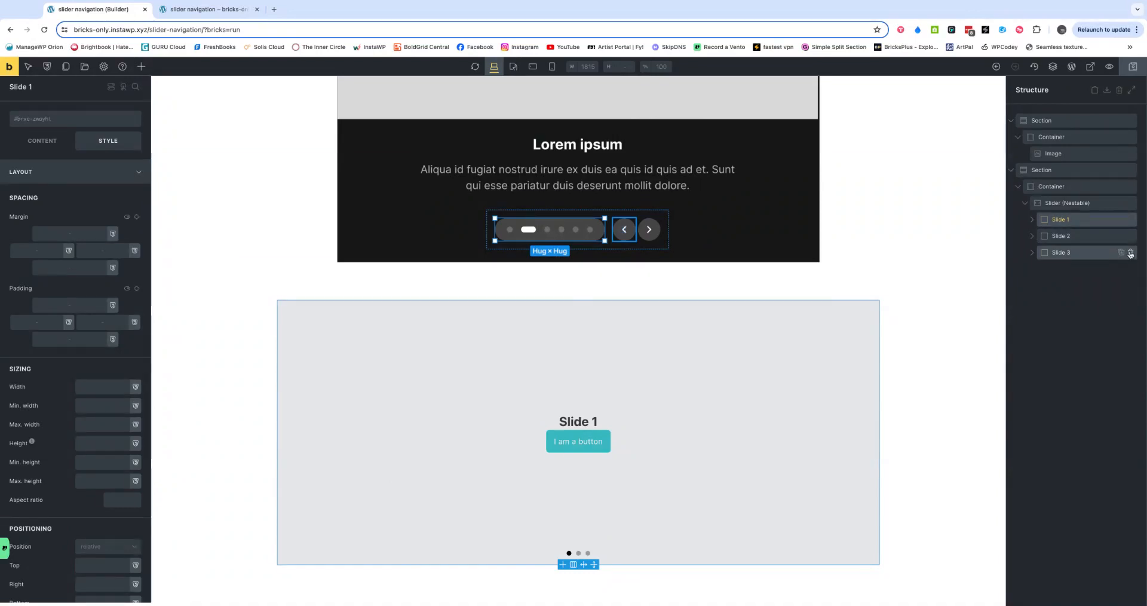
click(1130, 252)
click(1130, 236)
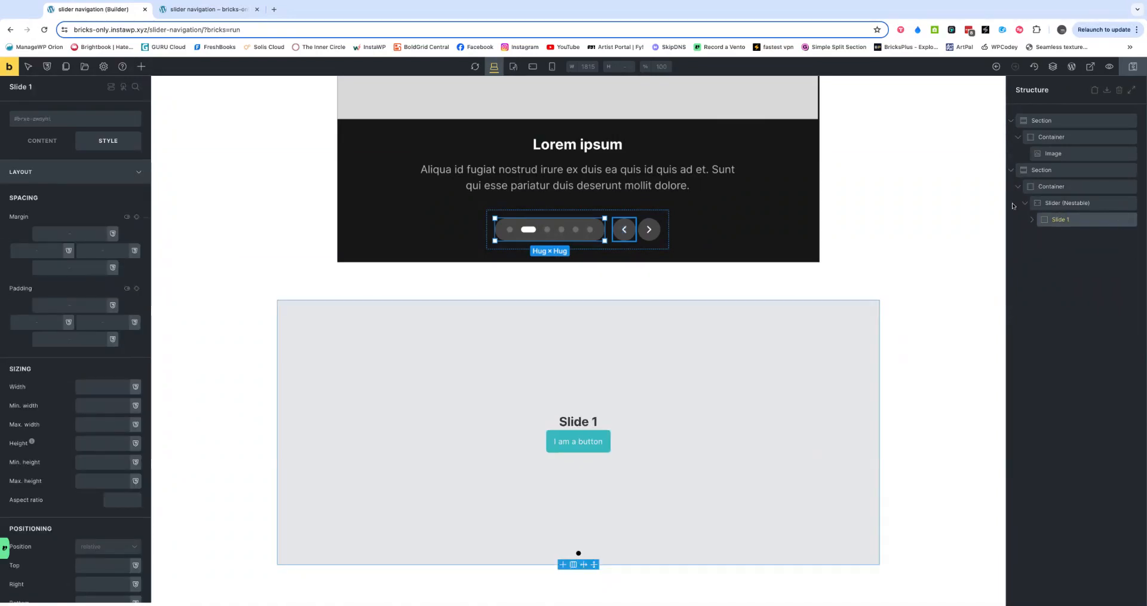
Step: Turn on the query loop for Slide 1 and set its query's post type to Posts
click(1033, 221)
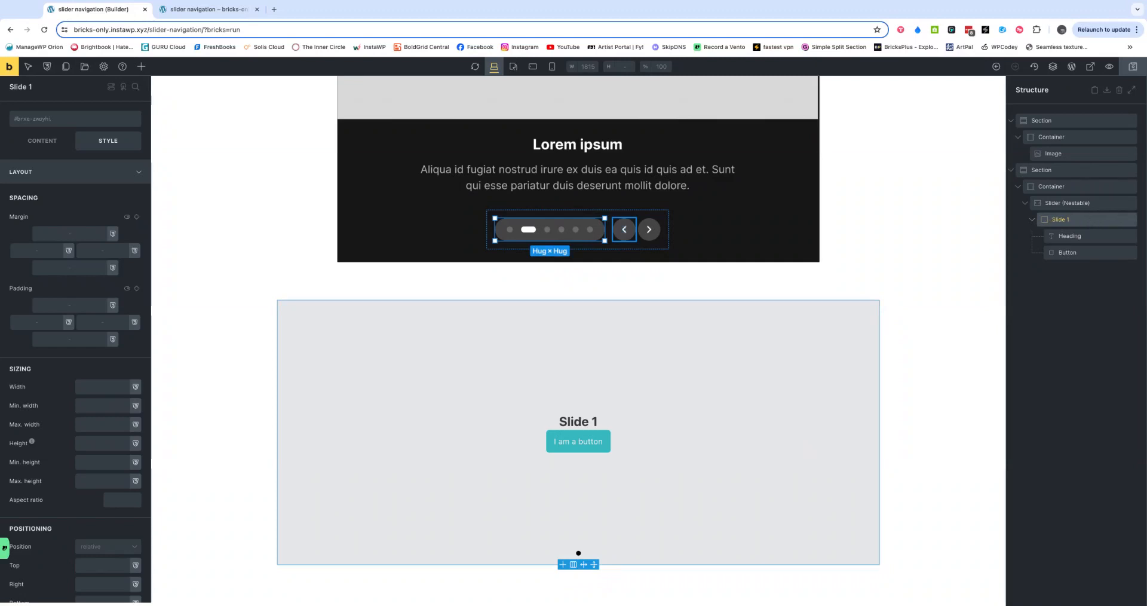
click(41, 141)
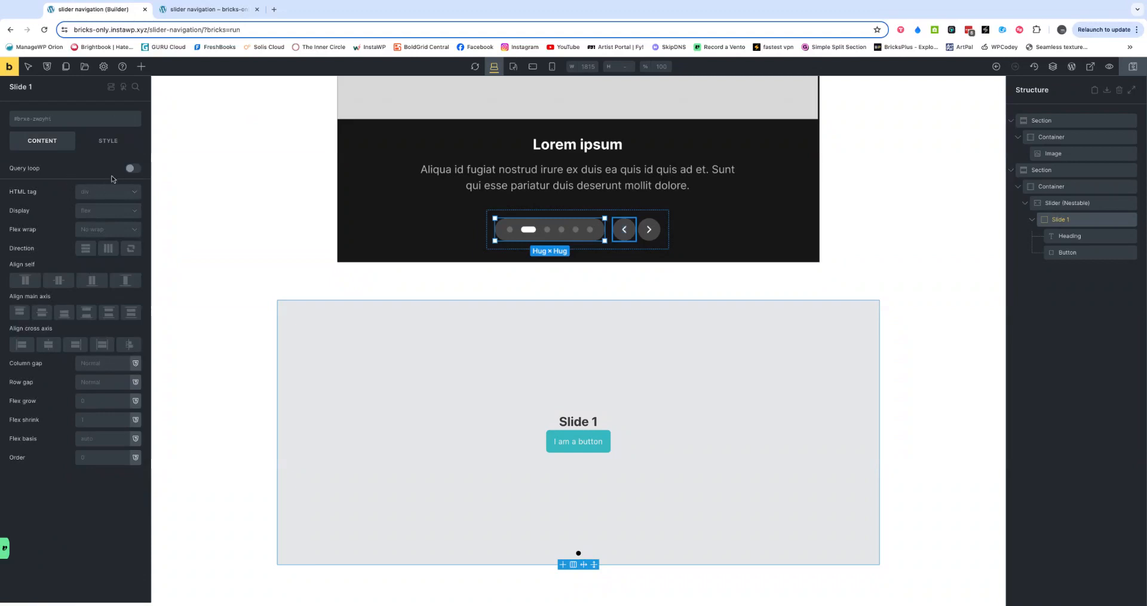
click(132, 167)
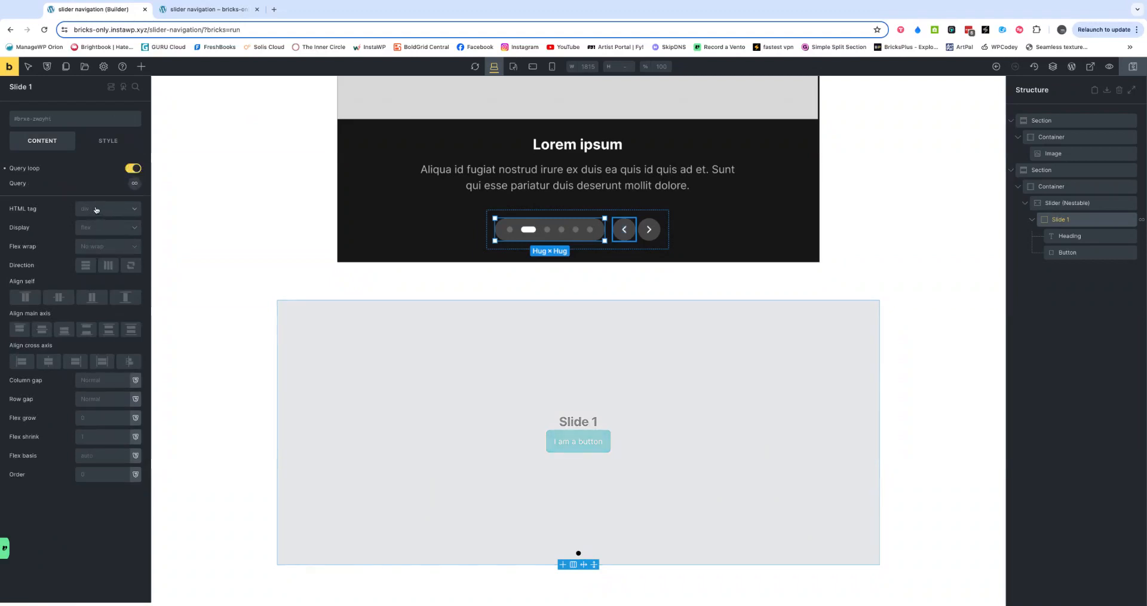
click(134, 183)
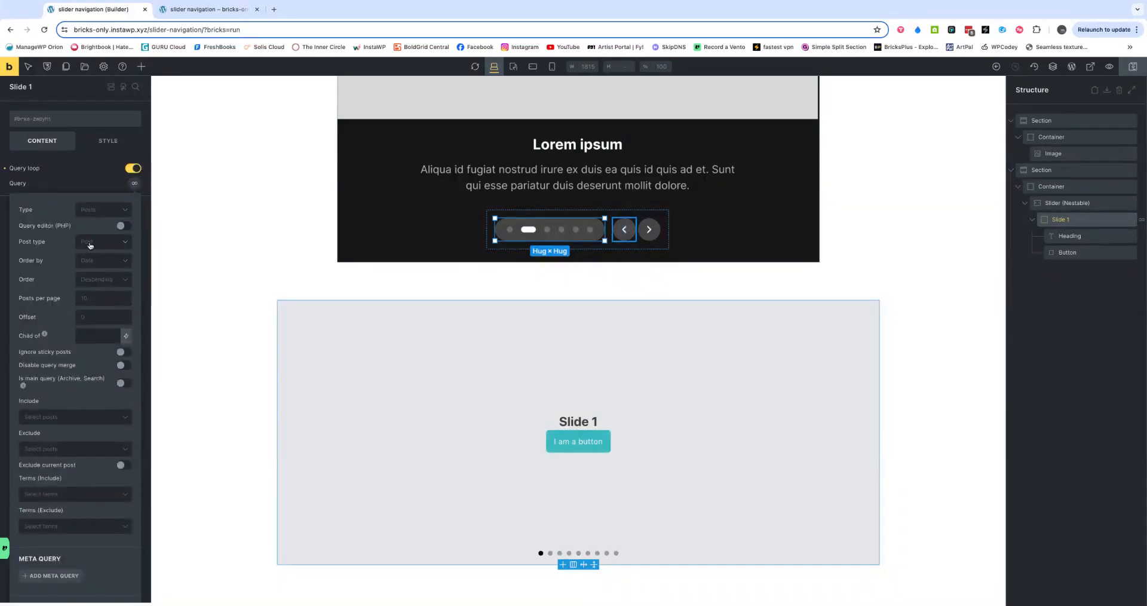
click(90, 245)
click(91, 258)
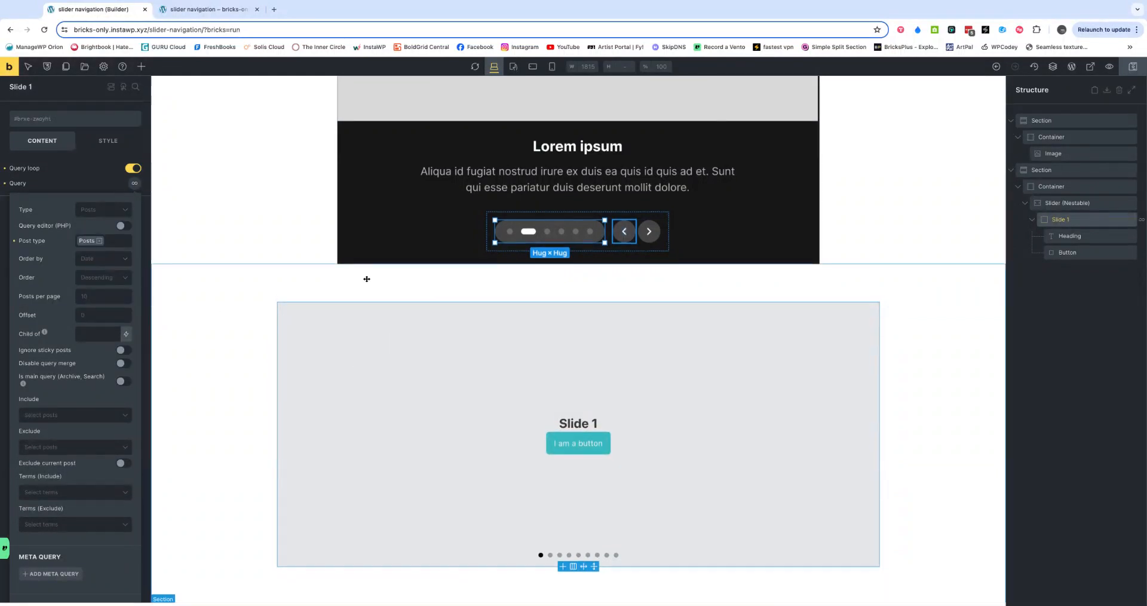
Step: Add a Block inside Slide 1 and nest the slide's heading and button in it
scroll(365, 279, up, 3)
scroll(313, 269, down, 1)
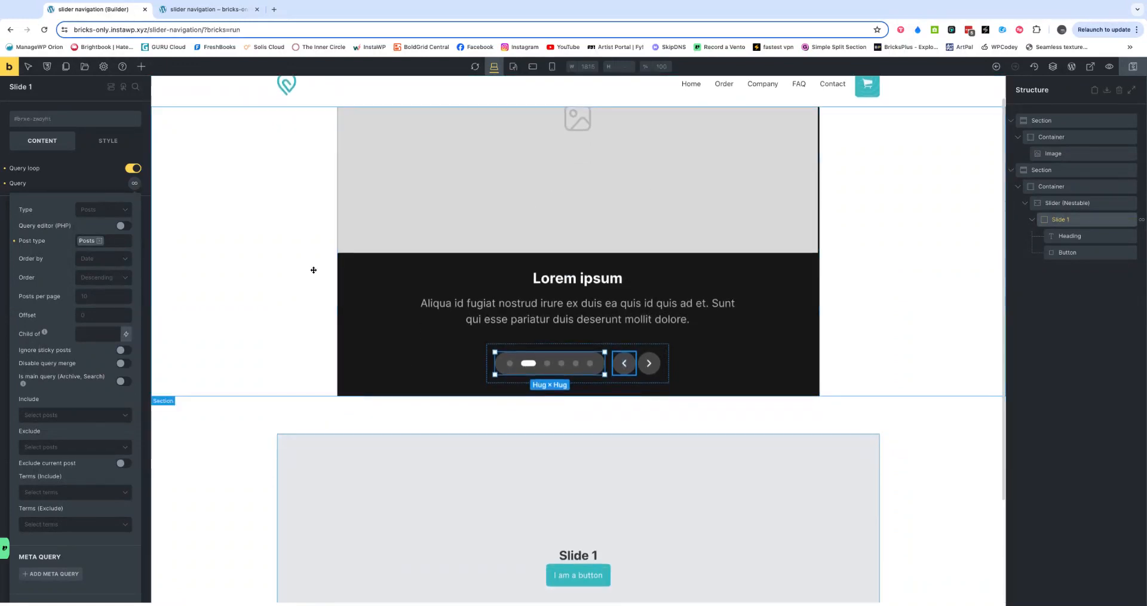
scroll(409, 330, down, 1)
scroll(409, 329, down, 2)
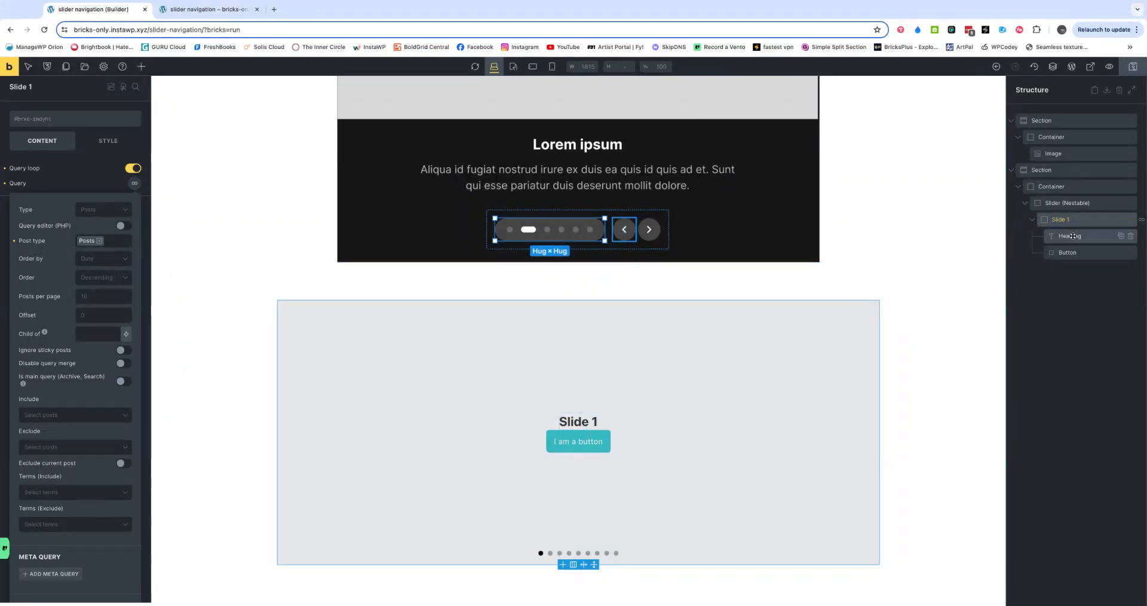
click(1063, 219)
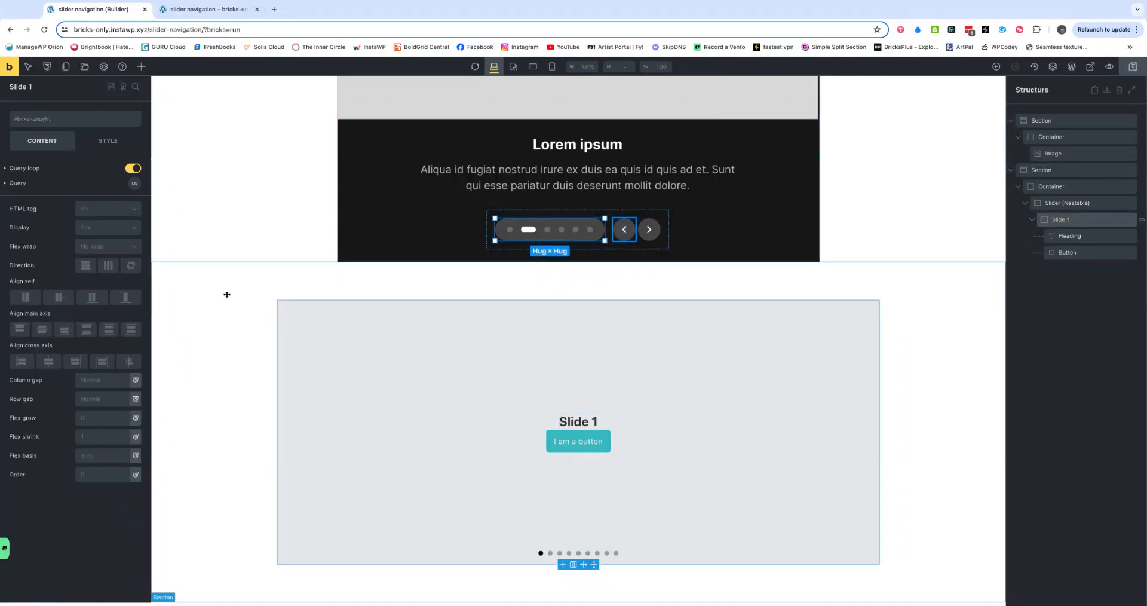
click(141, 66)
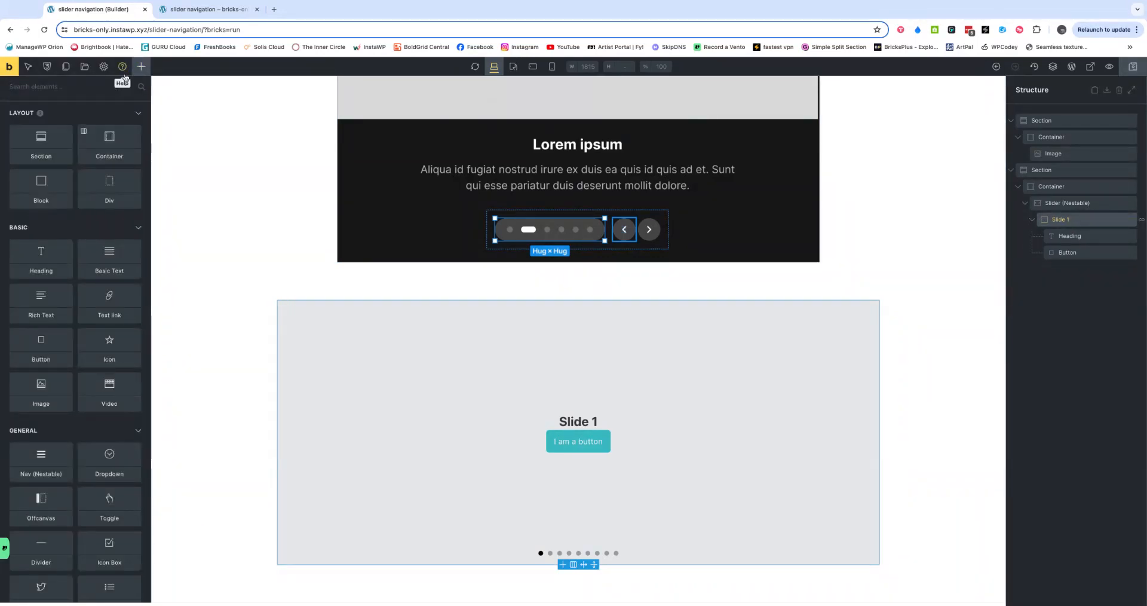
click(45, 192)
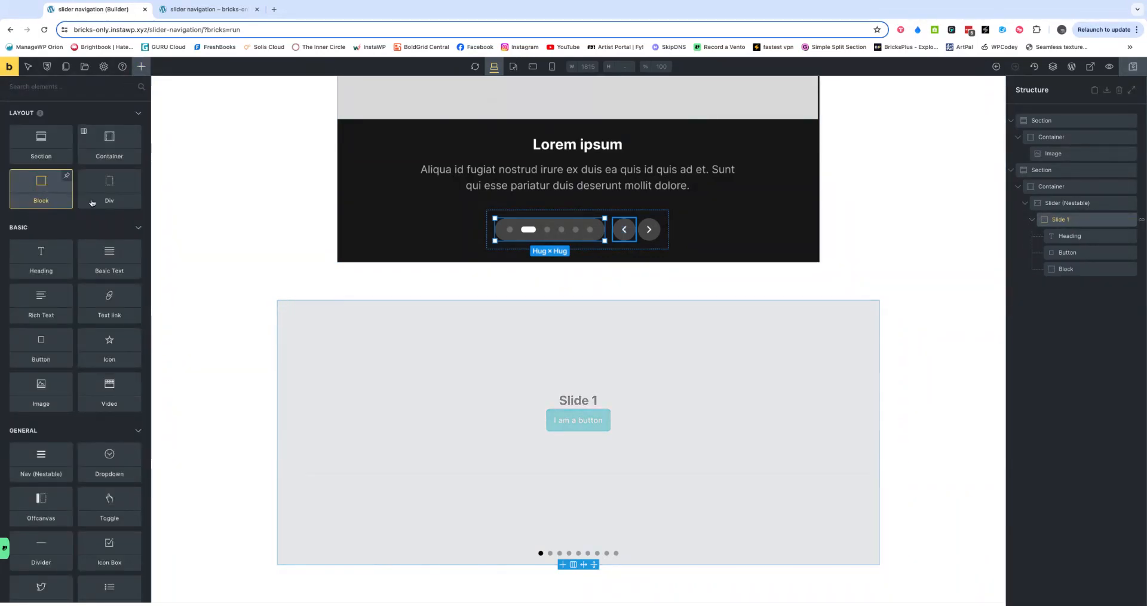
drag(1077, 268, 1047, 234)
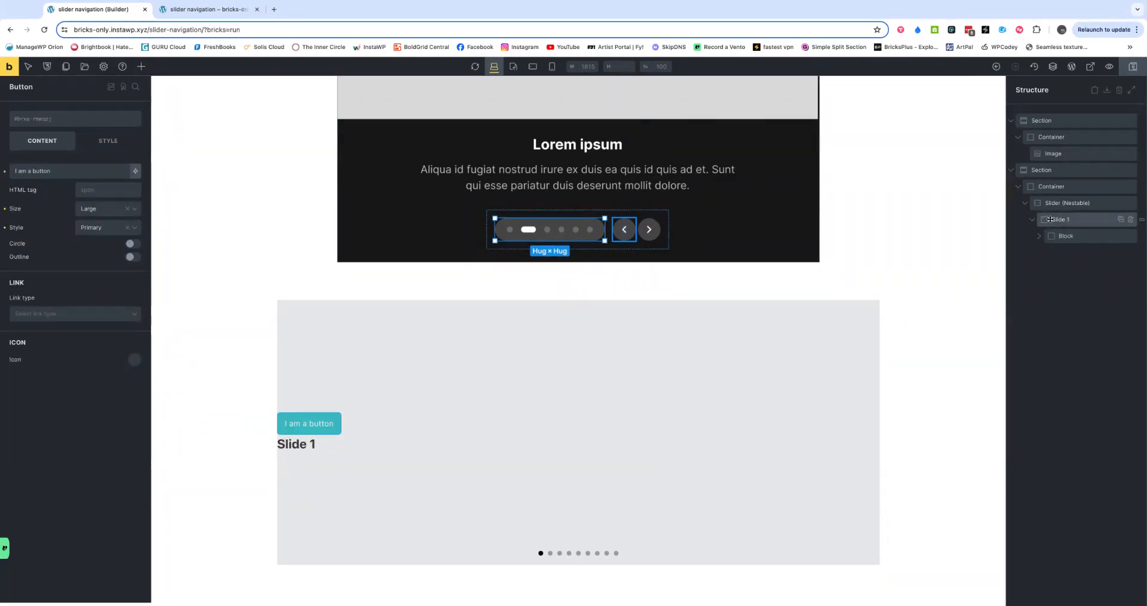
Step: Move the heading above the button inside Slide 1's Block
click(1061, 220)
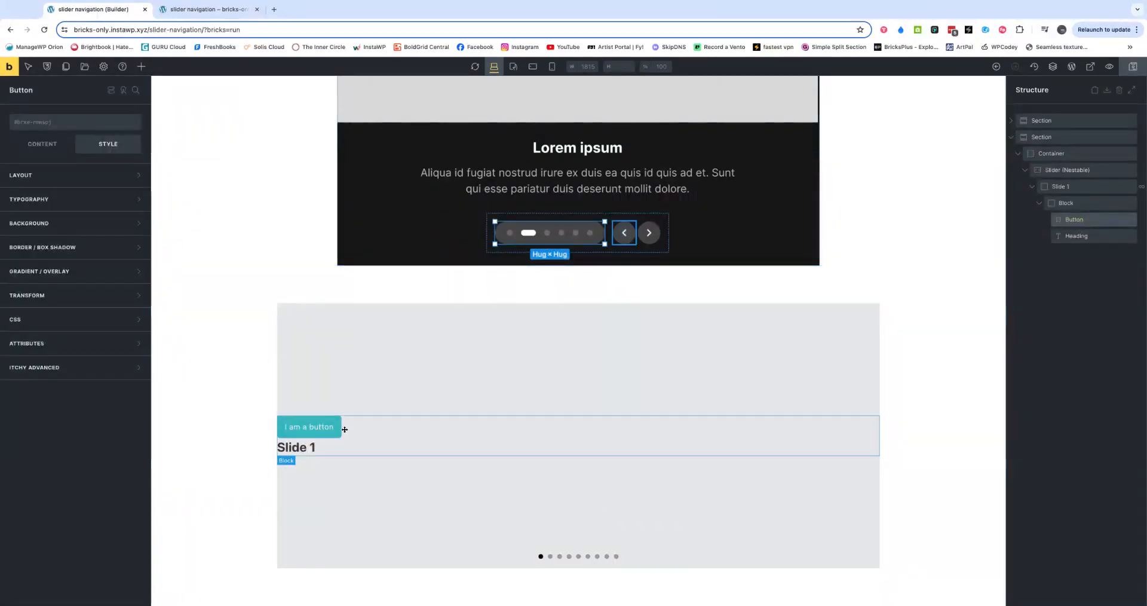
click(375, 434)
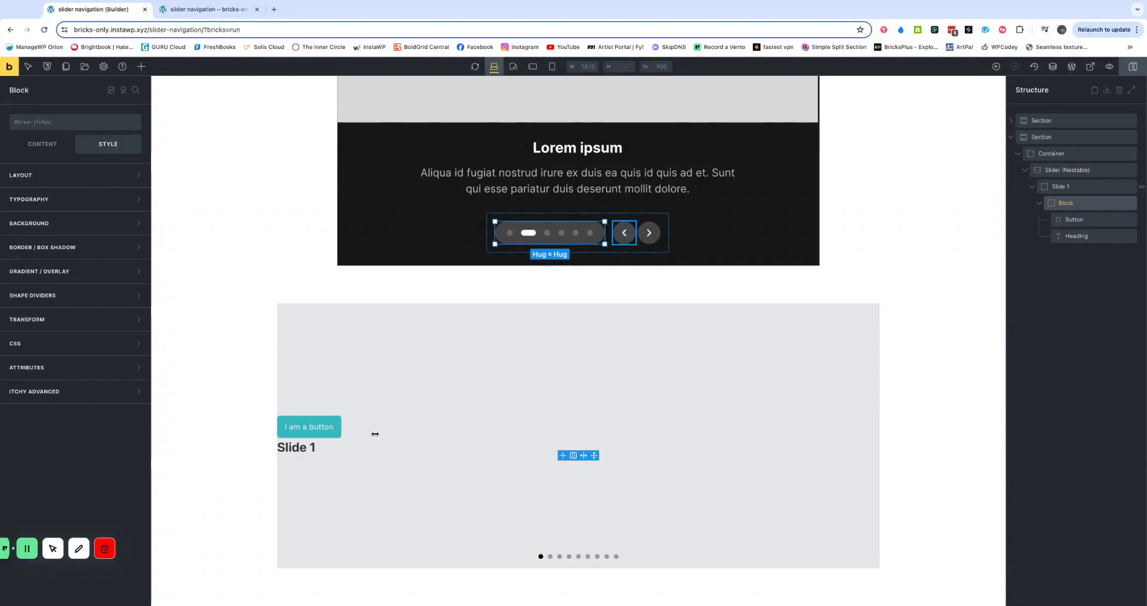
click(1075, 237)
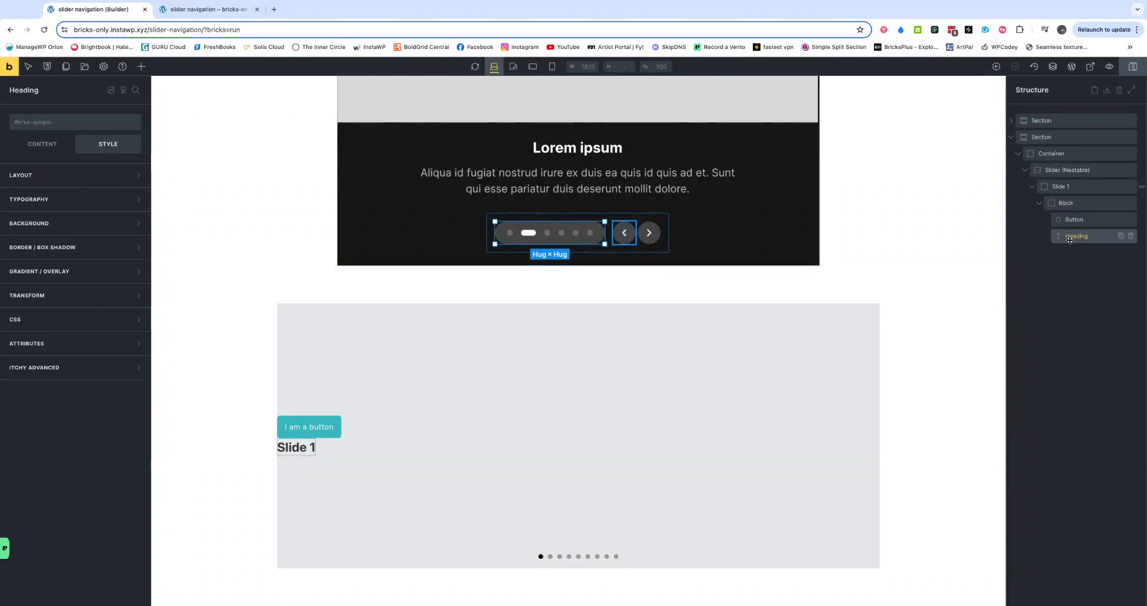
drag(1069, 240, 1063, 241)
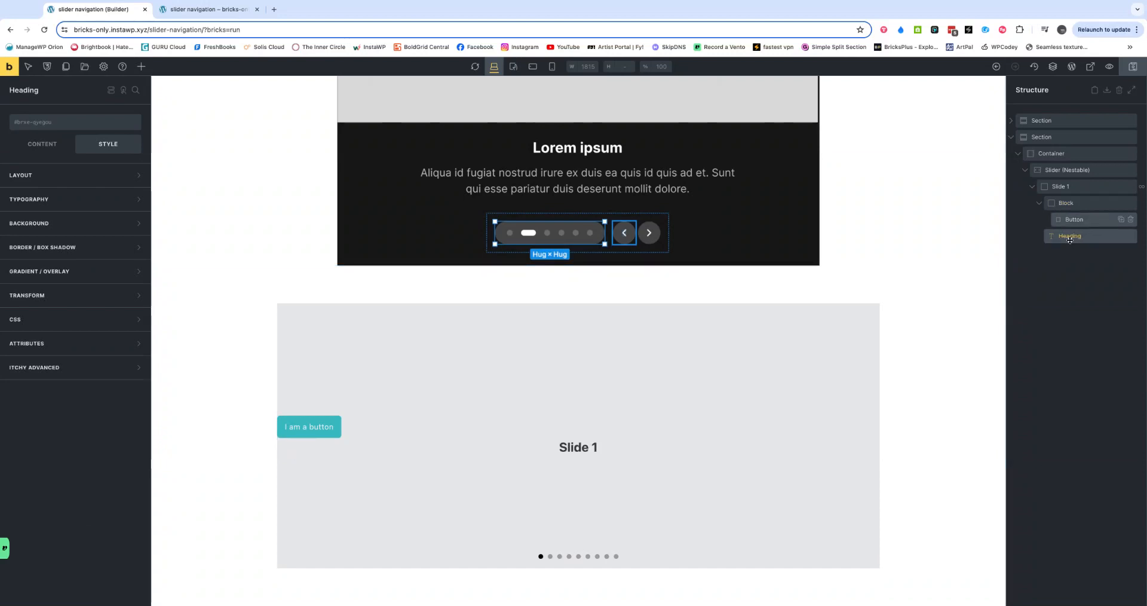
key(super+z)
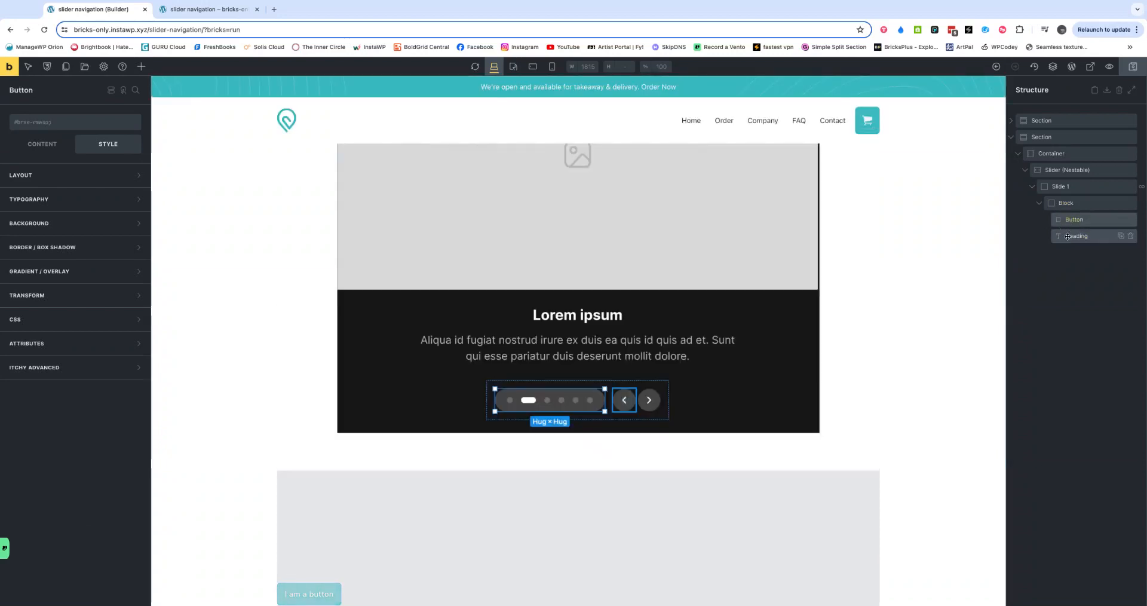
drag(1068, 237, 1069, 217)
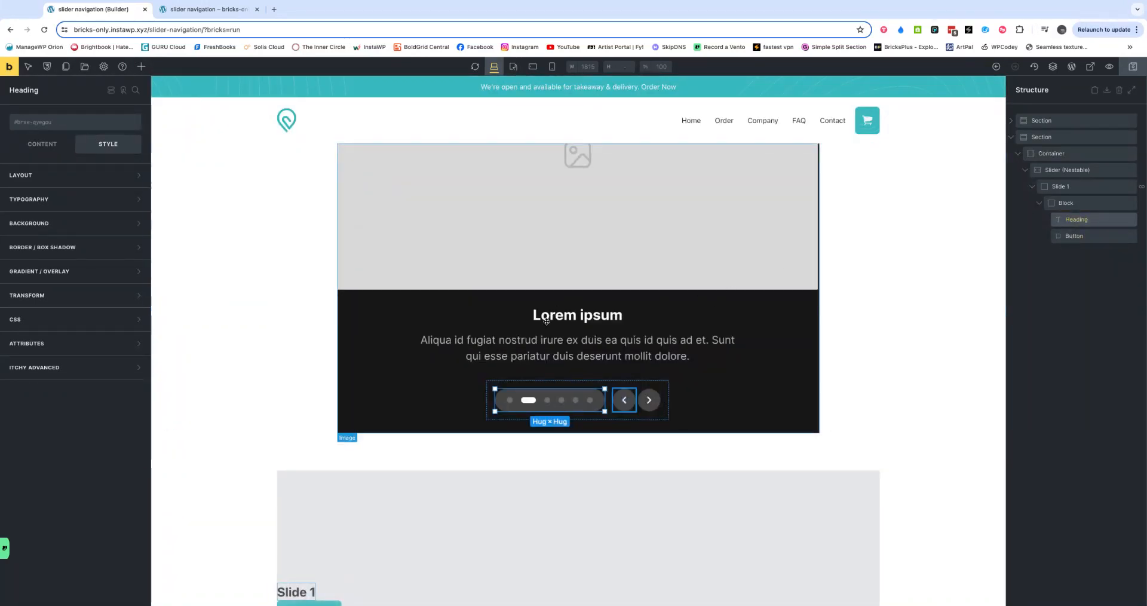
Step: Center the Block's contents along the cross axis
scroll(722, 309, down, 3)
click(445, 424)
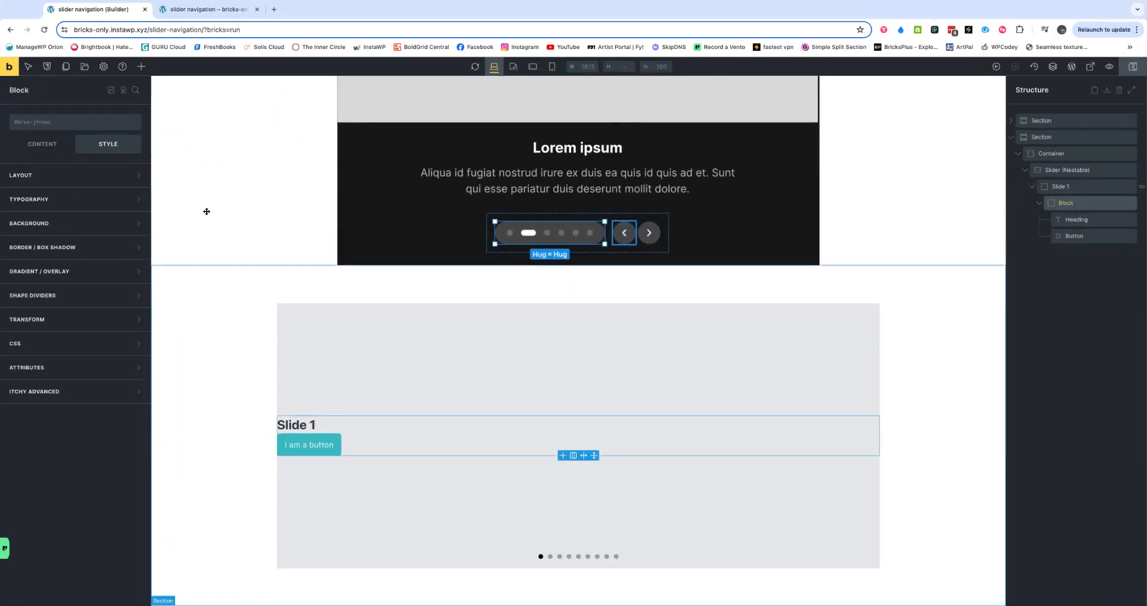
click(47, 223)
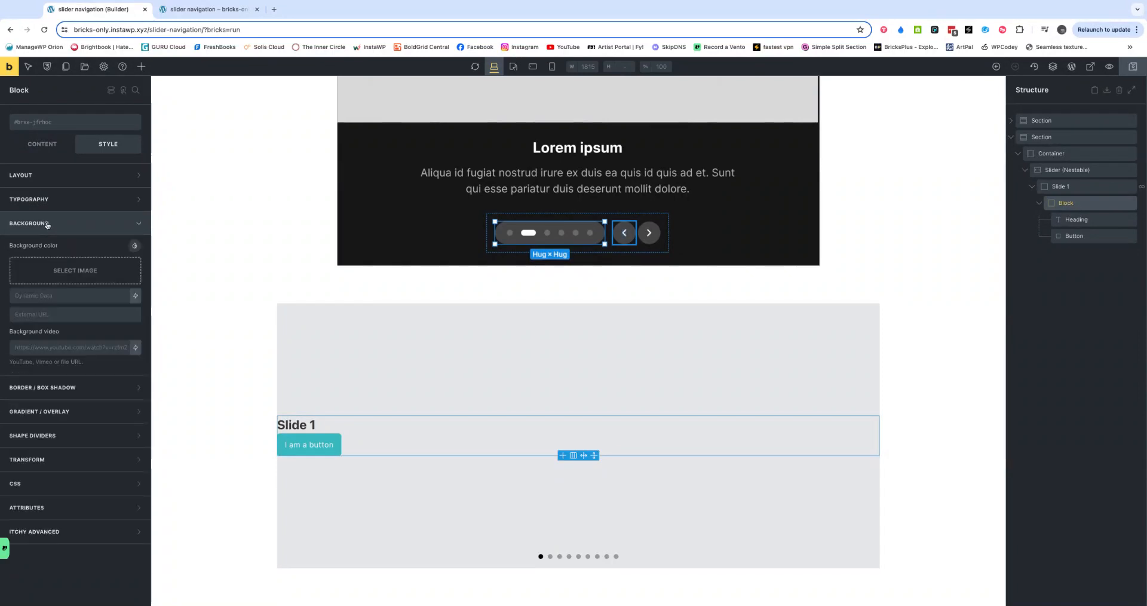
click(48, 223)
click(40, 147)
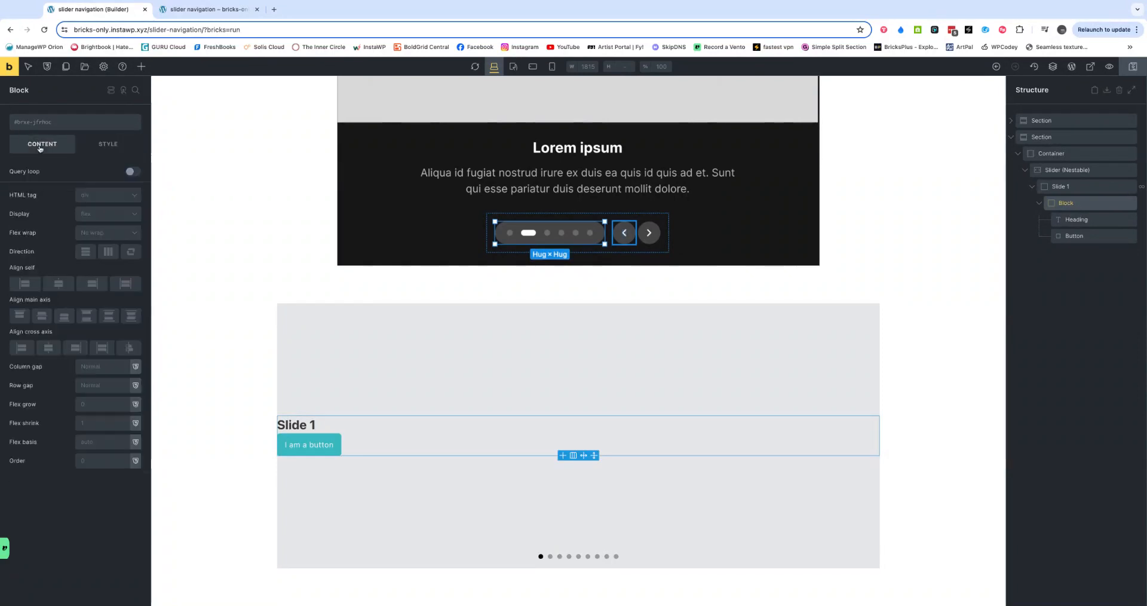
click(59, 284)
click(59, 288)
click(50, 350)
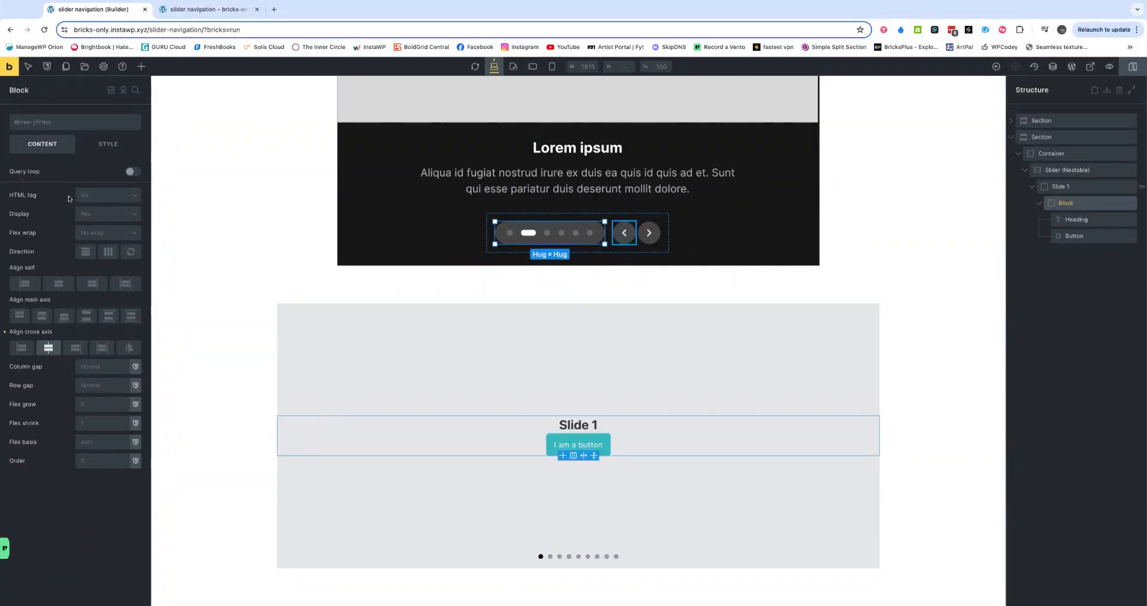
Step: Set the Block's background color to the dark swatch #212121
click(104, 145)
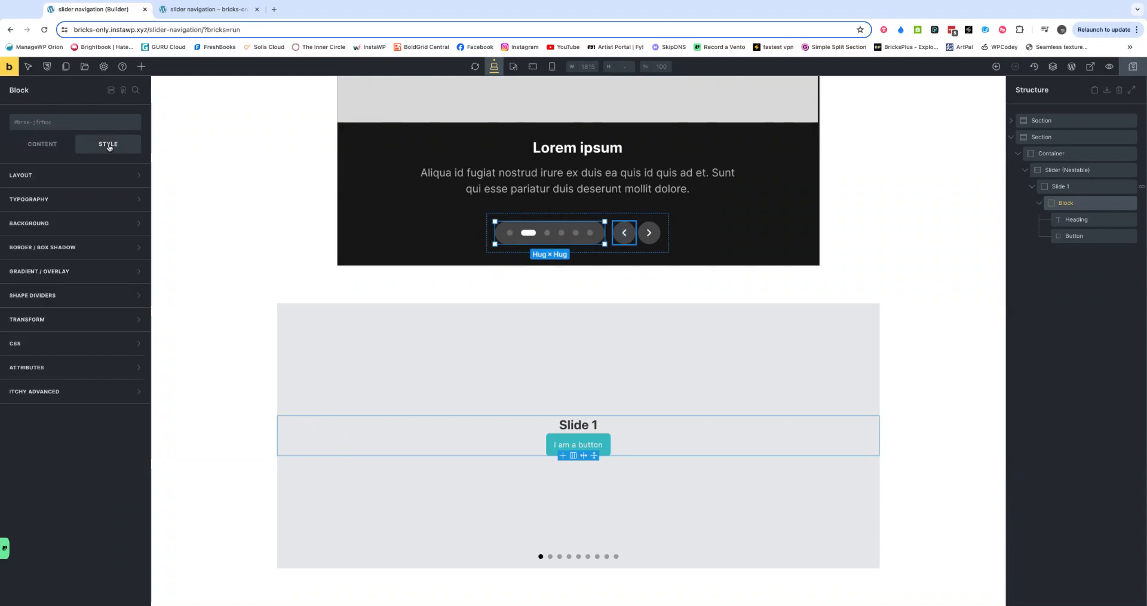
click(38, 226)
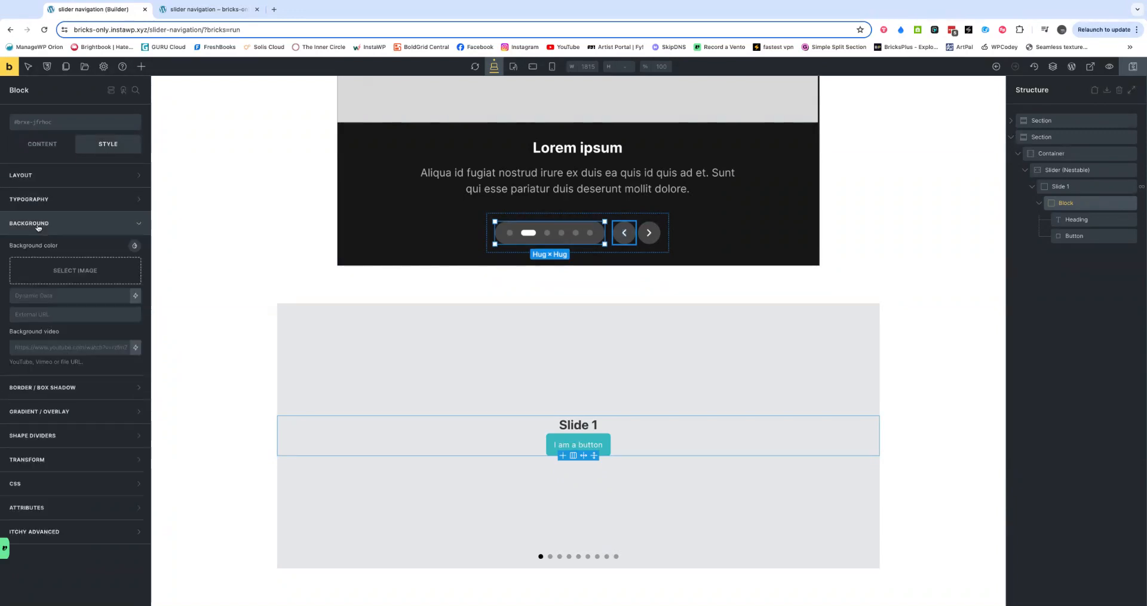
click(136, 246)
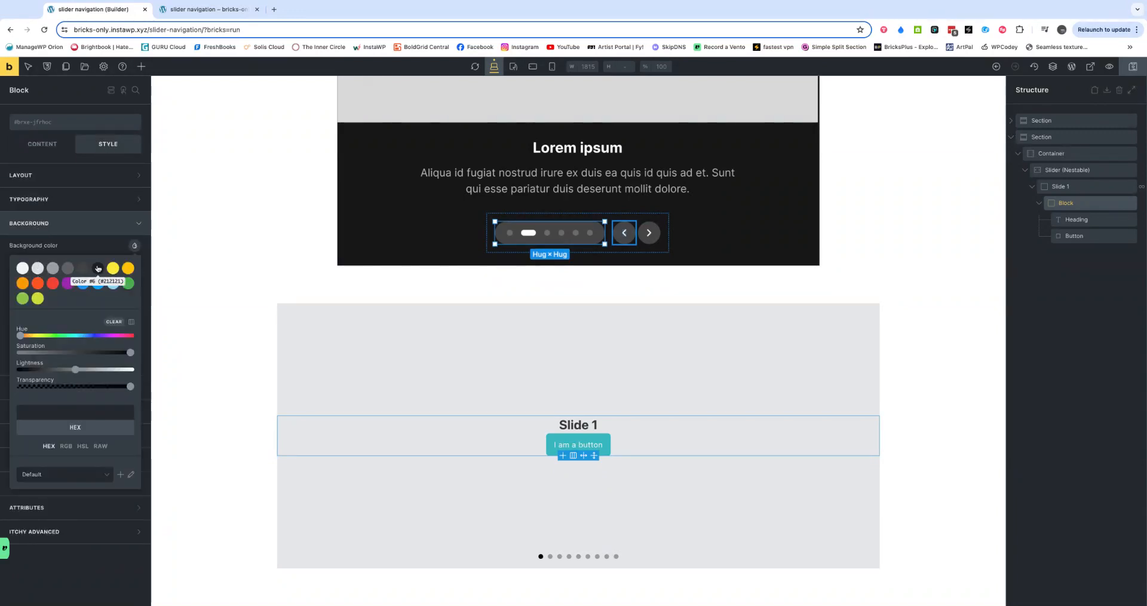
click(98, 269)
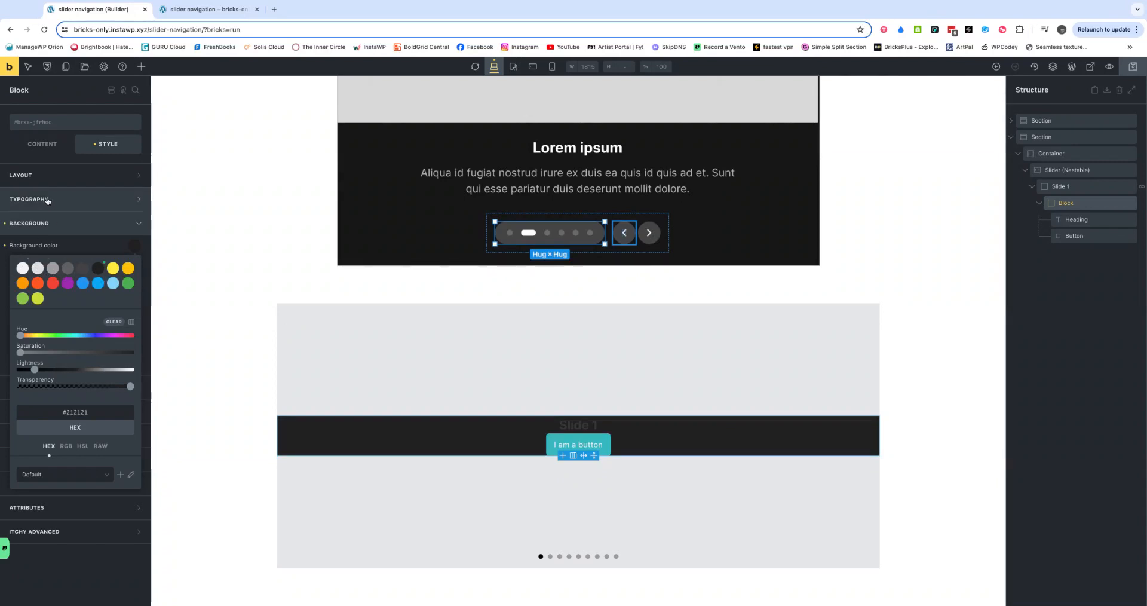
Step: Set the Block's typography color to the light swatch #f5f5f5
click(46, 199)
click(134, 222)
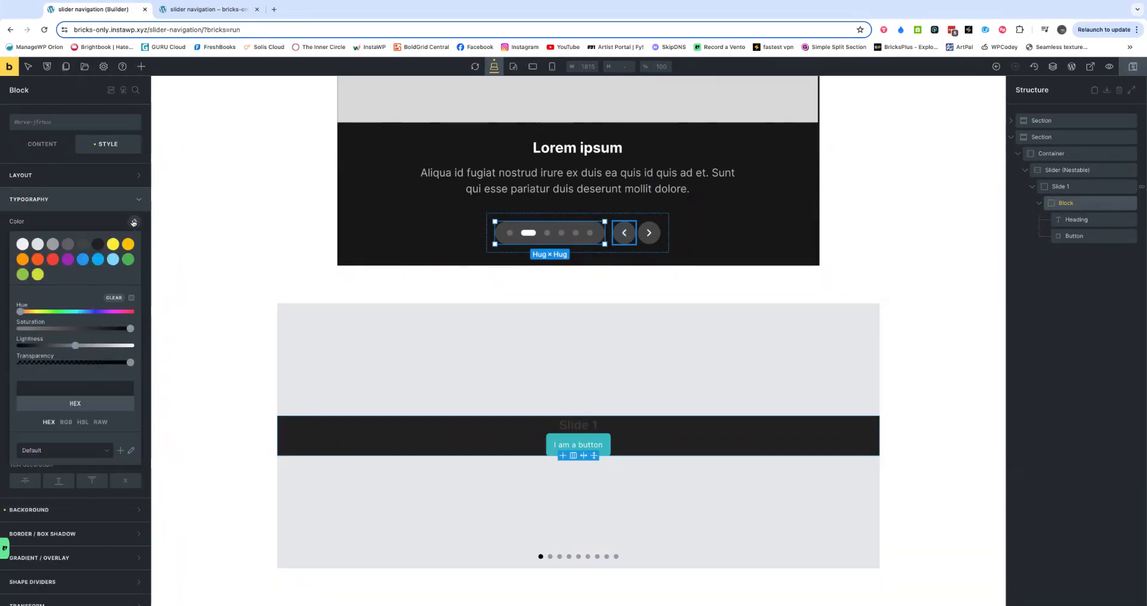
click(22, 244)
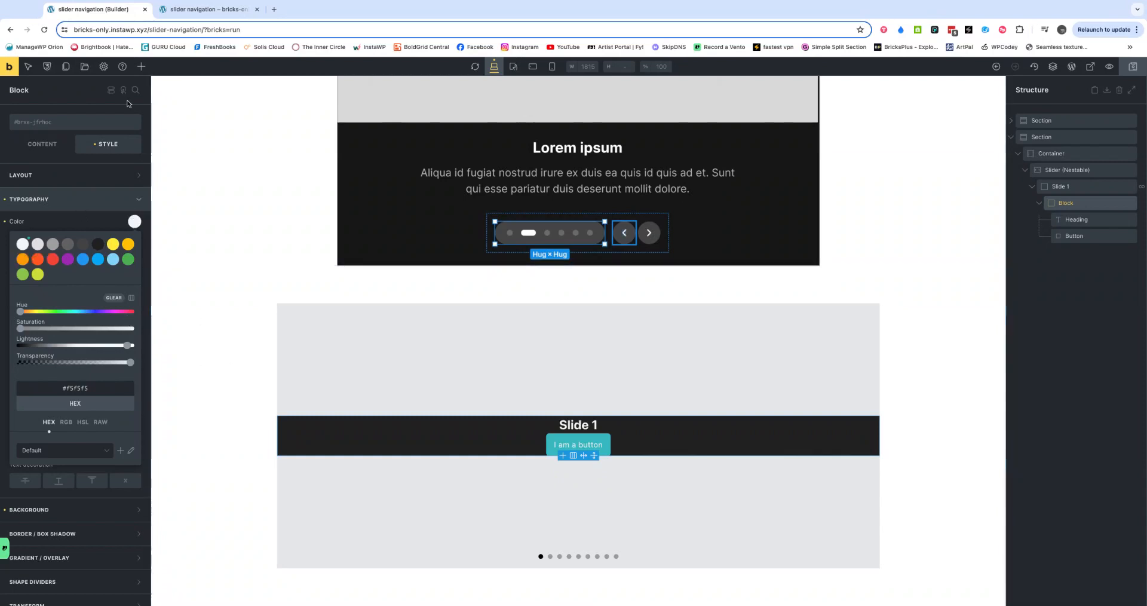
Step: Add a Basic Text element below the slide's heading and delete the button
click(1076, 220)
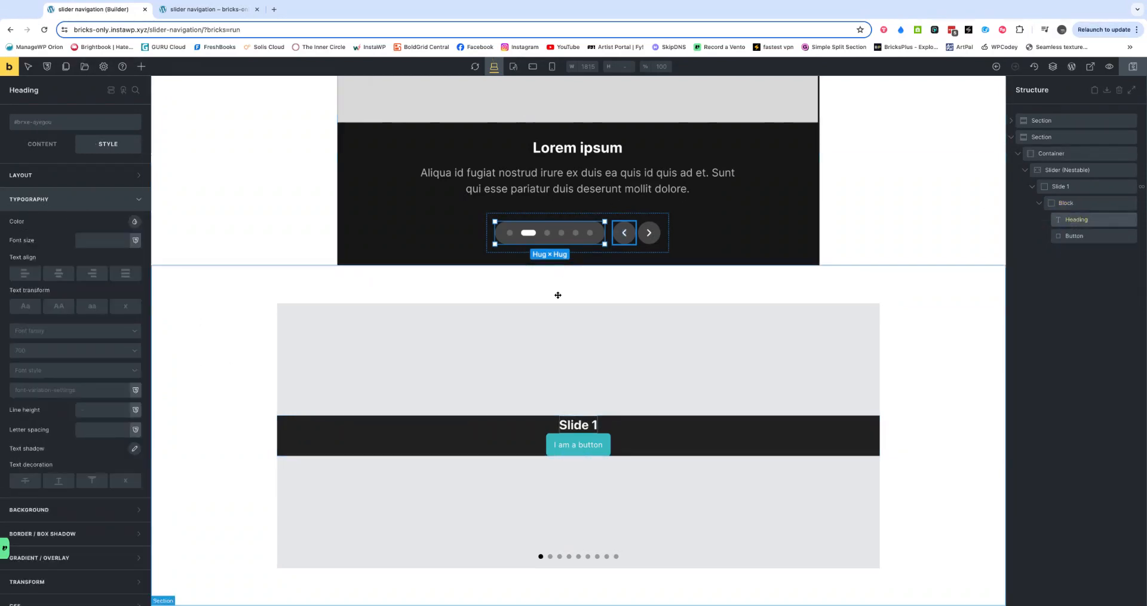
click(140, 65)
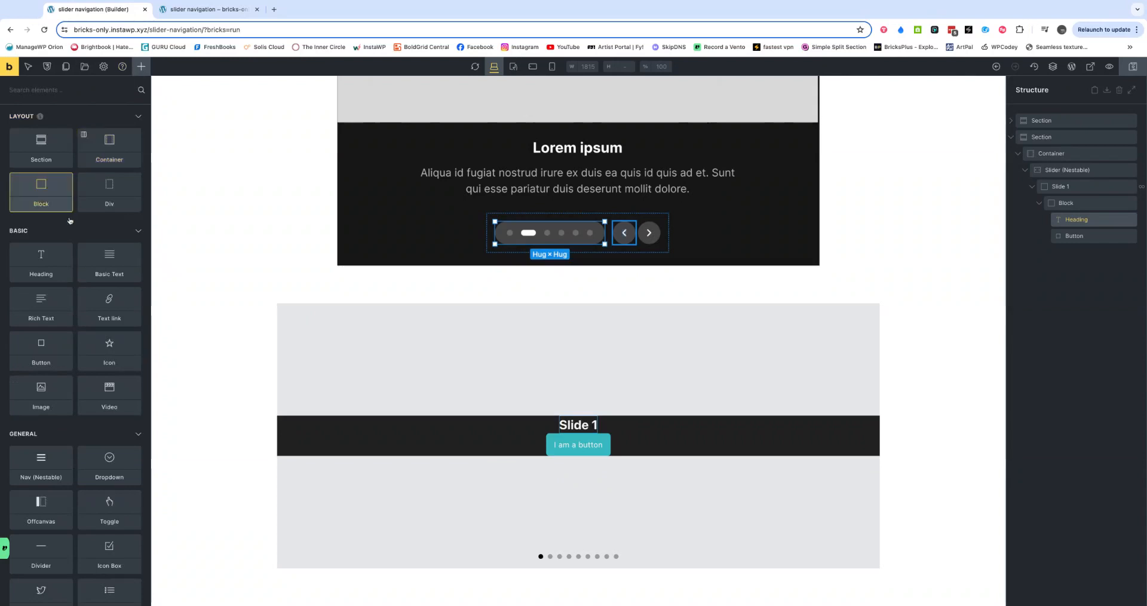
click(109, 261)
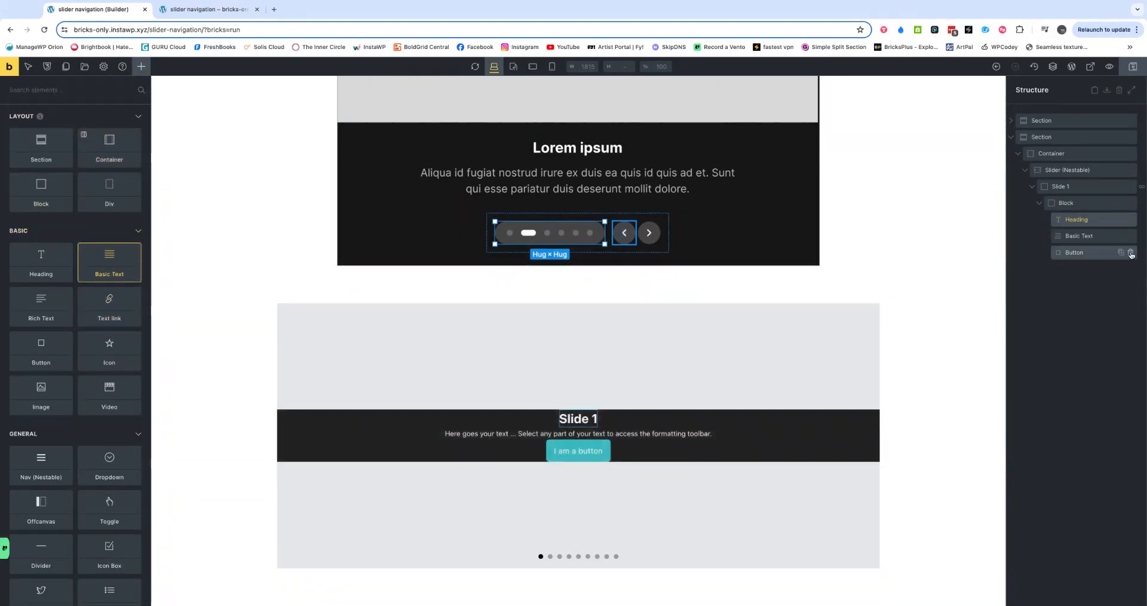
click(1129, 252)
Step: Set the Block's padding to the space-m variable on all four linked sides
click(396, 429)
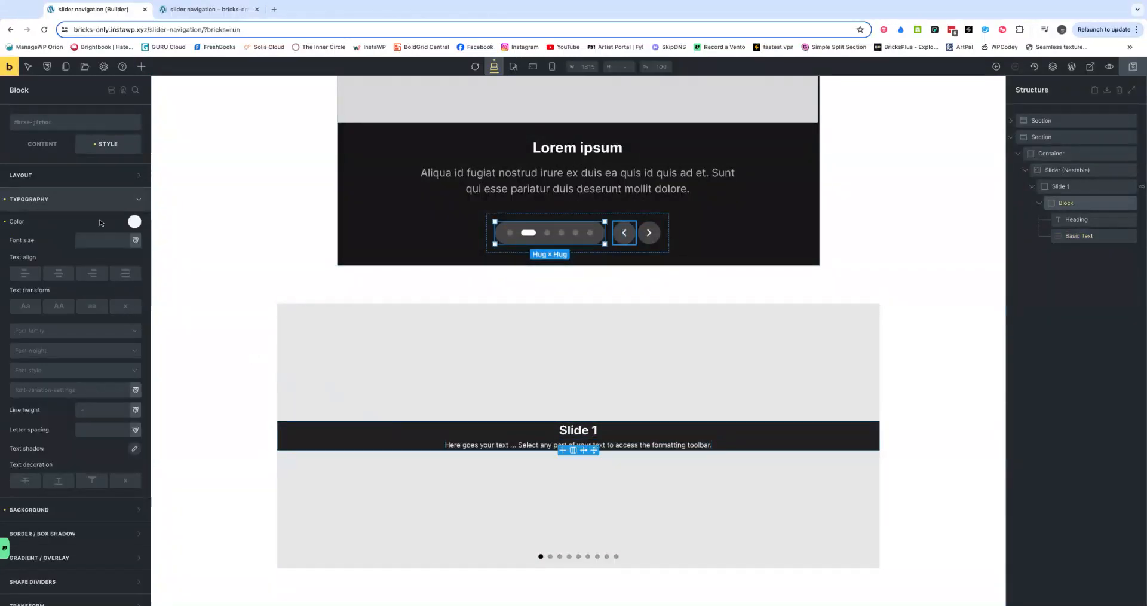
click(33, 201)
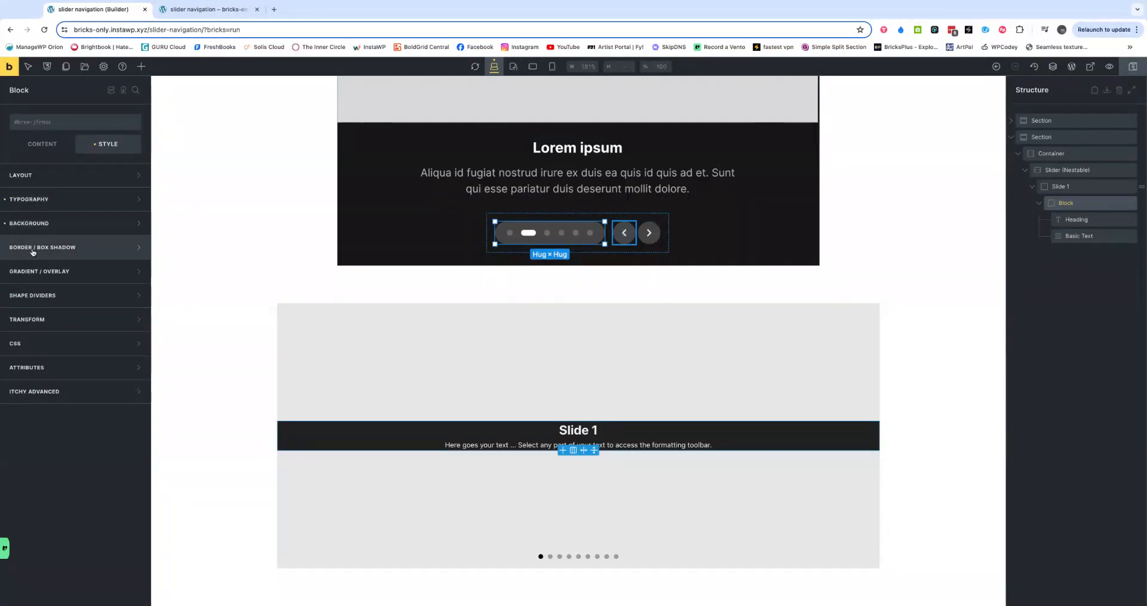
click(36, 176)
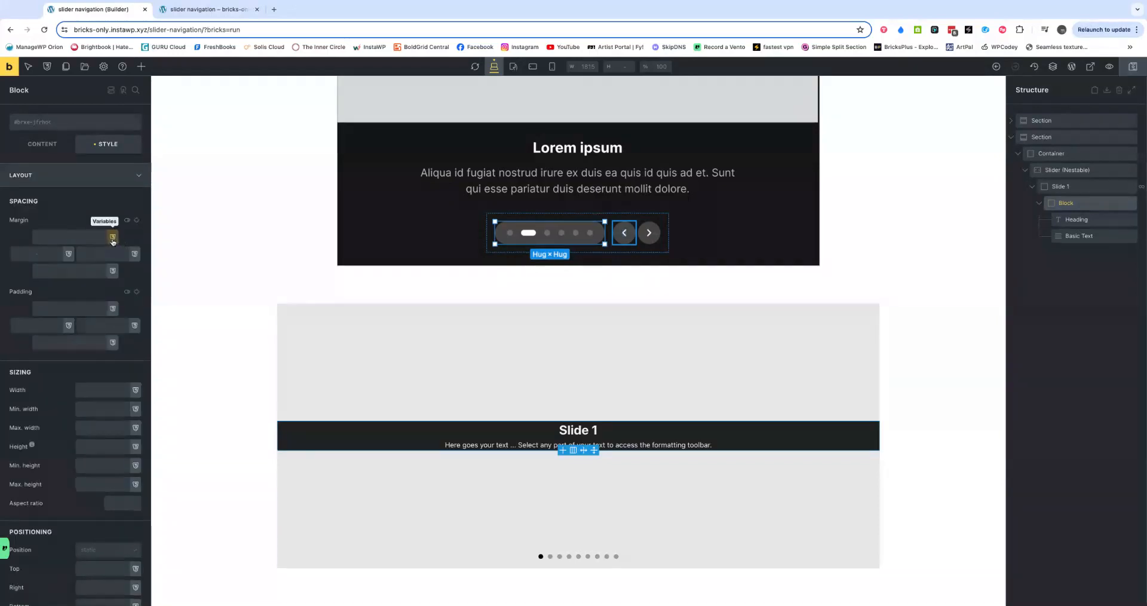
click(113, 309)
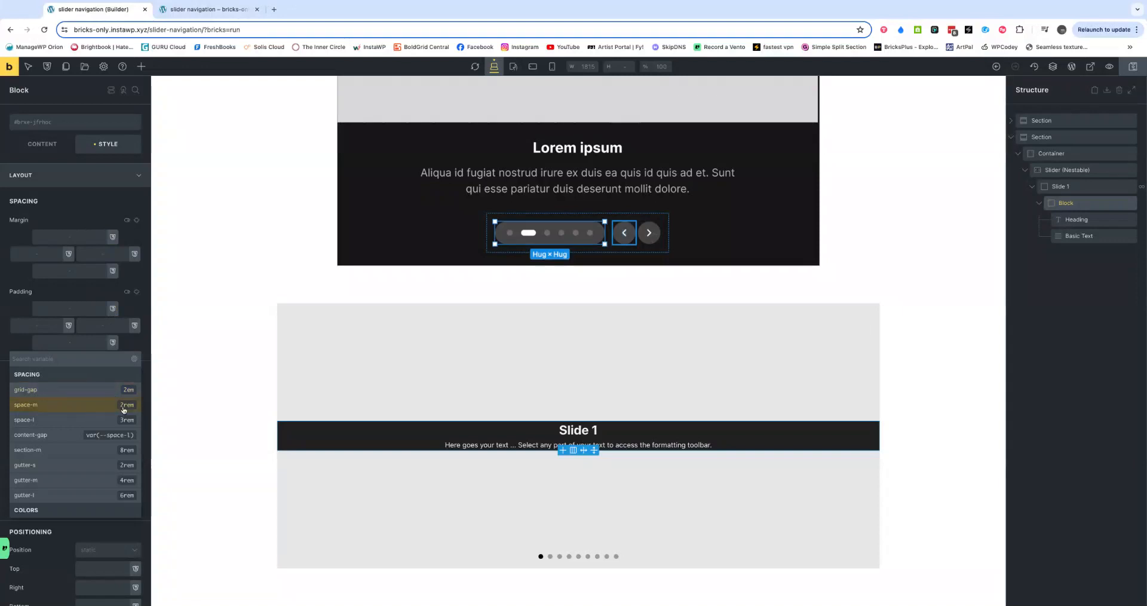
click(125, 406)
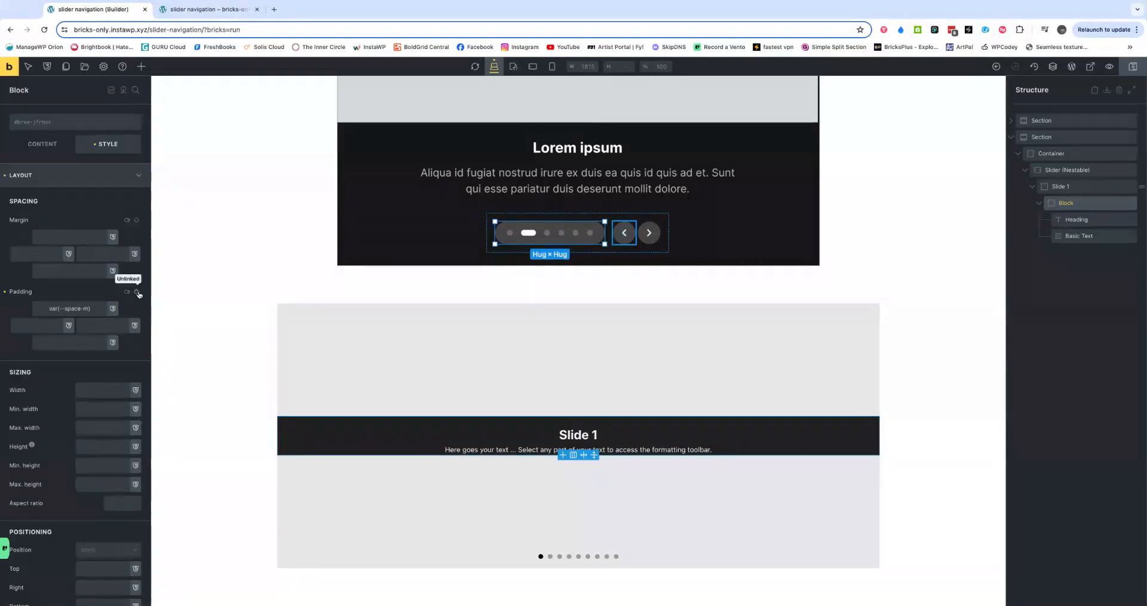
click(136, 292)
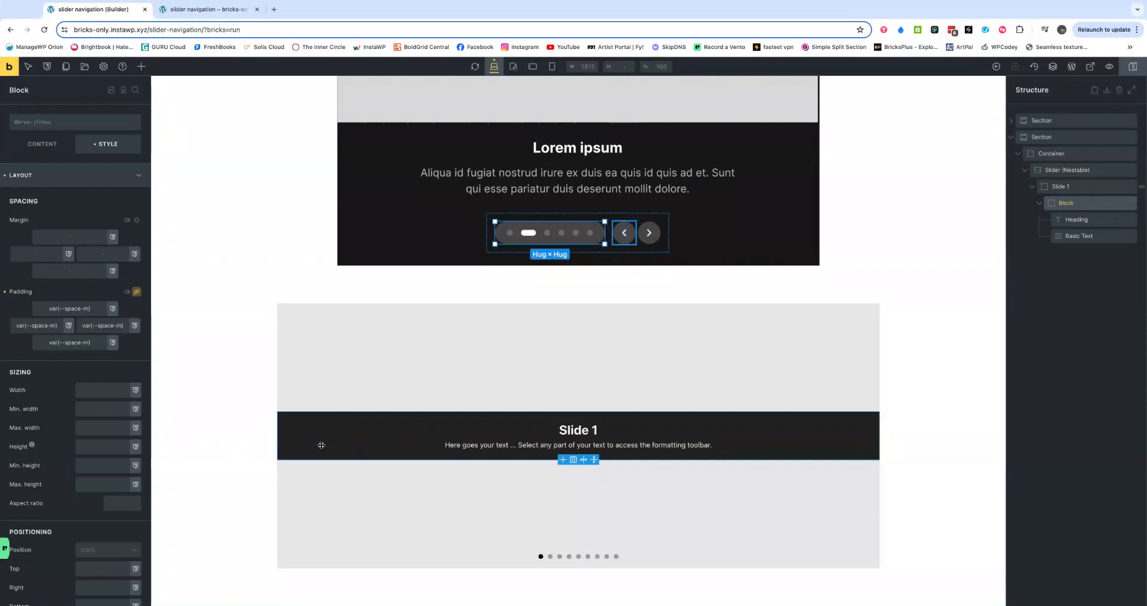
scroll(321, 445, down, 1)
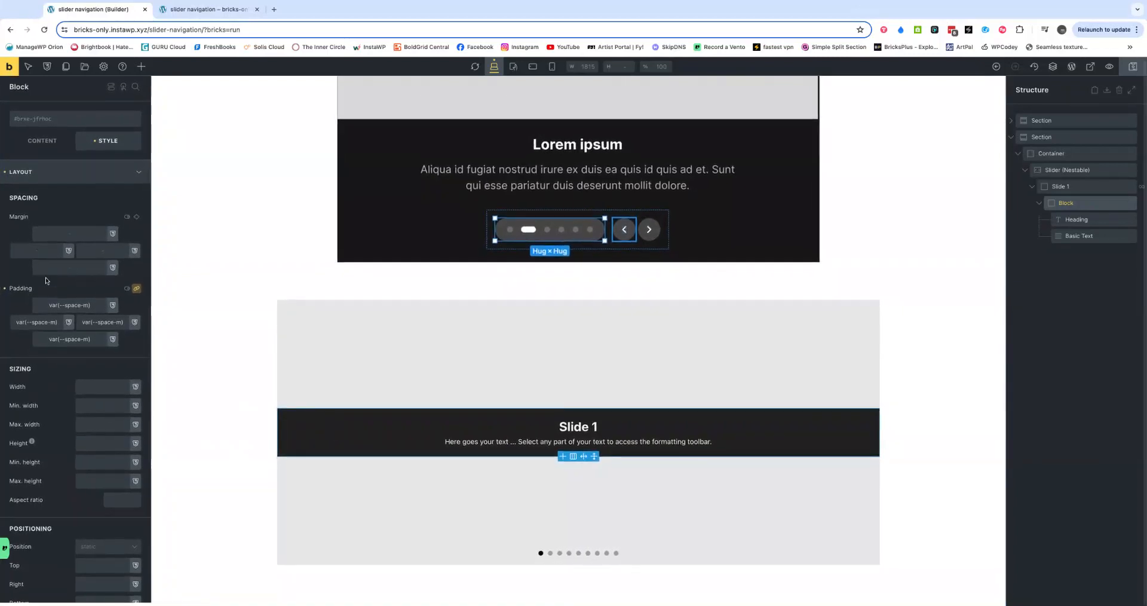
Step: Align Slide 1's content to the end of its main axis so the Block sits at the slide's bottom
click(40, 172)
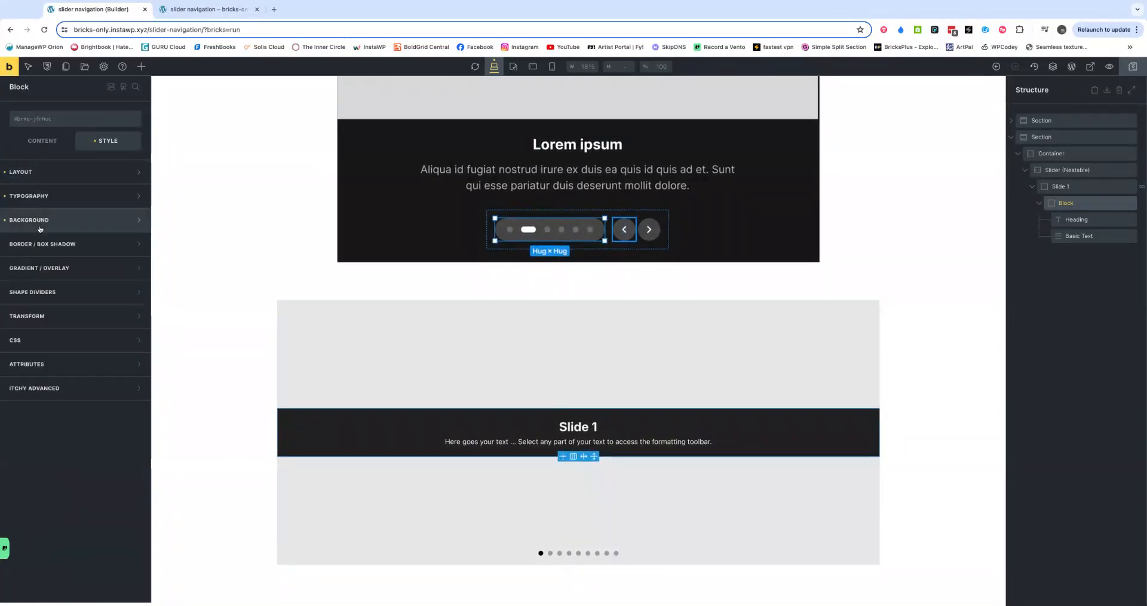
click(31, 144)
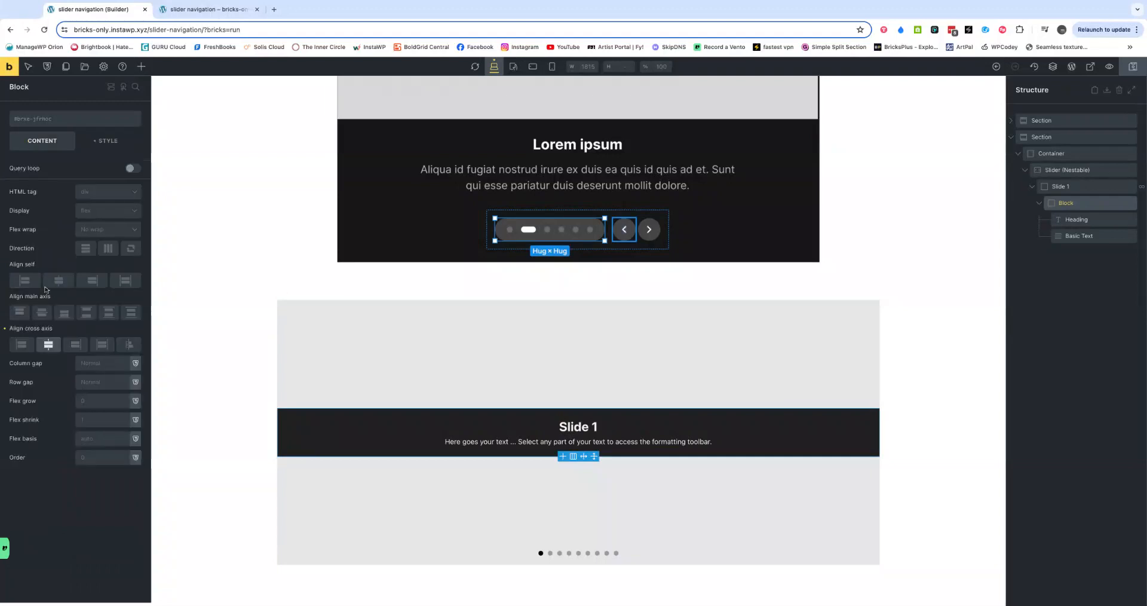
click(64, 312)
click(1075, 187)
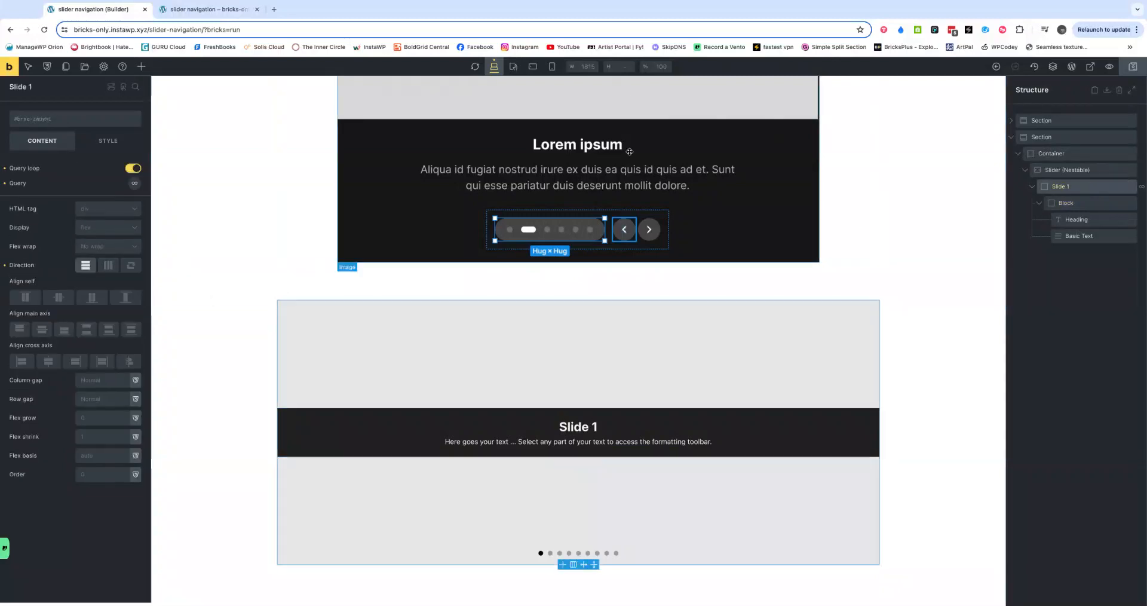
click(64, 331)
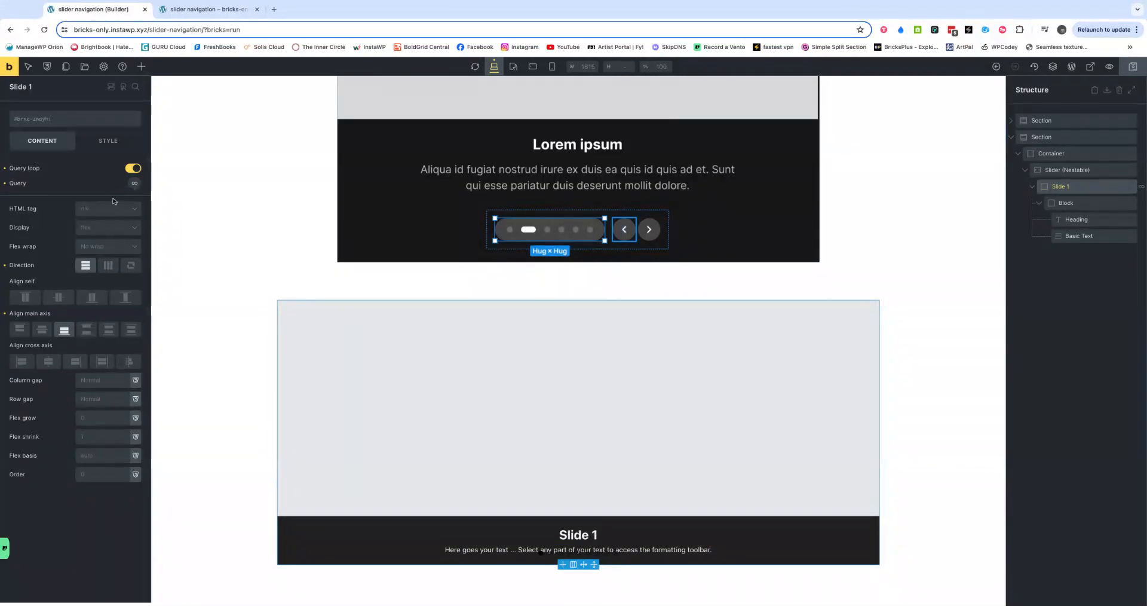
Step: Set the Block's bottom padding to the section-m variable
click(109, 143)
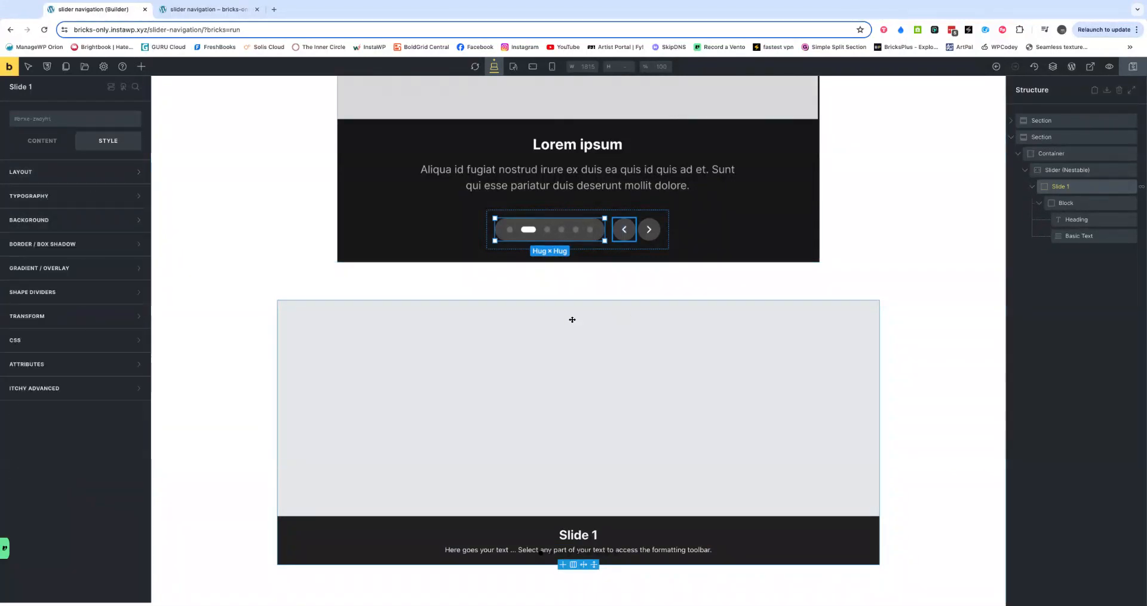
click(1062, 203)
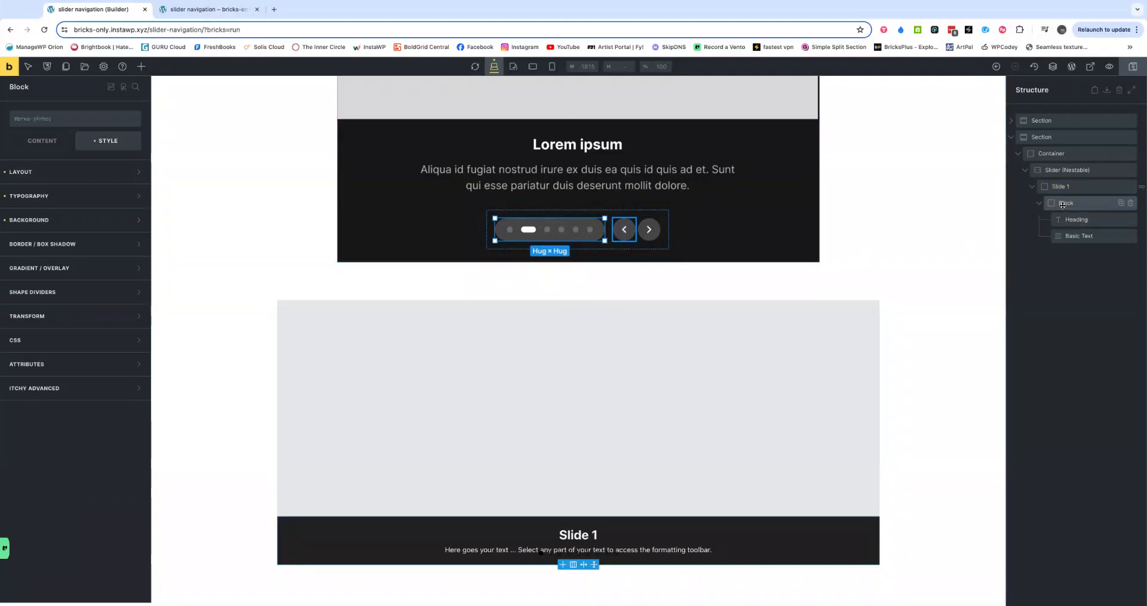
click(45, 173)
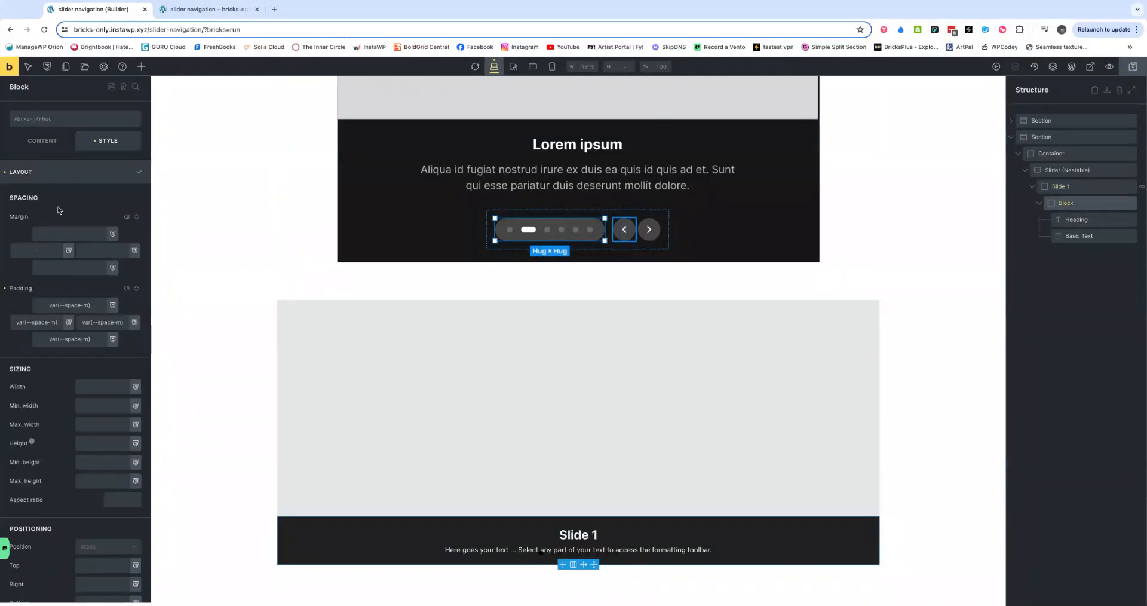
click(113, 340)
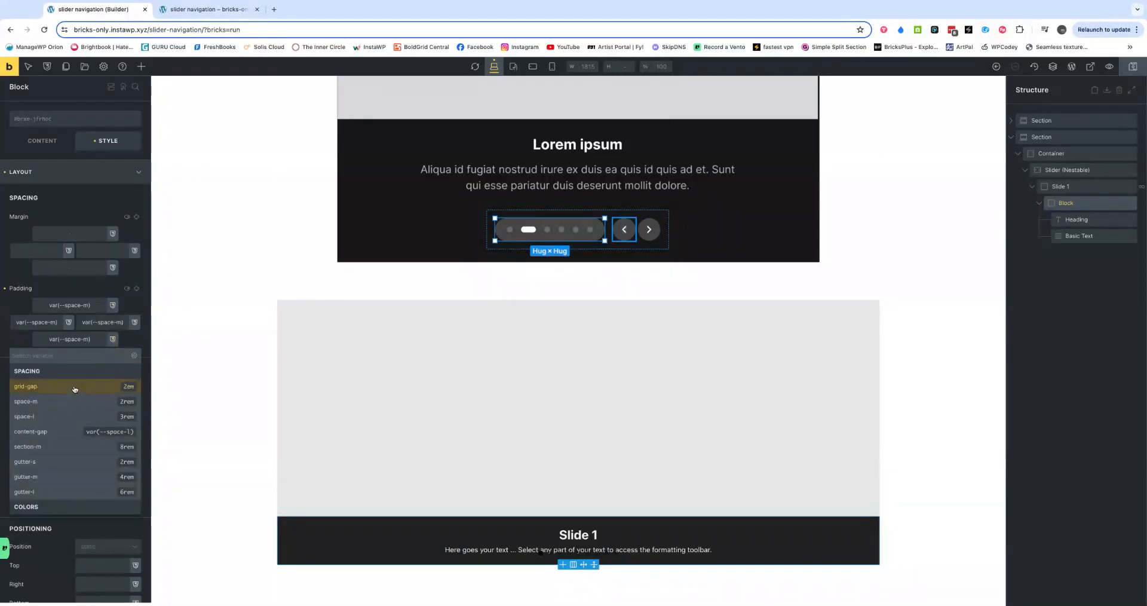
scroll(74, 389, down, 3)
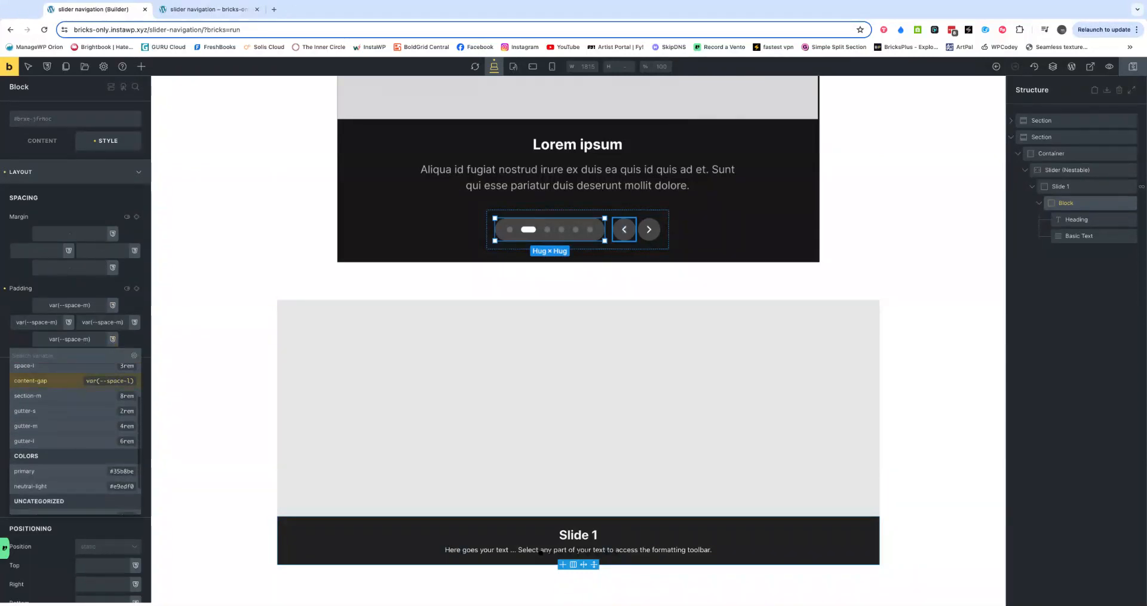
click(72, 401)
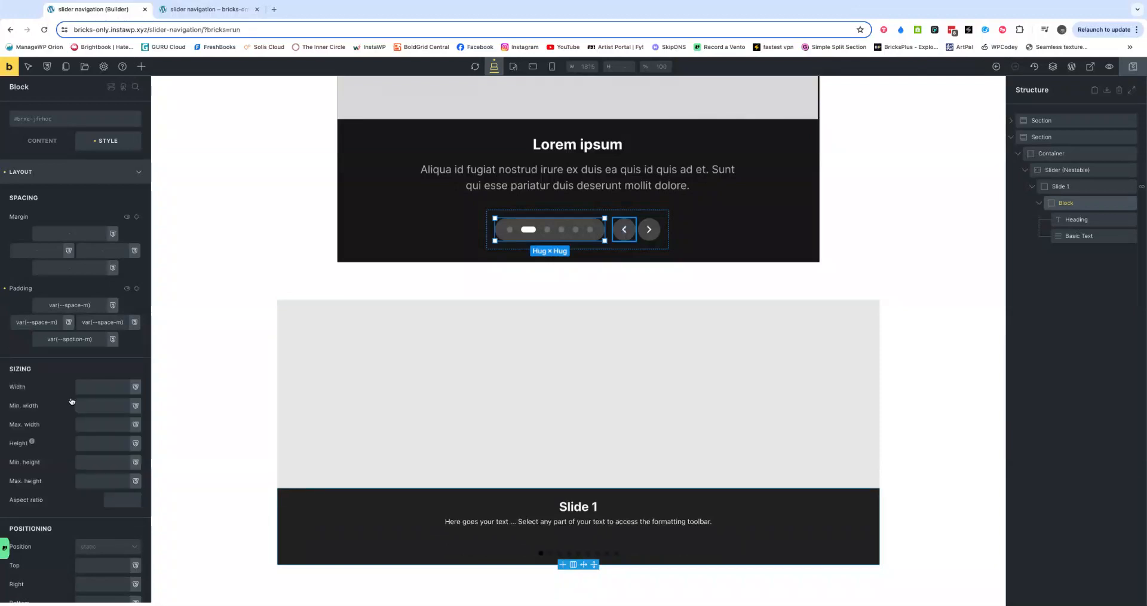
Step: Replace the Block's bottom padding variable with a custom value of 12rem
click(95, 339)
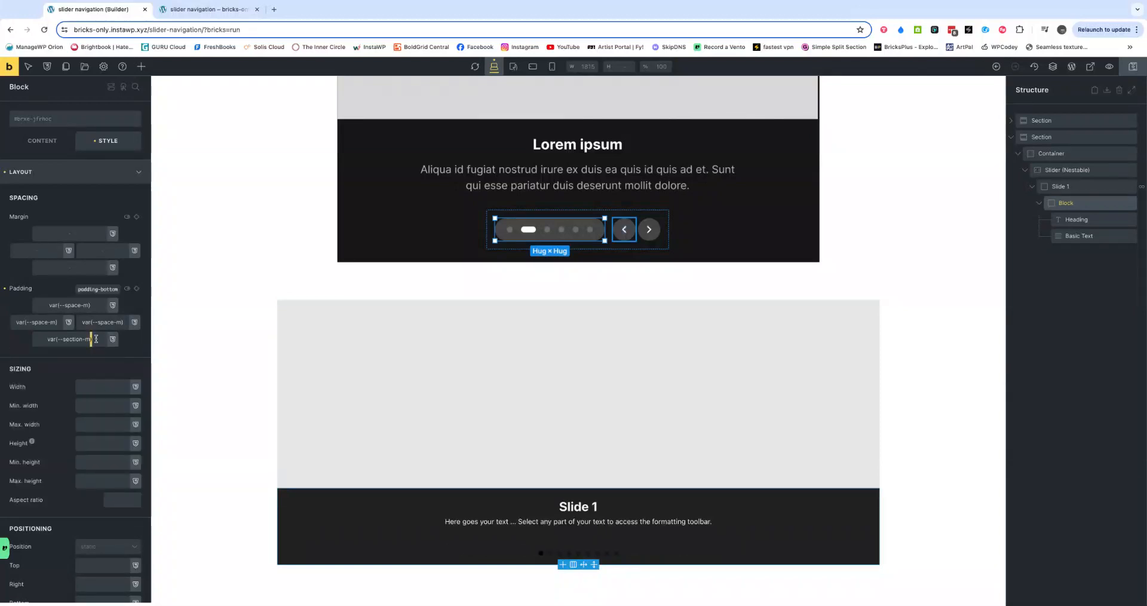
drag(95, 339, 39, 337)
text(10rem)
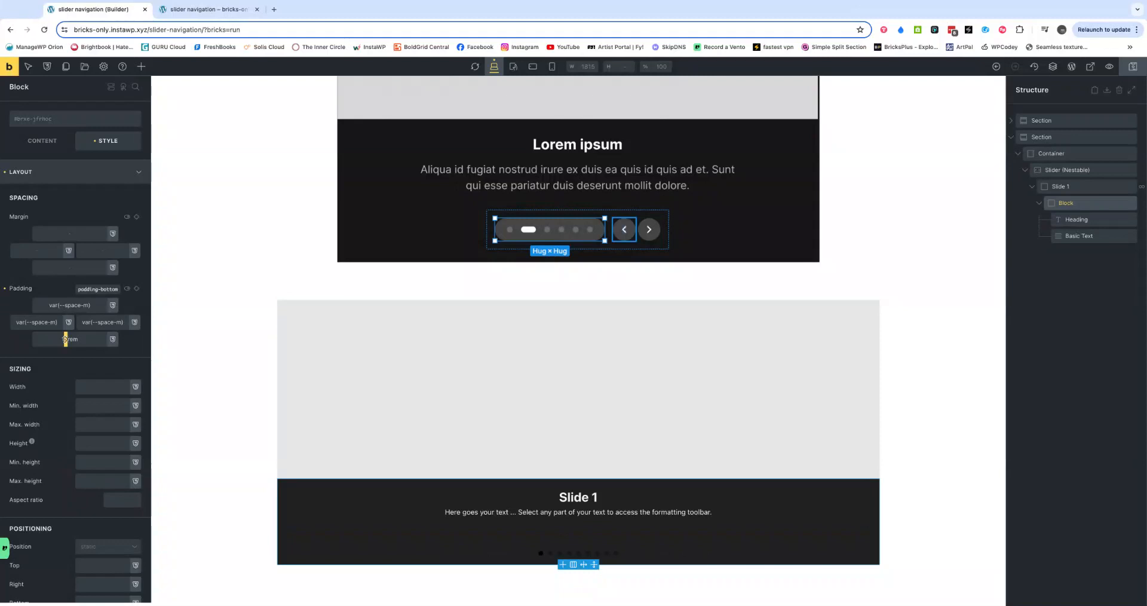
text(5)
text(1)
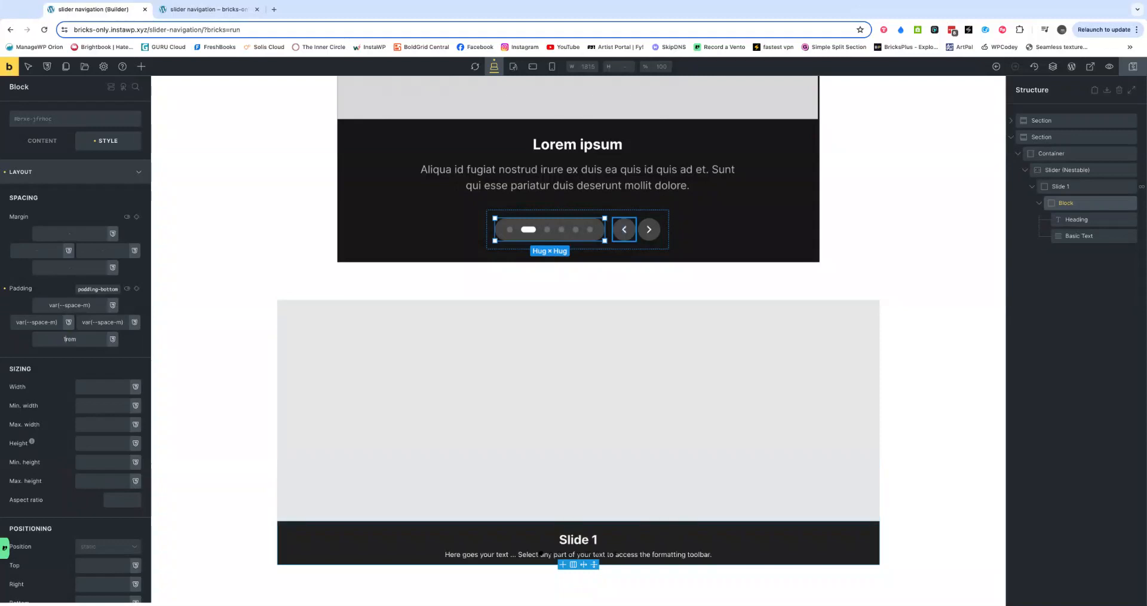
text(0)
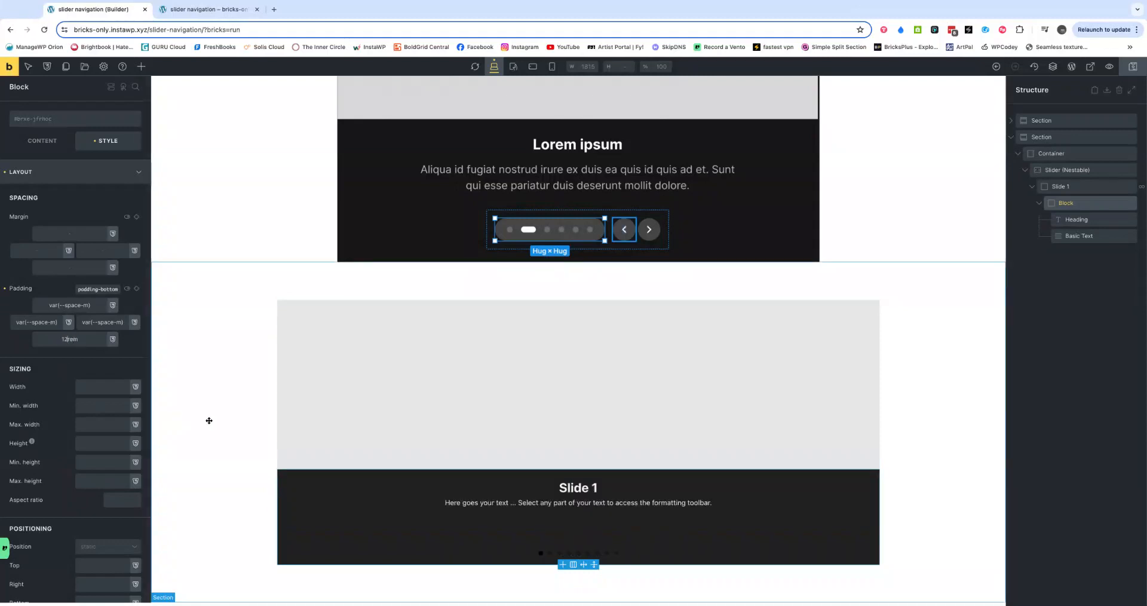
click(207, 420)
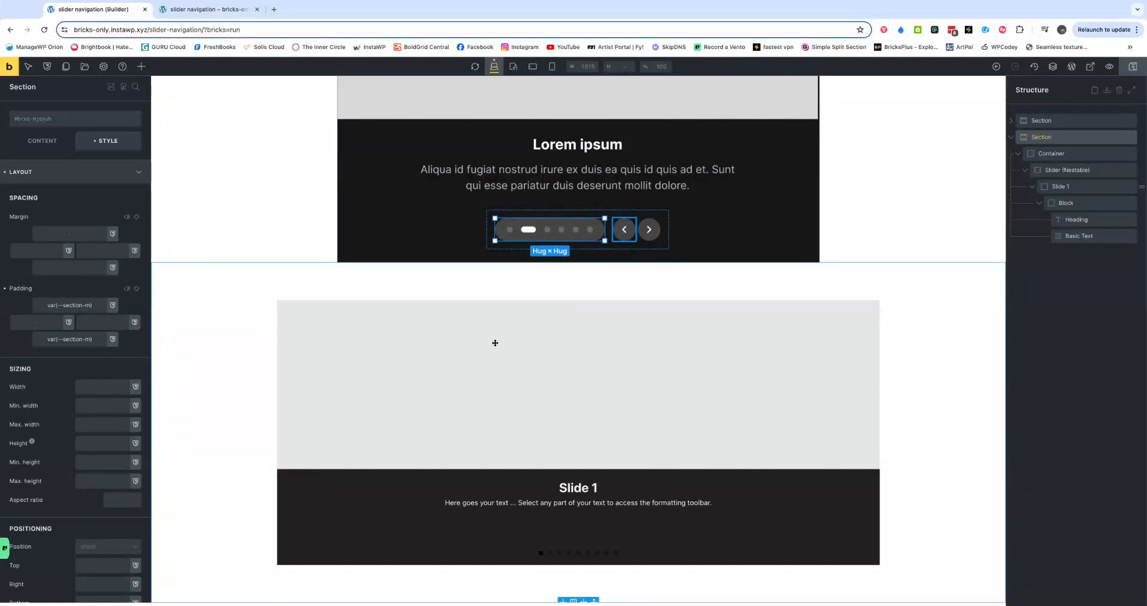
Step: Set Slide 1's background image to the Featured image dynamic data tag
click(1057, 187)
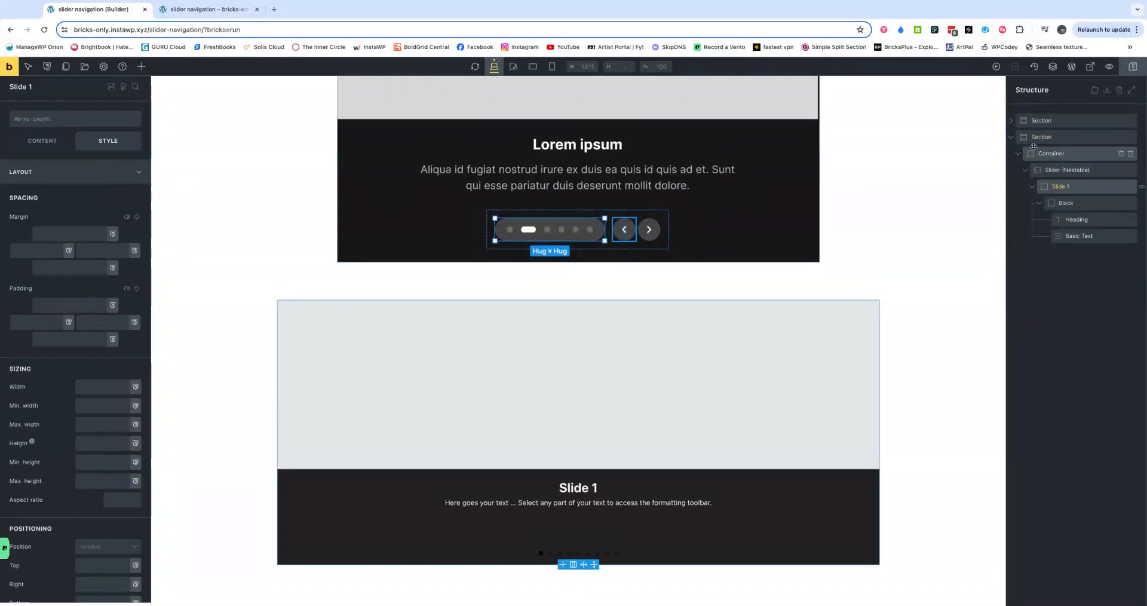
click(39, 143)
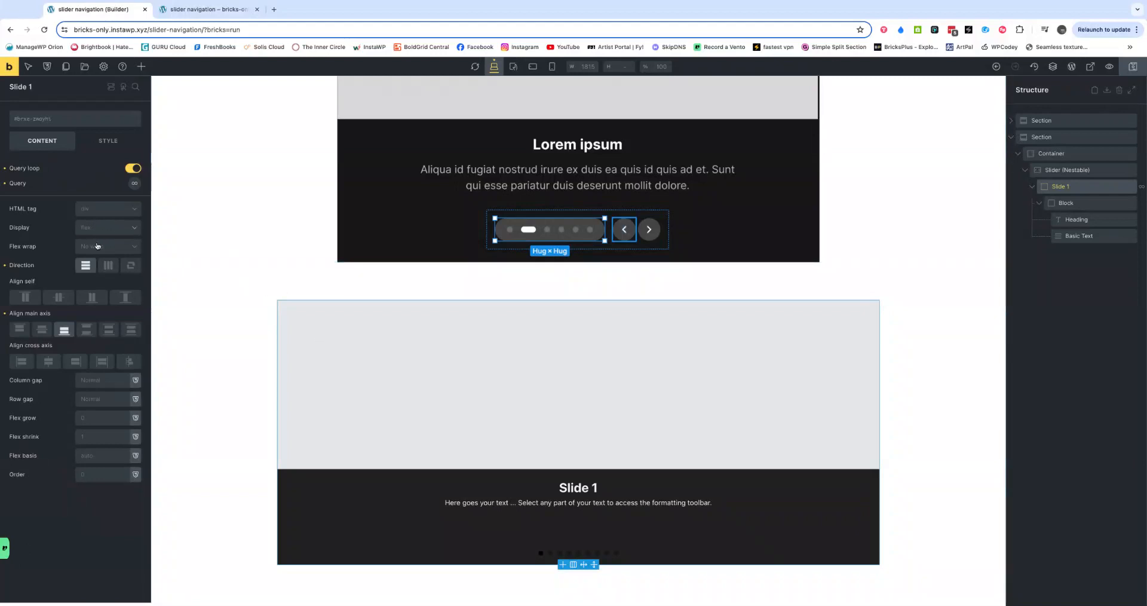
click(105, 143)
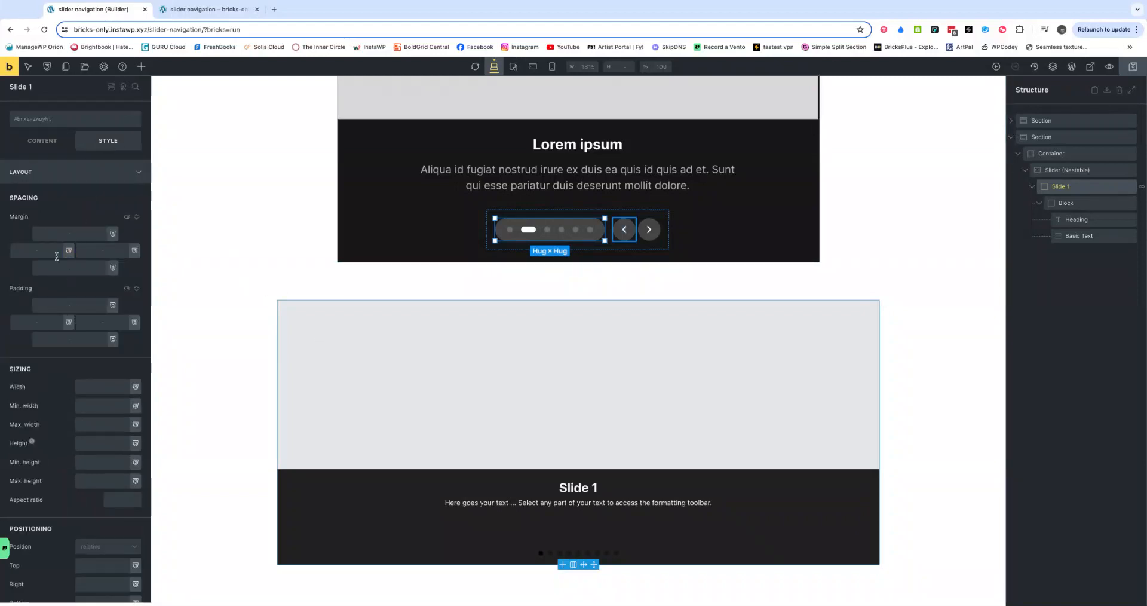
click(32, 144)
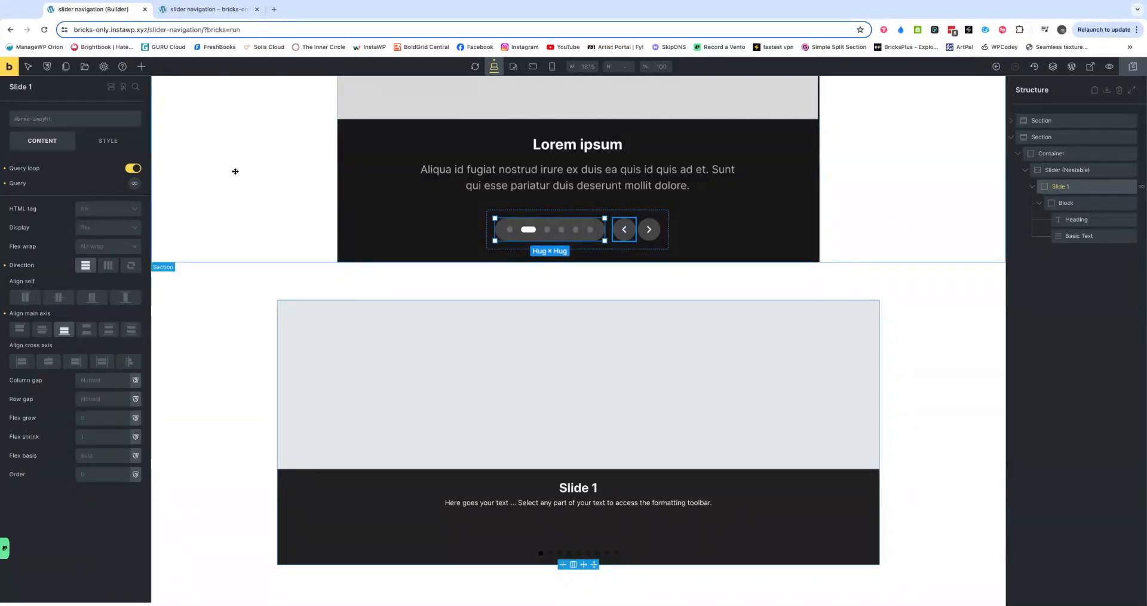
click(108, 141)
scroll(85, 352, down, 15)
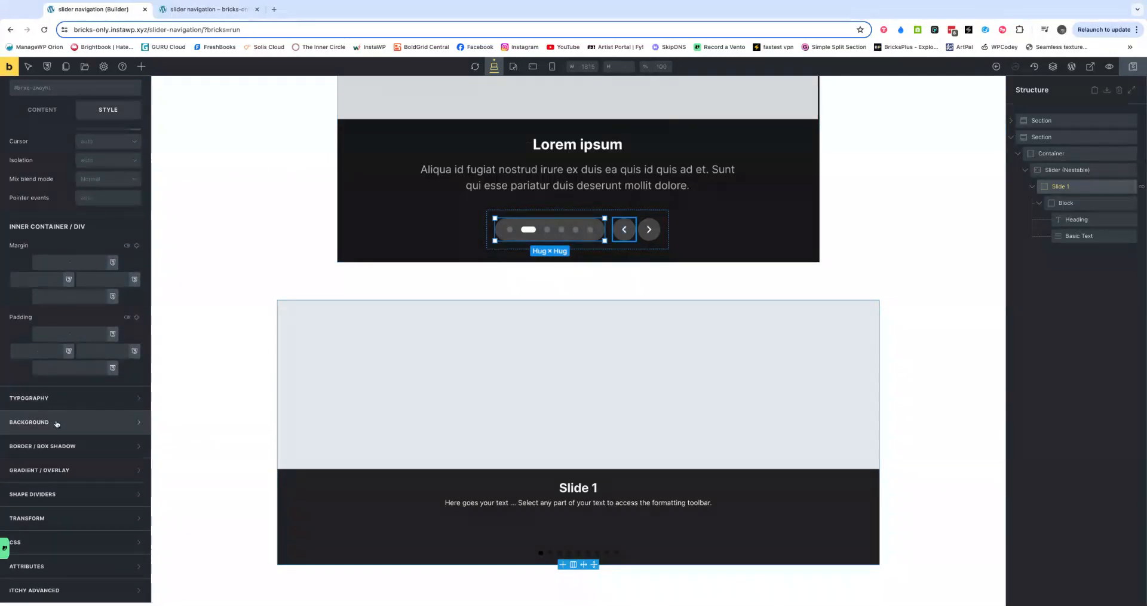
click(54, 423)
click(136, 293)
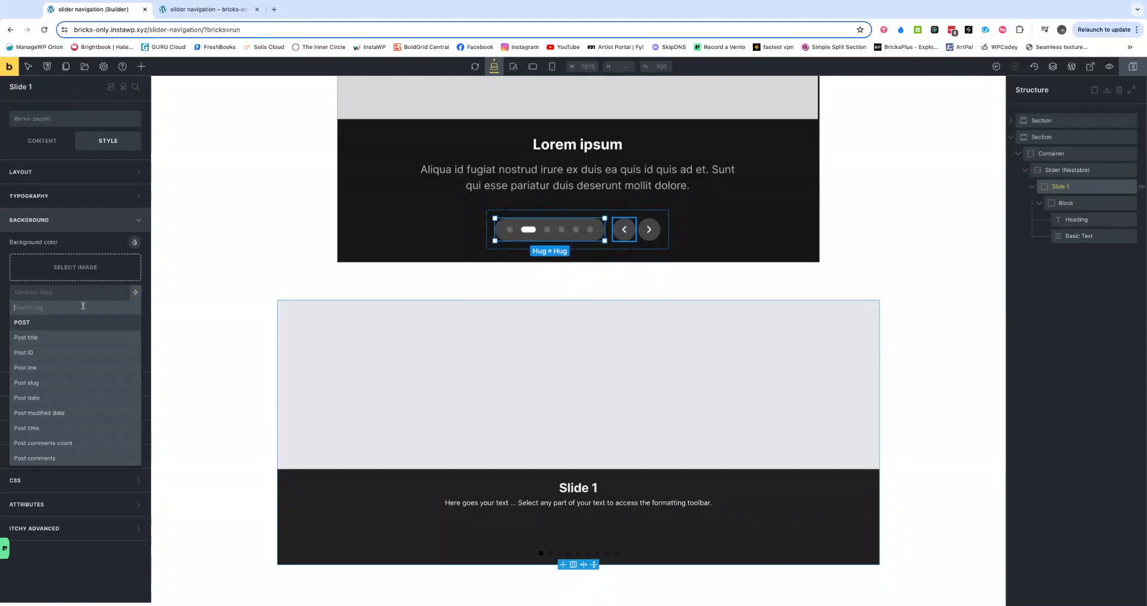
scroll(66, 352, down, 5)
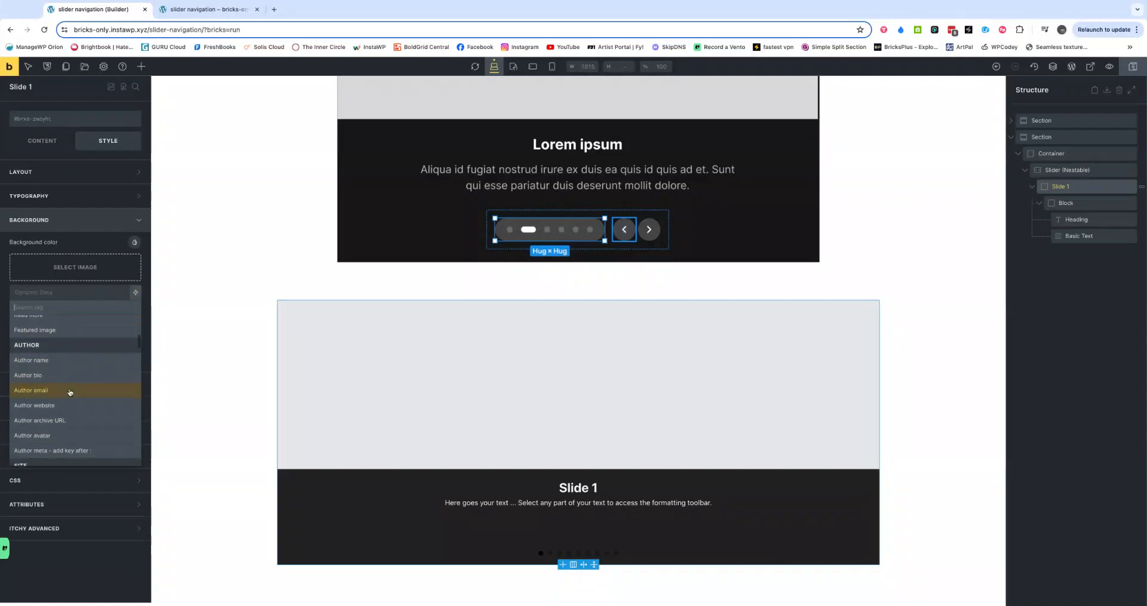
click(45, 335)
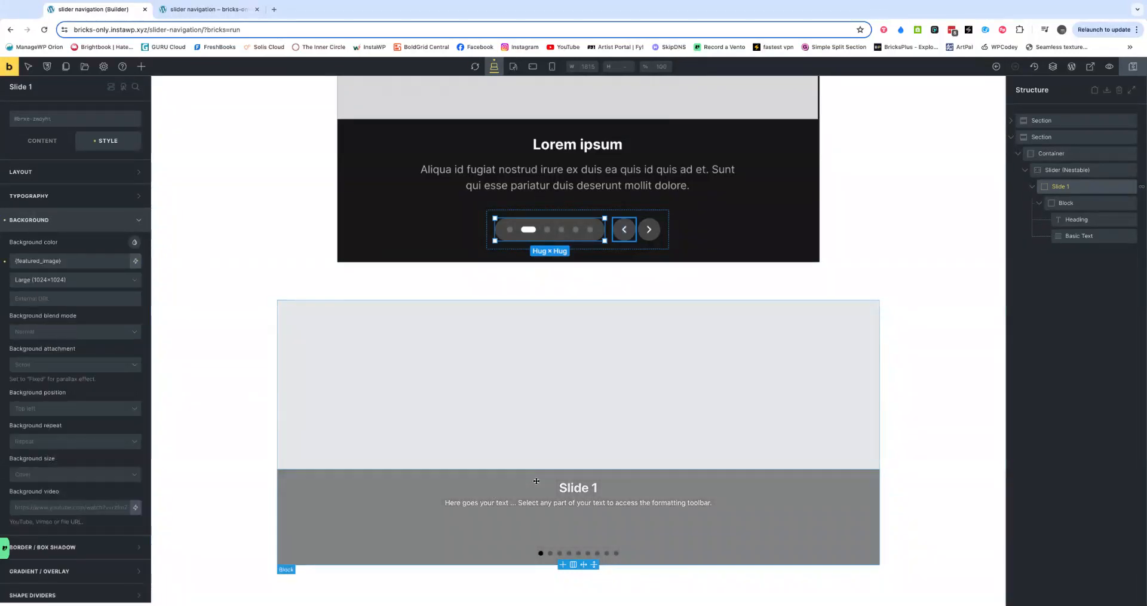
Step: Replace the slide heading's text with the Post title dynamic data tag
click(572, 487)
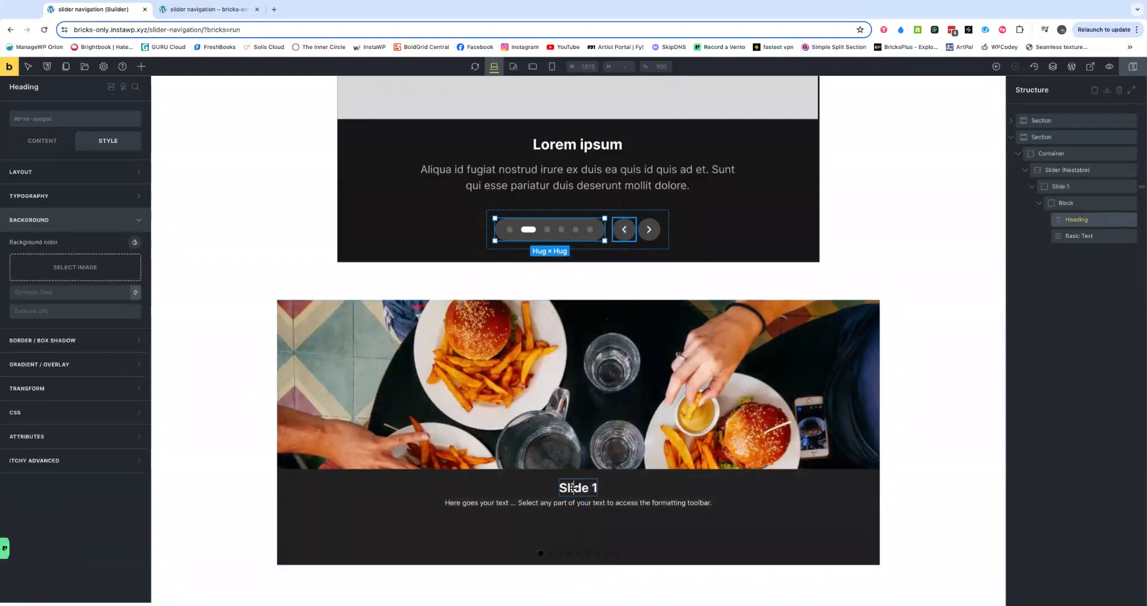
triple_click(572, 487)
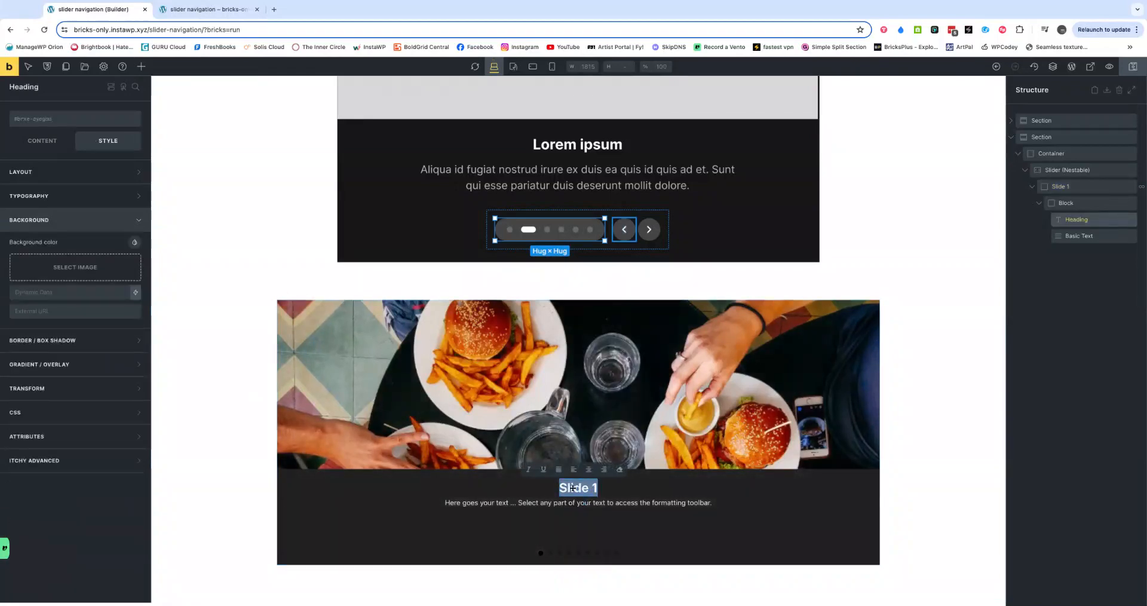
click(37, 143)
double_click(30, 172)
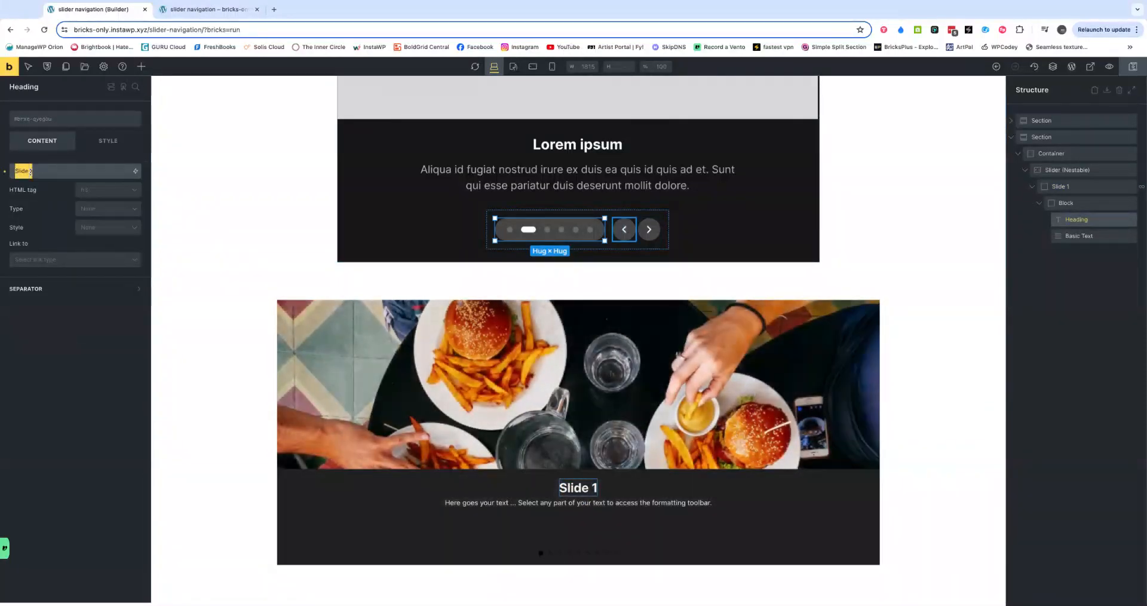
key(ctrl+a)
key(BackSpace)
click(136, 171)
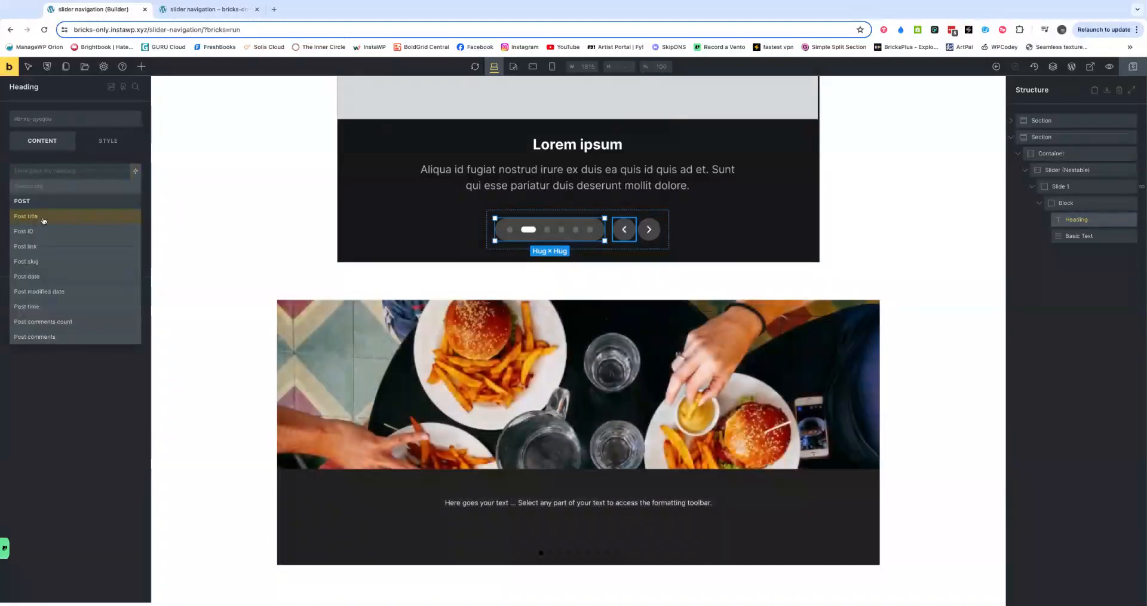
click(41, 217)
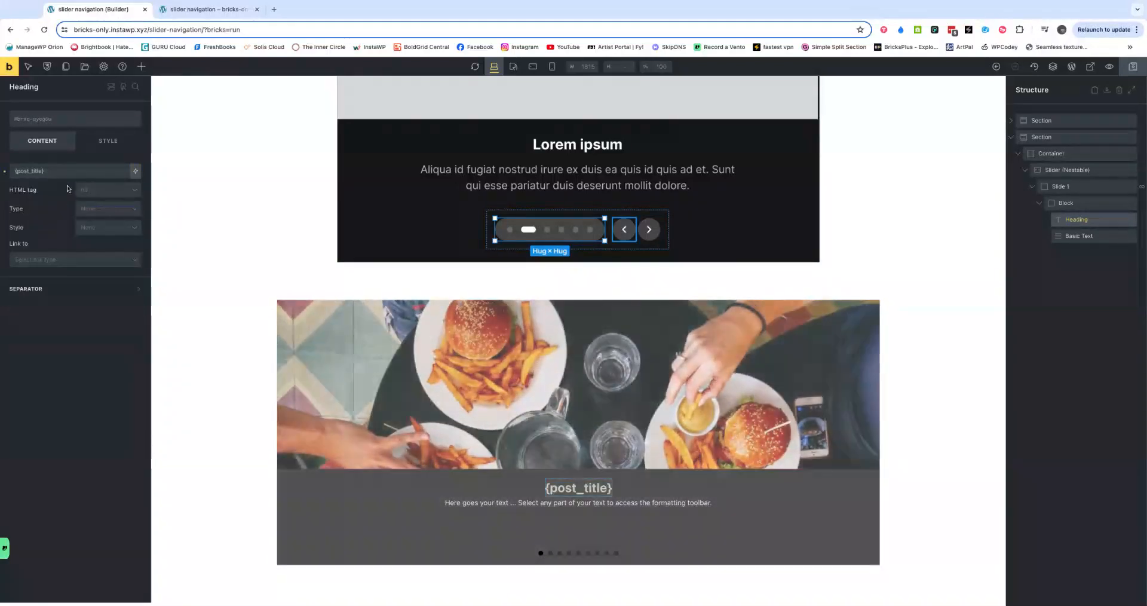
Step: Try the Post excerpt dynamic data tag as the Basic Text's content, and undo it to restore the placeholder text
click(469, 503)
triple_click(470, 503)
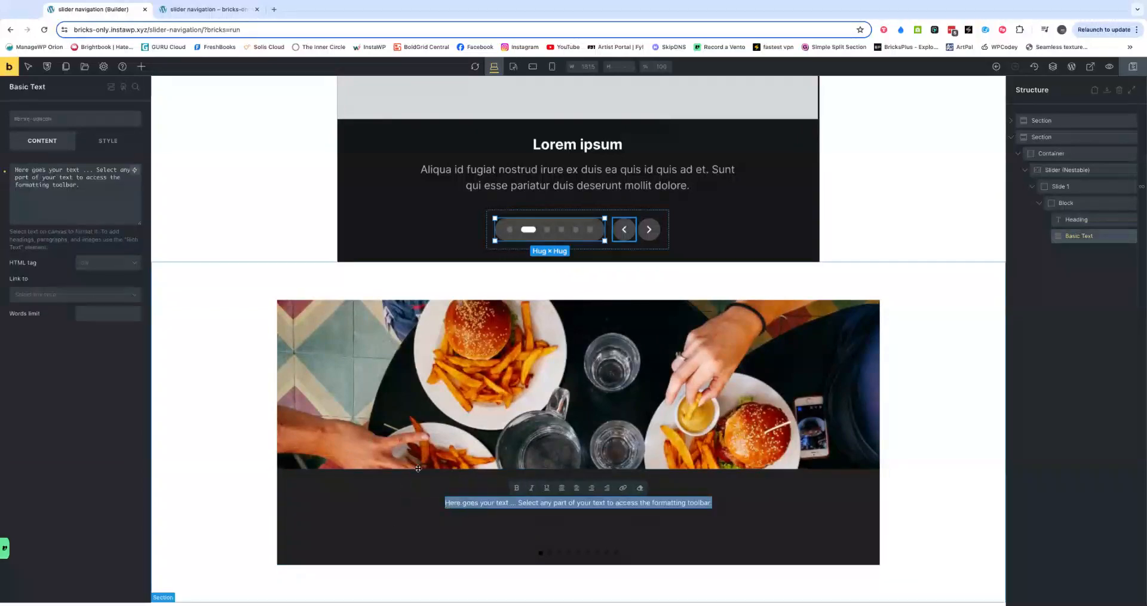
click(98, 172)
key(ctrl+a)
key(BackSpace)
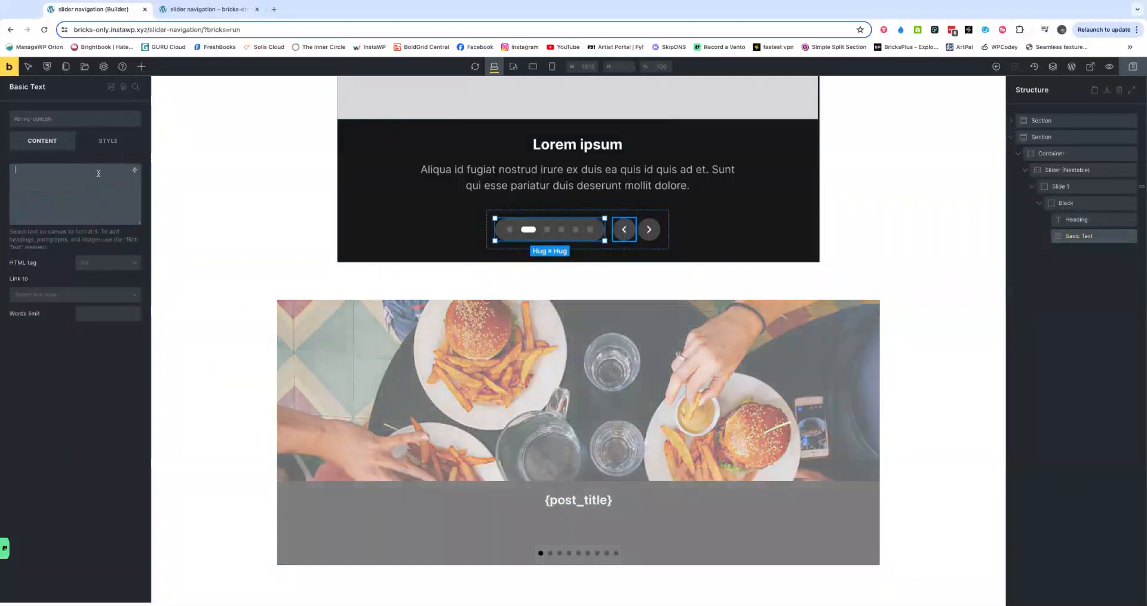
click(135, 171)
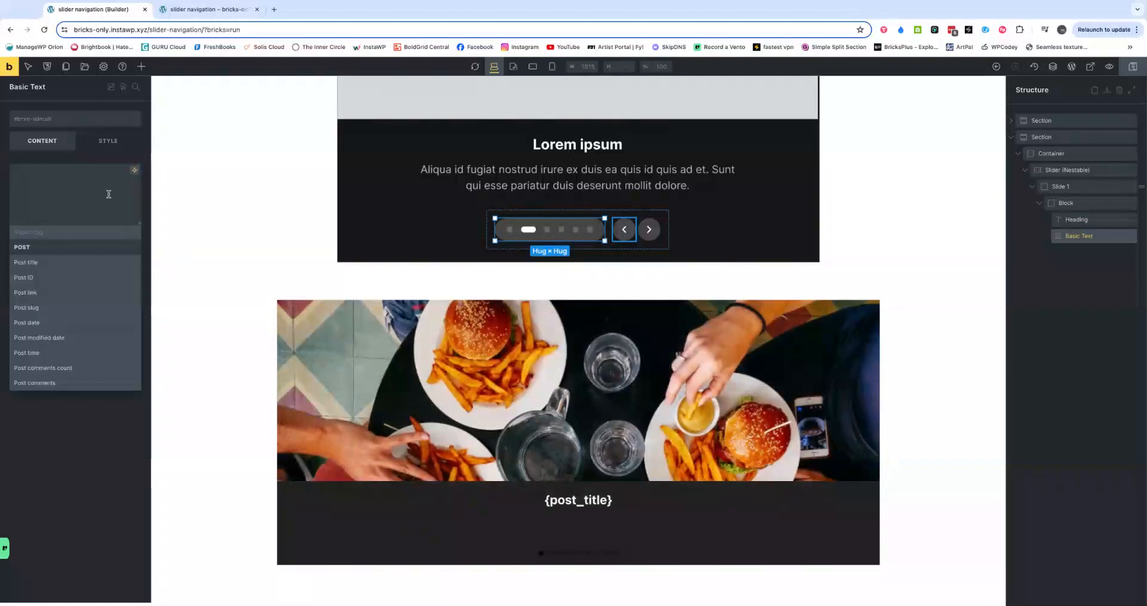
text(ex)
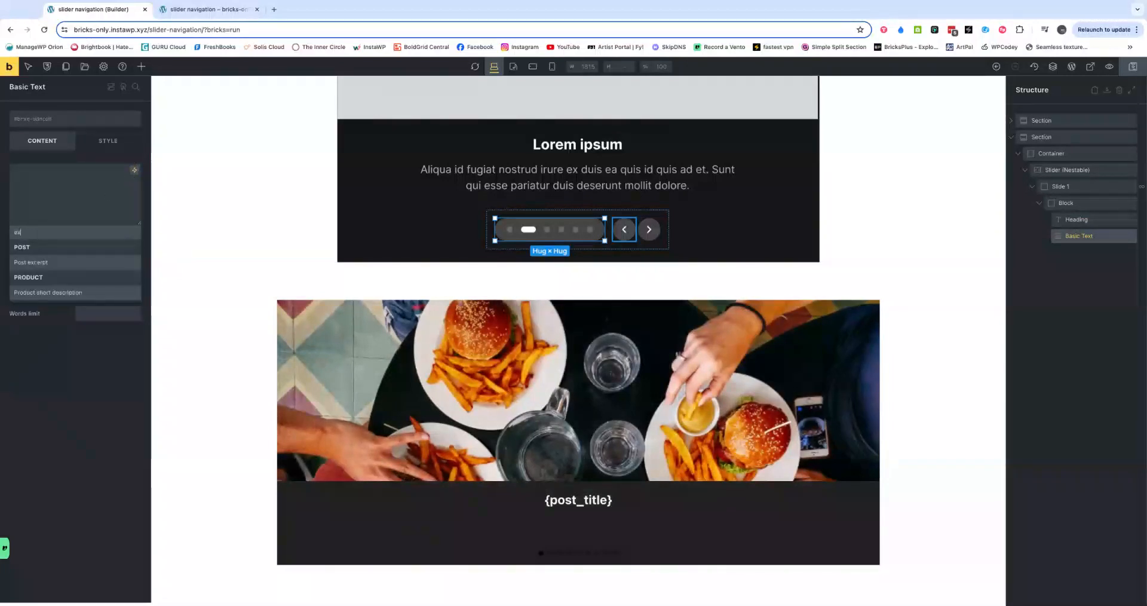
click(49, 262)
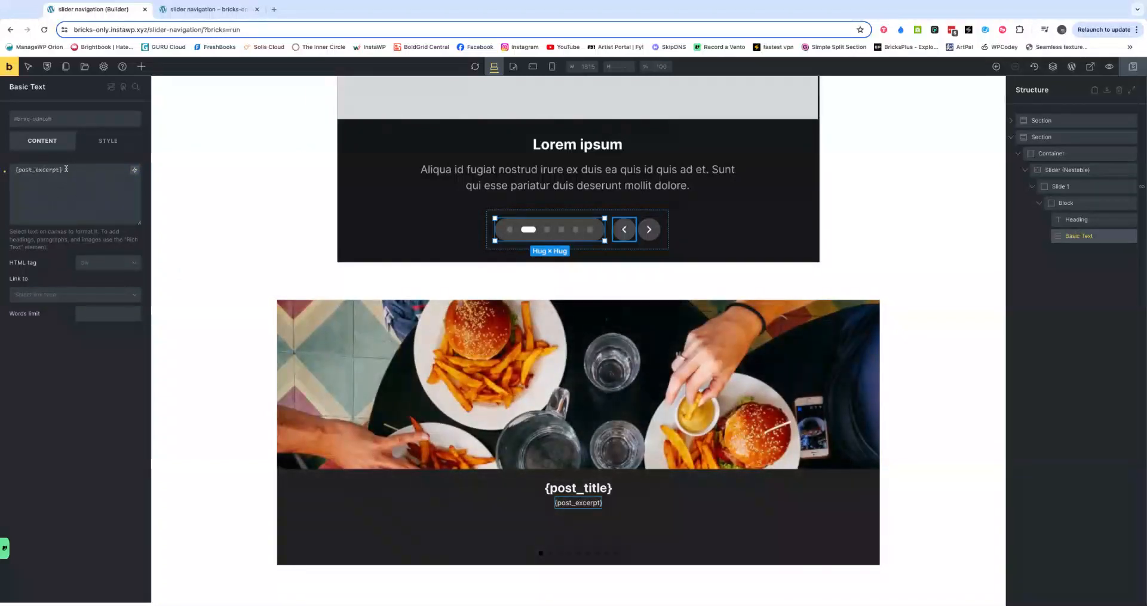
key(ctrl+z)
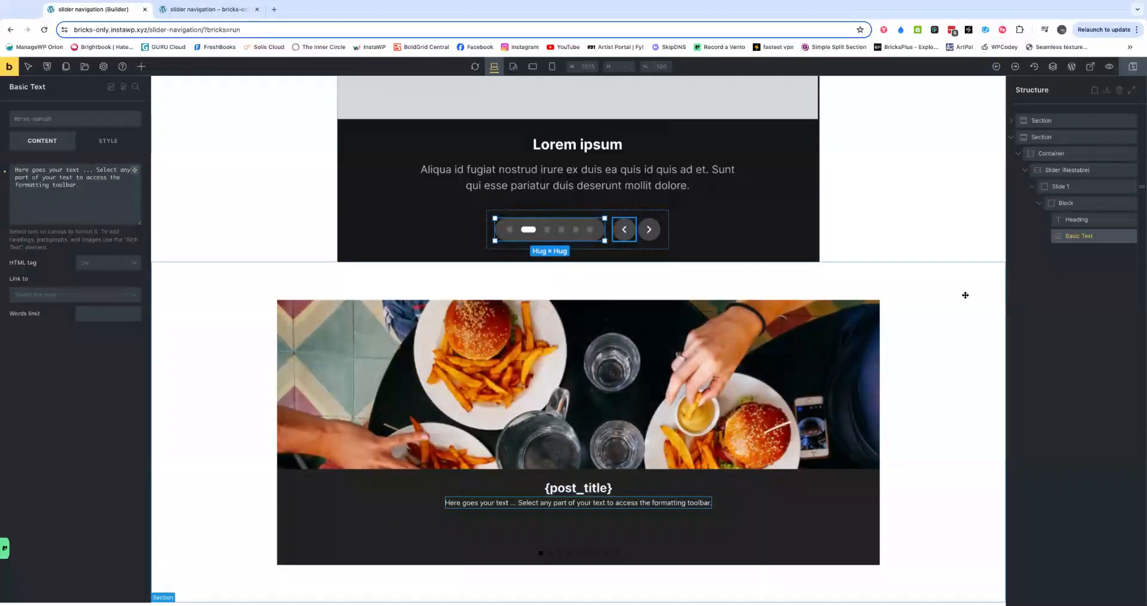
Step: Set the Block's row gap to the space-s variable to space the heading from the text
click(1064, 203)
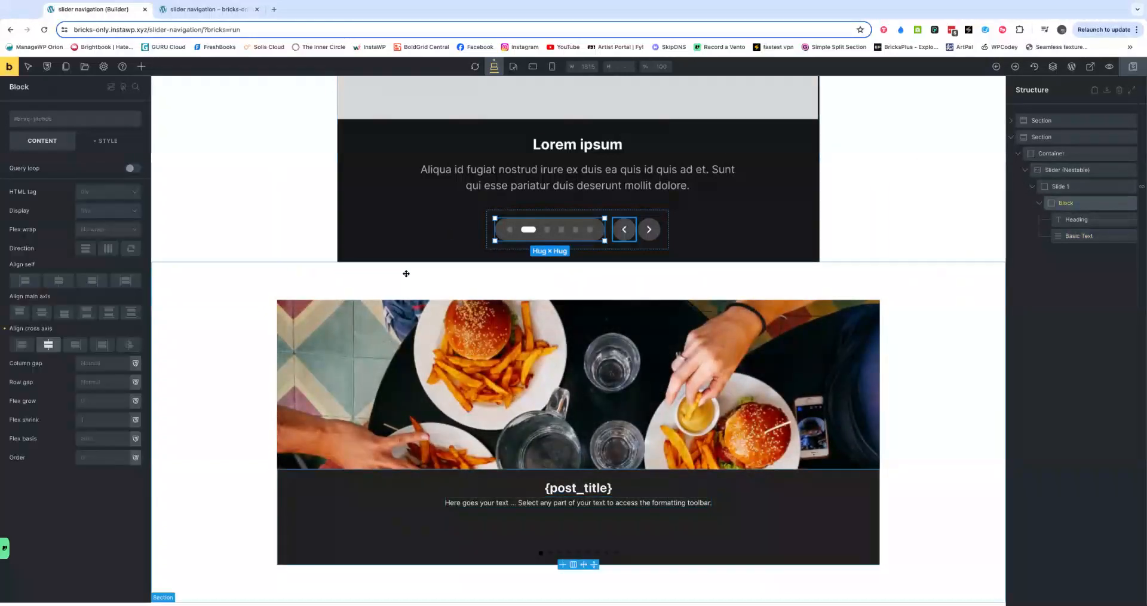
click(136, 382)
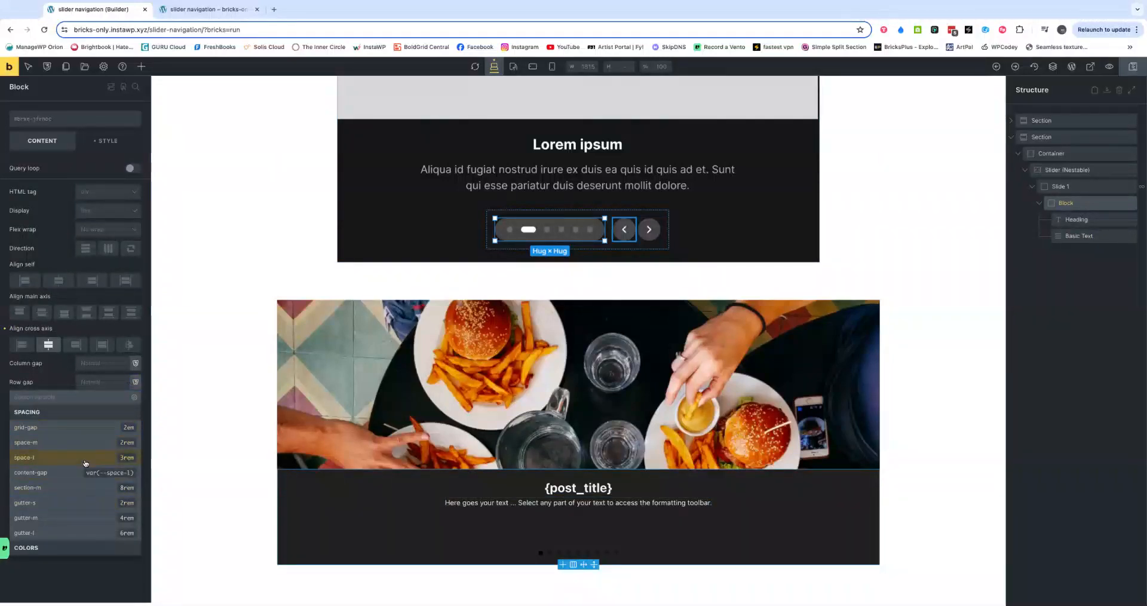
scroll(85, 463, down, 3)
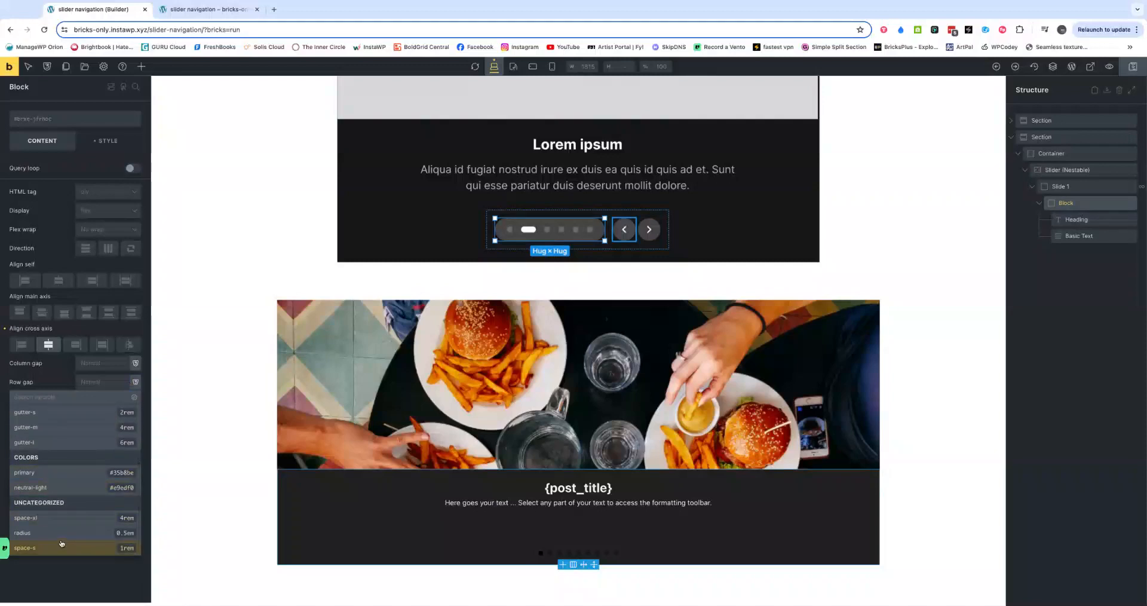
click(55, 552)
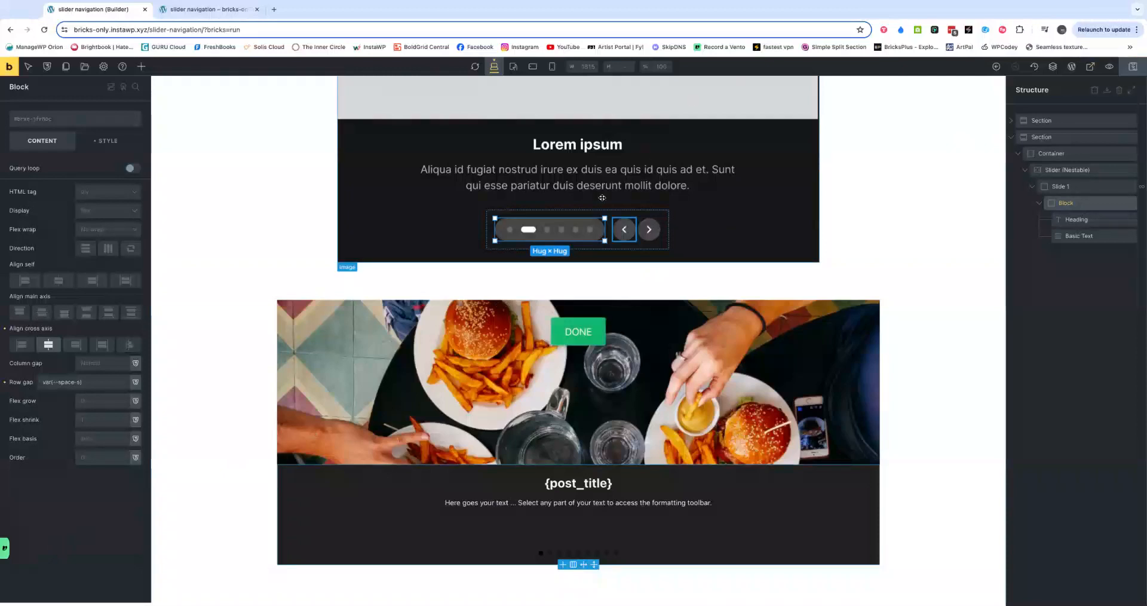
scroll(512, 150, up, 3)
scroll(626, 232, down, 2)
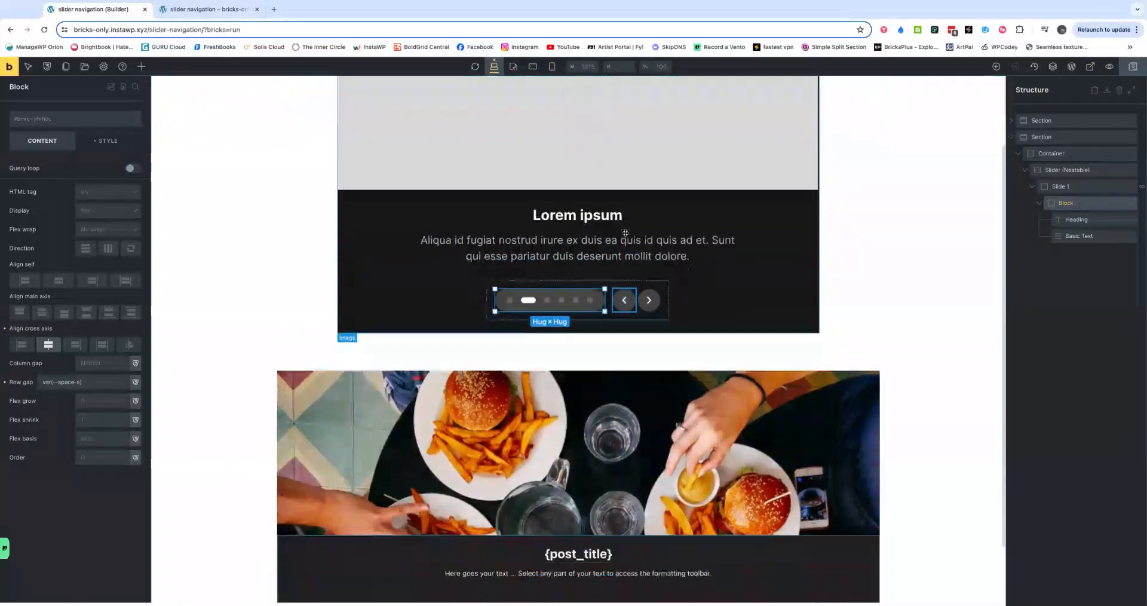
Step: Check the slider in the front-end preview by switching between its post slides with the pagination dots
scroll(625, 232, down, 2)
click(198, 13)
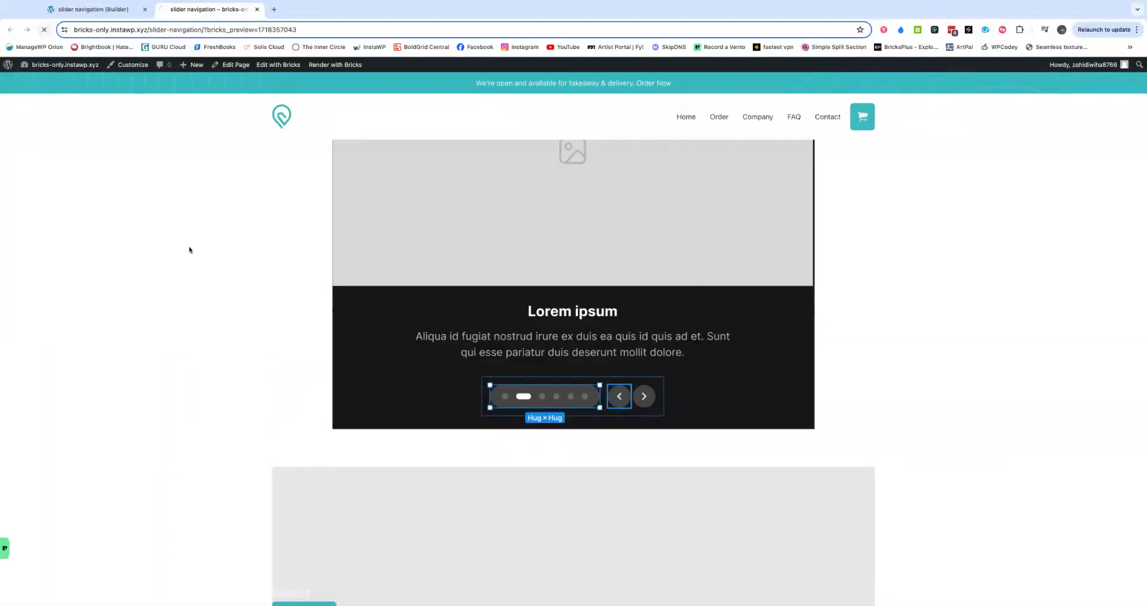
scroll(190, 250, down, 3)
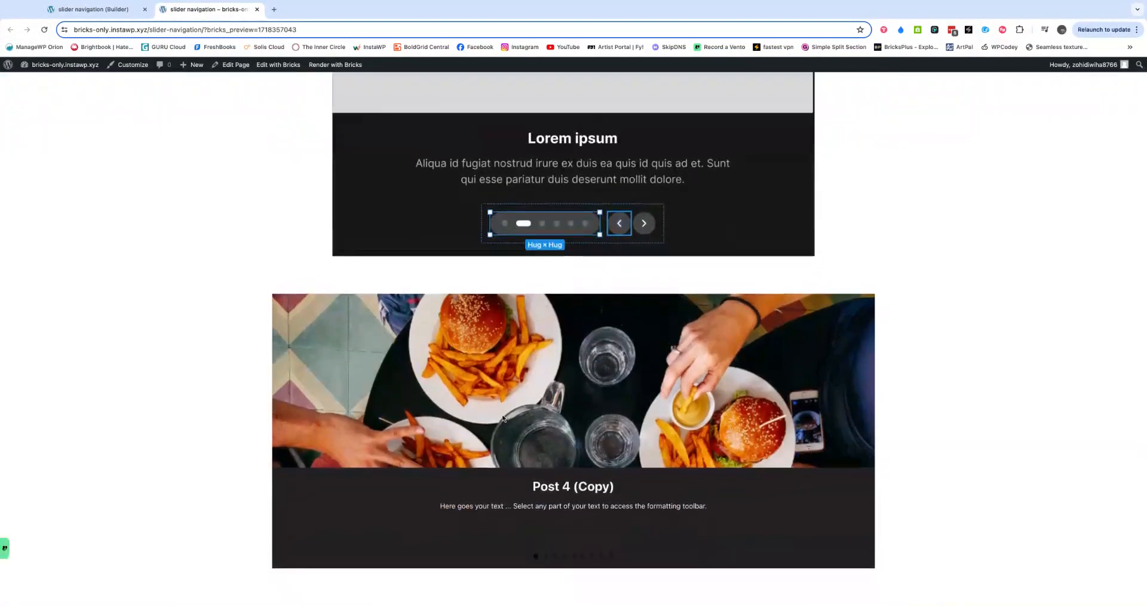
click(546, 558)
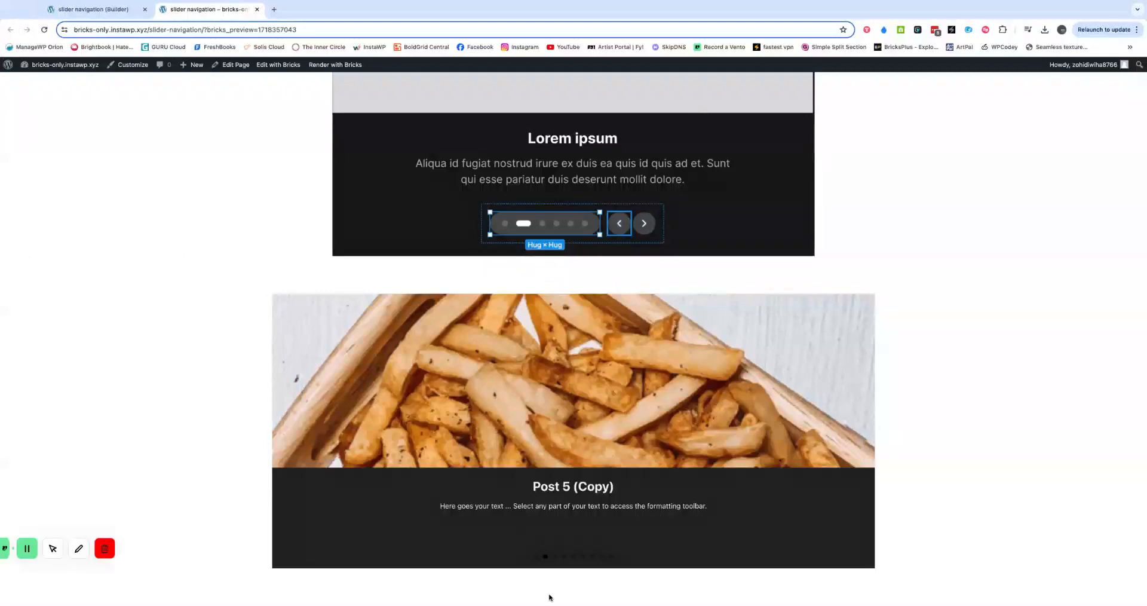
click(555, 556)
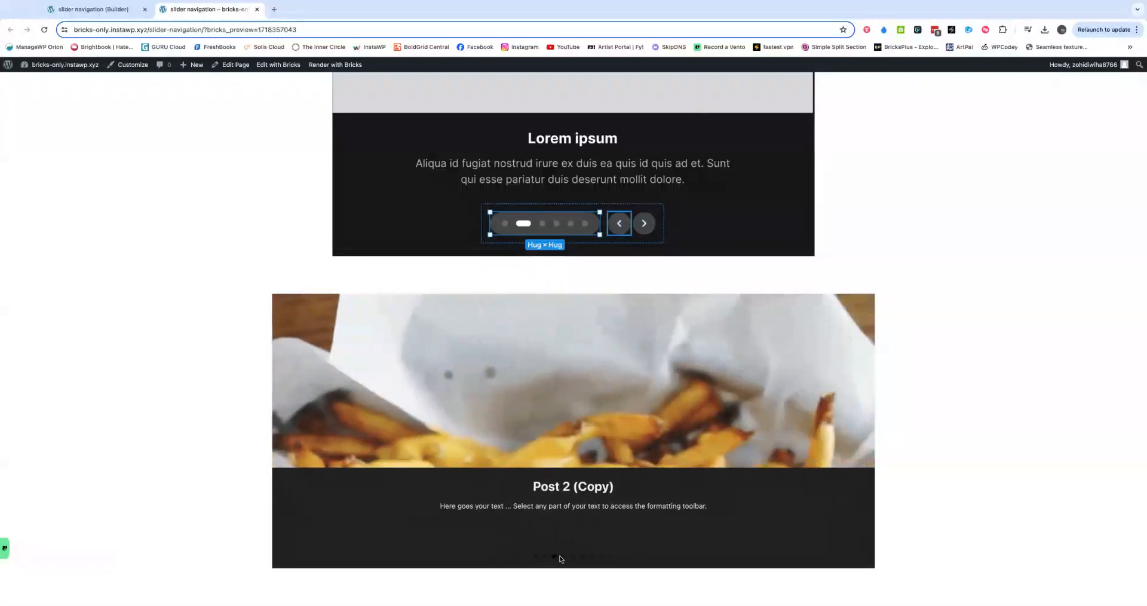
click(536, 557)
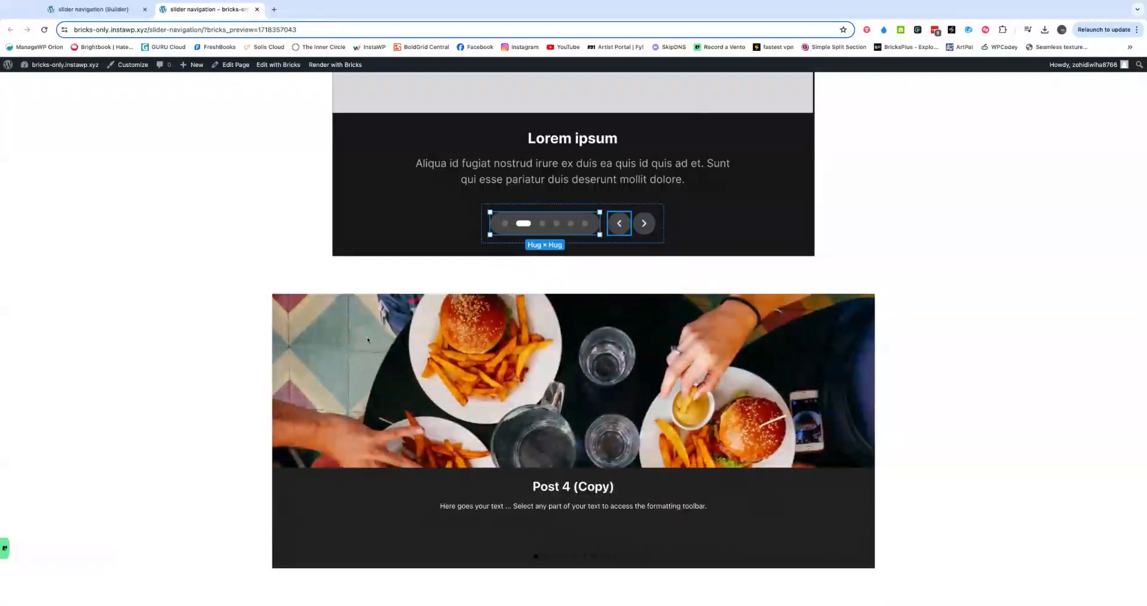
Step: Back in the builder, set the nestable slider's pagination color to the dark gray #616161
click(113, 9)
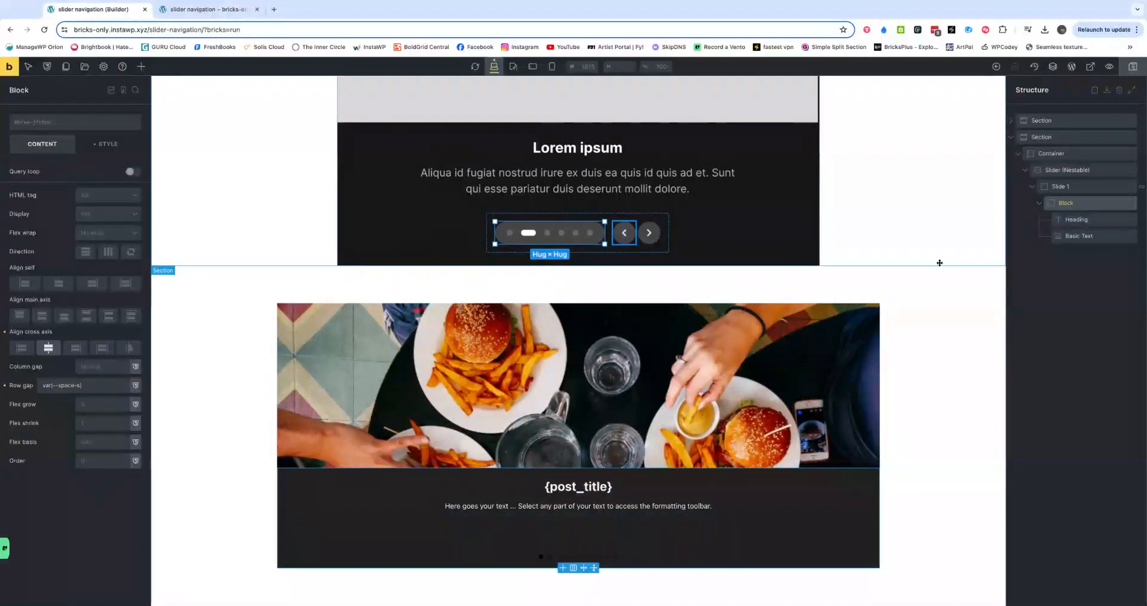
click(1057, 170)
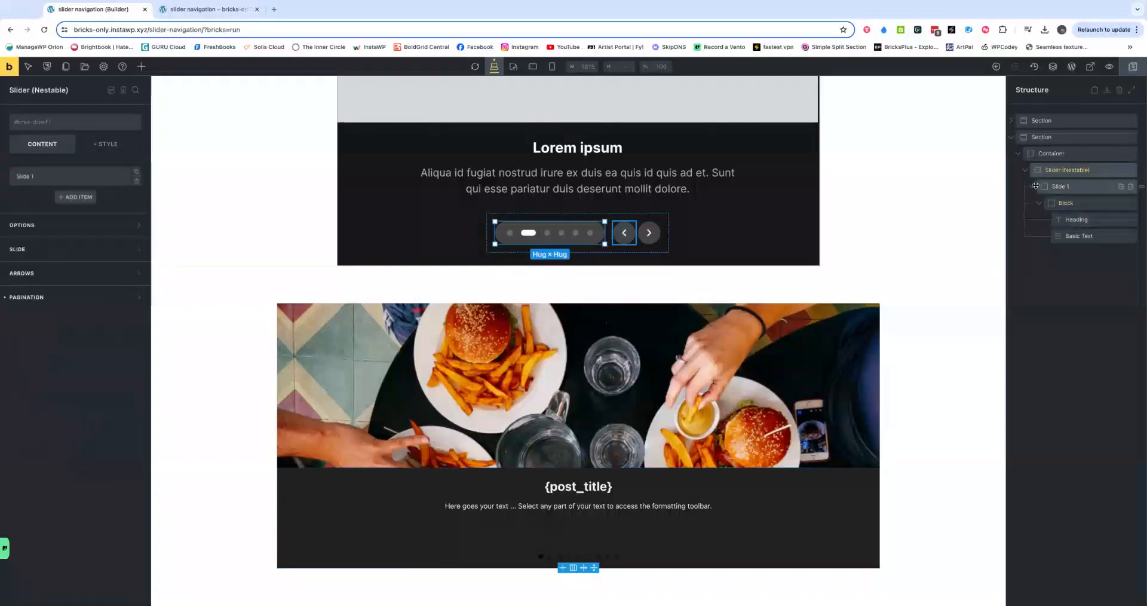
click(30, 301)
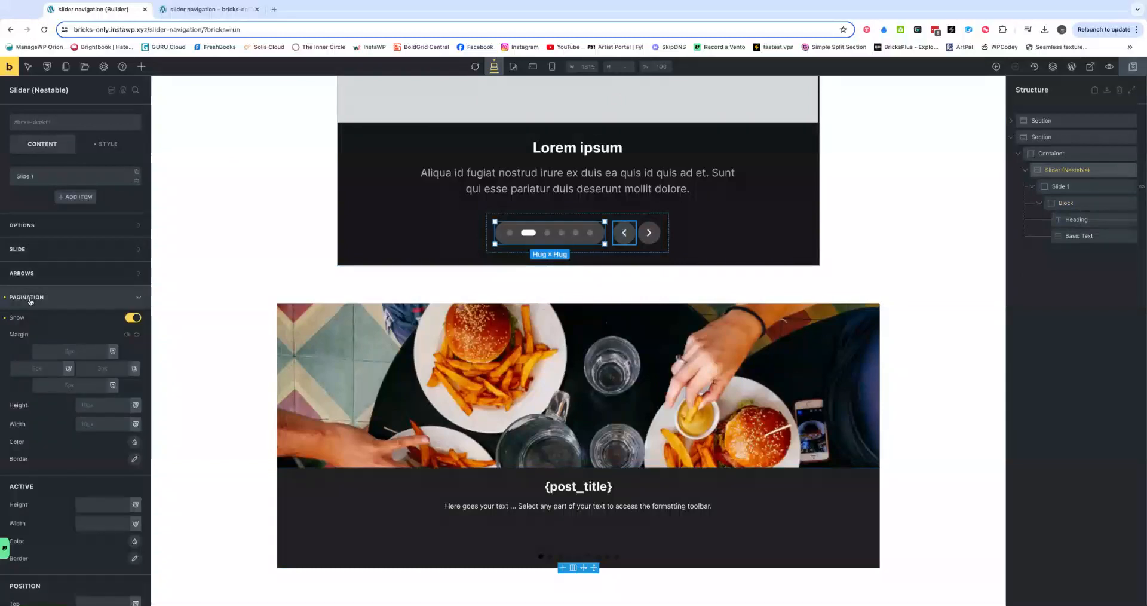
scroll(52, 297, down, 2)
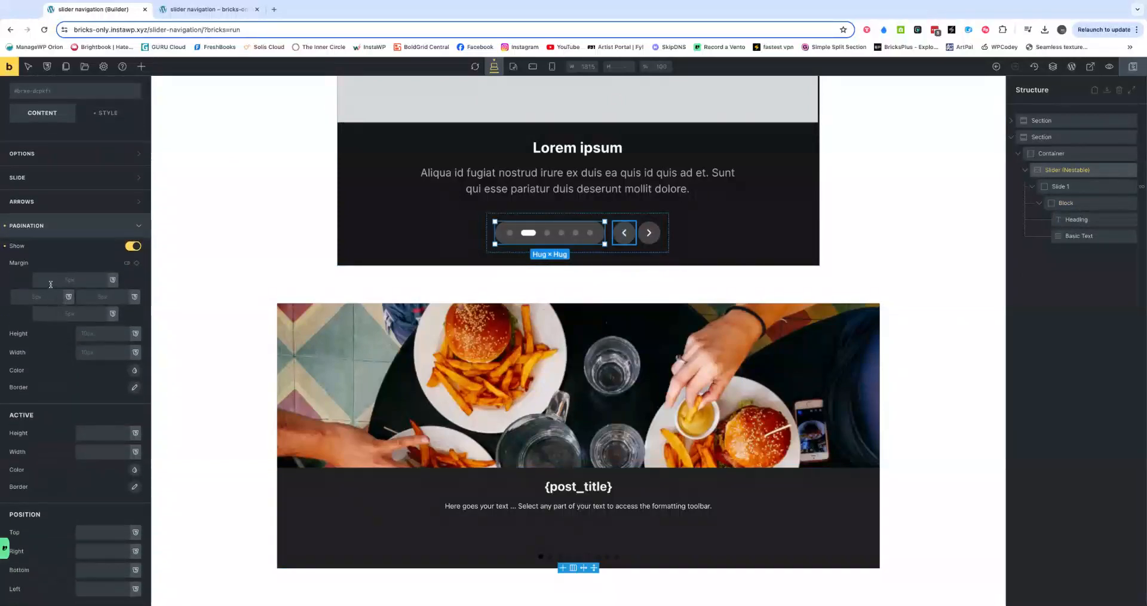
scroll(60, 316, down, 1)
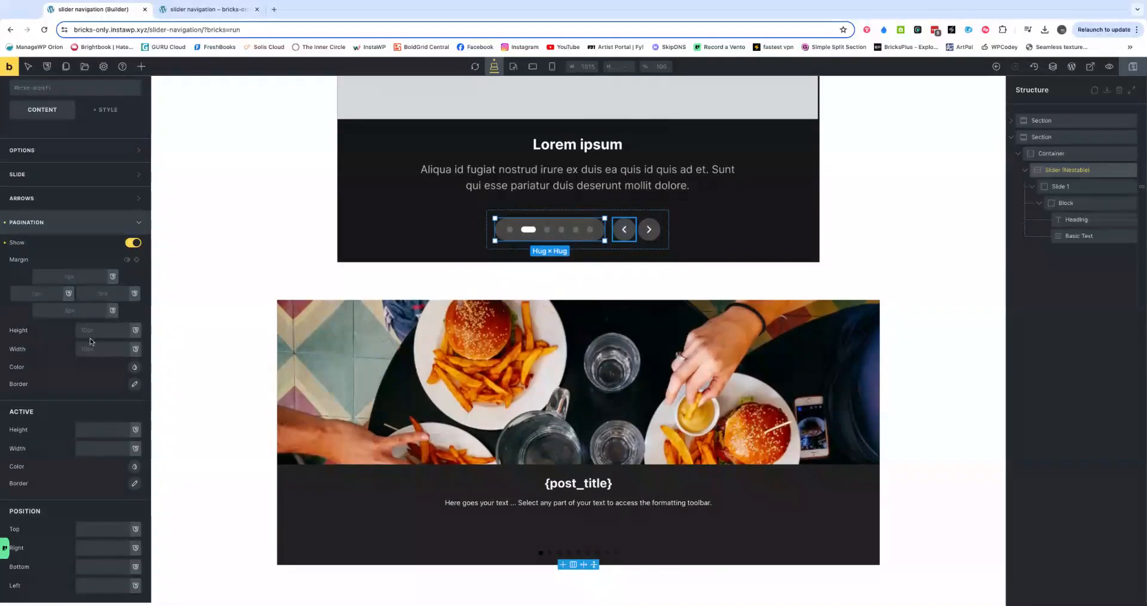
click(135, 367)
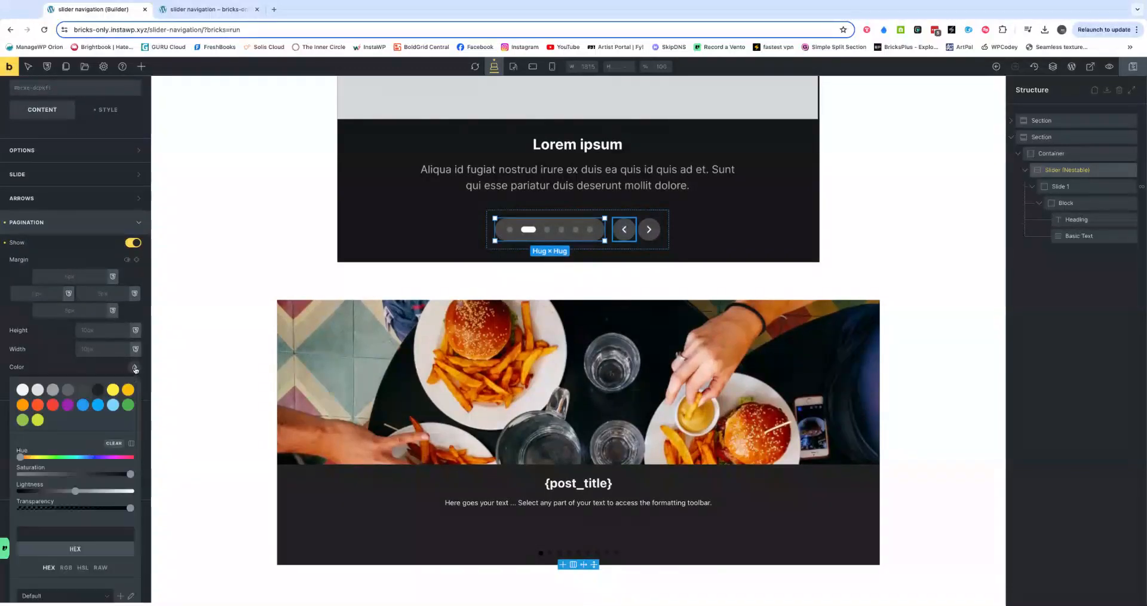
click(54, 390)
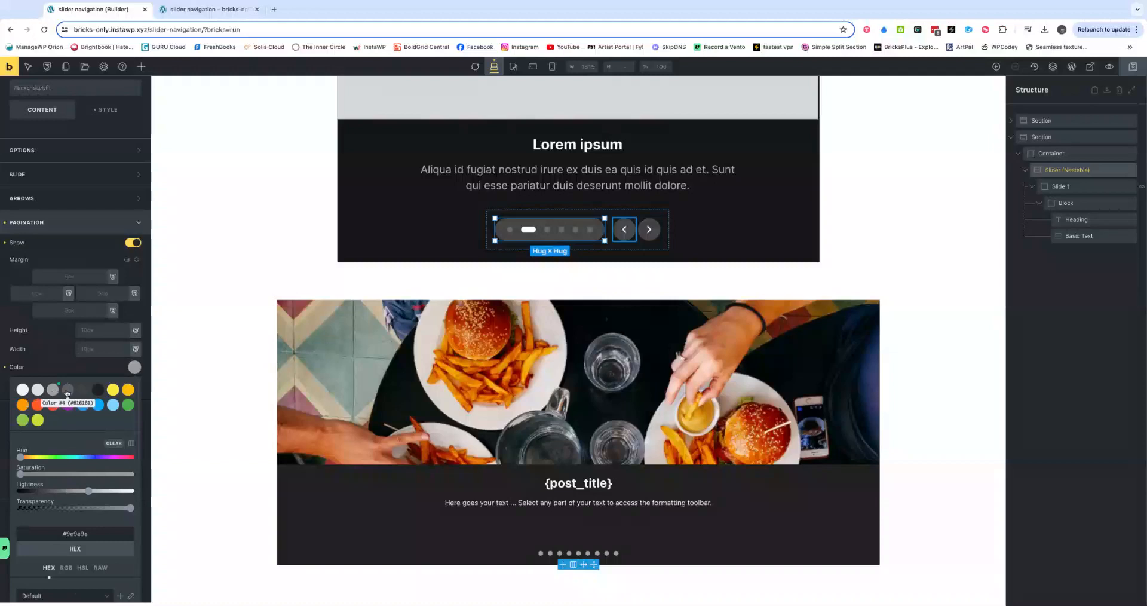
click(67, 391)
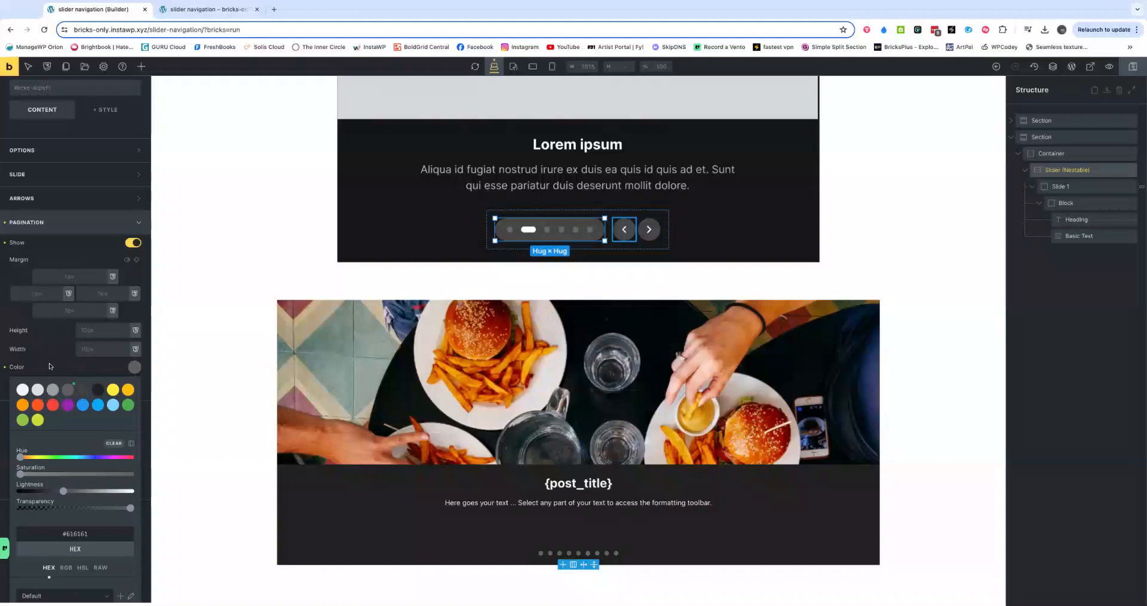
click(52, 371)
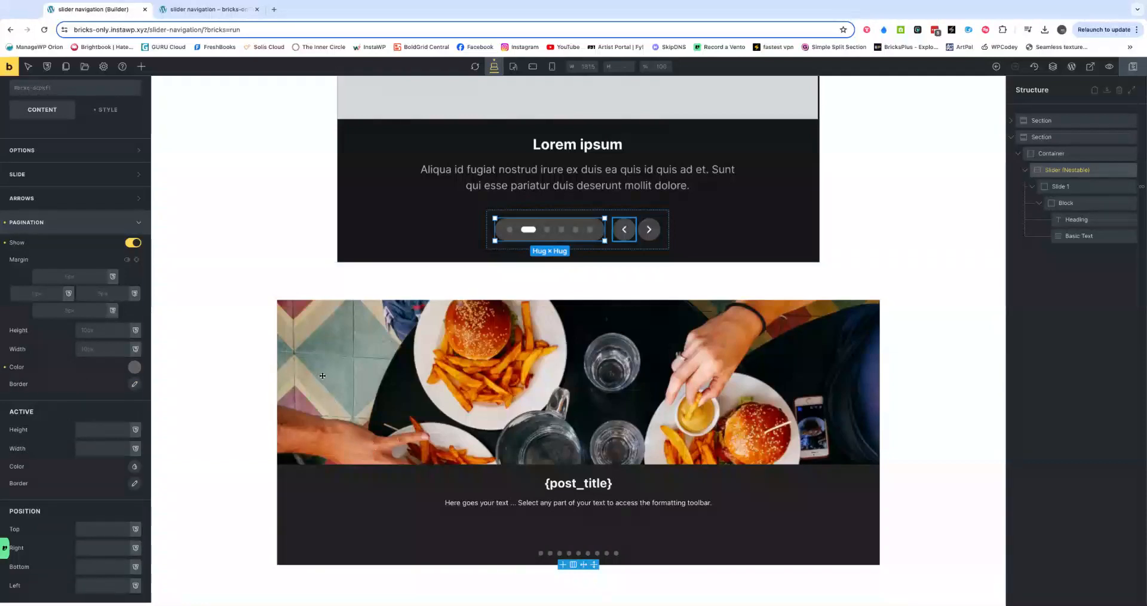
Step: Show the slider's arrows and set their color to the off-white #f5f5f5
click(26, 221)
click(21, 272)
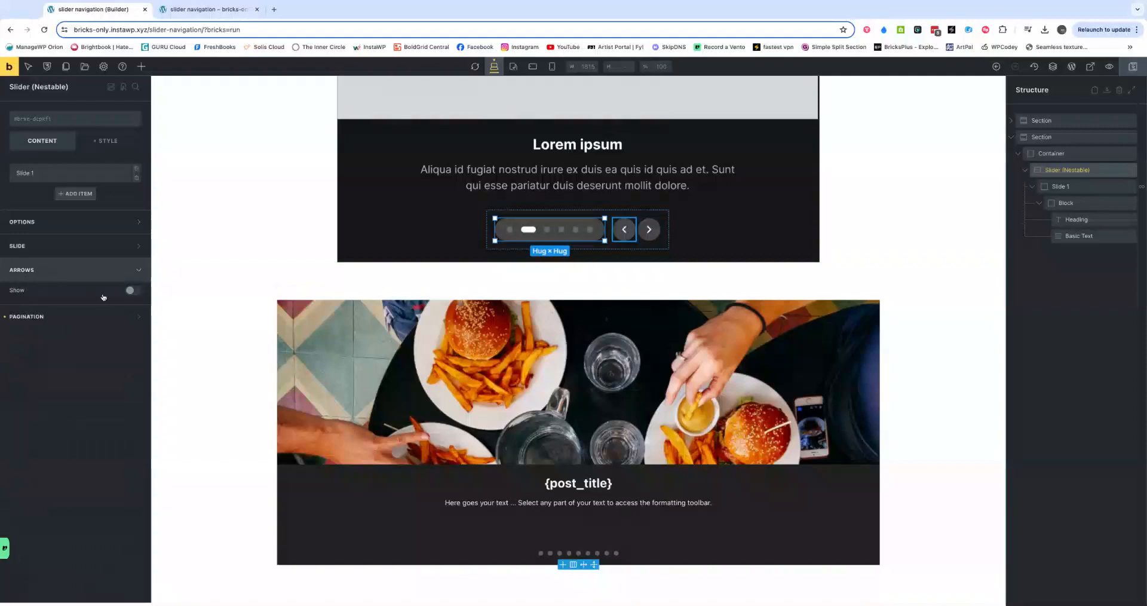
click(131, 290)
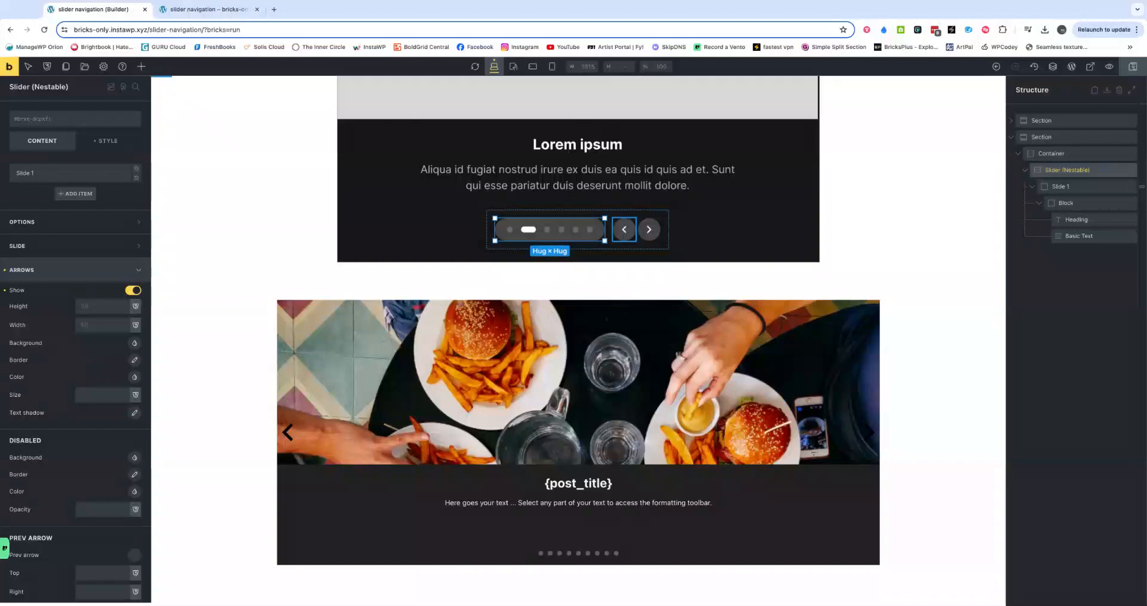
click(135, 377)
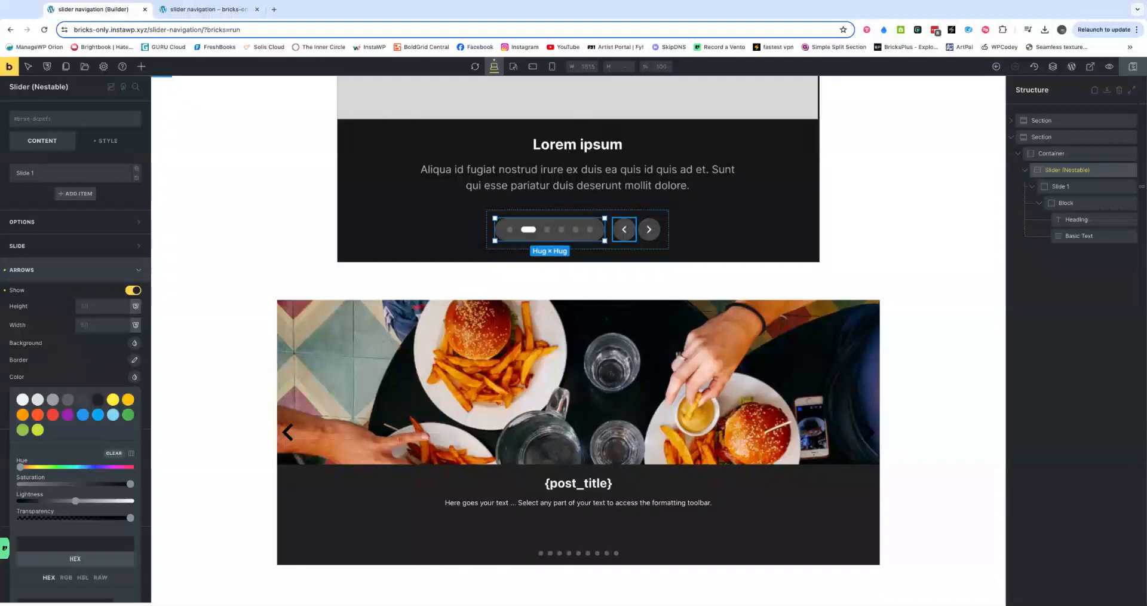
click(22, 399)
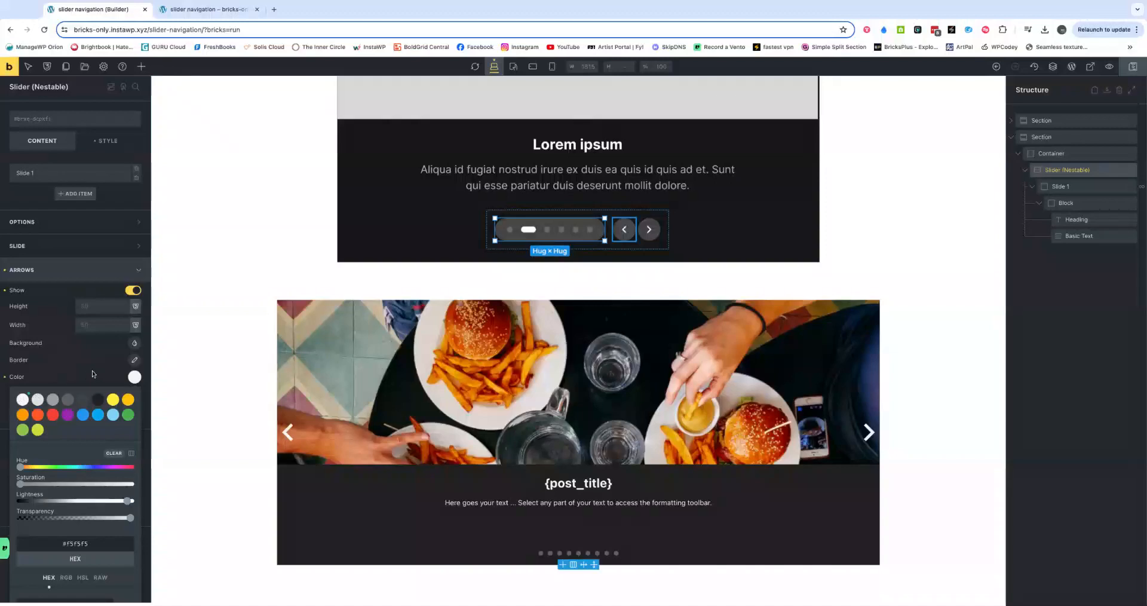
click(86, 353)
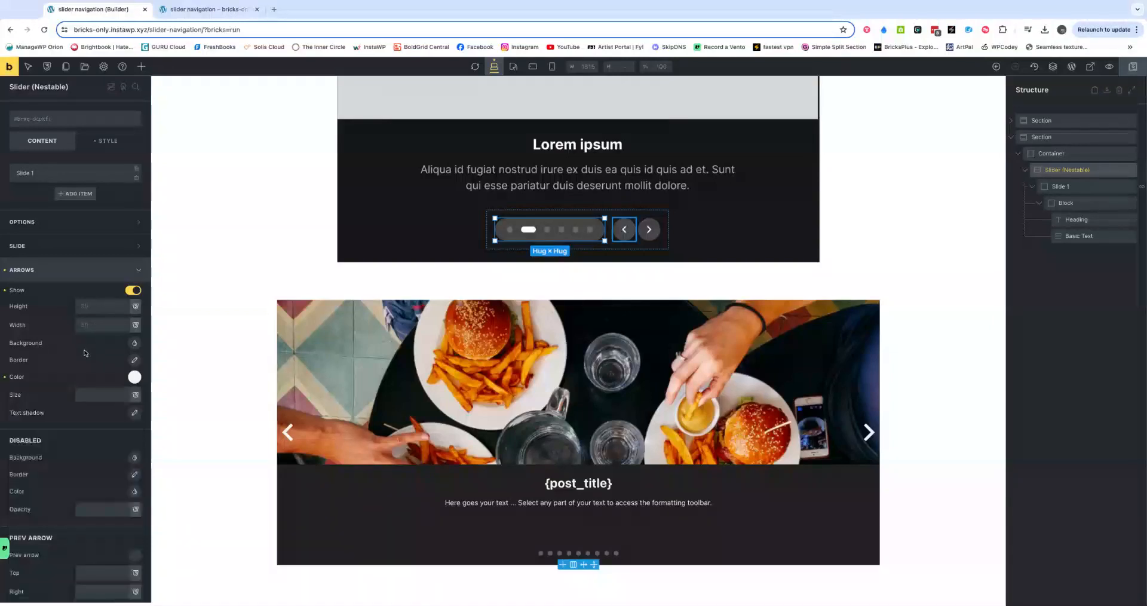
Step: Set the arrows' height and width to 40 and their size to 15
click(91, 305)
text(40)
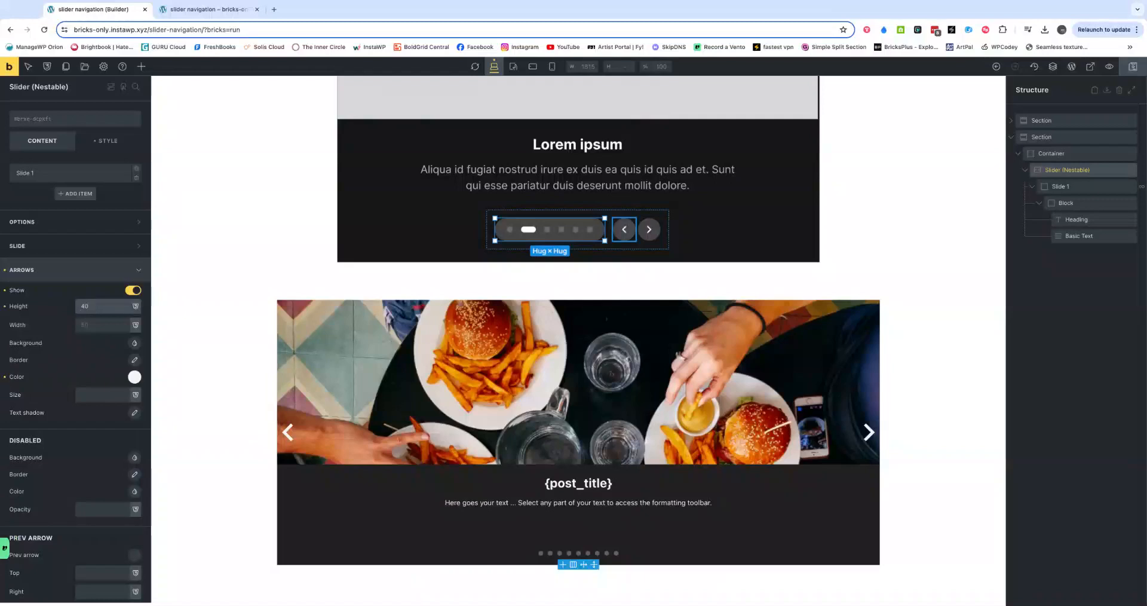
click(93, 324)
text(40)
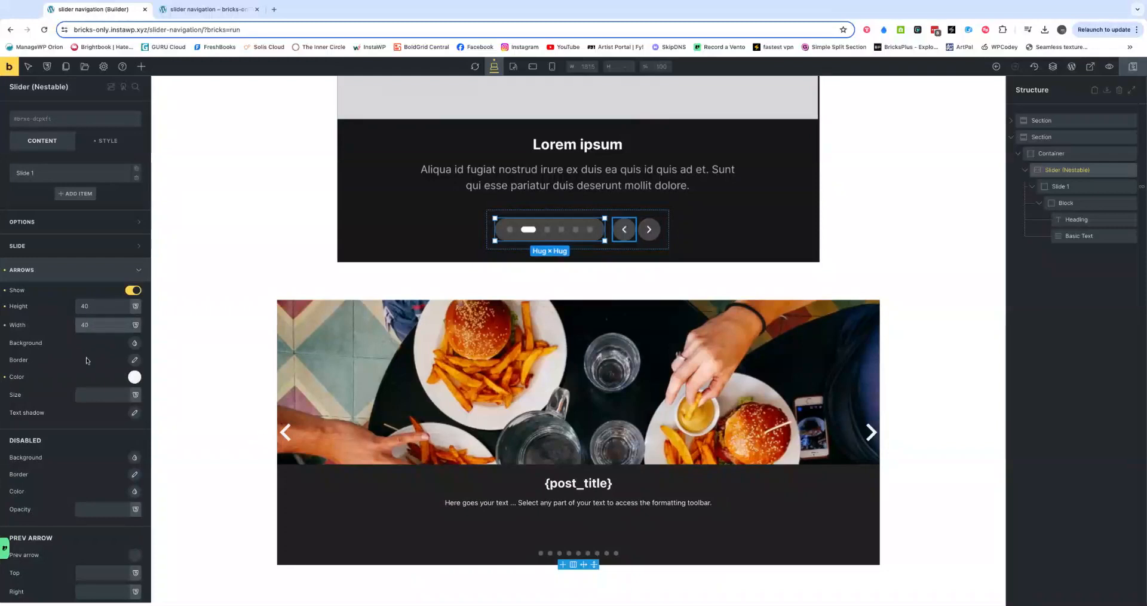
click(88, 395)
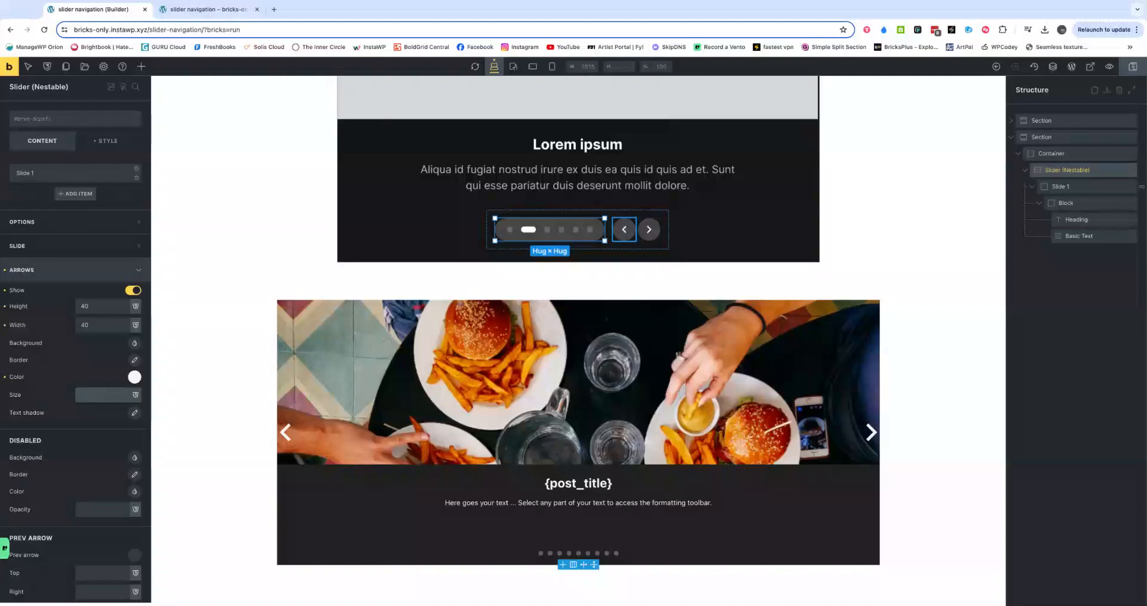
text(20)
double_click(88, 395)
text(15)
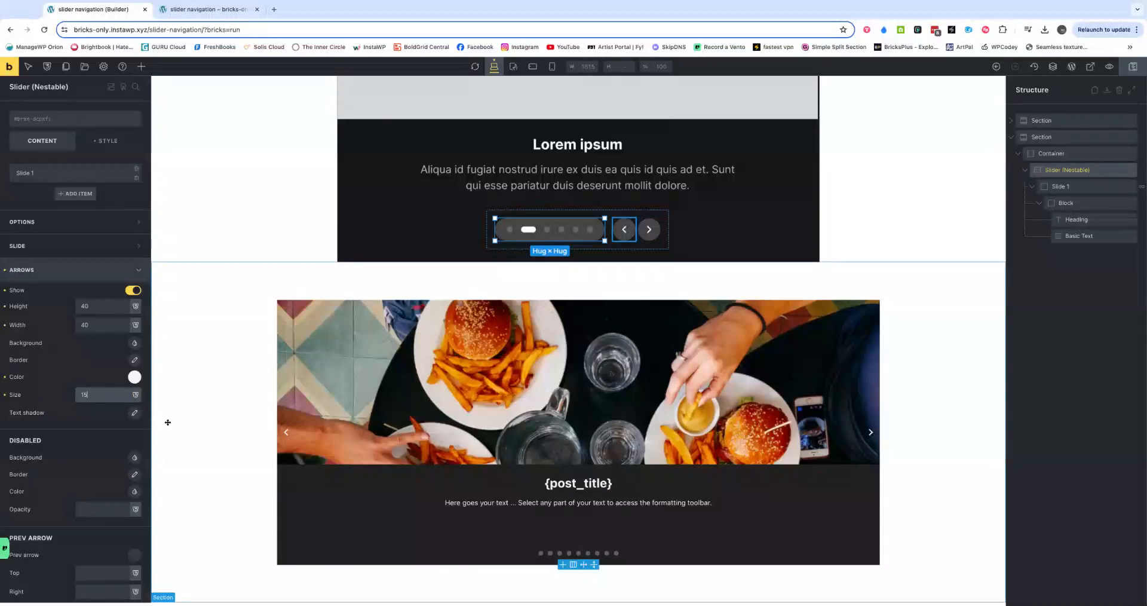
Step: Set the top position of both the prev arrow and the next arrow to 90%
scroll(44, 375, down, 3)
scroll(45, 375, down, 2)
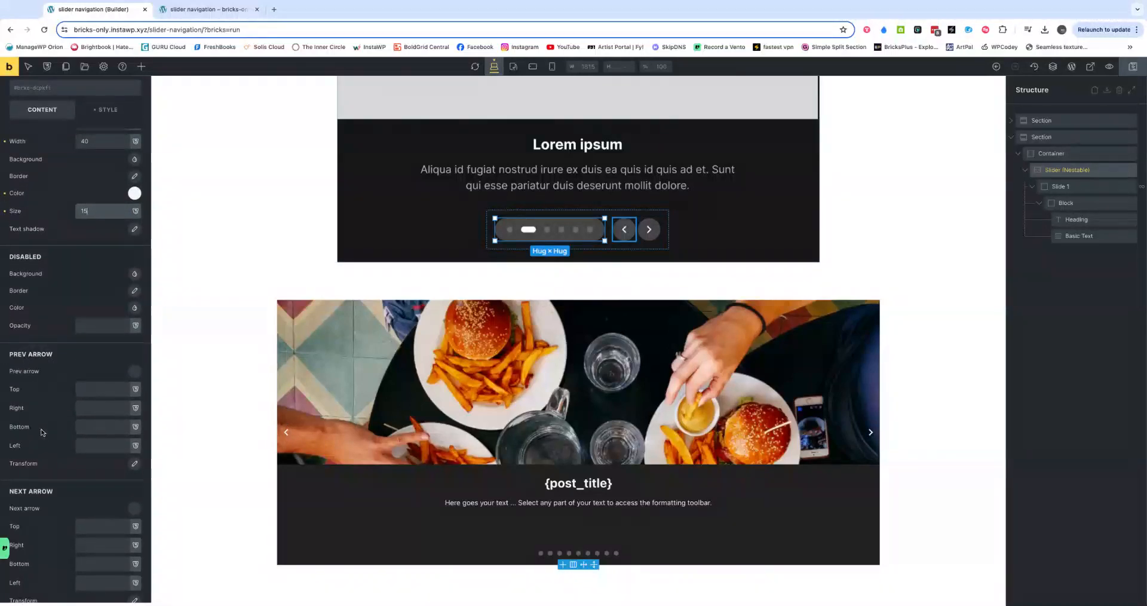
scroll(35, 418, down, 1)
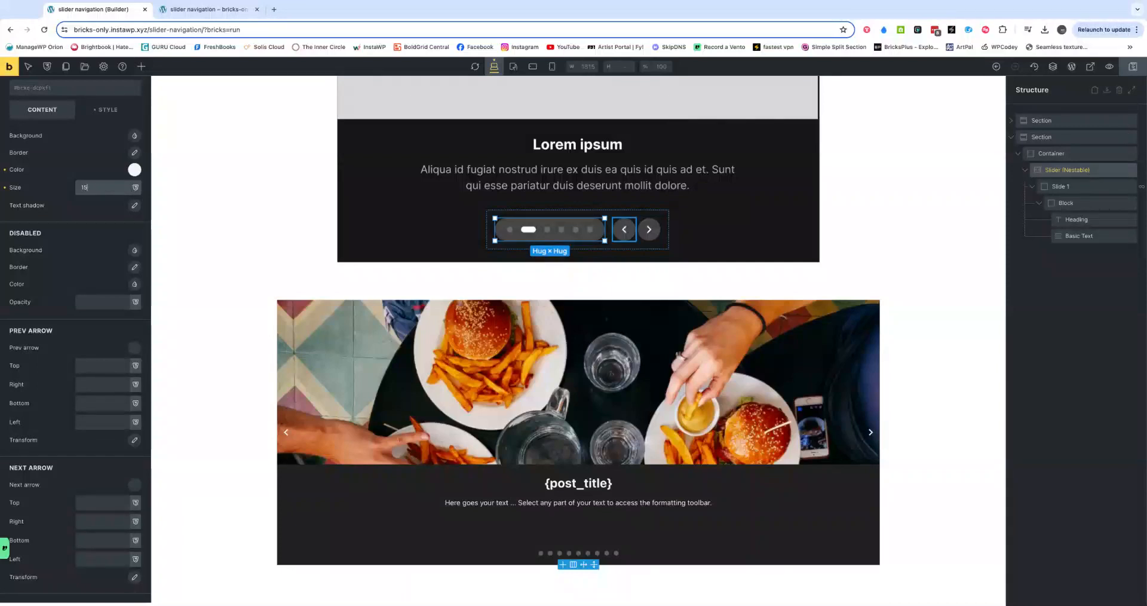
click(95, 362)
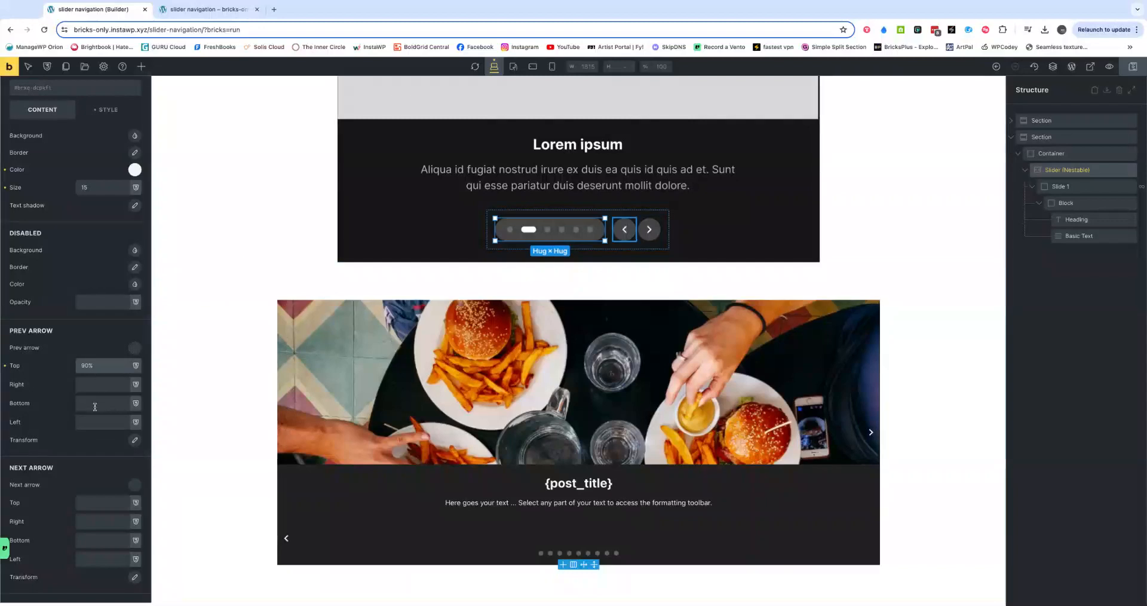
click(85, 502)
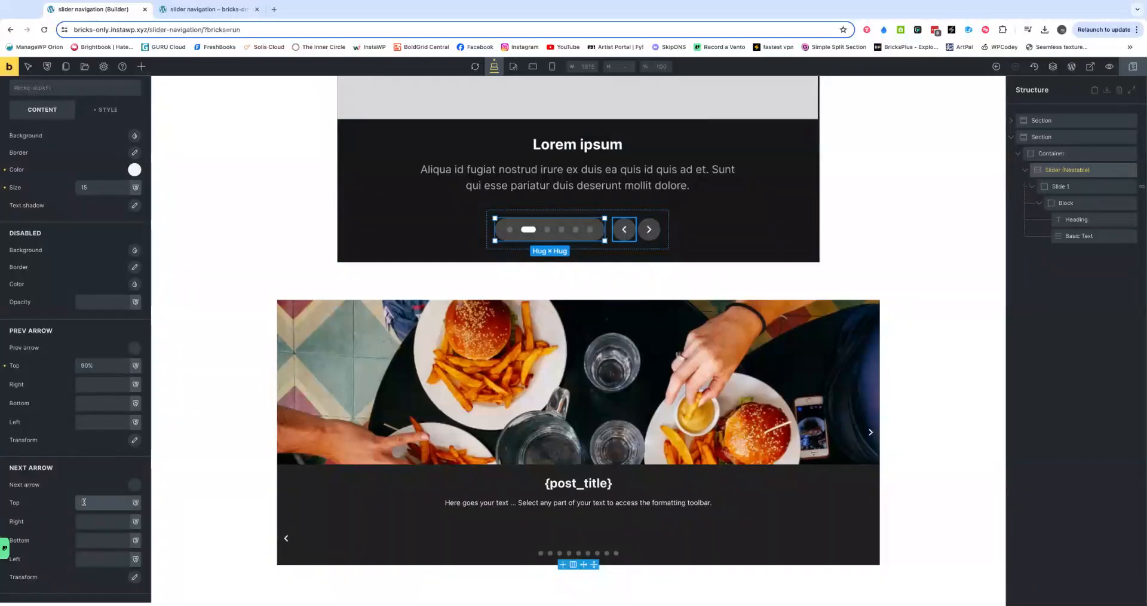
text(90)
Step: Set the left position of both the prev arrow and the next arrow to 50%
click(81, 422)
text(50%)
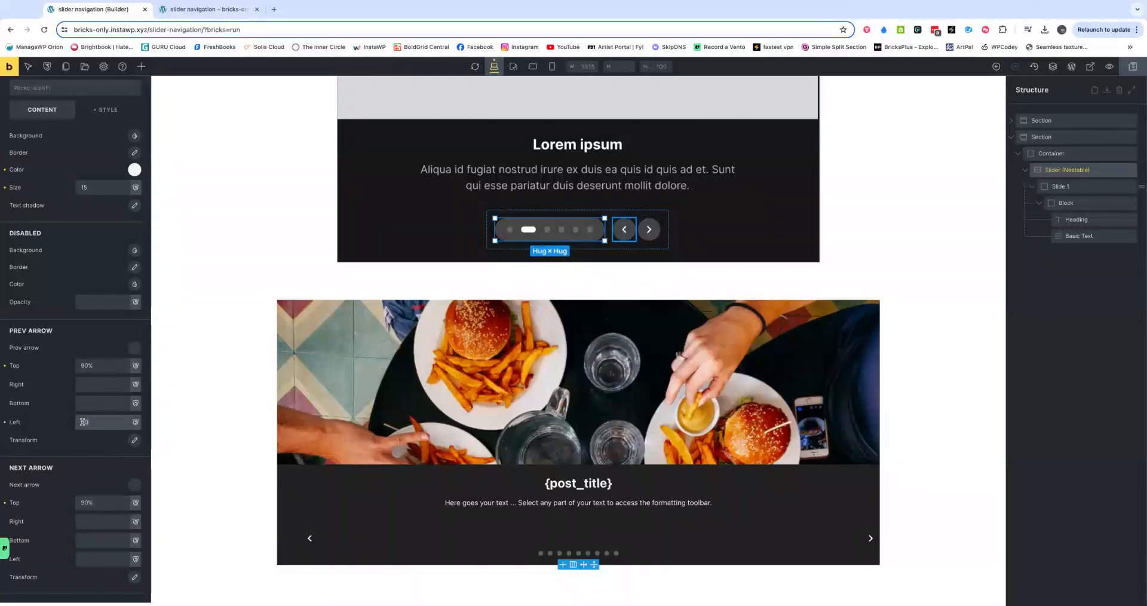
click(89, 558)
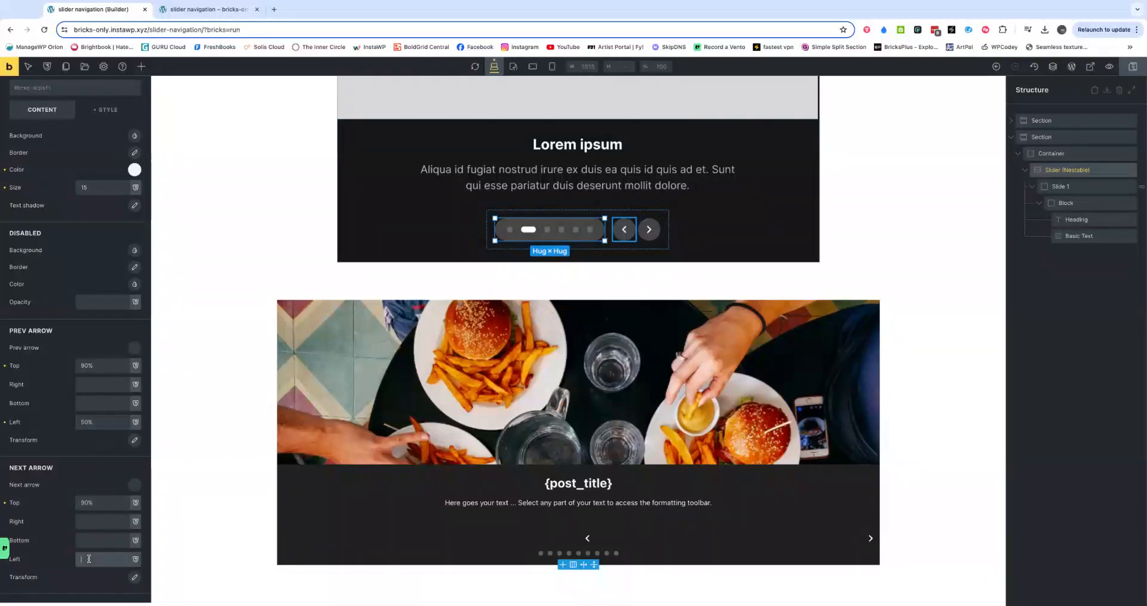
text(50%)
Step: Raise the top value of both the prev and next arrows to 95% to line them up with the pagination dots
click(102, 364)
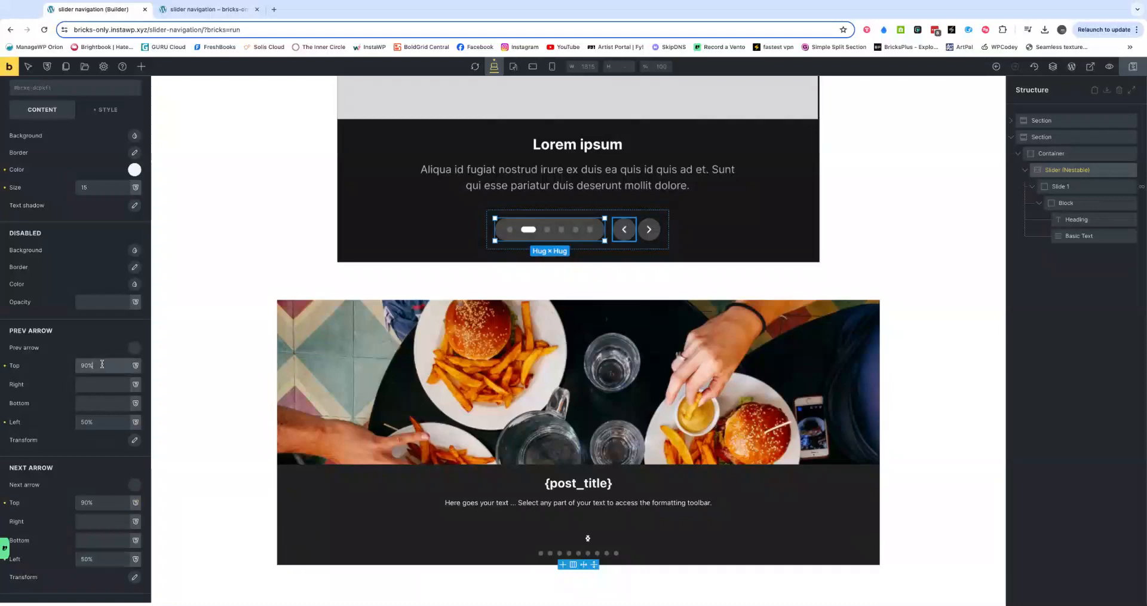
key(Up)
key(Up)
key(Up)
key(Down)
click(105, 501)
key(Up)
key(Up)
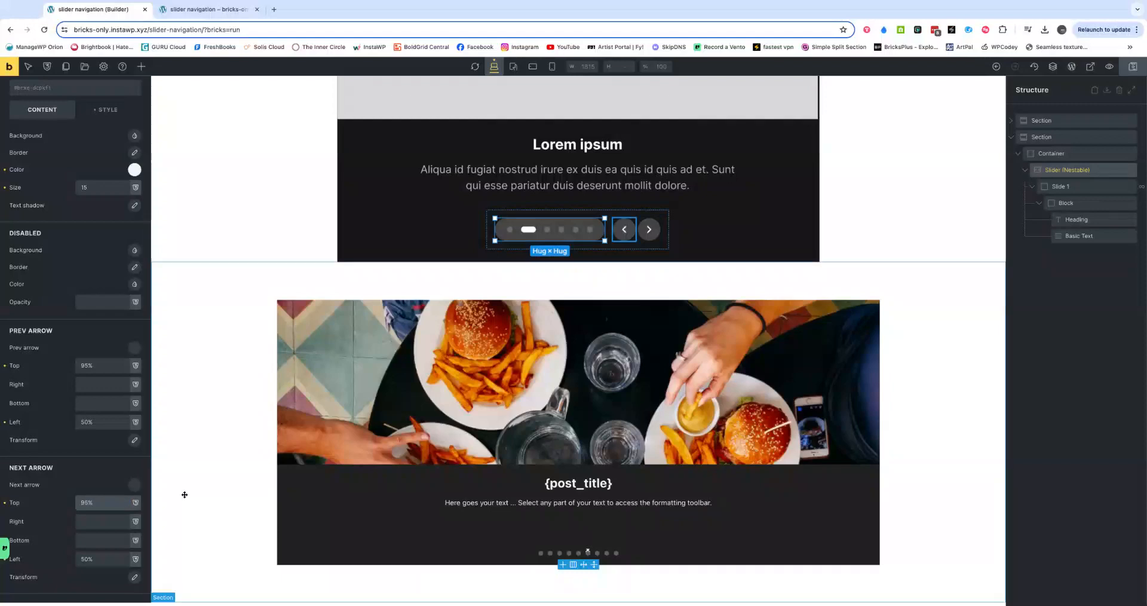
Step: Increase the prev arrow's left position to 57% to place it just past the last pagination dot
click(100, 422)
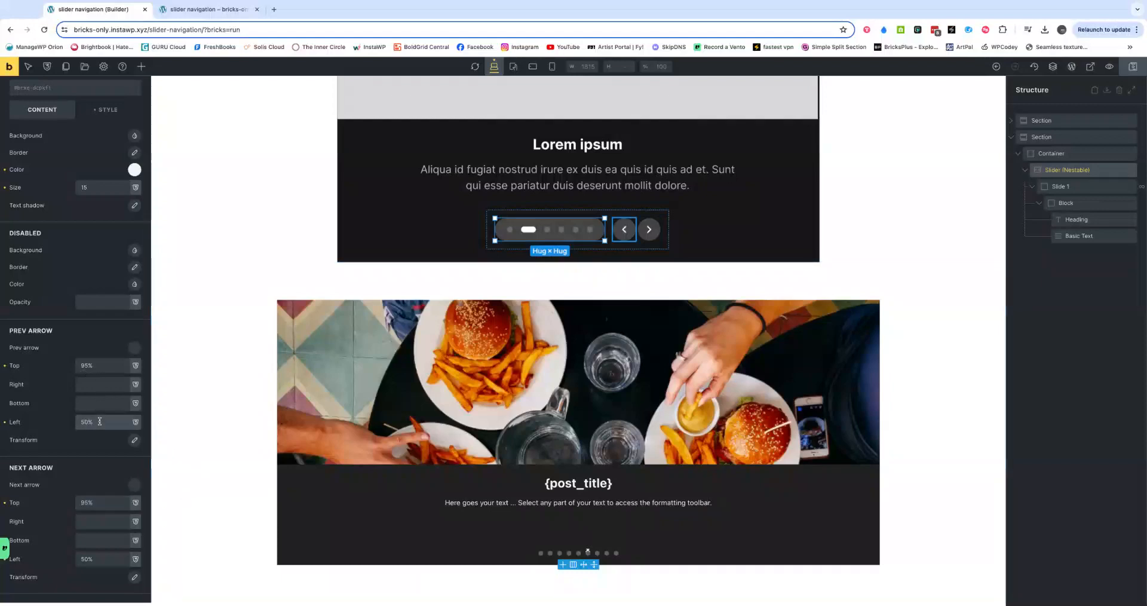
key(Up)
key(Up)
key(Up)
key(Up)
key(Up)
Step: Increase the next arrow's left position until it sits just to the right of the prev arrow
click(106, 559)
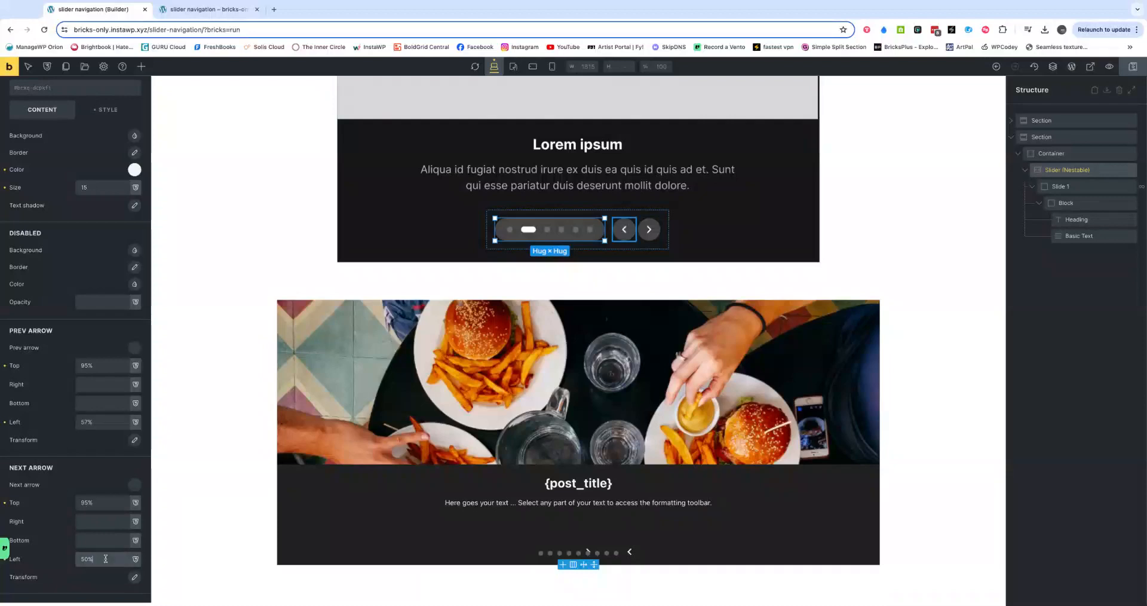
key(Up)
key(Up)
key(Up)
key(Up)
key(Up)
click(227, 483)
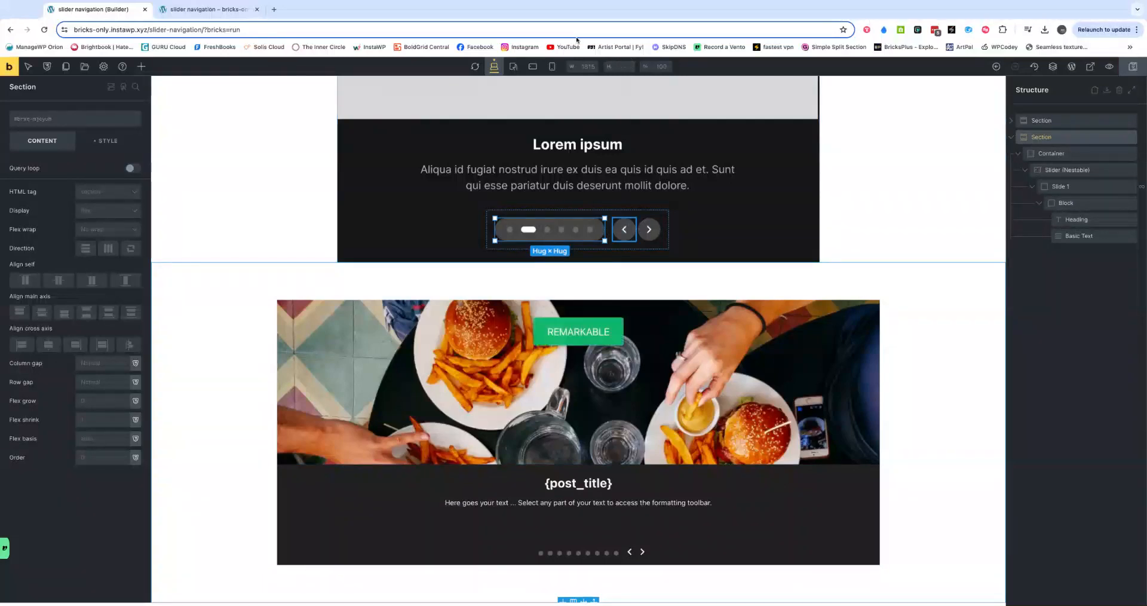
Step: Reload the front-end preview and test the slider's next and prev arrows in both directions
click(206, 10)
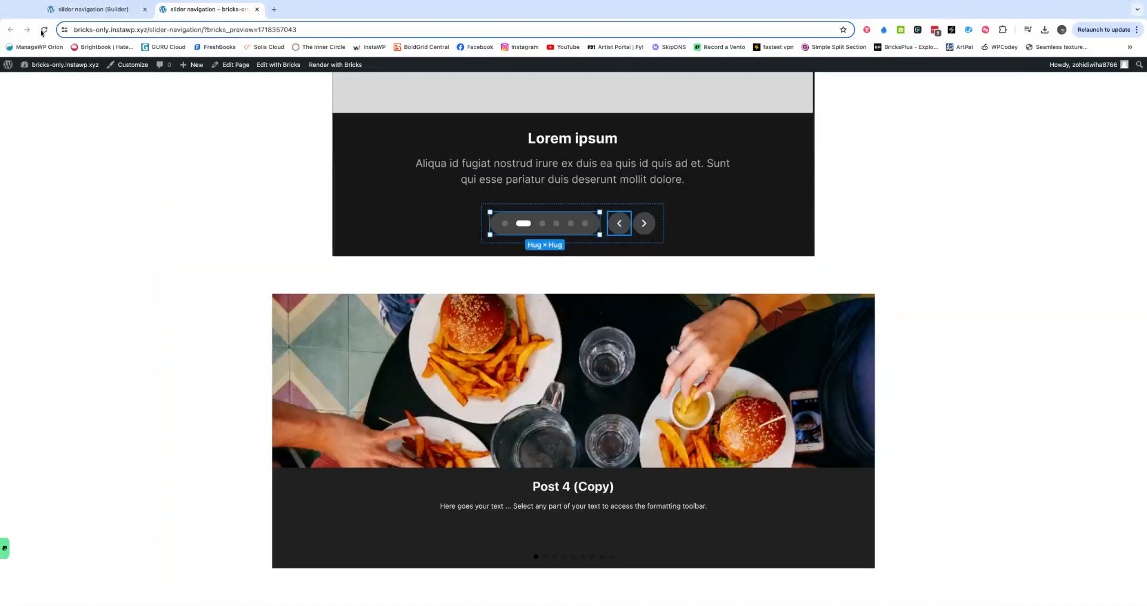
click(45, 29)
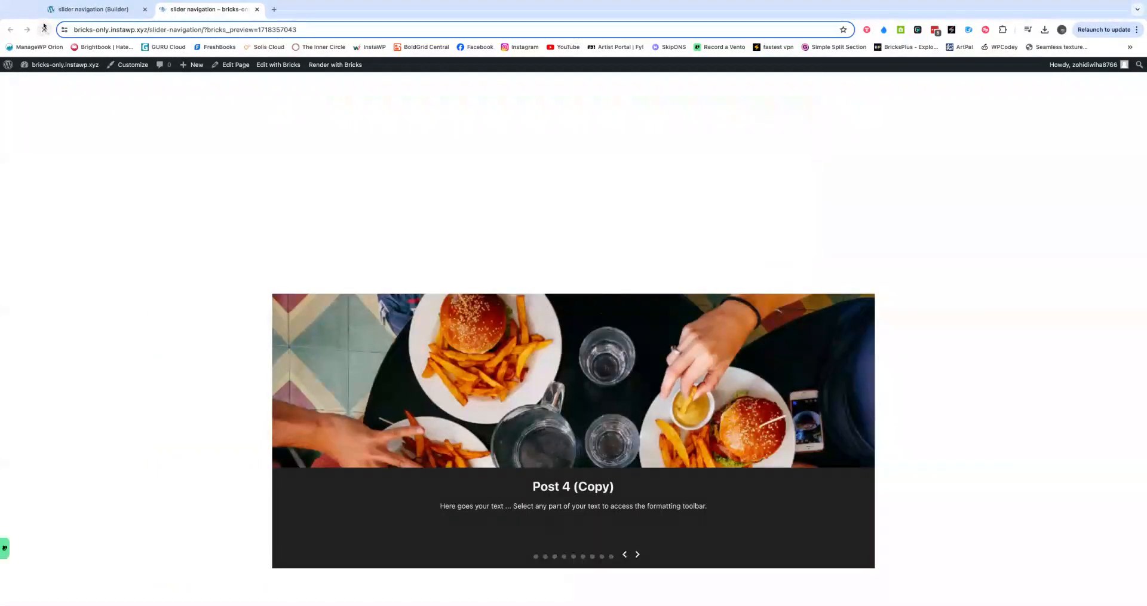
click(637, 554)
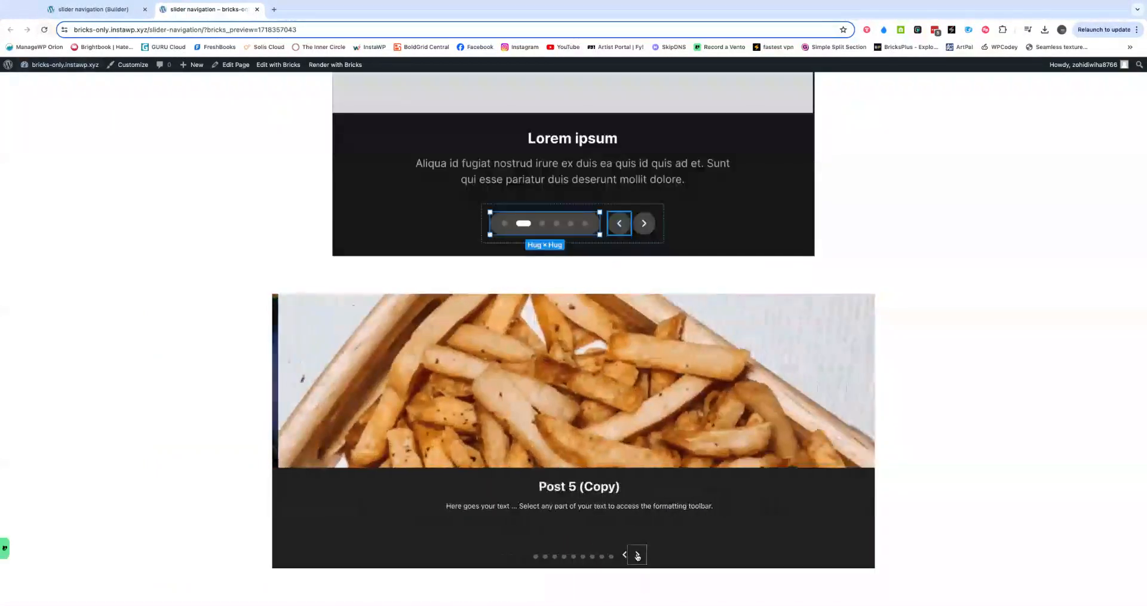
click(637, 554)
click(637, 554)
click(624, 554)
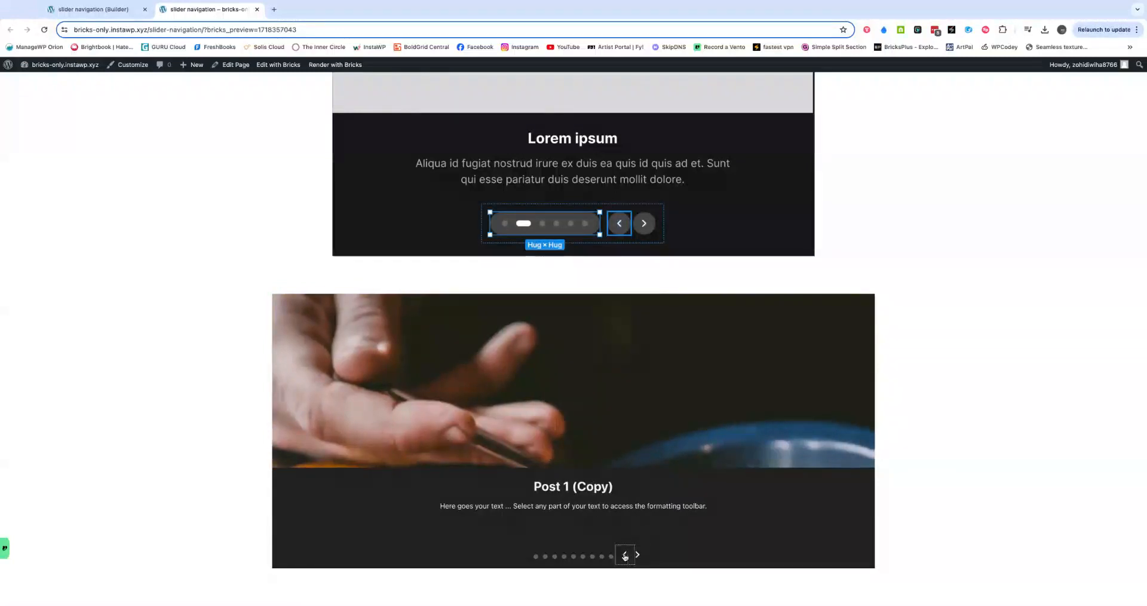
click(624, 554)
click(637, 554)
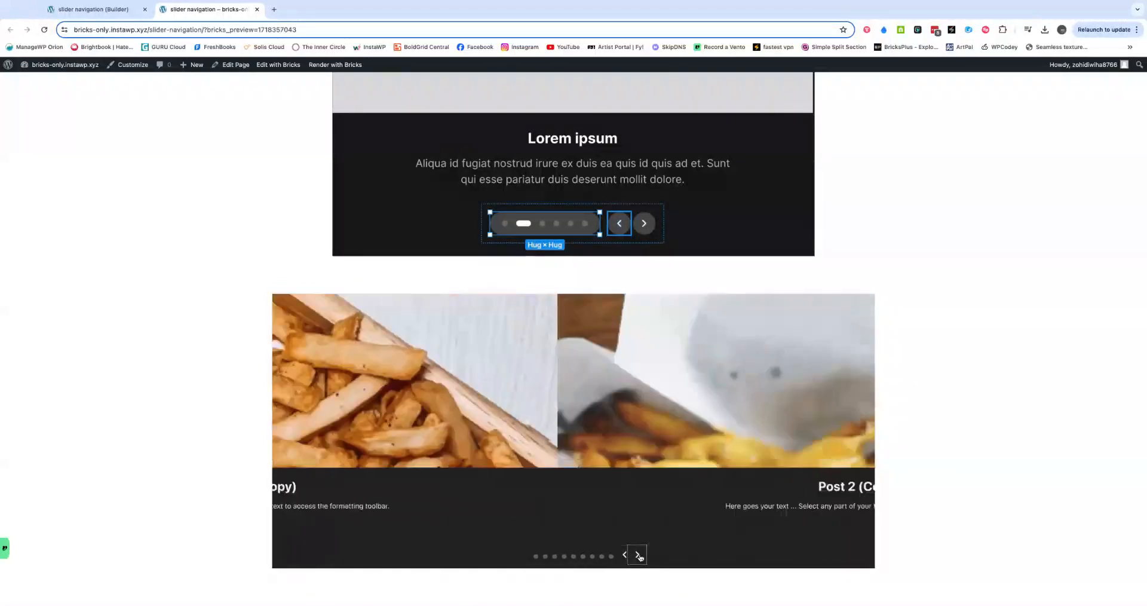
Step: Inspect the slider's pagination dots in the preview page's developer tools and examine the styles of their parent list
click(95, 10)
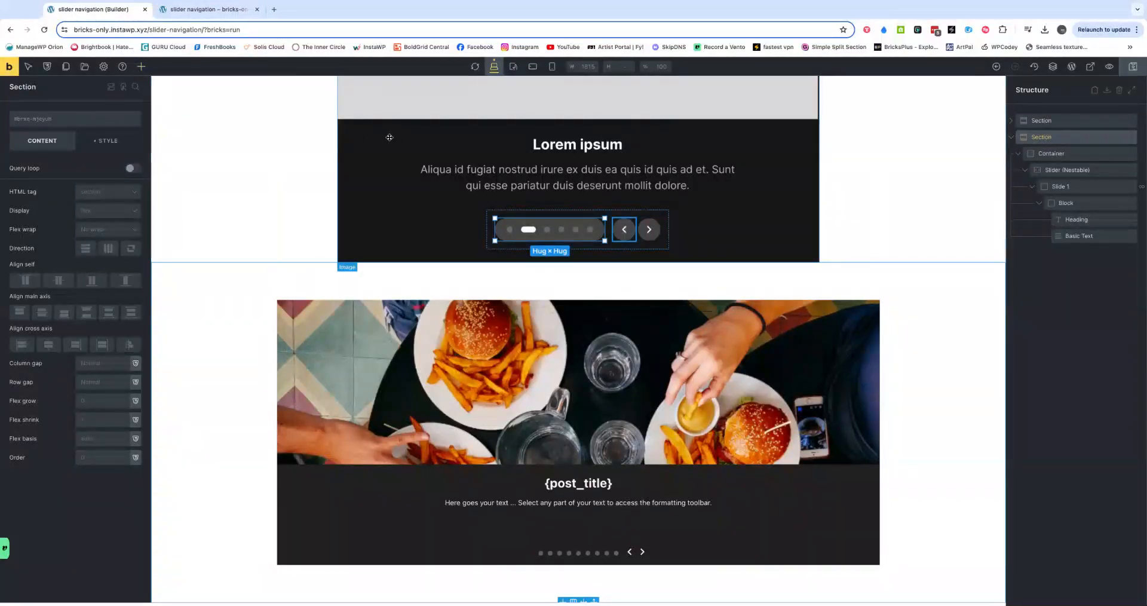
click(381, 478)
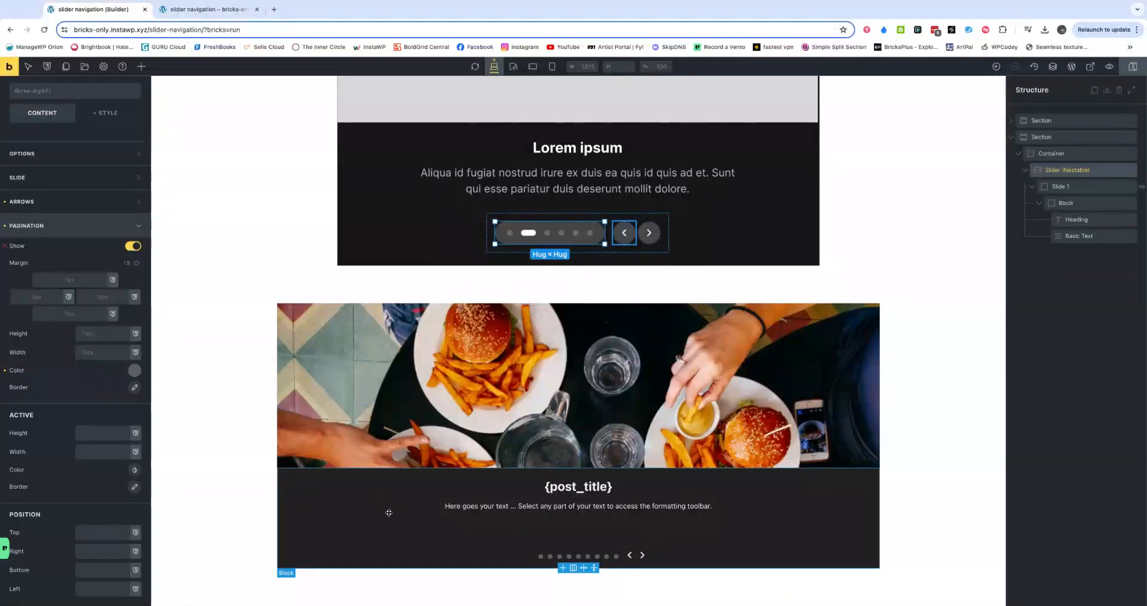
click(202, 10)
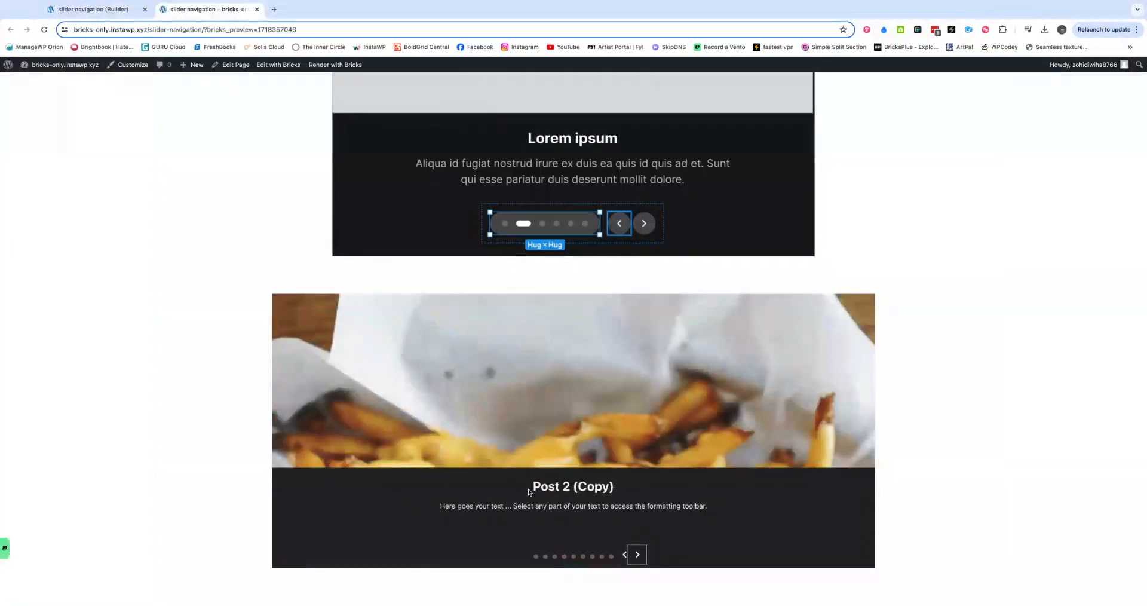
right_click(532, 540)
click(525, 566)
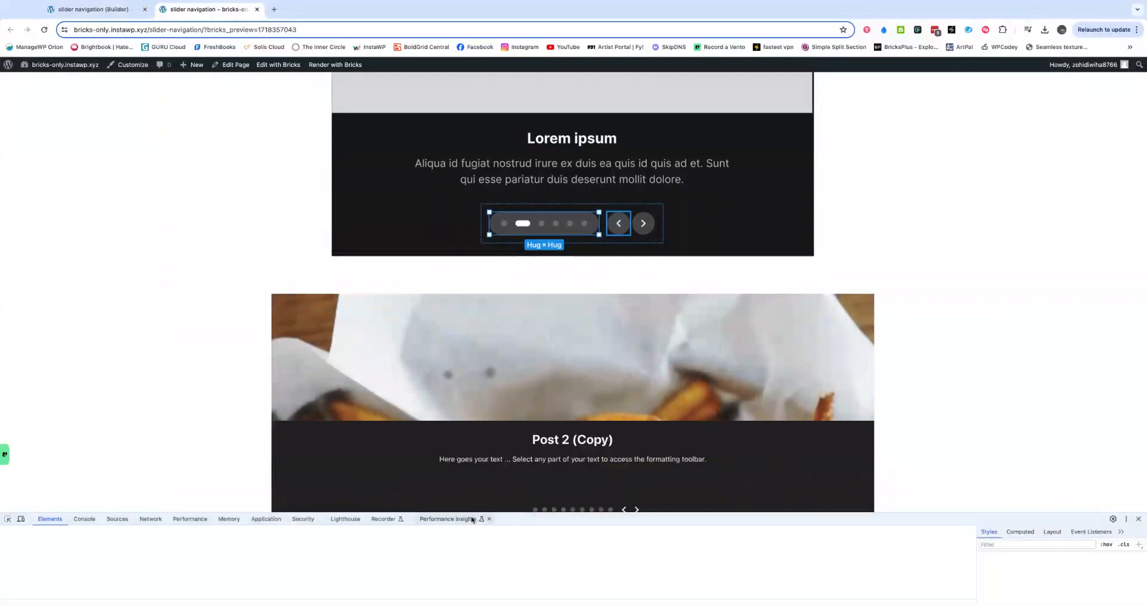
scroll(472, 461, down, 2)
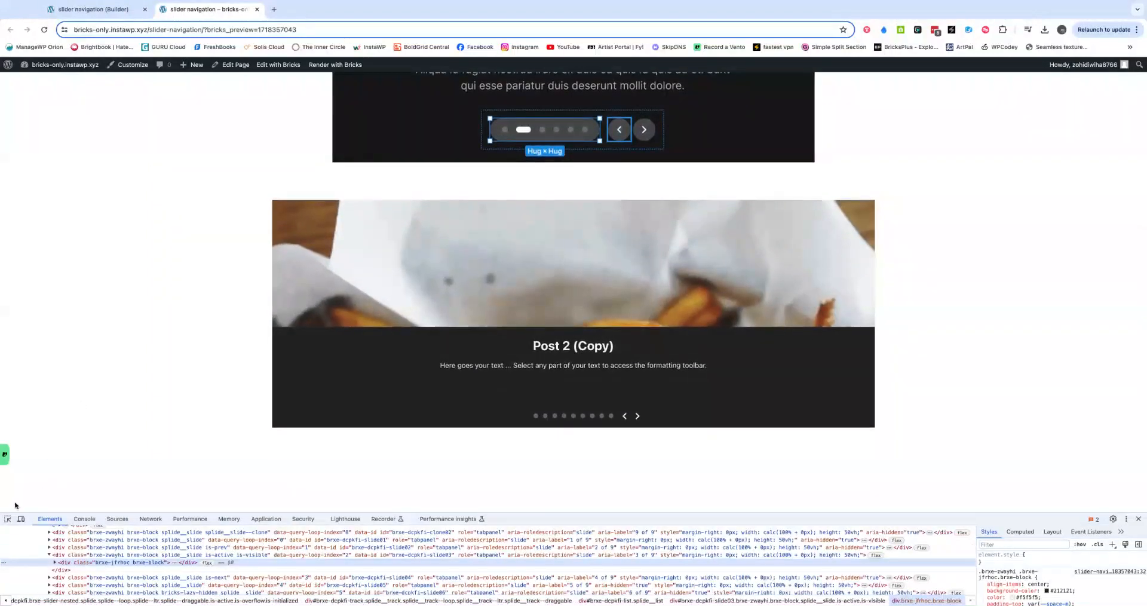
click(7, 519)
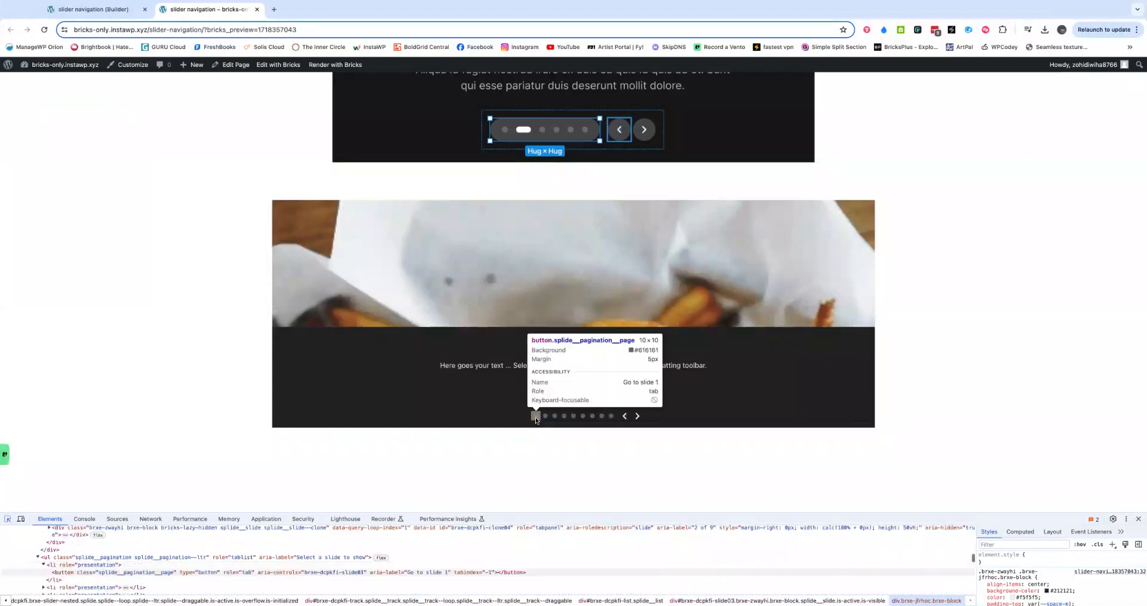
click(536, 420)
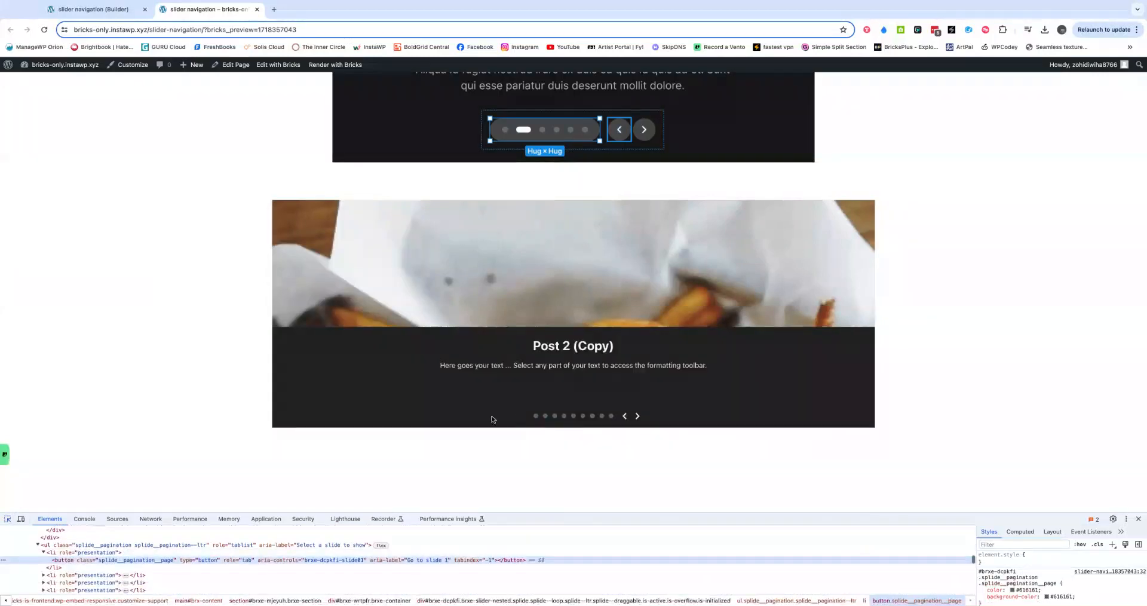
click(100, 550)
click(100, 544)
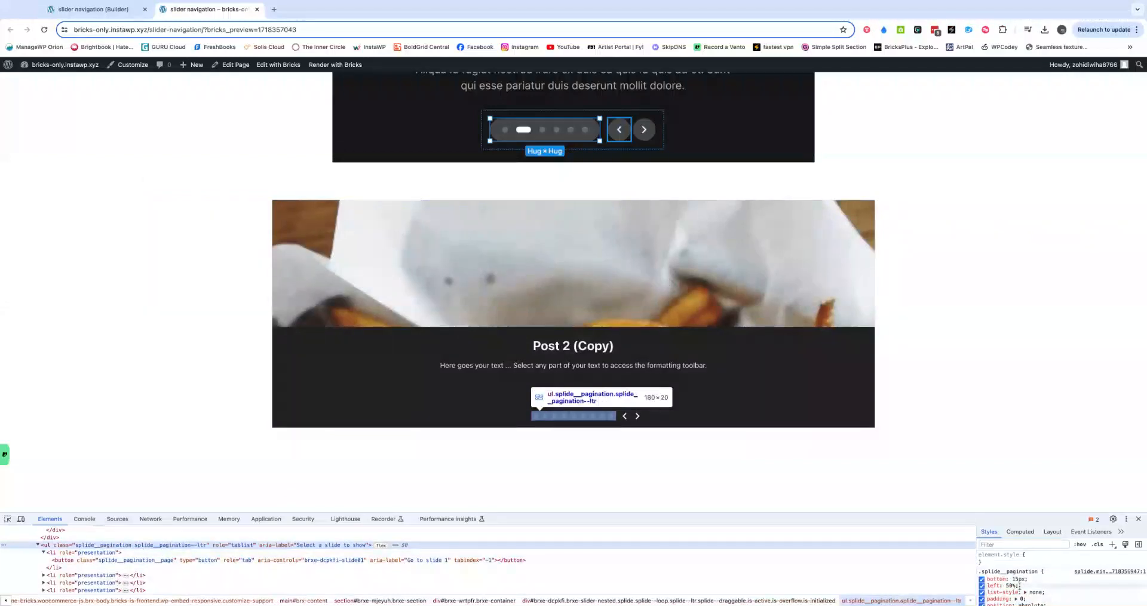
scroll(1023, 580, down, 1)
scroll(1022, 580, up, 1)
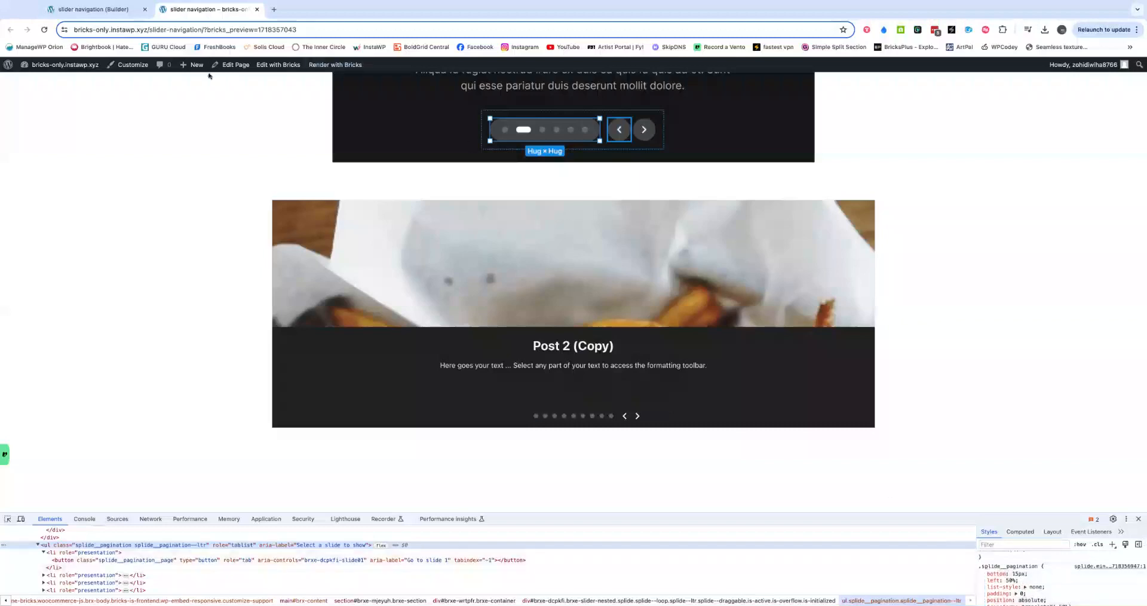
Step: Replace the placeholder in the nestable slider's custom CSS with a %root% selector in the builder
click(82, 13)
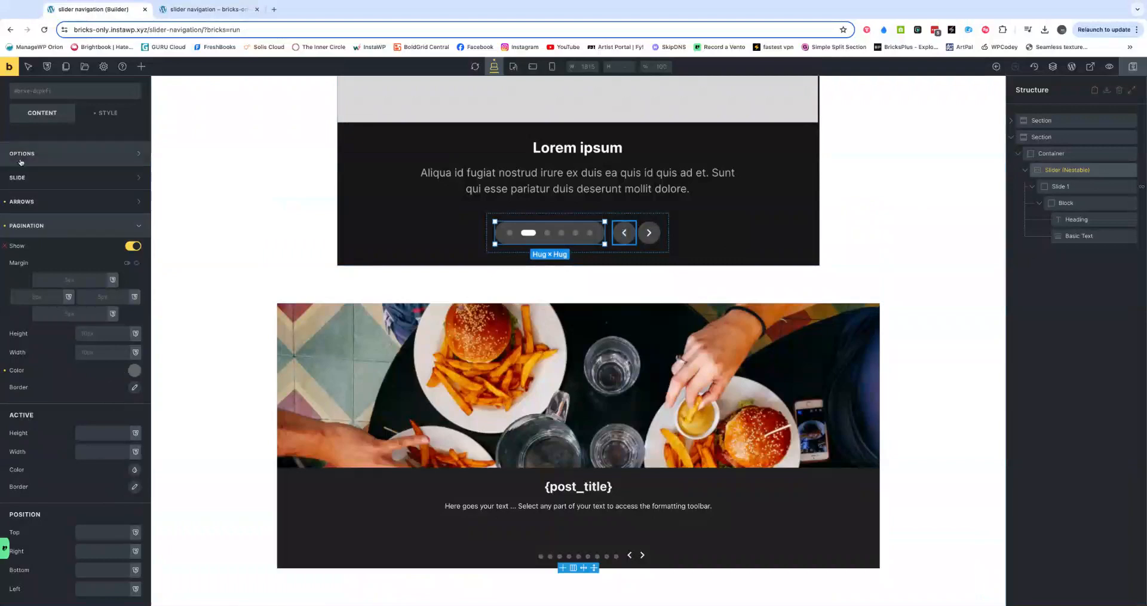
click(106, 115)
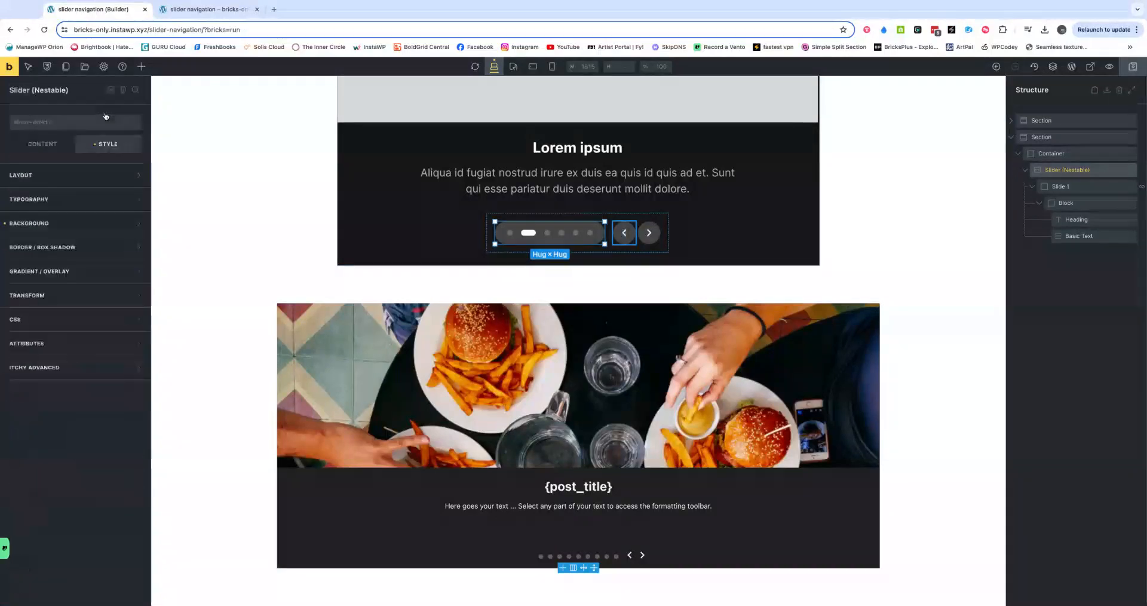
click(61, 319)
key(super+Tab)
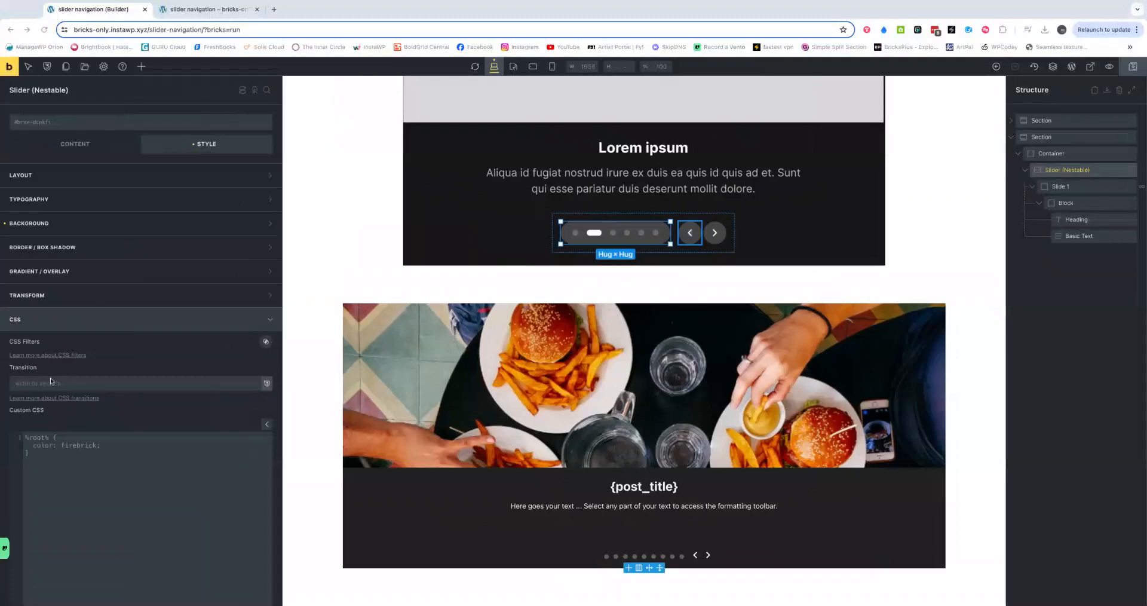
click(43, 440)
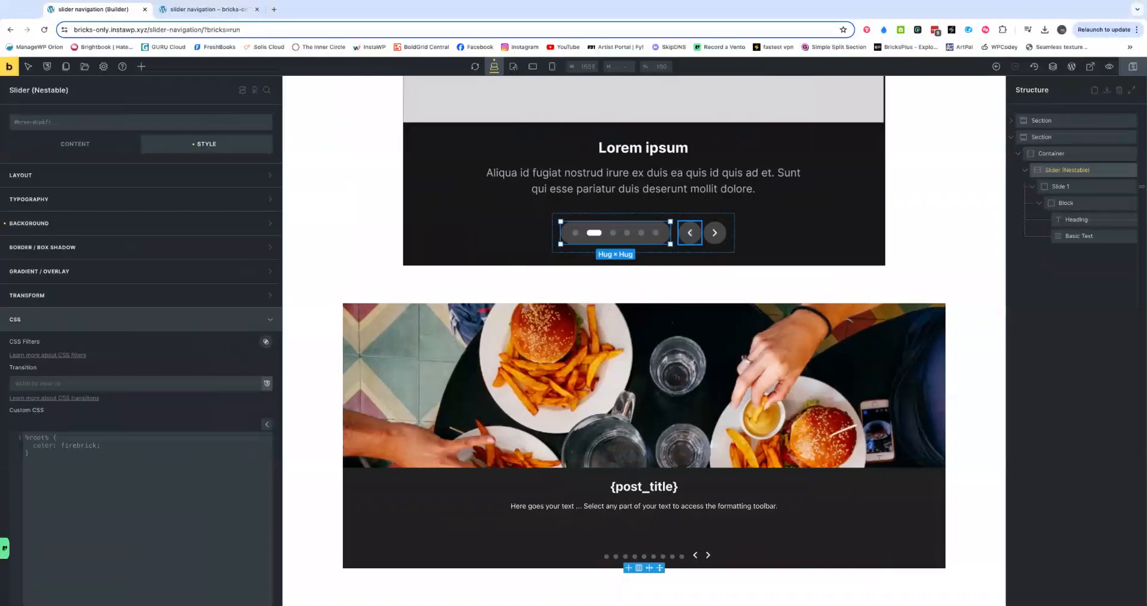
click(26, 437)
text(%root%)
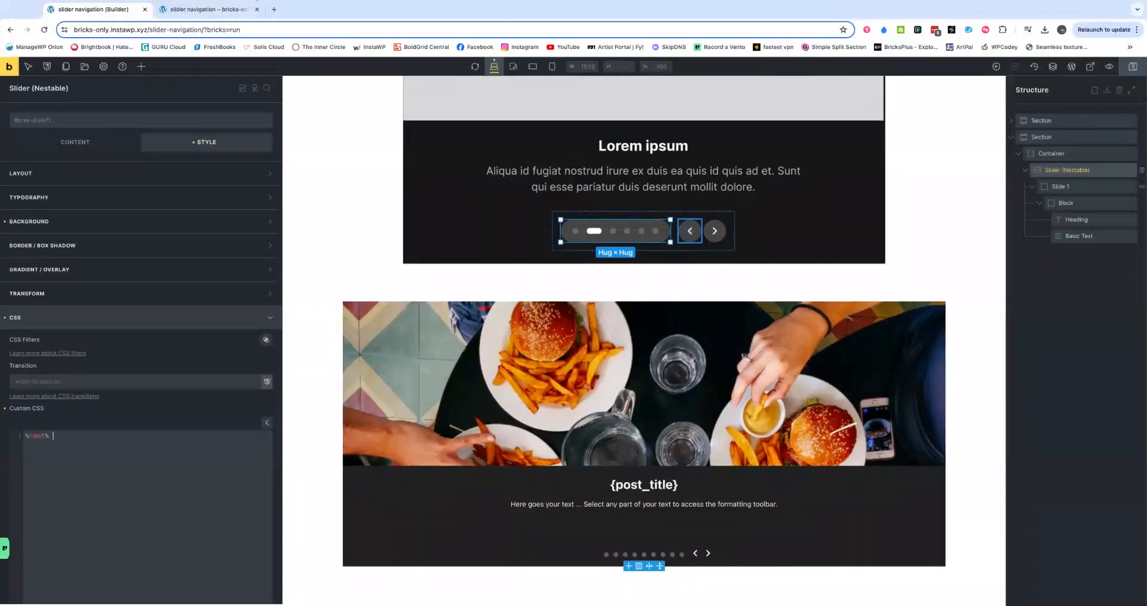
Step: Copy the class name splide__pagination from the inspected list markup on the preview page
click(190, 9)
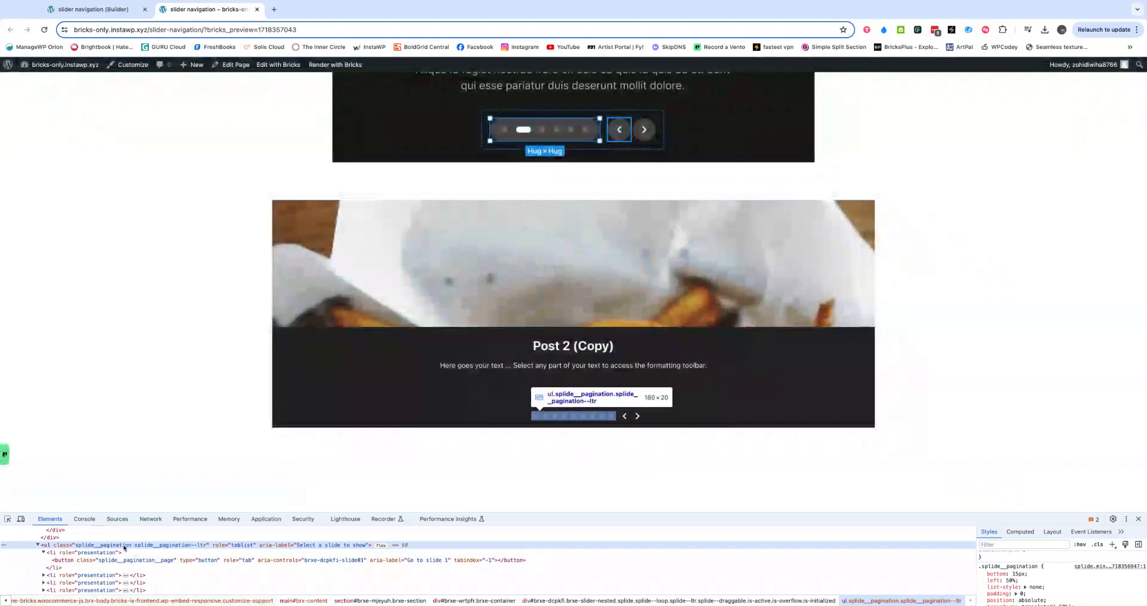
click(131, 546)
key(shift+Left)
key(shift+Left)
key(shift+Left)
key(shift+Left)
key(shift+Left)
key(shift+Left)
key(shift+Left)
key(shift+Left)
key(shift+Left)
key(shift+Left)
key(shift+Left)
key(shift+Left)
key(shift+Left)
key(shift+Left)
key(shift+Left)
key(shift+Left)
key(shift+Left)
key(shift+Left)
key(super+c)
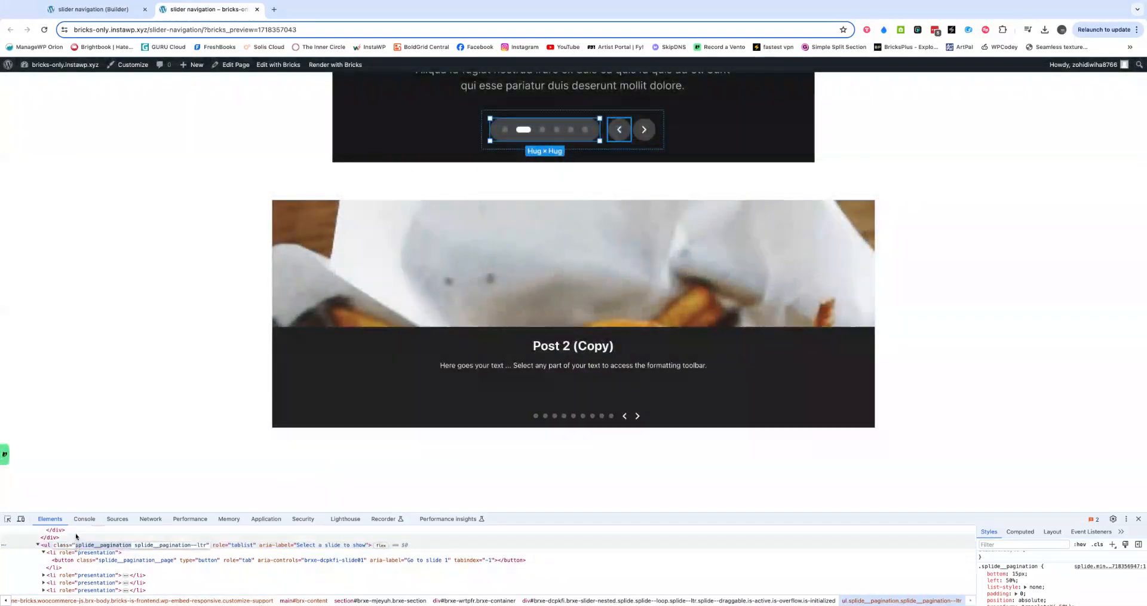
Step: Complete the slider's custom CSS selector as %root% .splide__pagination and add an empty rule block
click(103, 9)
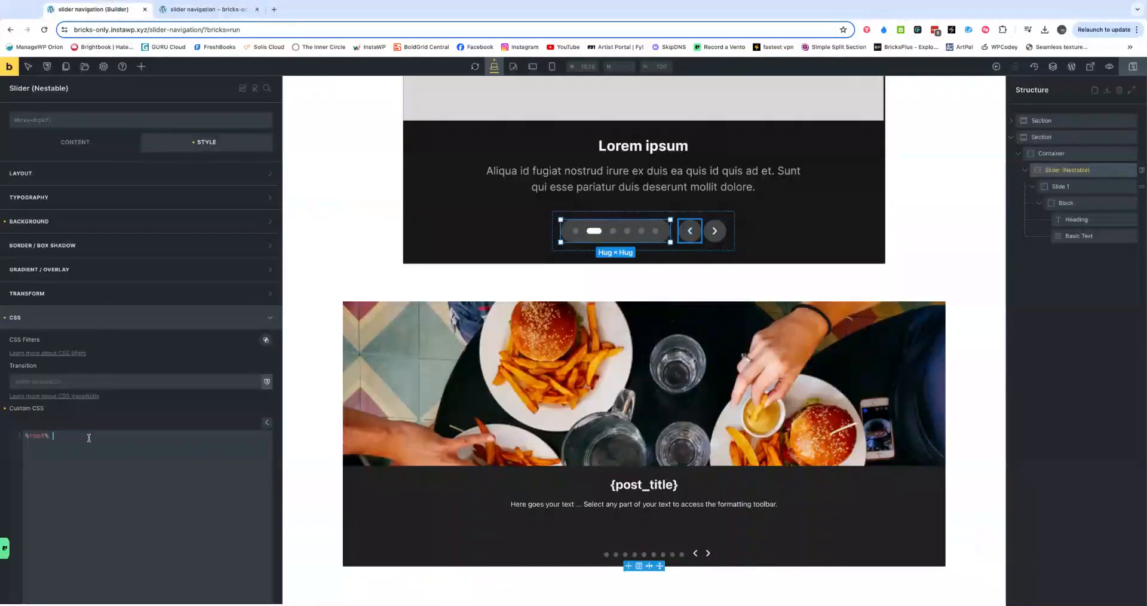
text(.splide__pagination {})
key(Return)
key(super+Tab)
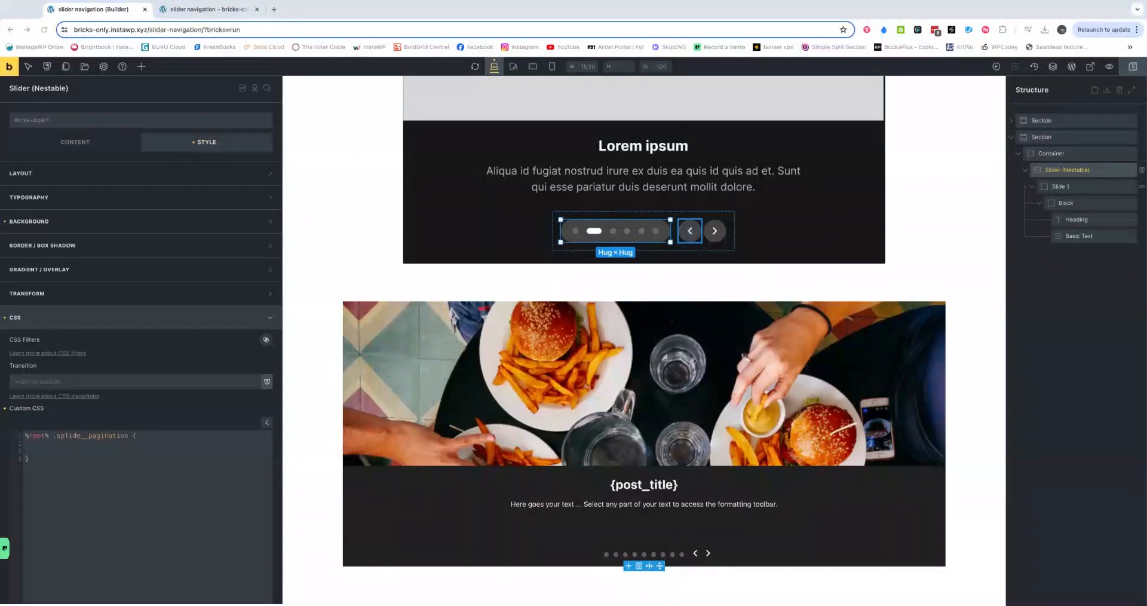
click(43, 443)
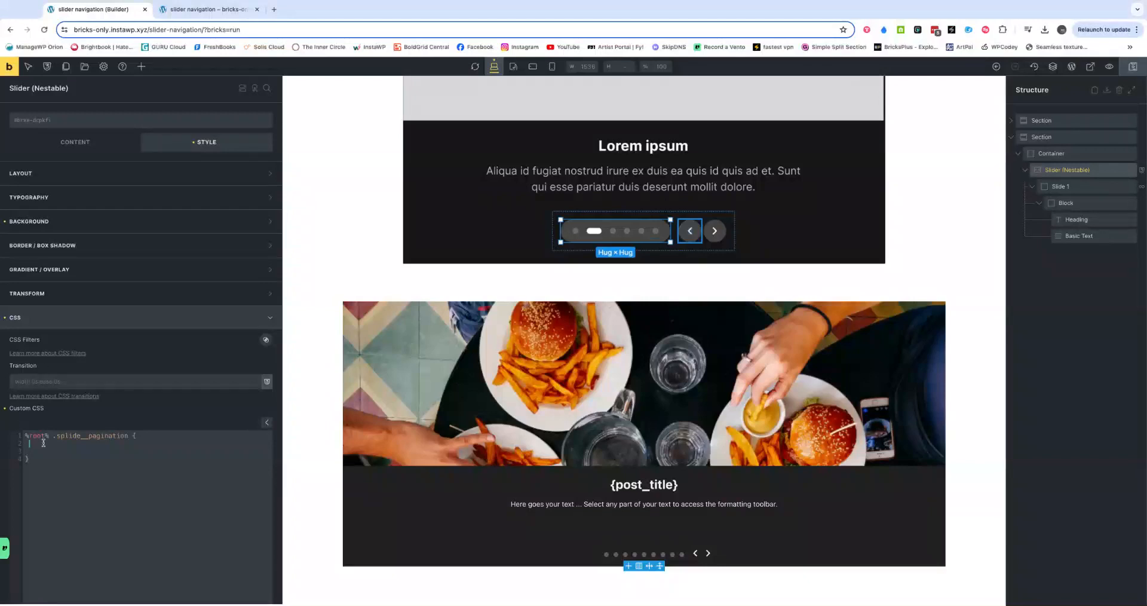
Step: Add a background-color of #454545 to the .splide__pagination rule
text(background-color)
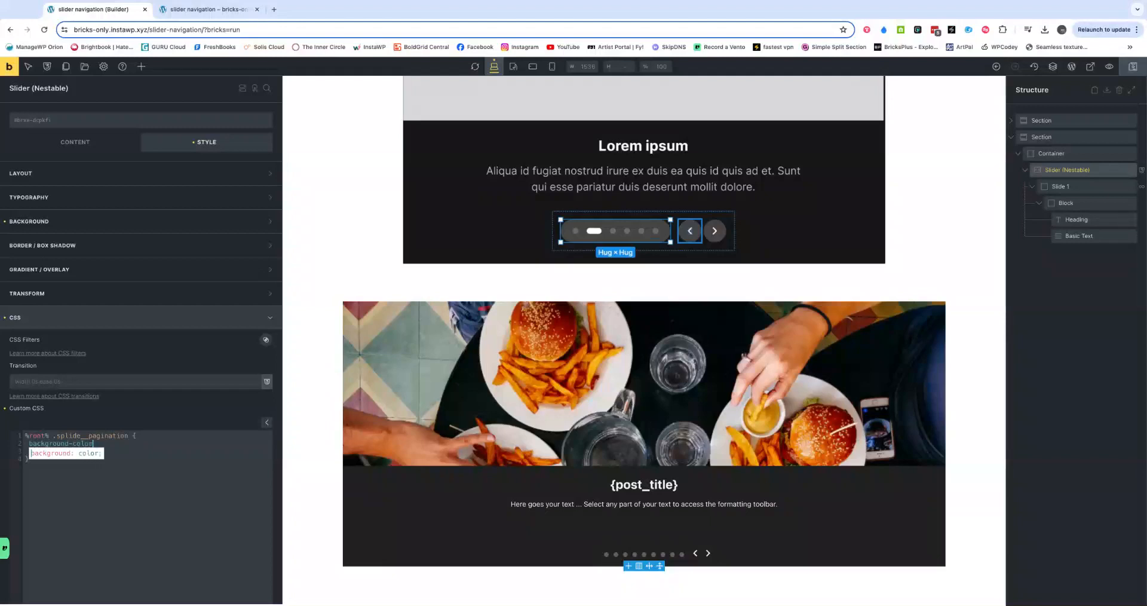
text(:)
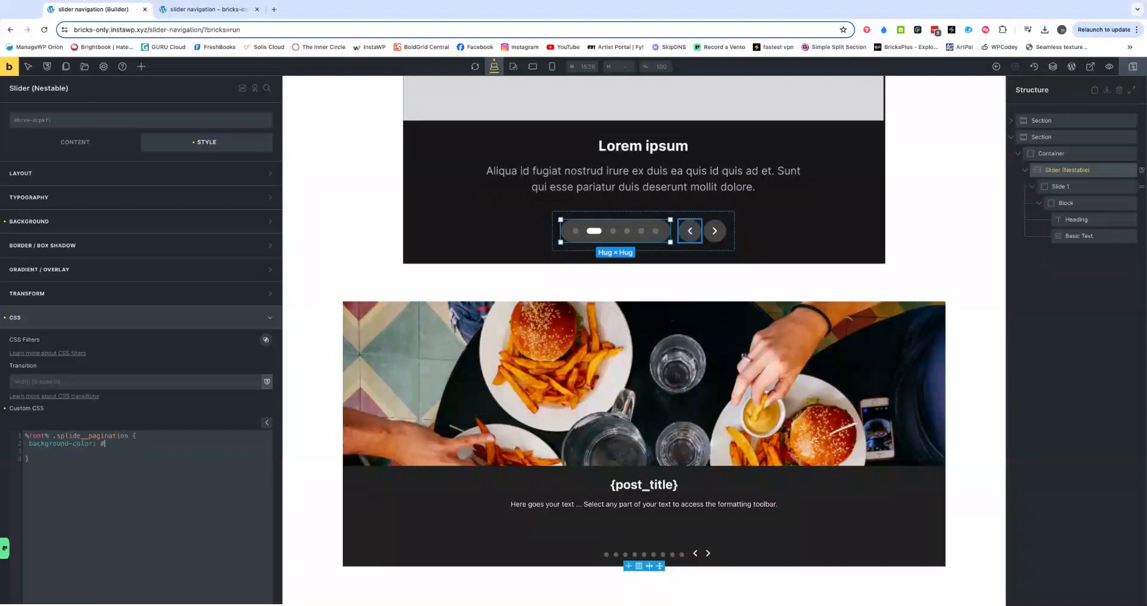
text( #)
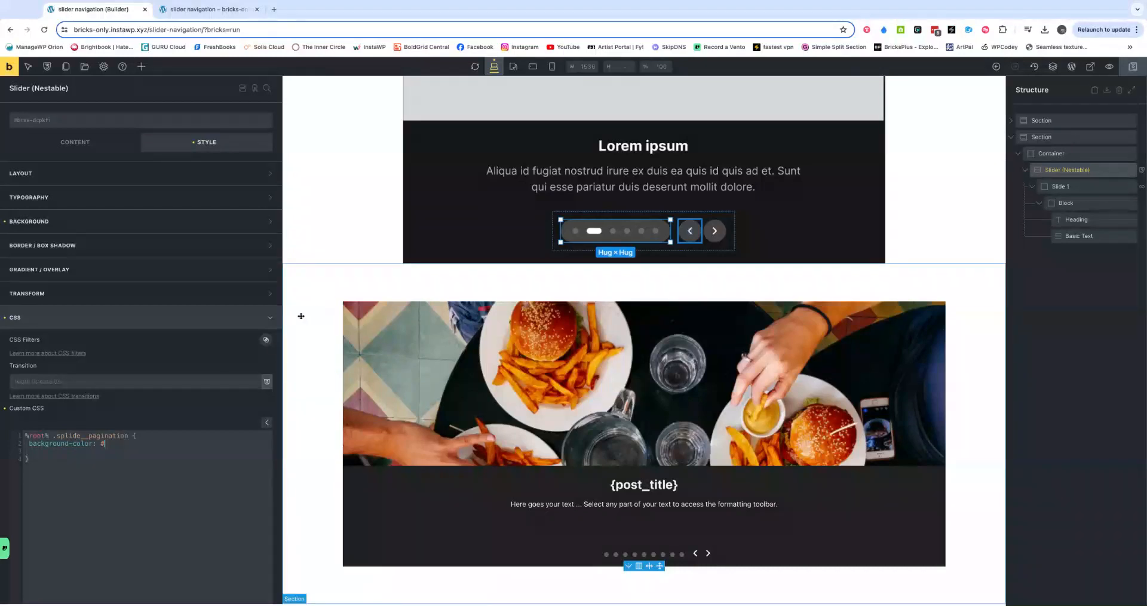
key(super+v)
key(super+z)
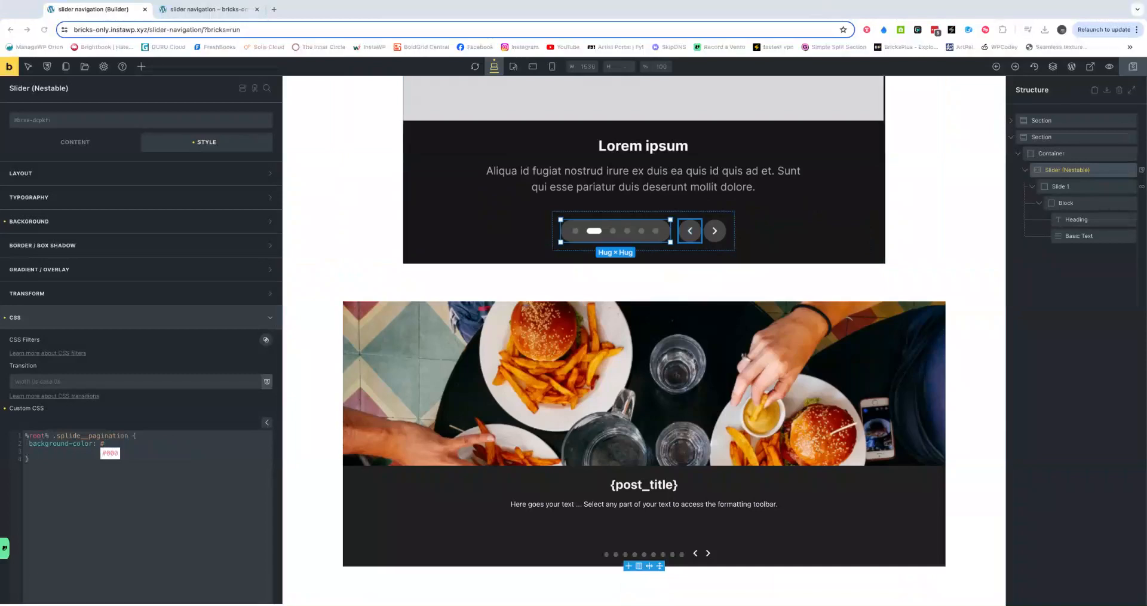
click(103, 452)
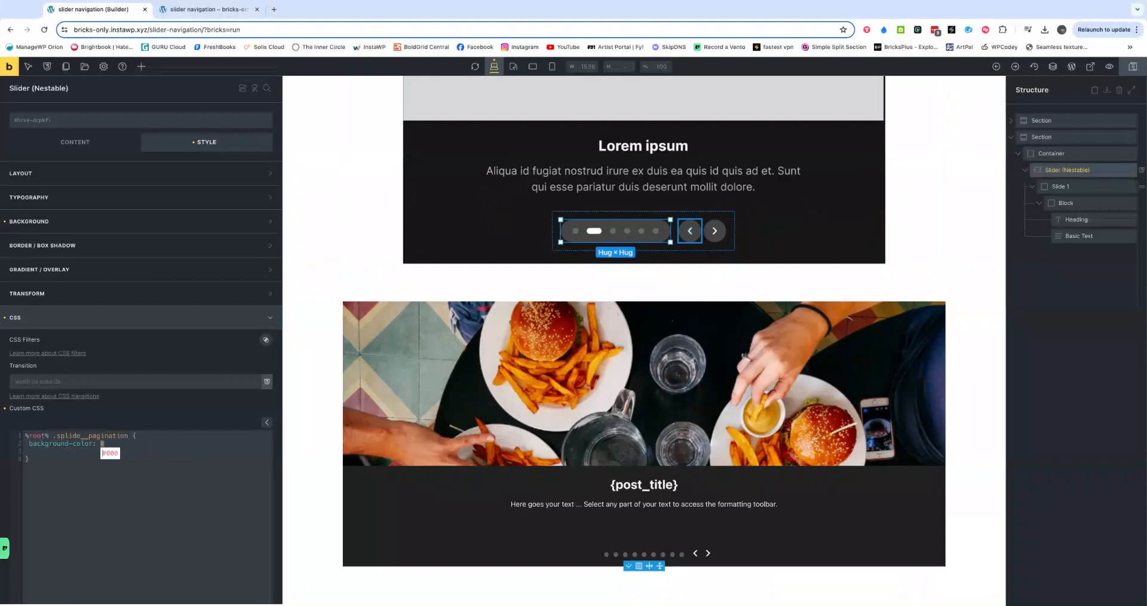
text(454545)
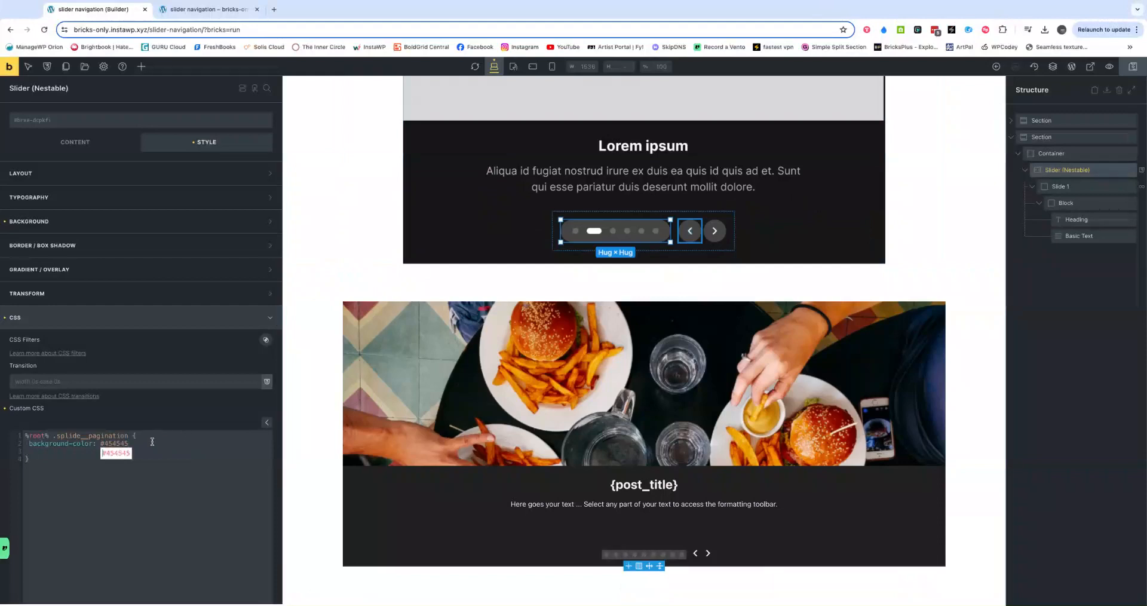
text(;)
Step: Add padding of 0.25em 1em to the .splide__pagination rule
key(Return)
text(padding)
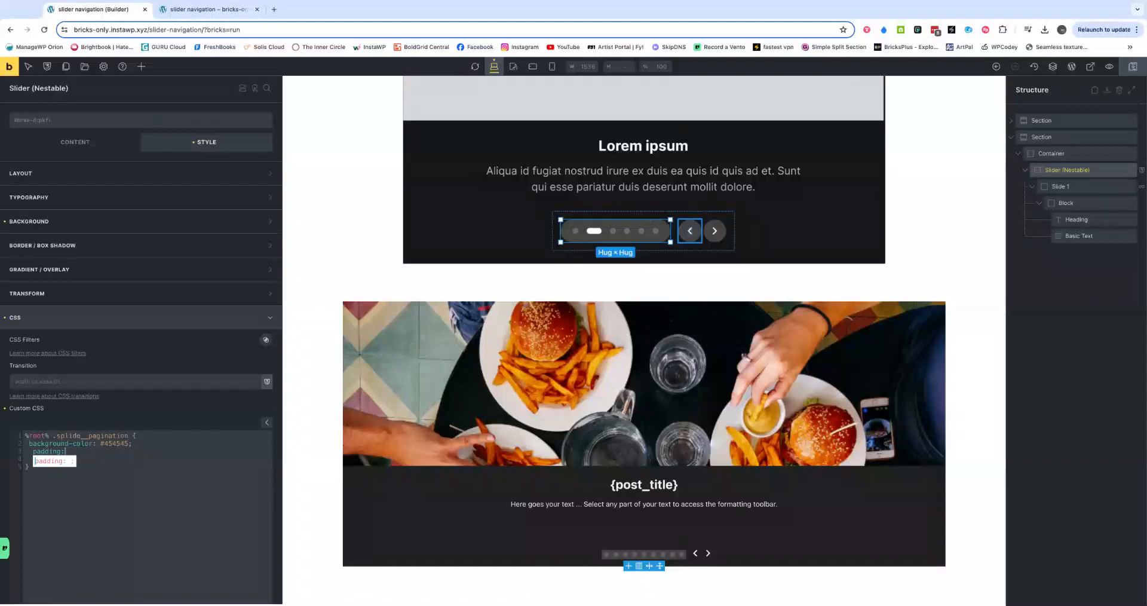
text(: 0.25)
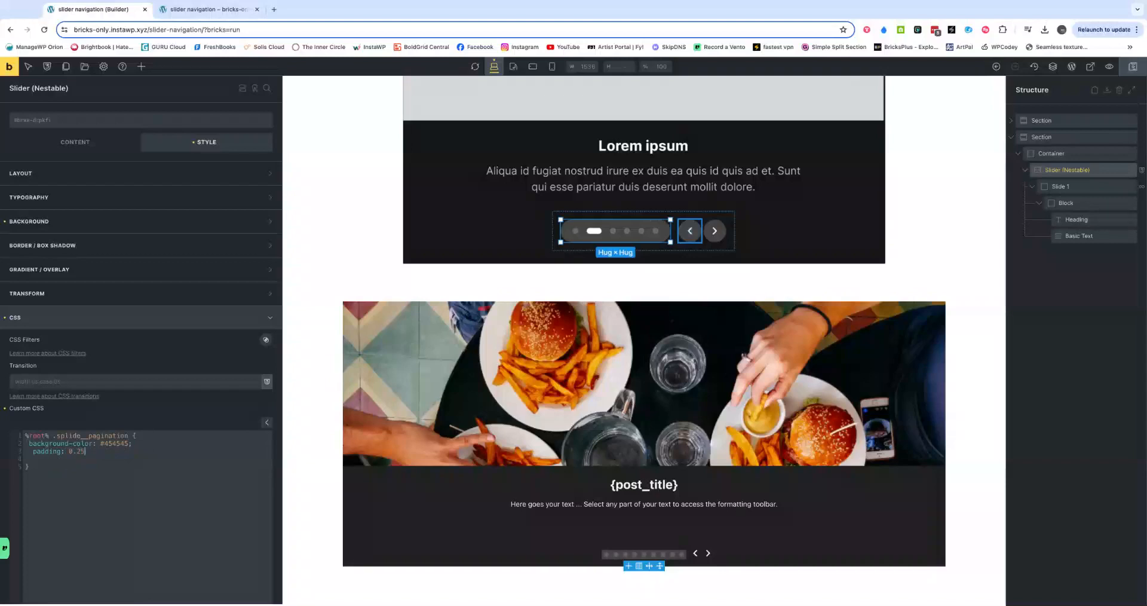
text(em 1em)
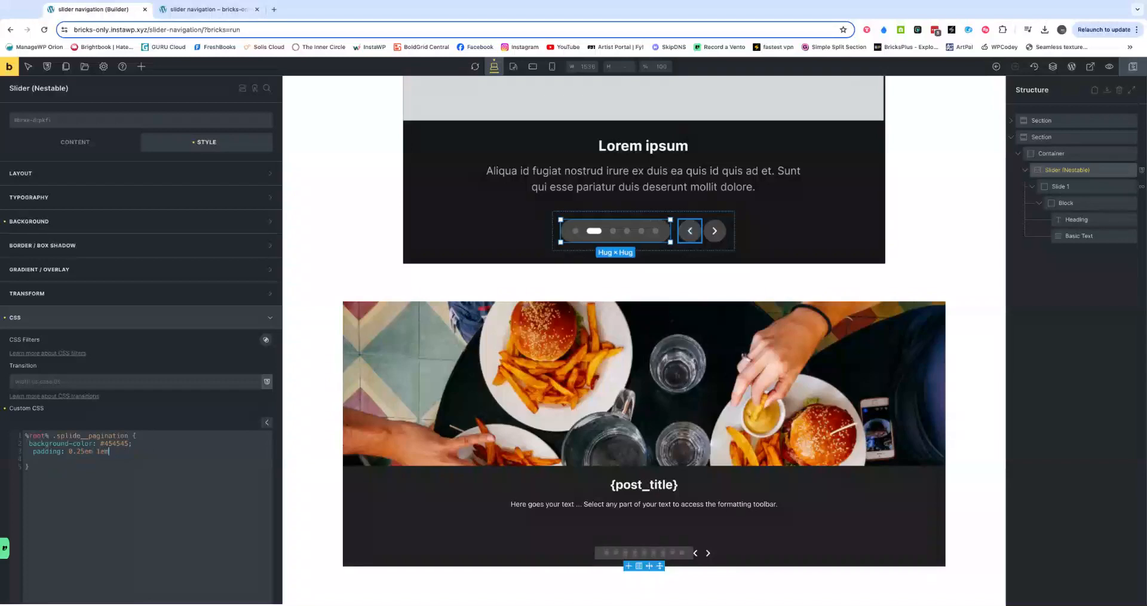
Step: Change the padding in the .splide__pagination rule to 1em 1.5em;
drag(77, 452, 84, 452)
key(shift+Left)
key(shift+Left)
text(.5)
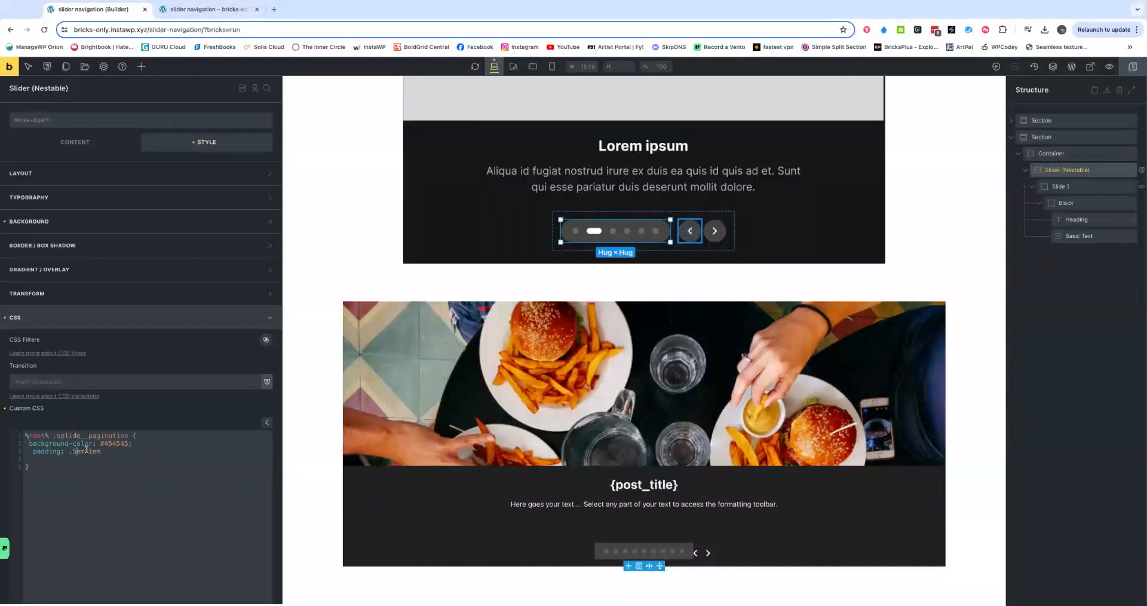
key(BackSpace)
key(BackSpace)
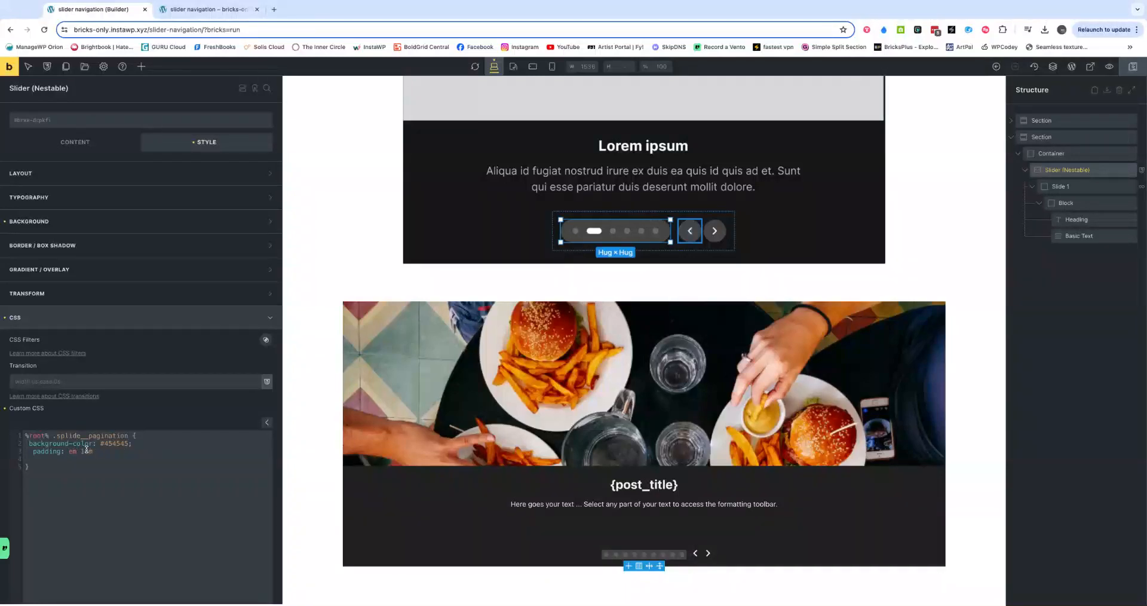
text(1)
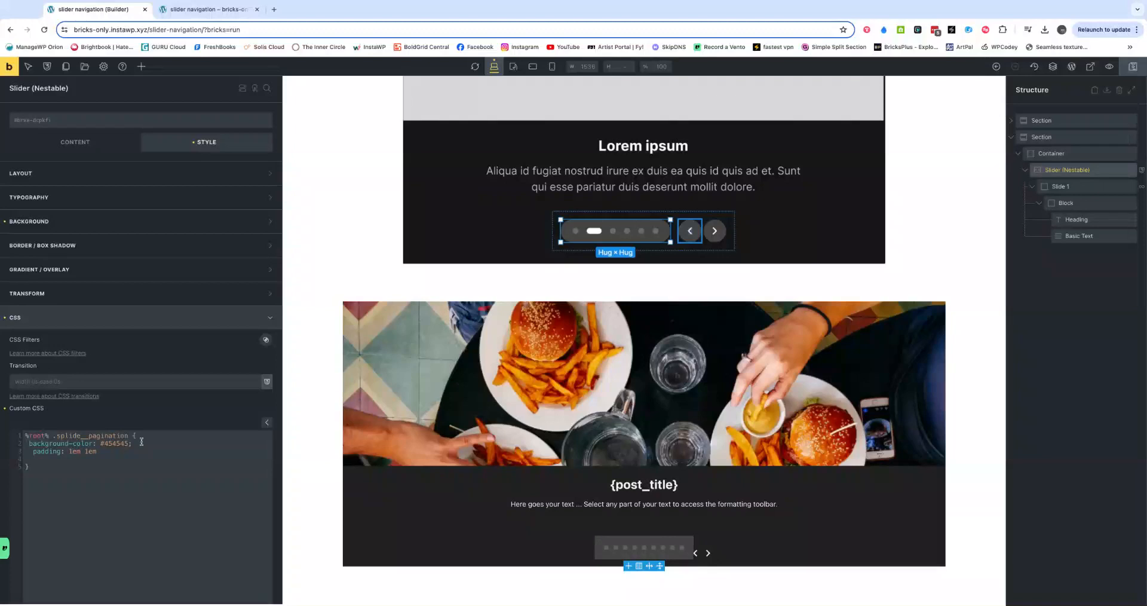
click(88, 452)
text(.5em;)
Step: Add border-radius: 50vw; to the .splide__pagination rule below the padding line
key(Down)
text(bord)
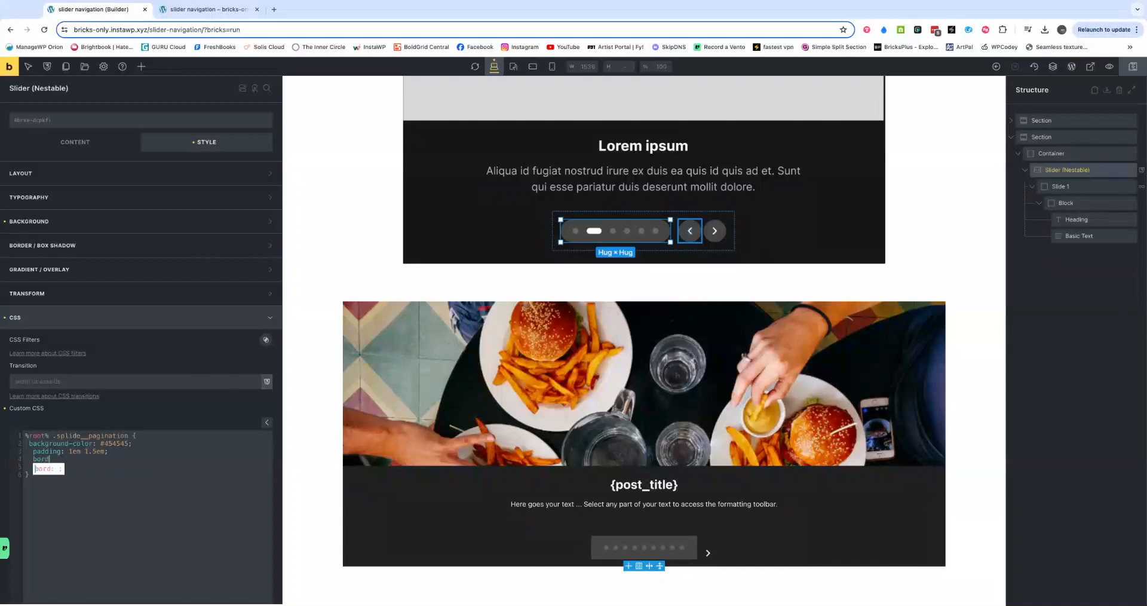
text(er-radius: 50vw)
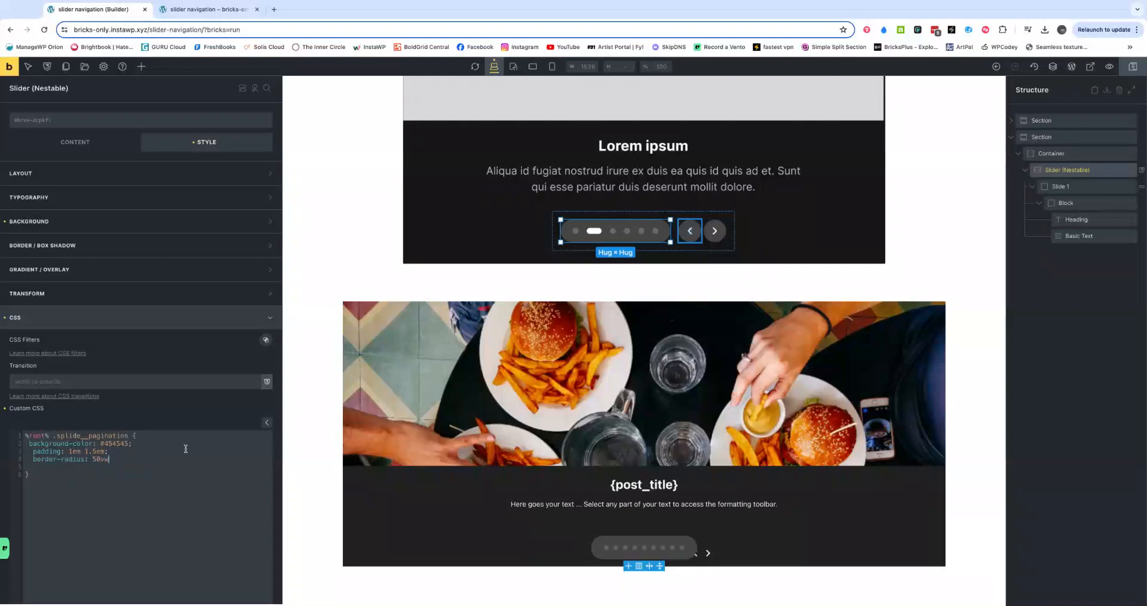
text(;)
Step: Set the Bottom position of the slider's pagination to the grid-gap spacing variable
click(76, 144)
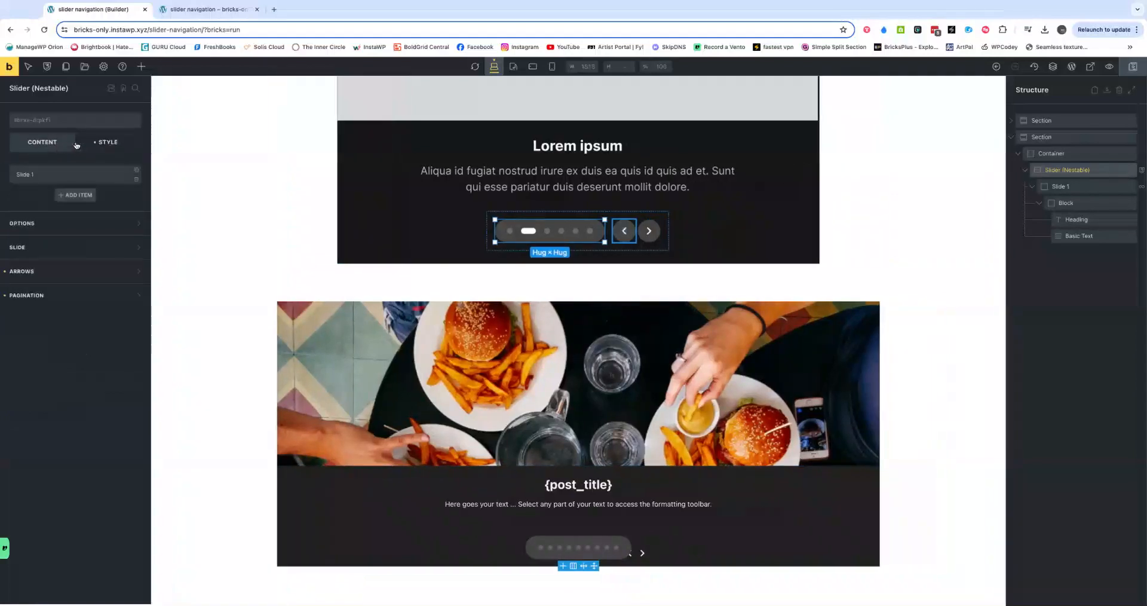
click(37, 297)
scroll(81, 398, down, 2)
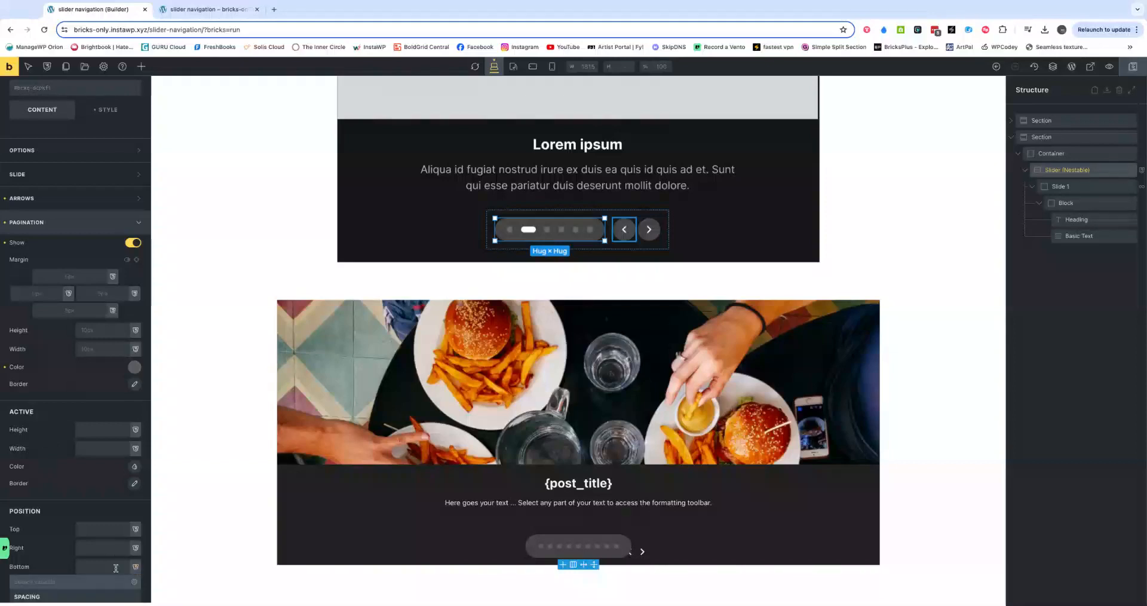
click(136, 568)
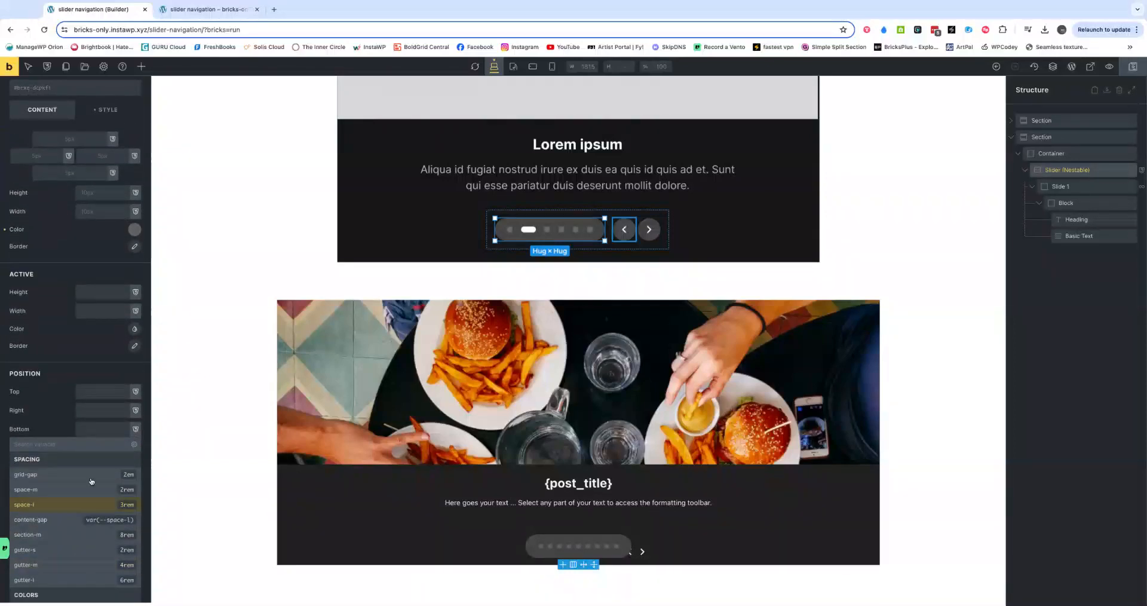
click(128, 476)
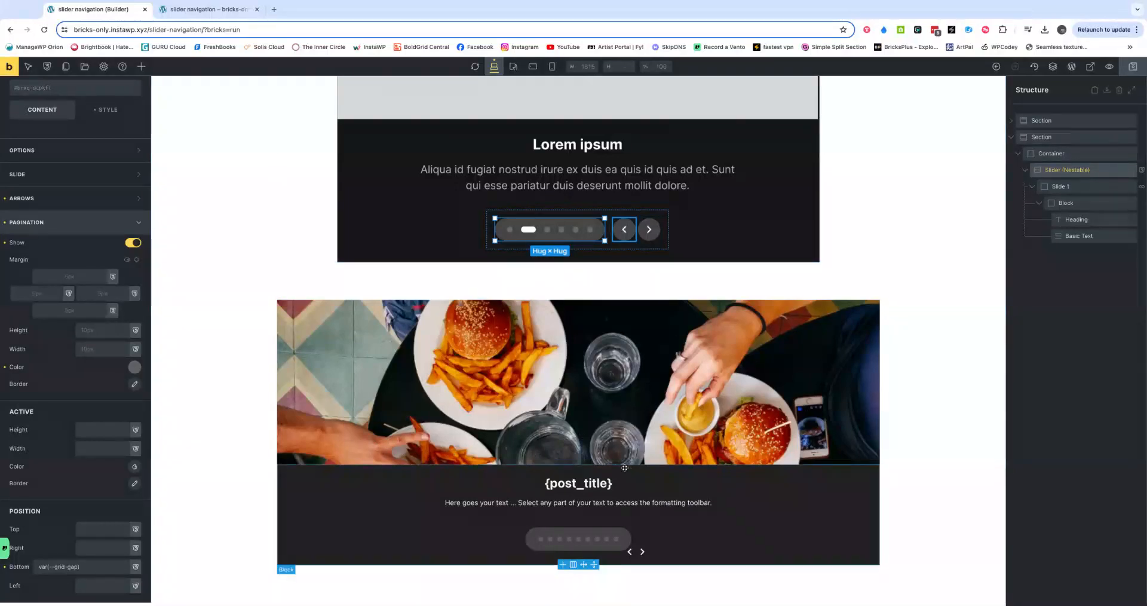
Step: Give the slider's active pagination dot the lightest, near-white palette colour
click(36, 223)
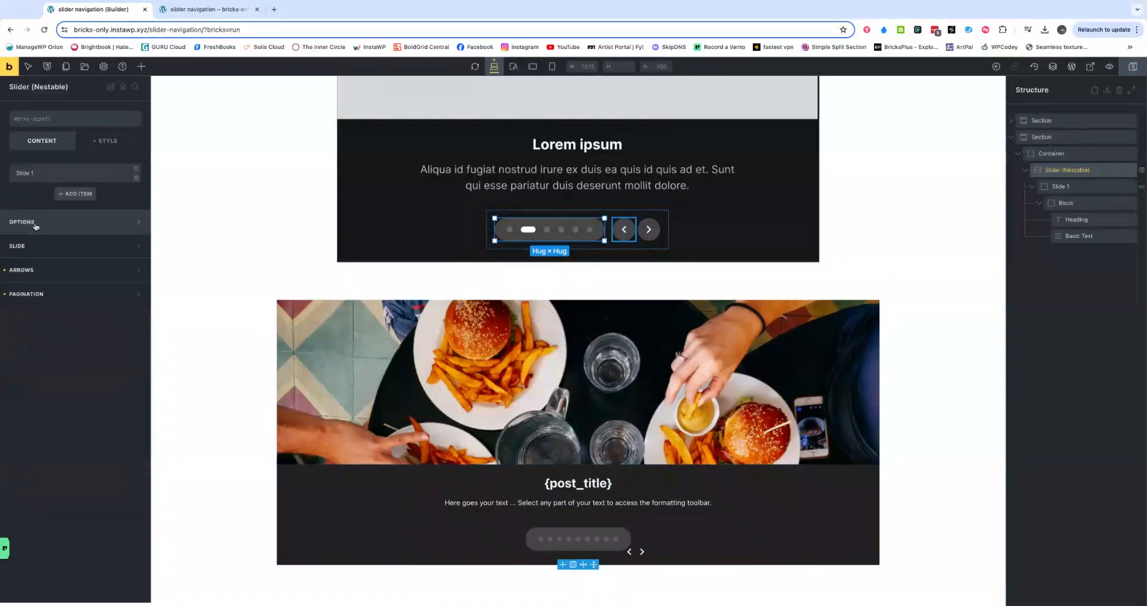
click(35, 294)
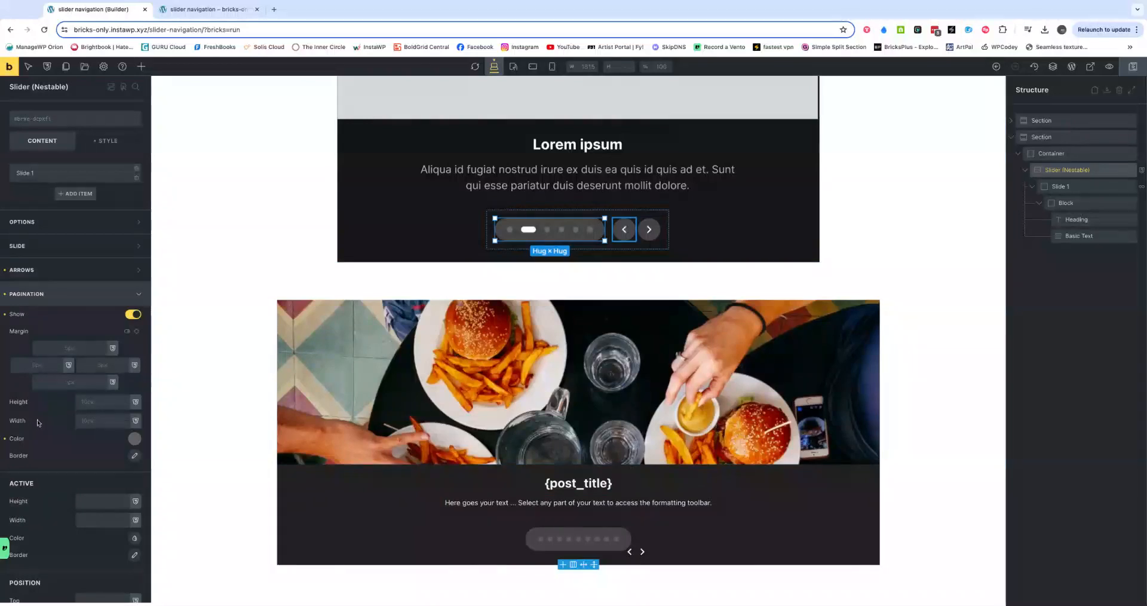
scroll(37, 423, down, 2)
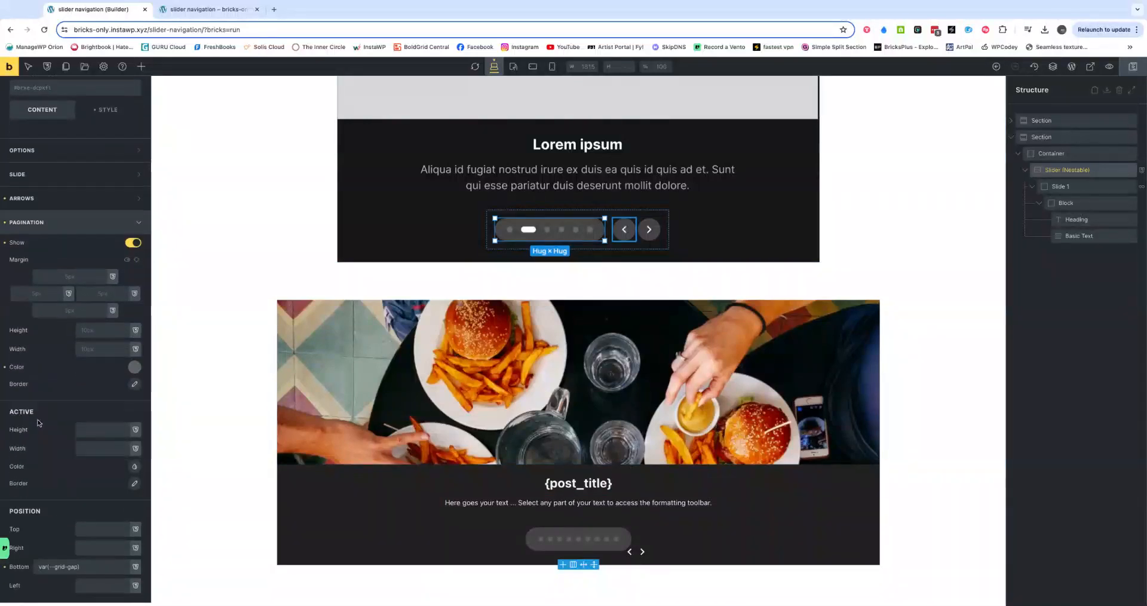
click(135, 467)
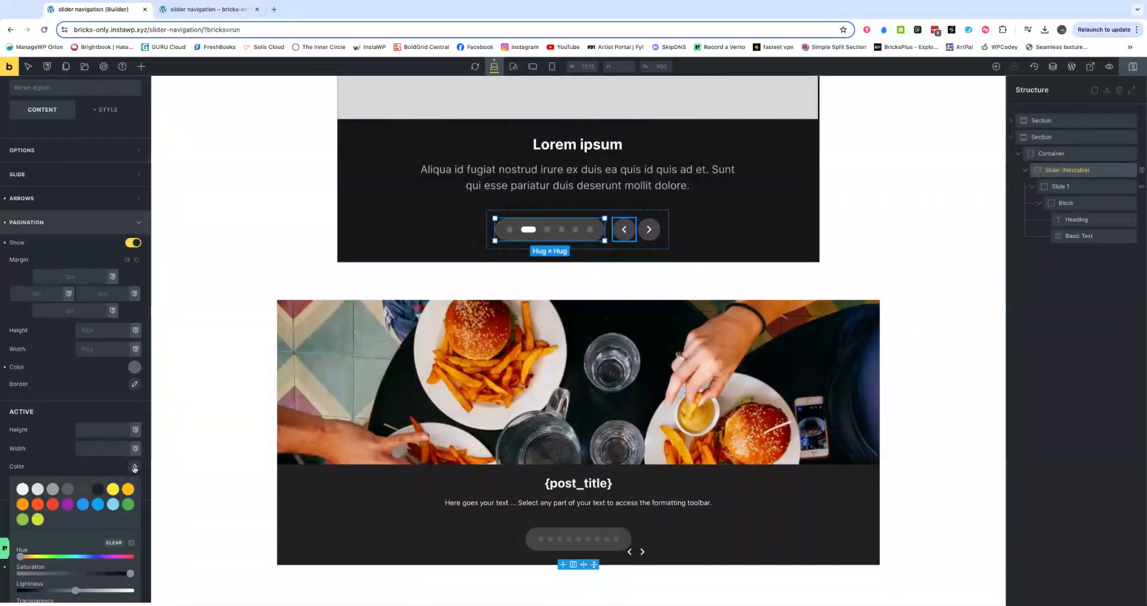
click(21, 490)
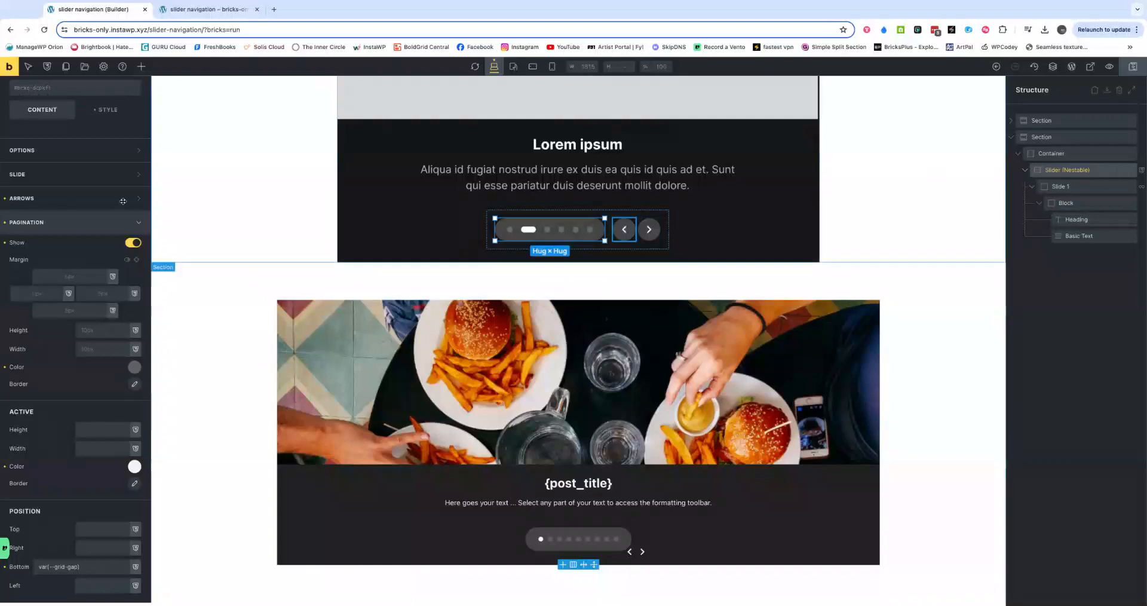
click(53, 222)
Step: Position the slider's previous arrow at Top 90% and Left 59%
click(34, 263)
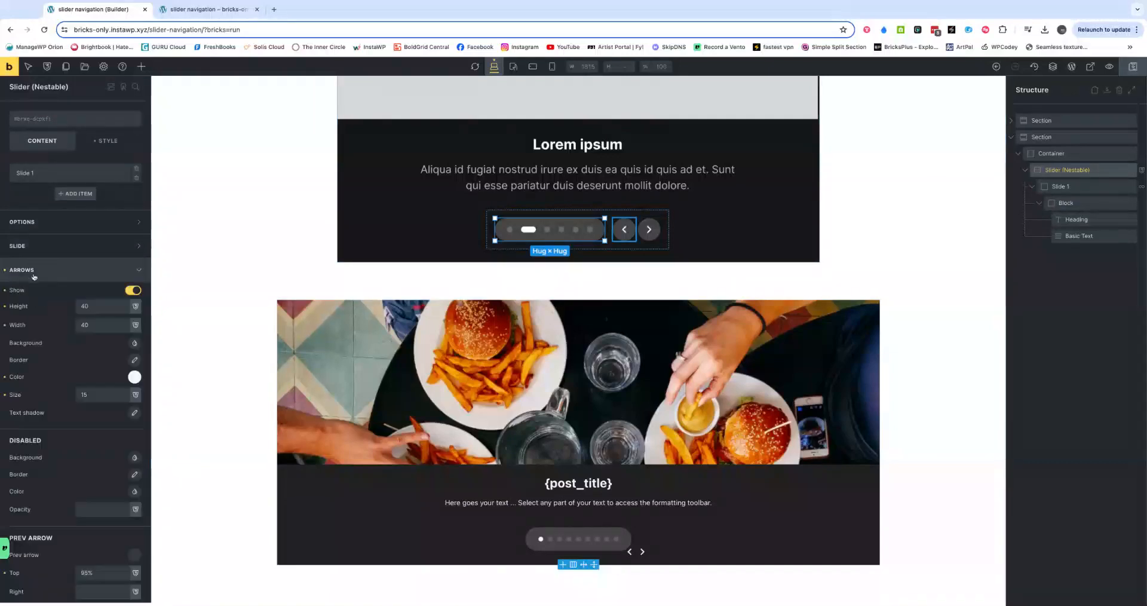
scroll(94, 385, down, 2)
scroll(94, 384, down, 1)
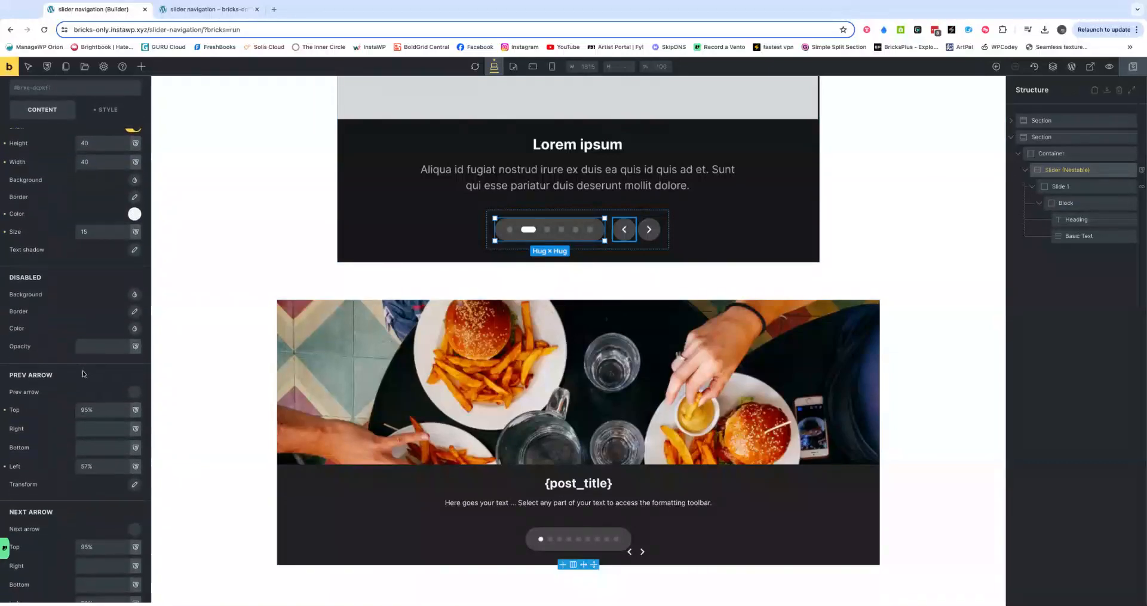
click(98, 409)
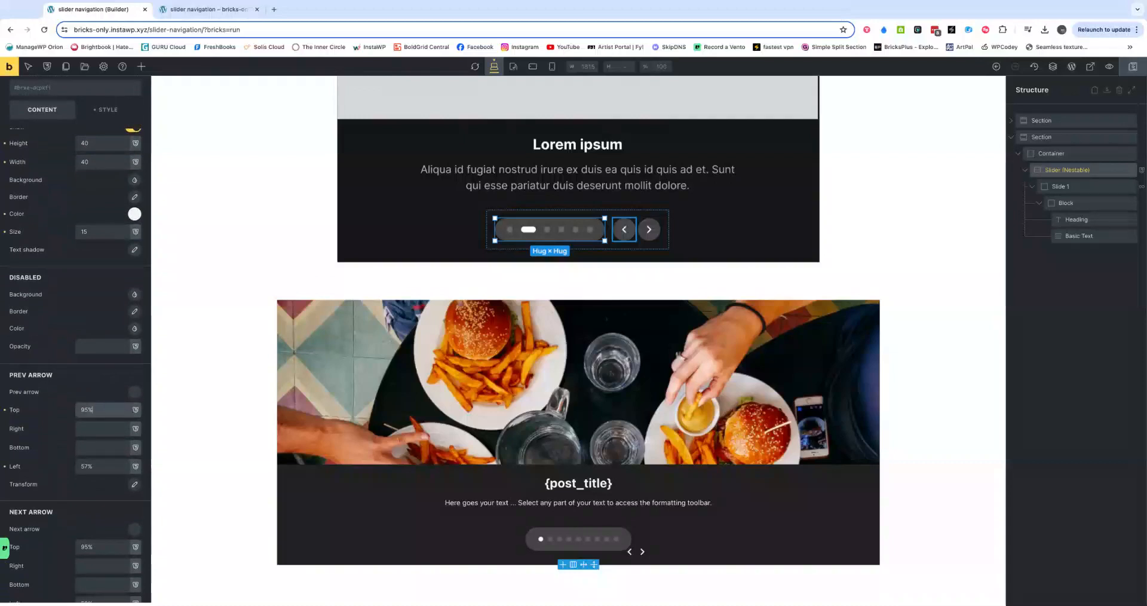
key(Down)
click(98, 464)
key(Up)
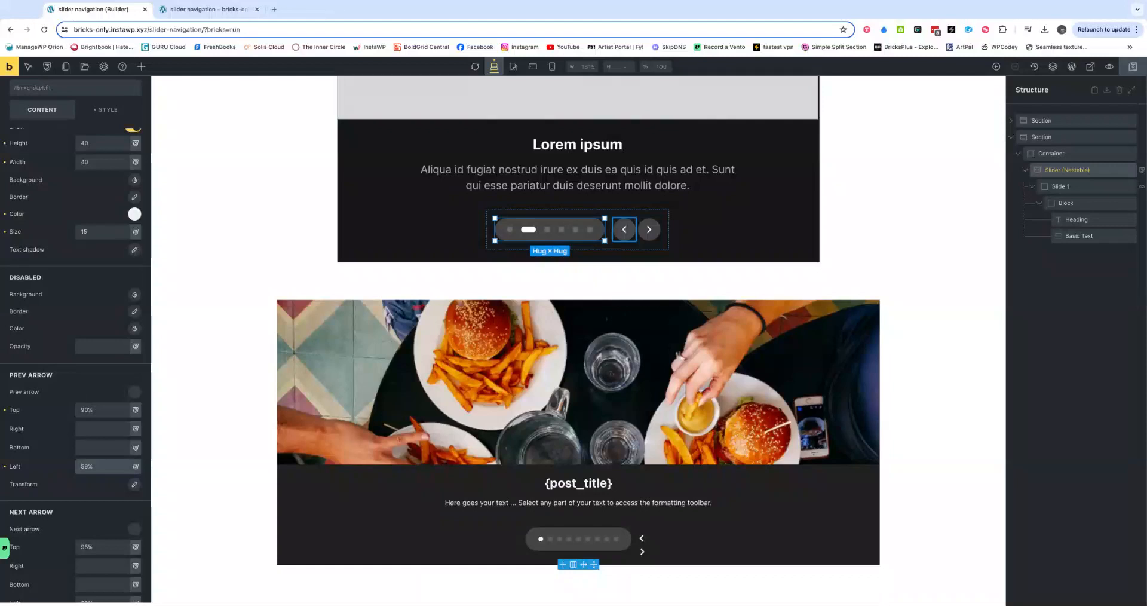
Step: Set the next arrow's Top position to 90%
click(111, 548)
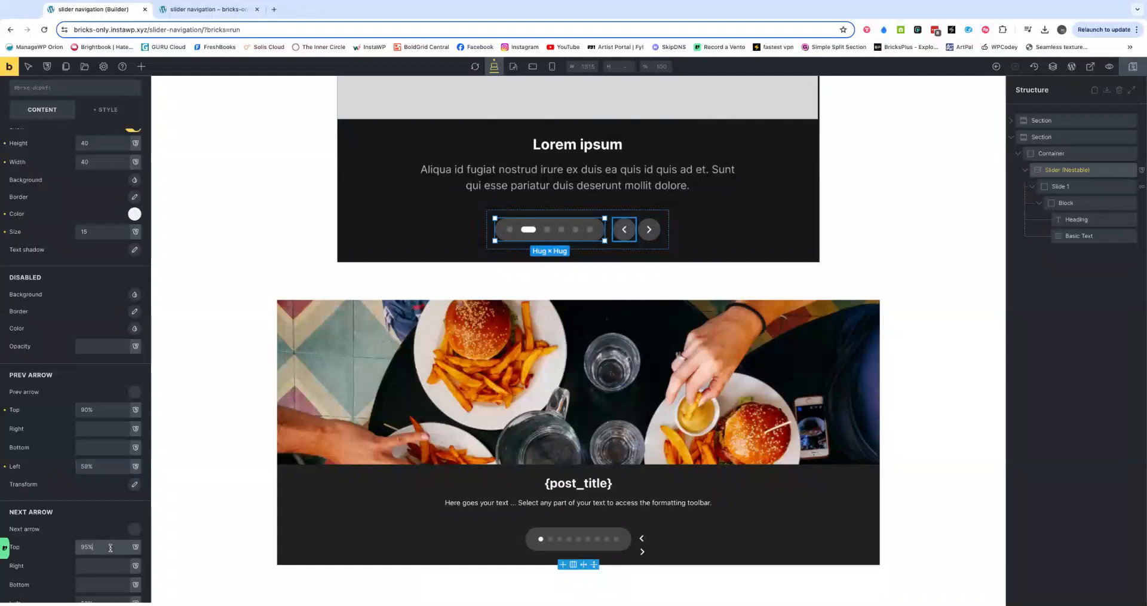
key(Down)
key(Down)
key(Down)
key(Down)
key(Down)
Step: Set the next arrow's Left position to 62% and save the page
scroll(108, 477, down, 2)
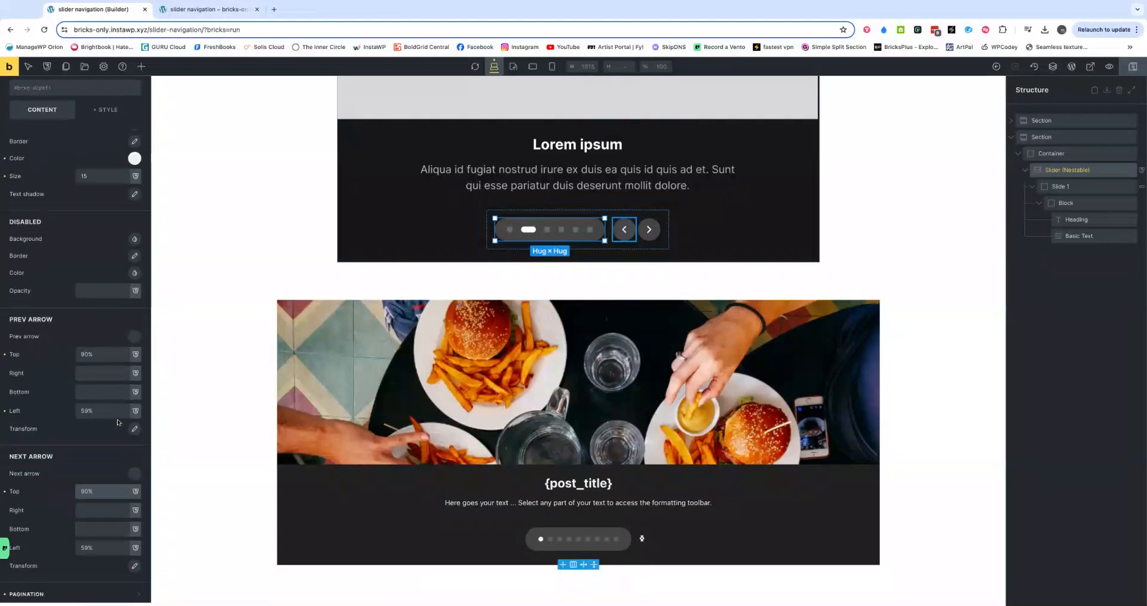
click(107, 543)
key(Up)
key(Up)
key(Up)
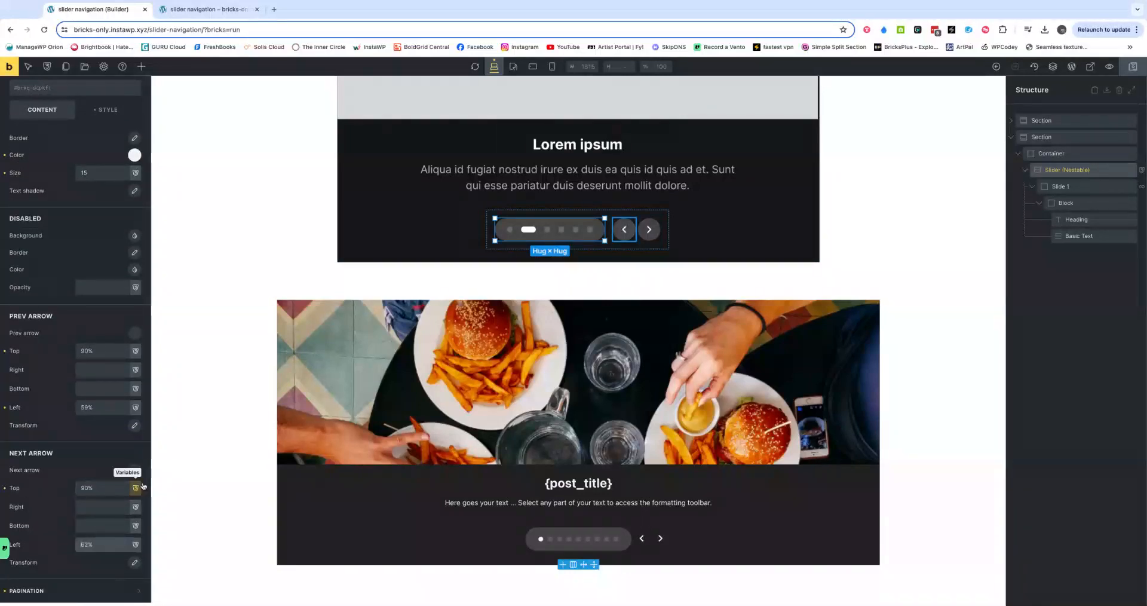
click(1132, 68)
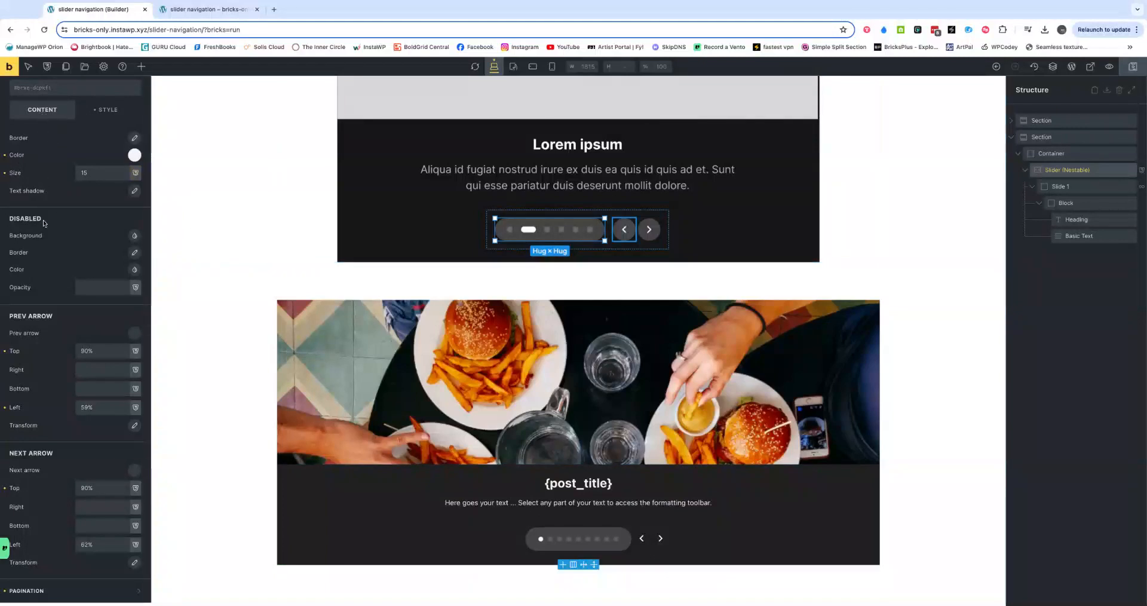
Step: Set the background colour of the slider arrows to #454545
scroll(47, 233, up, 3)
scroll(53, 255, up, 1)
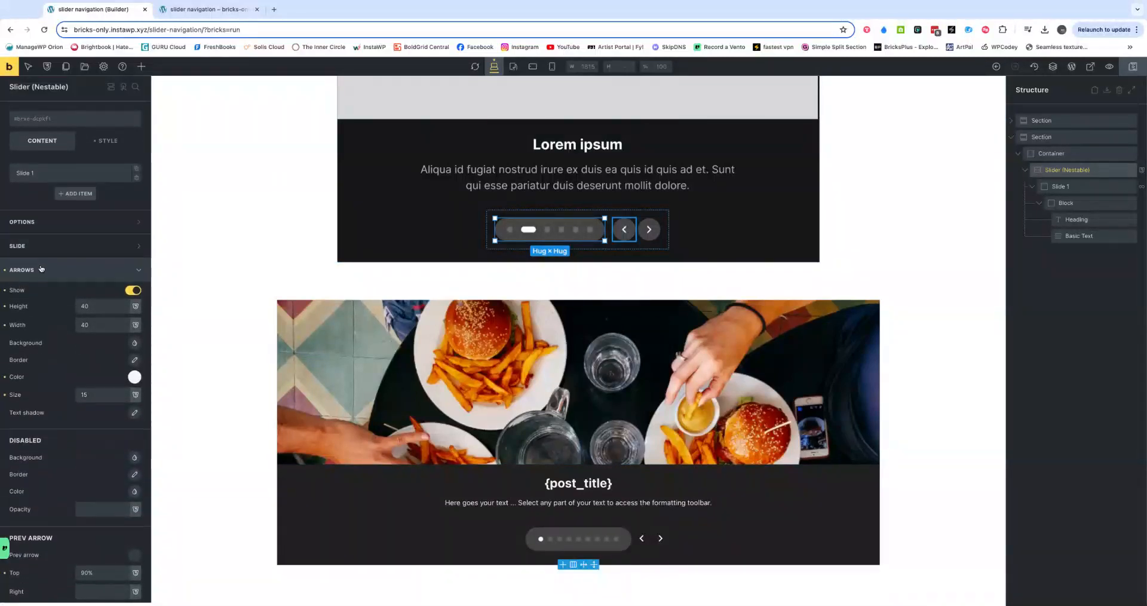
click(134, 344)
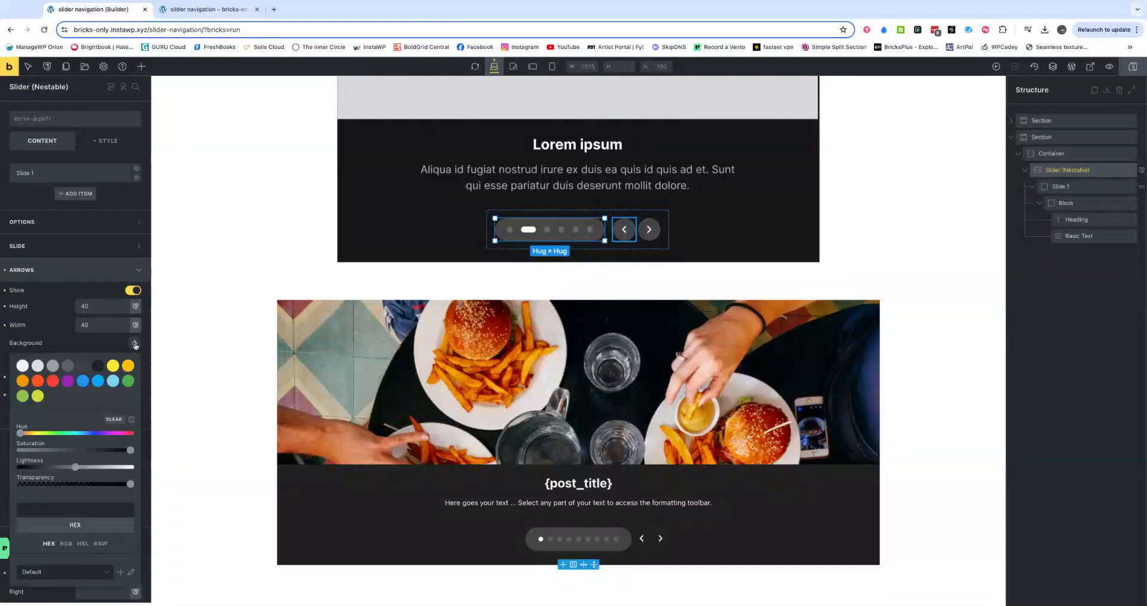
click(59, 513)
text(#454545)
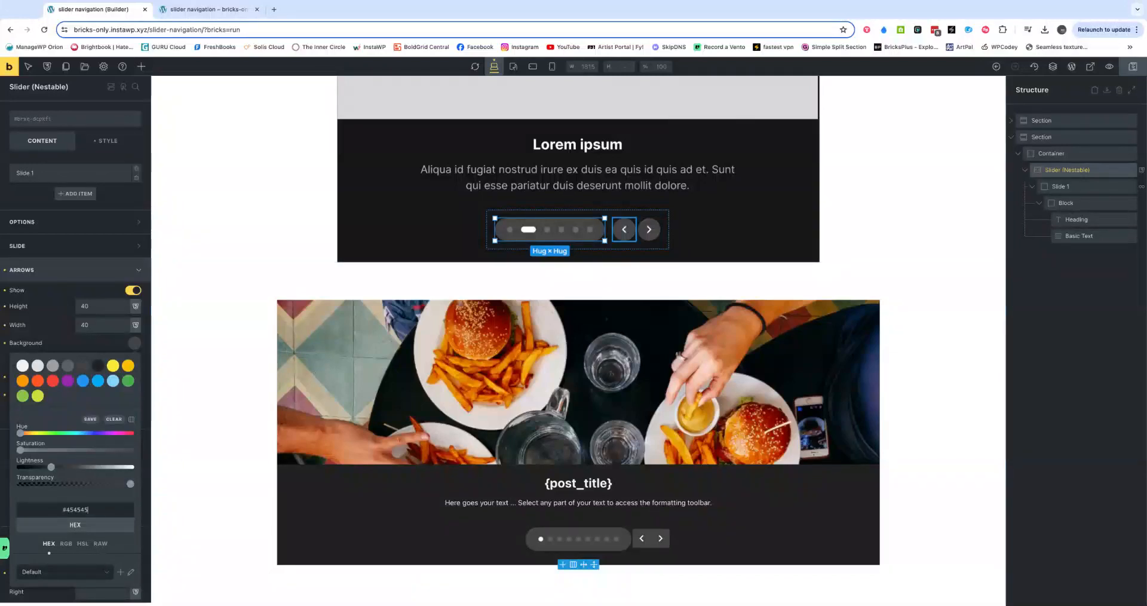
click(36, 343)
Step: Round the slider arrows with a linked border radius of 50vw on all four corners
click(134, 361)
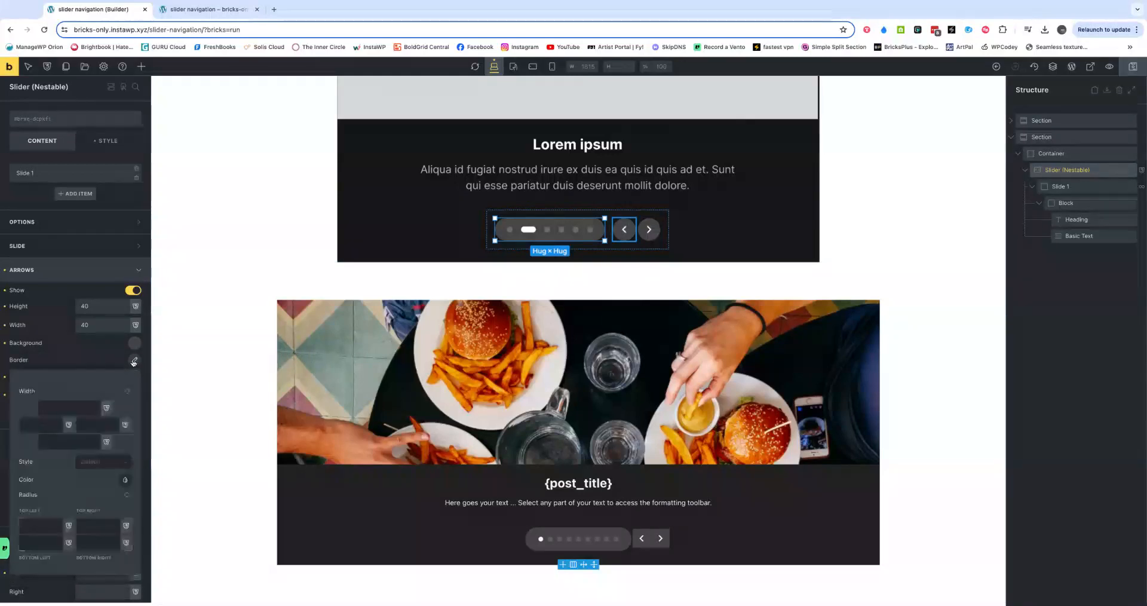
click(34, 522)
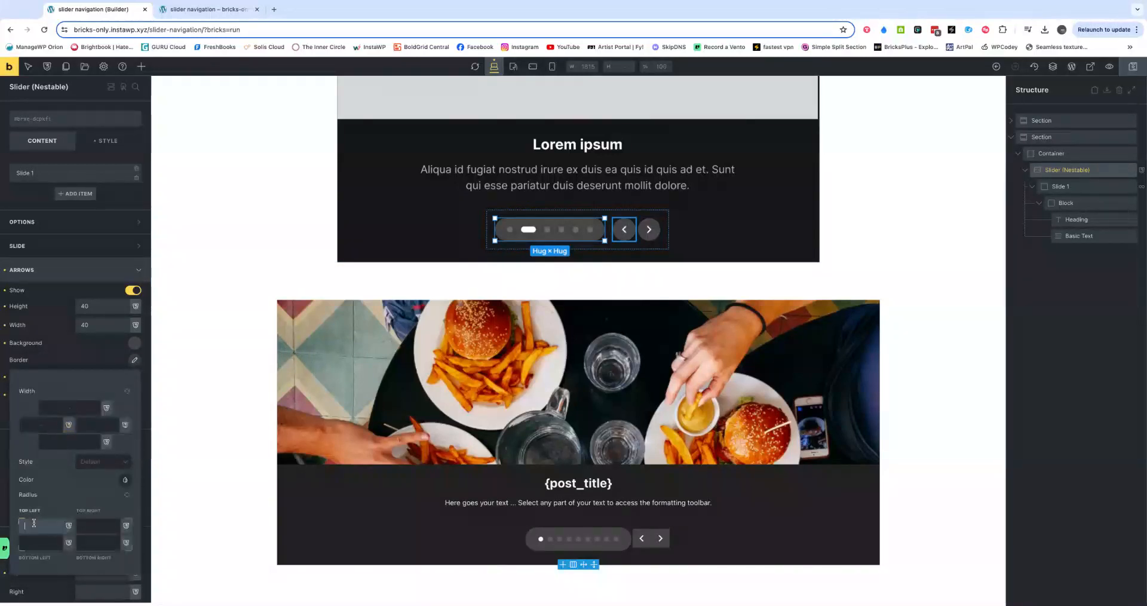
text(50vw)
click(126, 495)
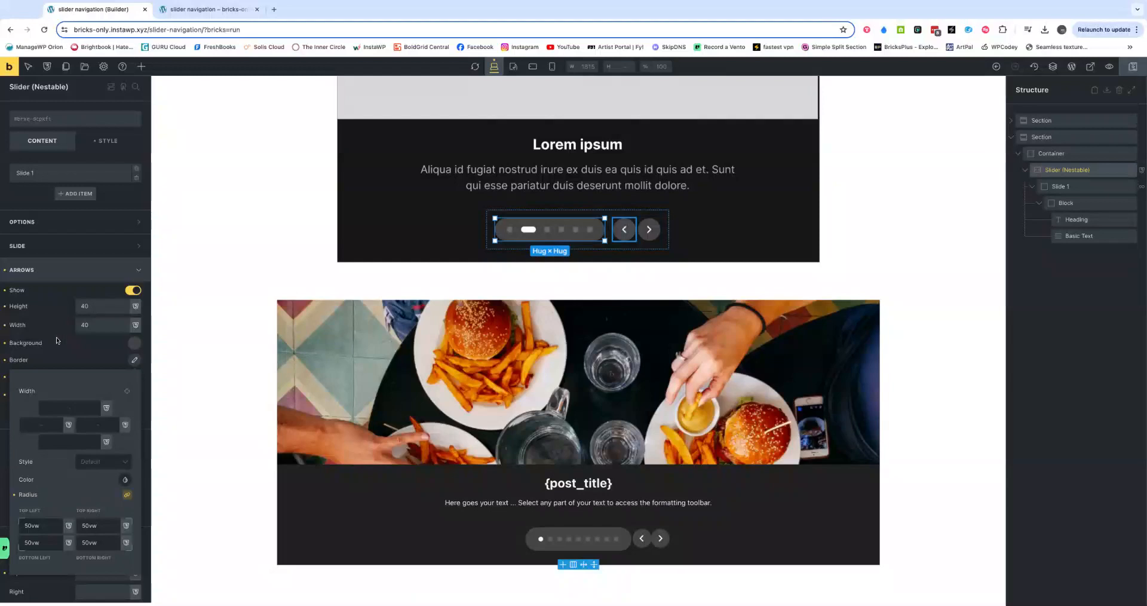
click(55, 360)
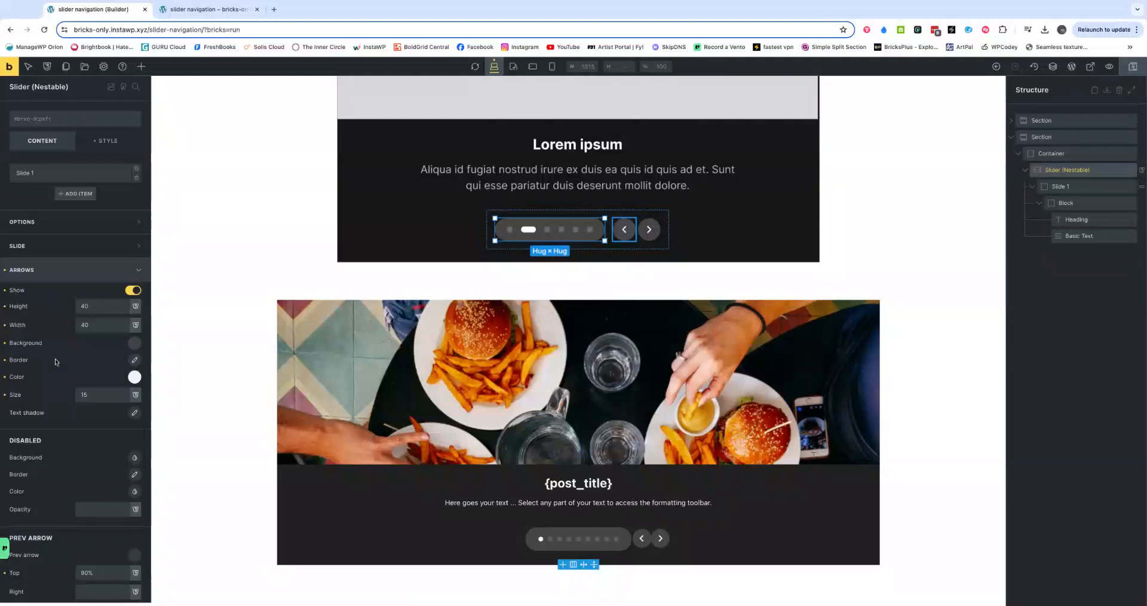
Step: Set both the height and the width of the slider arrows to 50
click(93, 306)
key(Up)
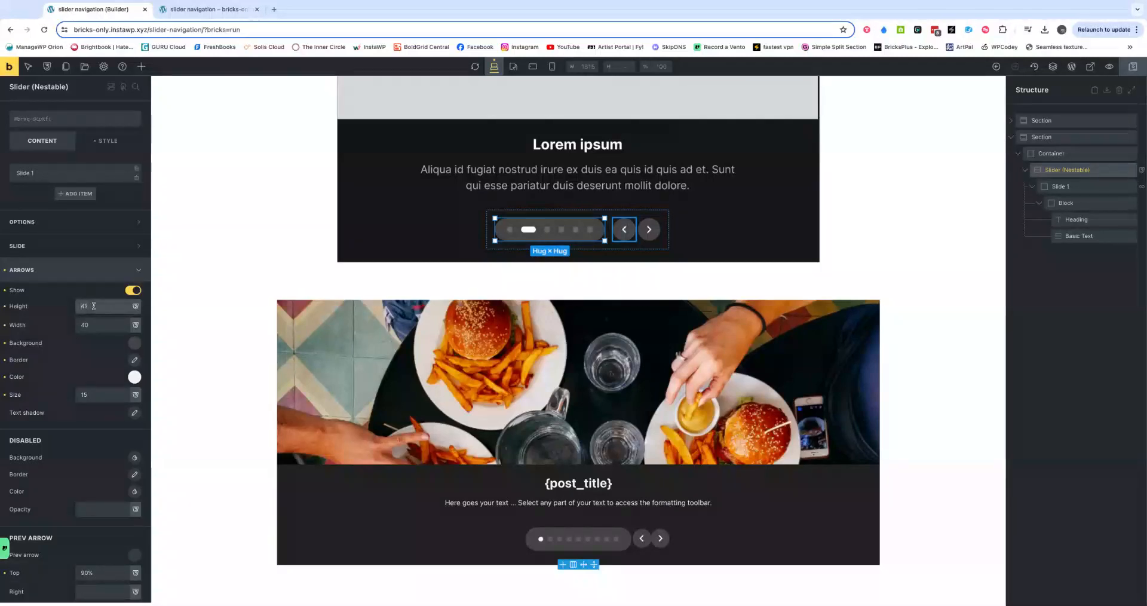
key(Up)
key(Up)
double_click(82, 325)
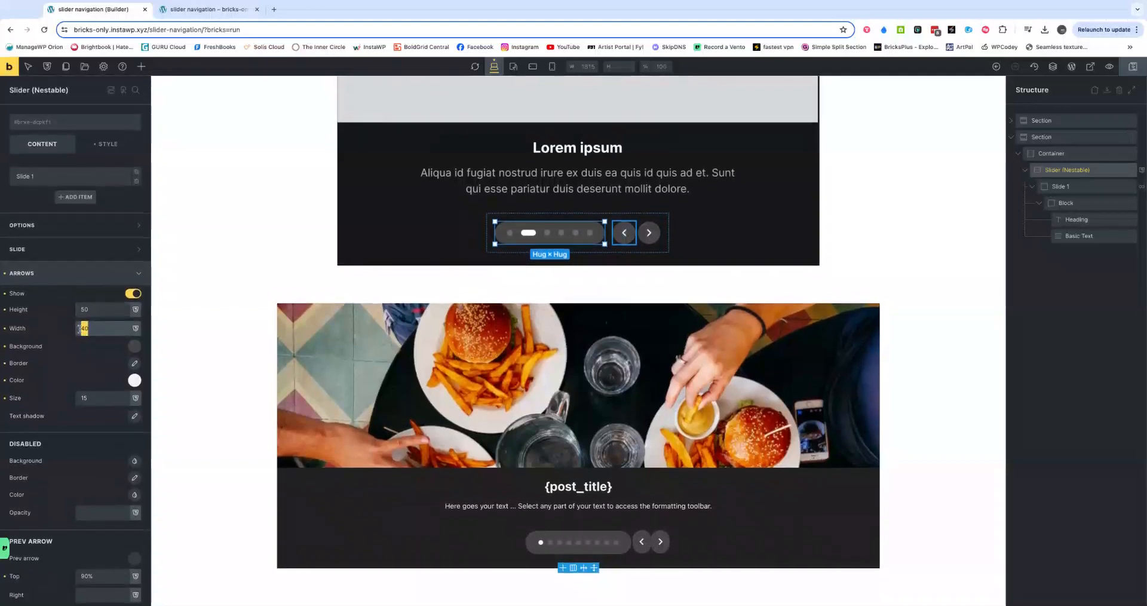
text(50)
Step: Shift the next arrow to Left 63.5% and the previous arrow to Left 60%
scroll(55, 496, down, 4)
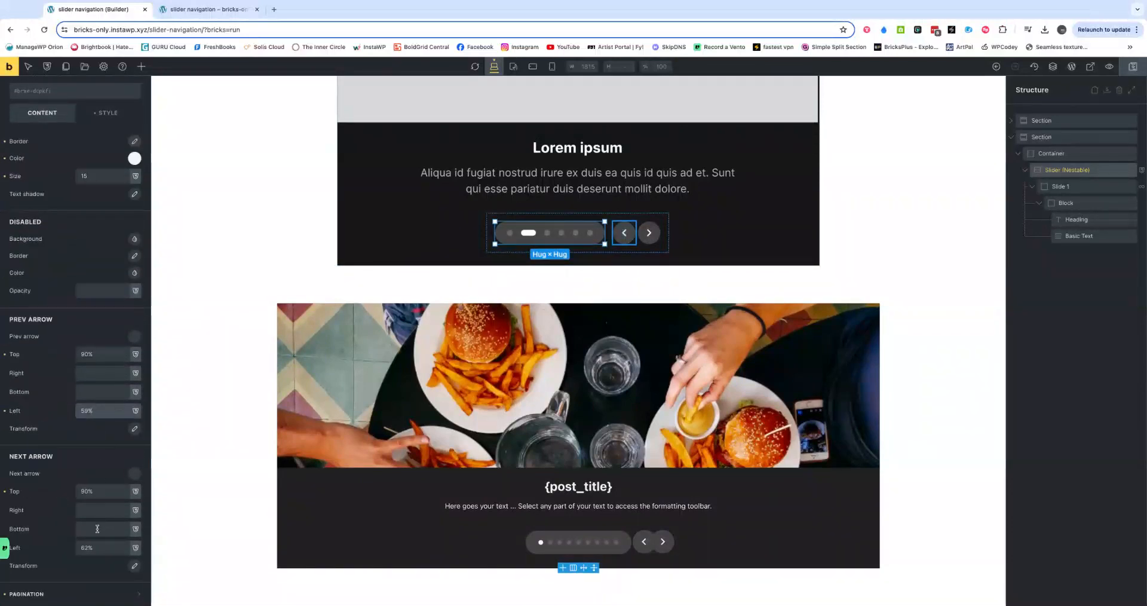
click(99, 547)
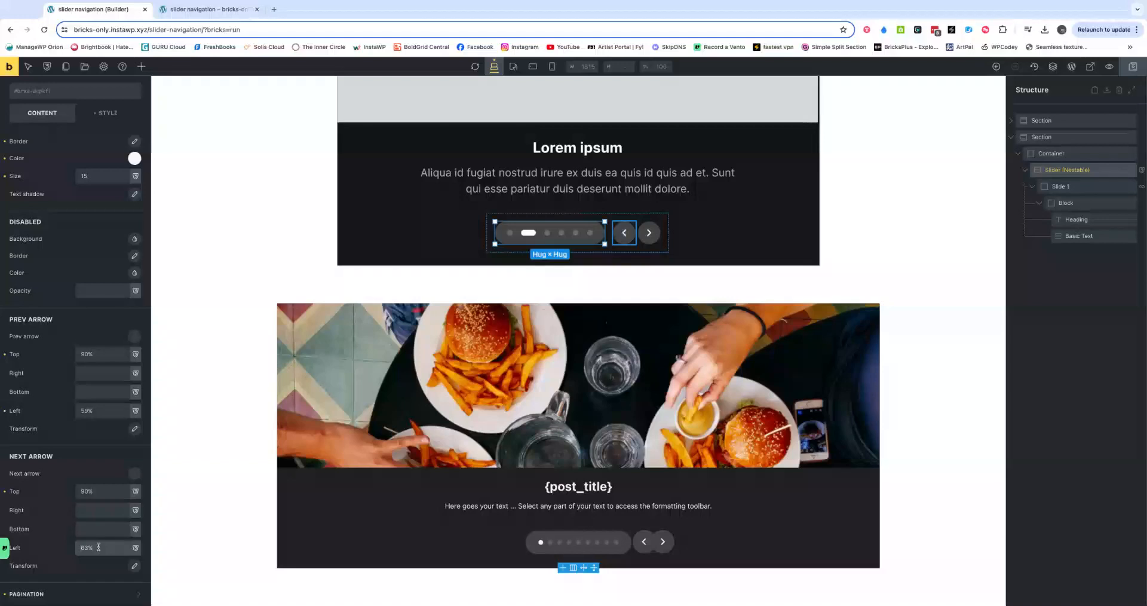
key(Up)
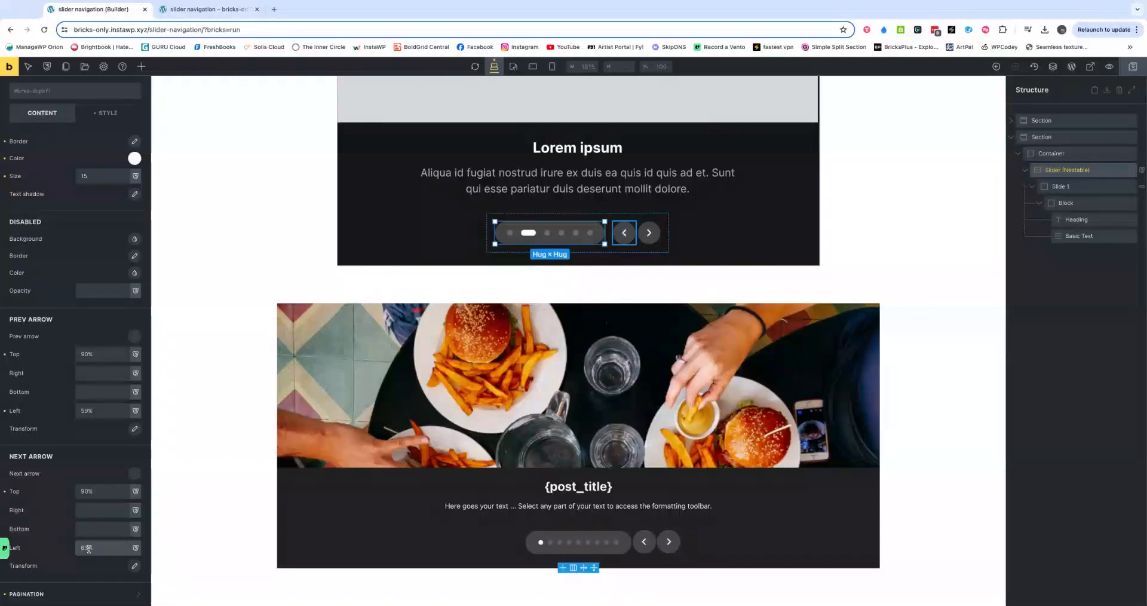
text(.5)
click(101, 412)
key(Up)
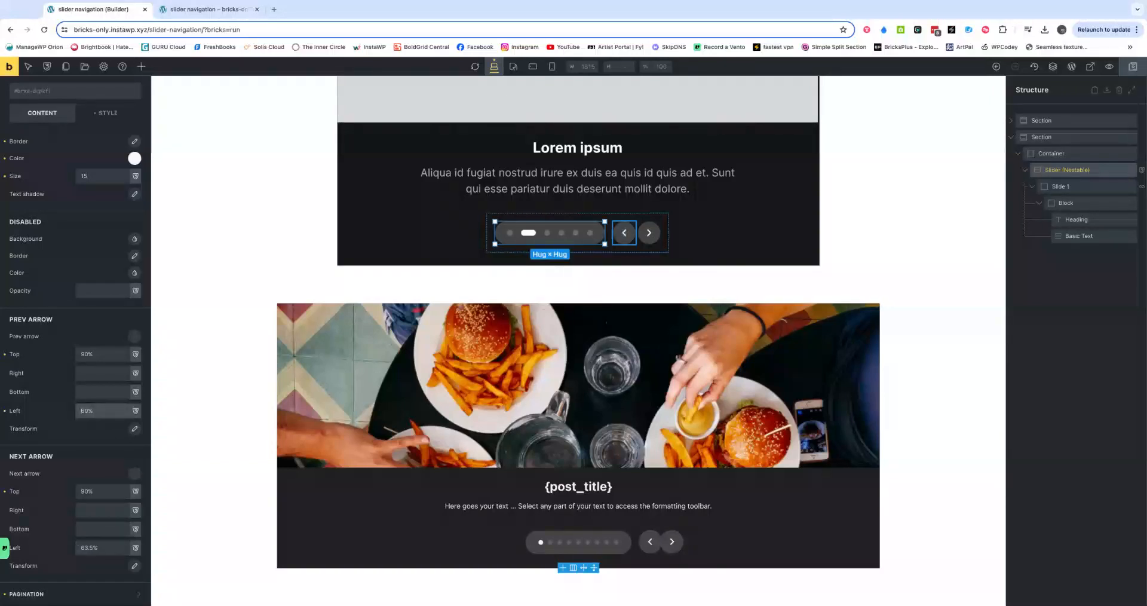
Step: Set the next arrow's Left position to 64.5% and save the page
click(107, 548)
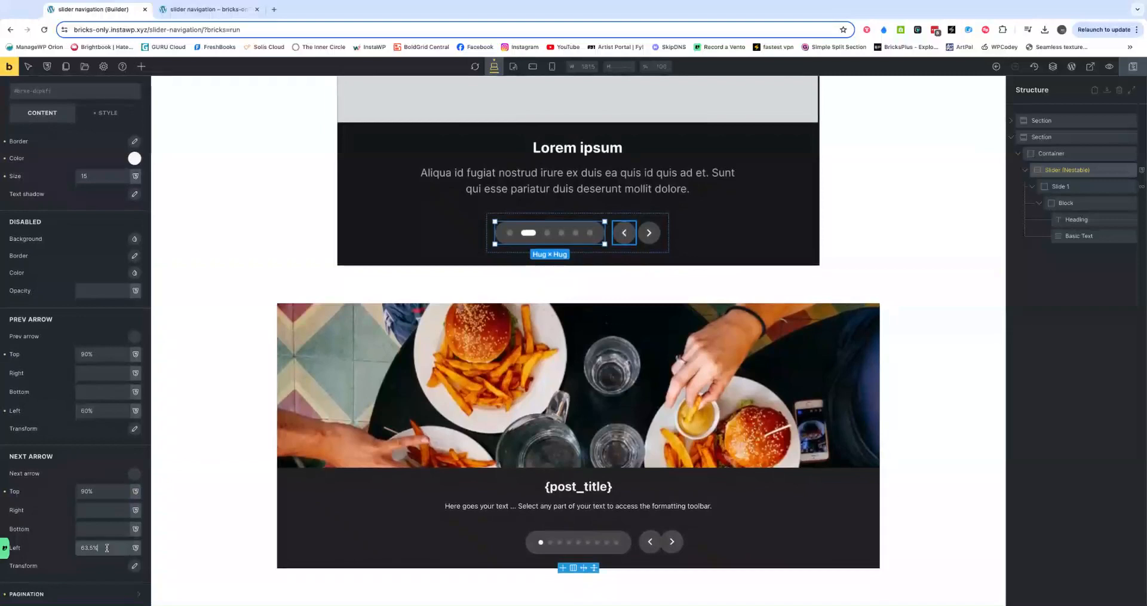
key(Up)
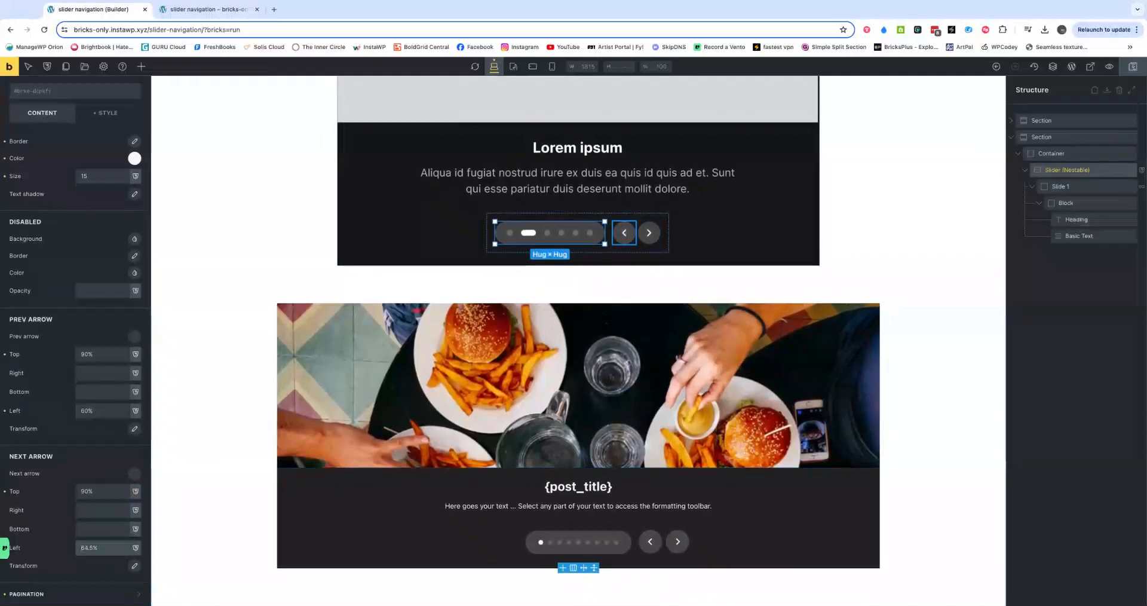
click(1131, 67)
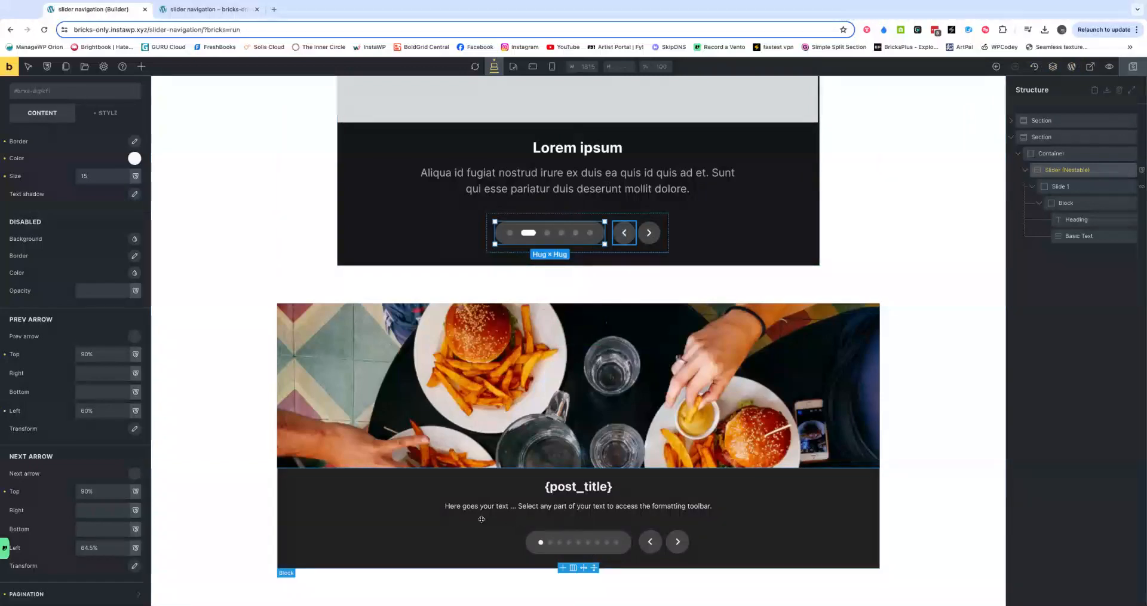
Step: Position the slider pagination at Left 40% so that it clears the previous arrow
scroll(49, 480, down, 1)
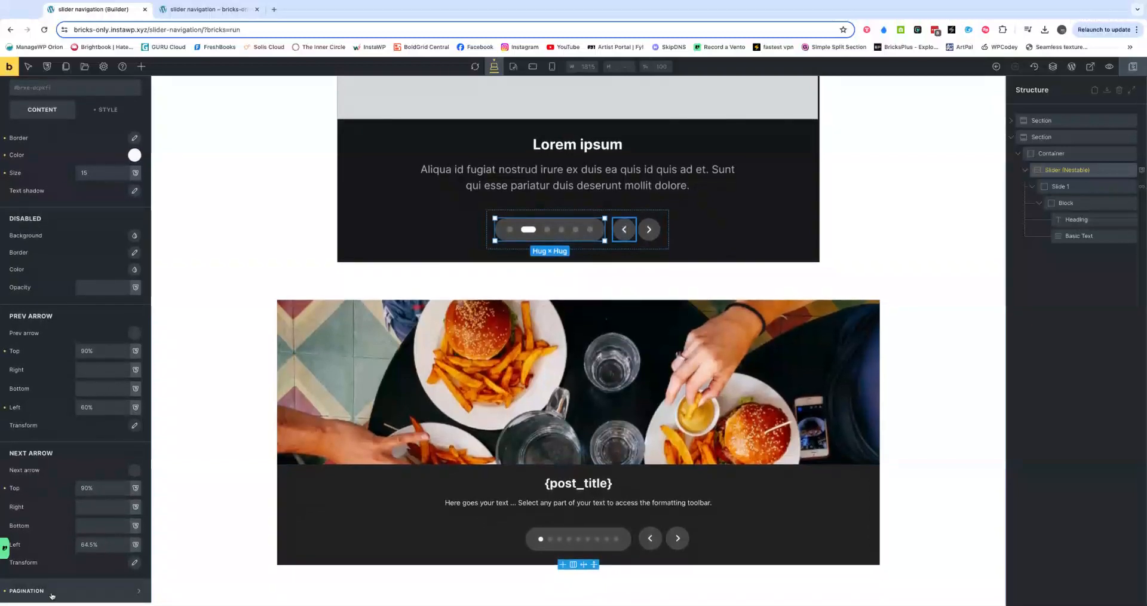
click(53, 591)
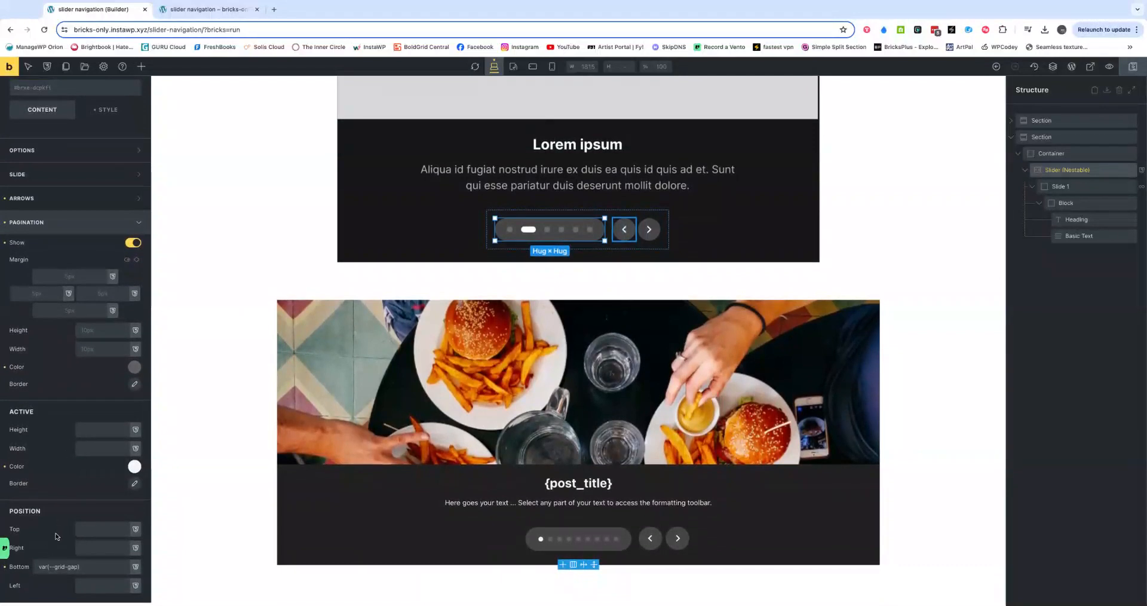
click(93, 585)
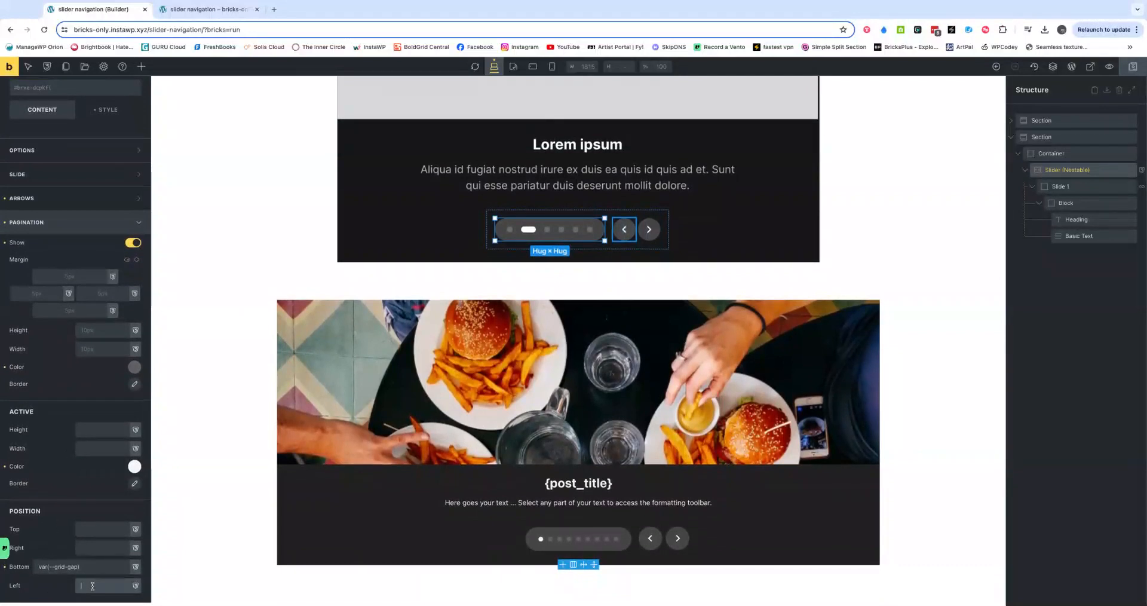
text(45)
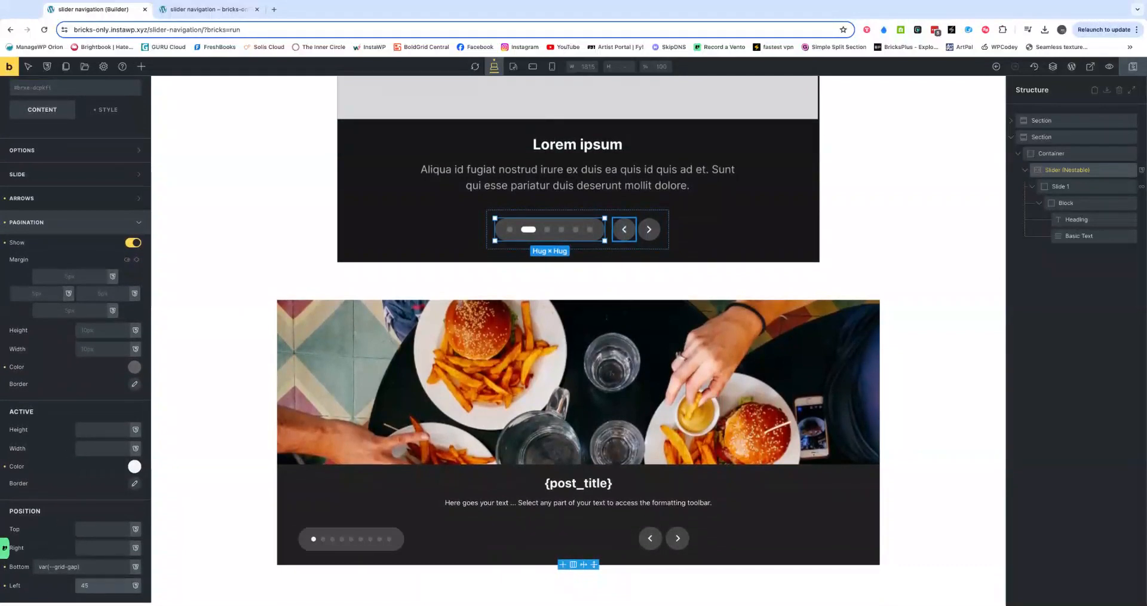
text(%)
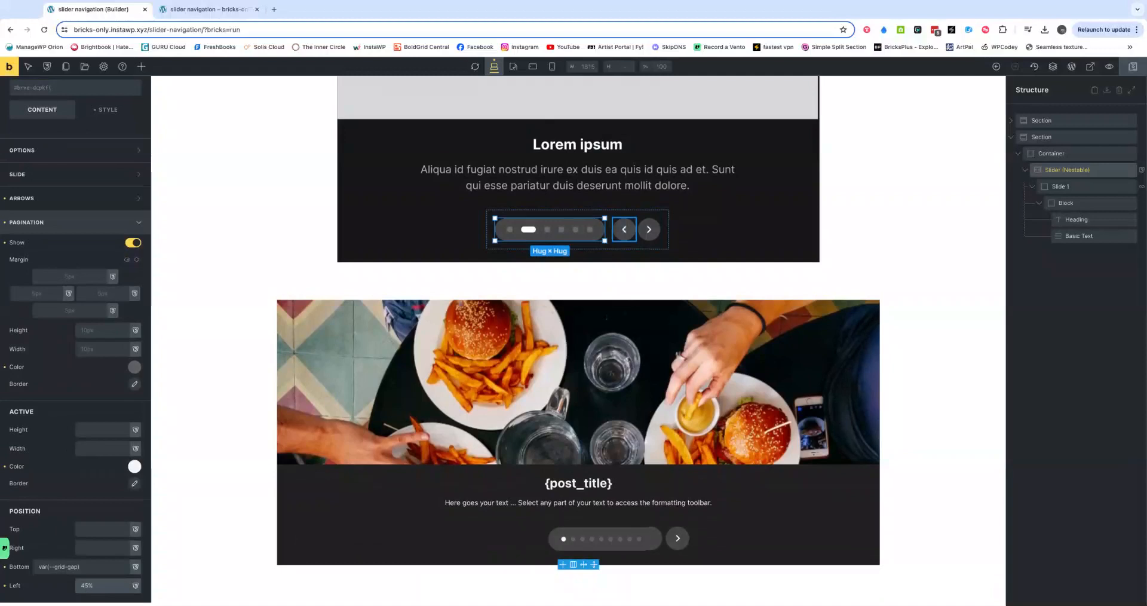
key(Down)
key(Down)
key(Down)
key(Down)
key(Down)
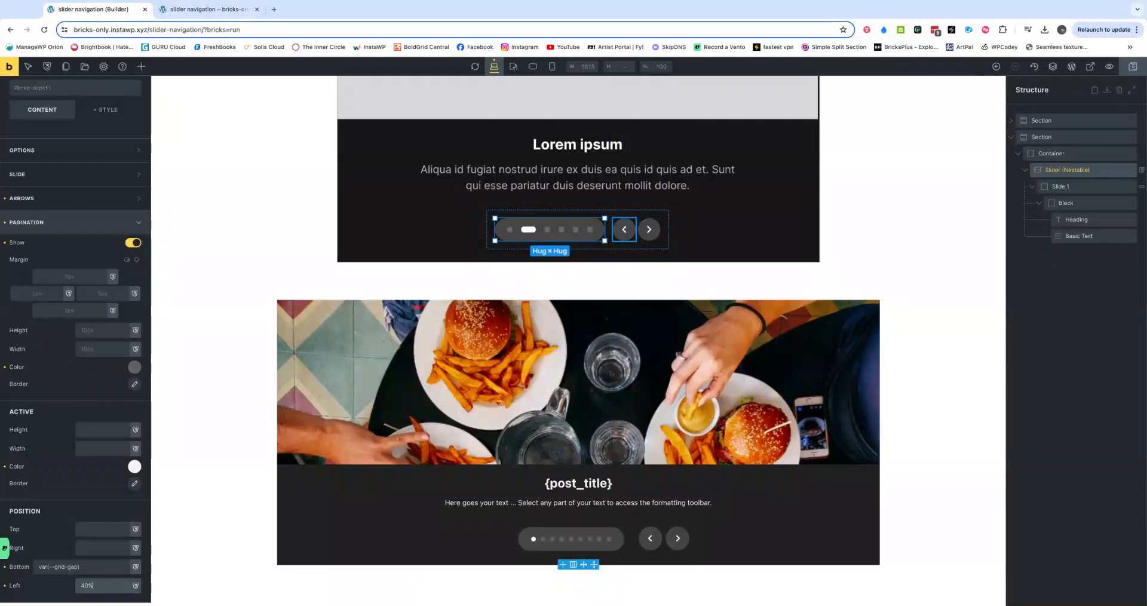
key(Down)
key(Up)
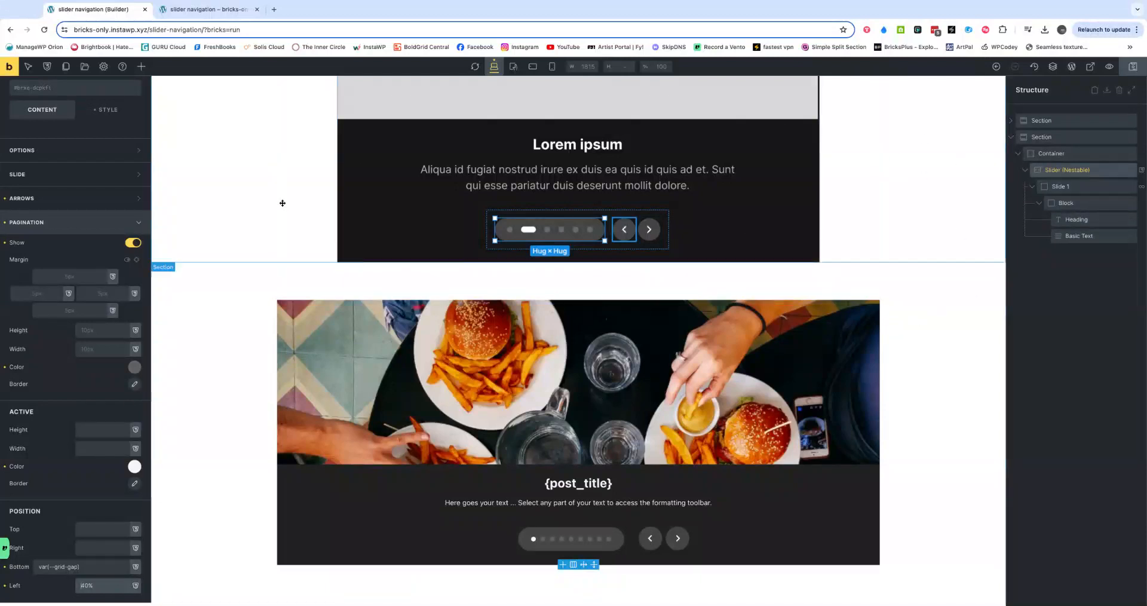
Step: Shift the previous arrow to Left 59% and the next arrow to Left 63.5%
click(38, 227)
click(37, 272)
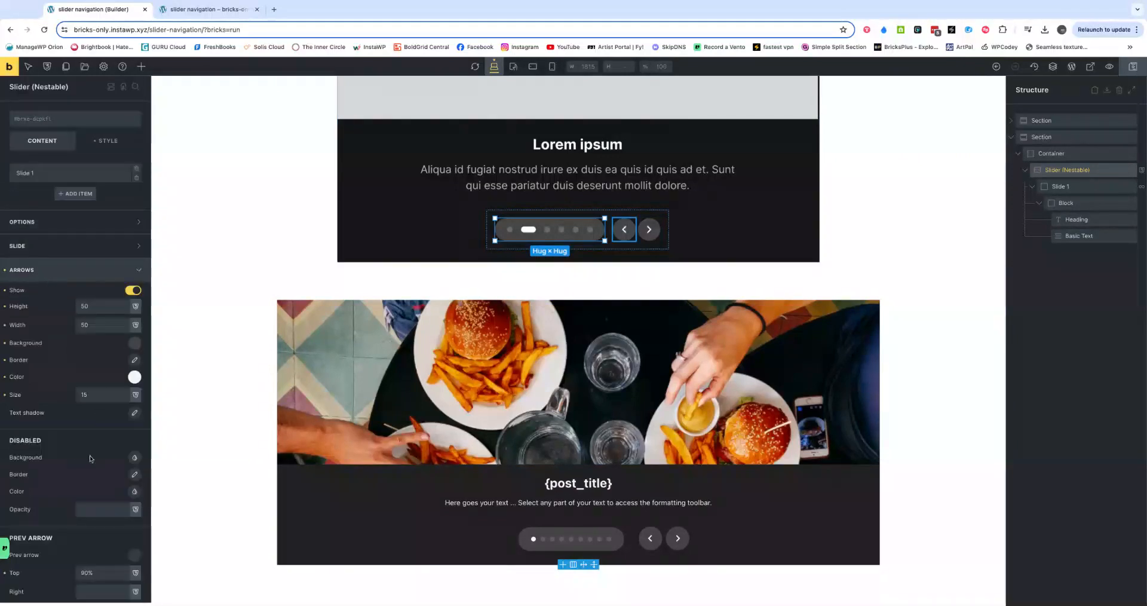
scroll(90, 458, down, 6)
click(109, 455)
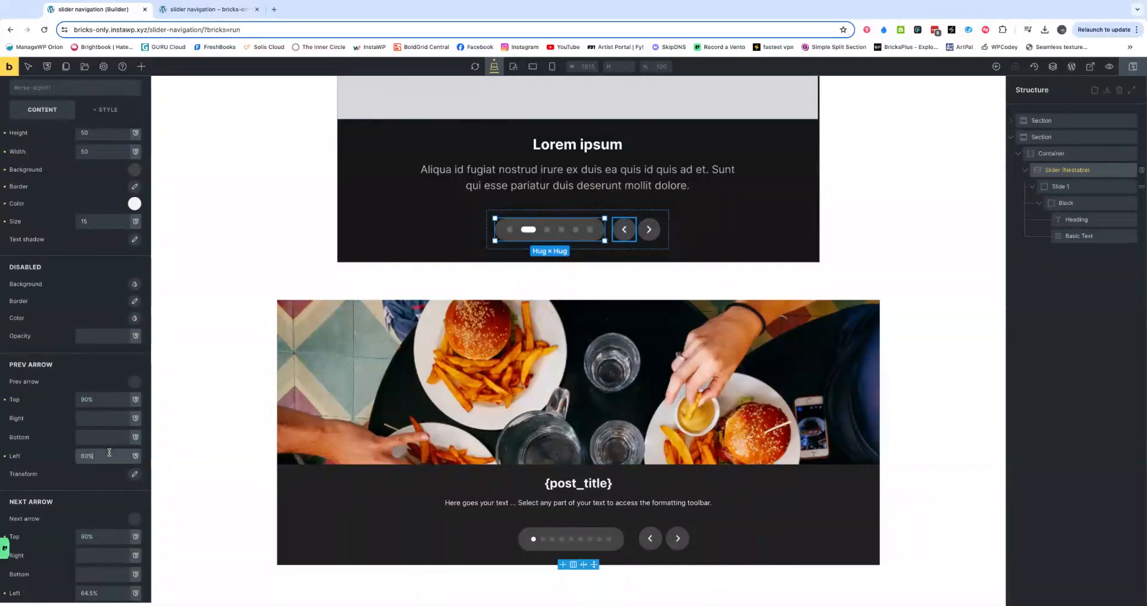
key(Down)
key(Down)
scroll(108, 579, down, 1)
click(109, 579)
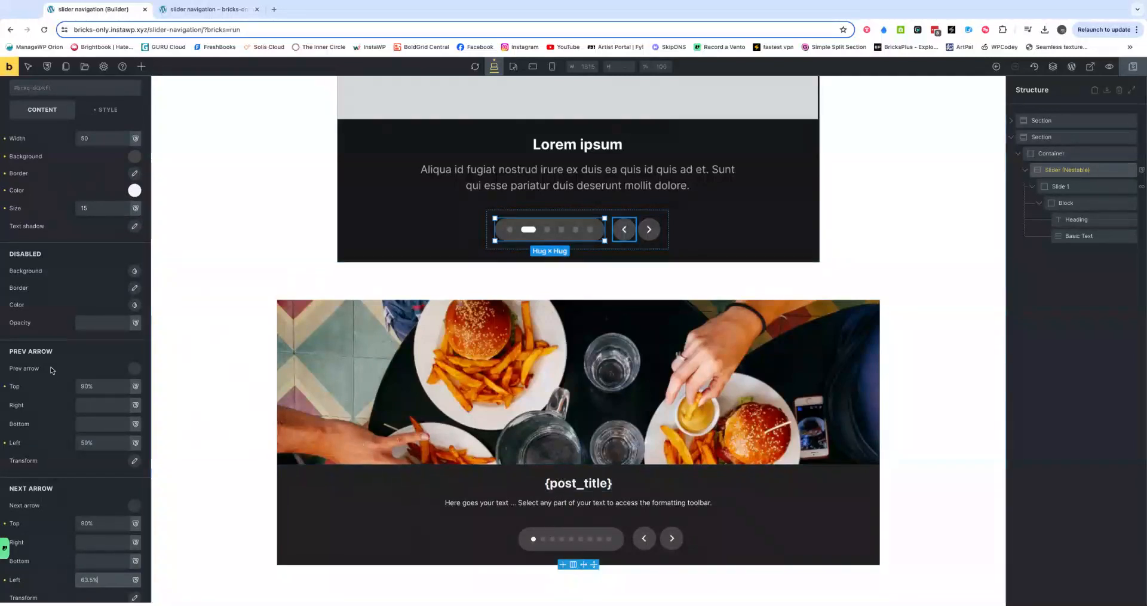
Step: Move the slider pagination to Left 38%
scroll(53, 370, down, 1)
scroll(52, 370, down, 1)
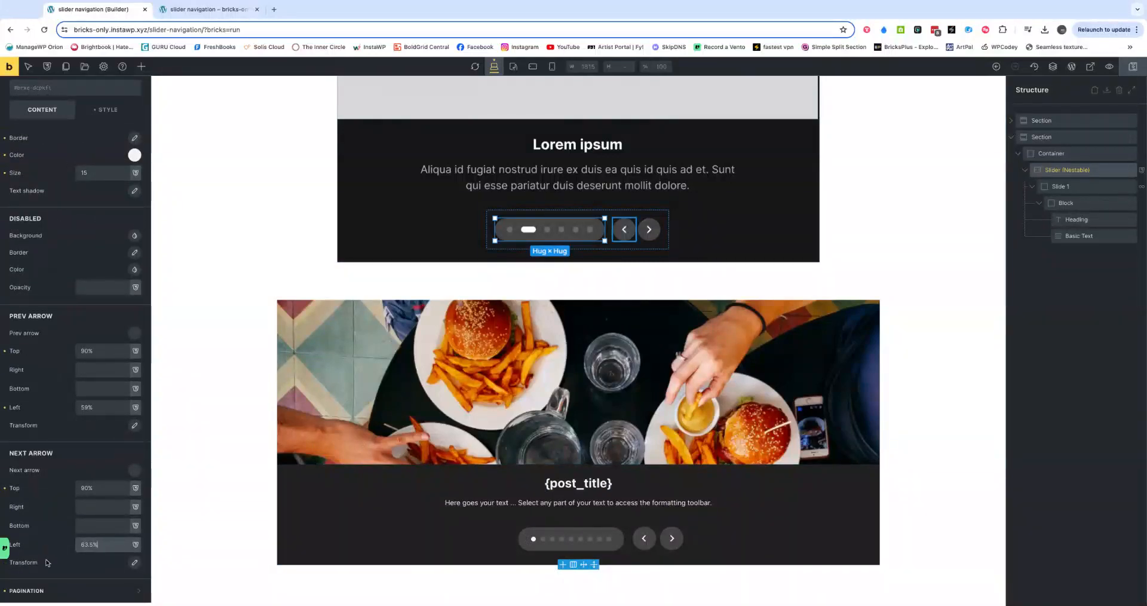
click(40, 592)
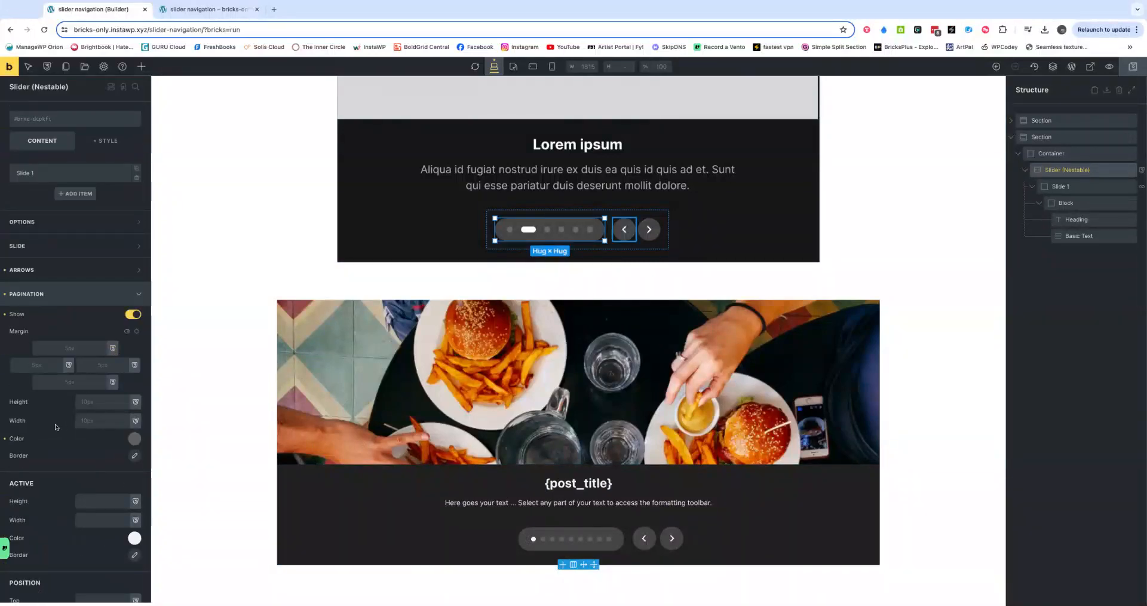
click(102, 585)
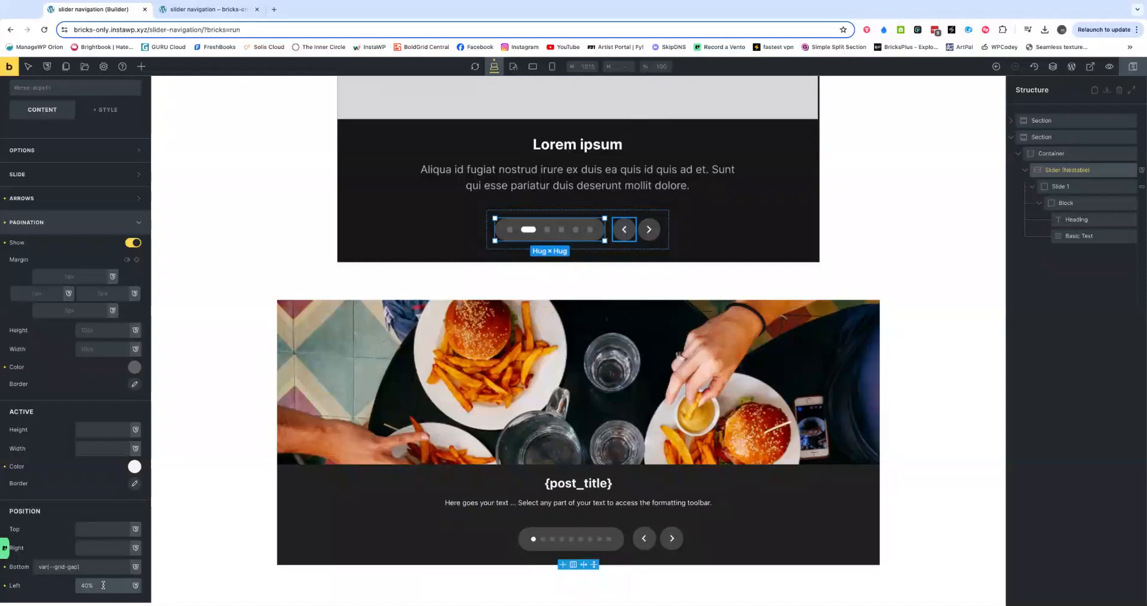
key(Down)
key(Down)
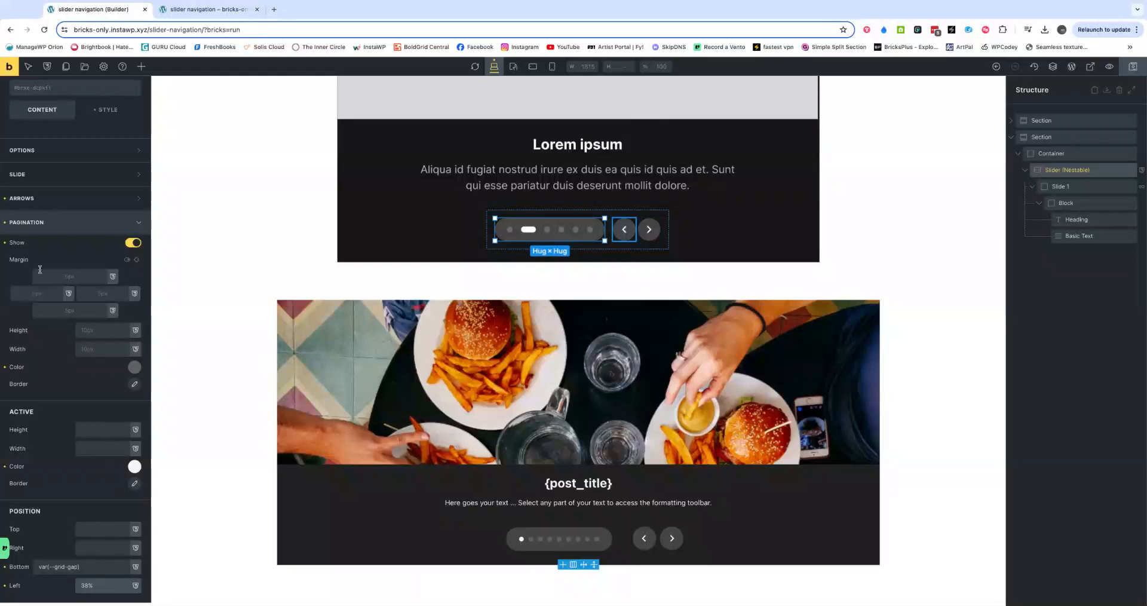
Step: Bring the arrows closer to the pagination, with the previous arrow at Left 57% and the next arrow at Left 61.5%
click(27, 223)
click(40, 272)
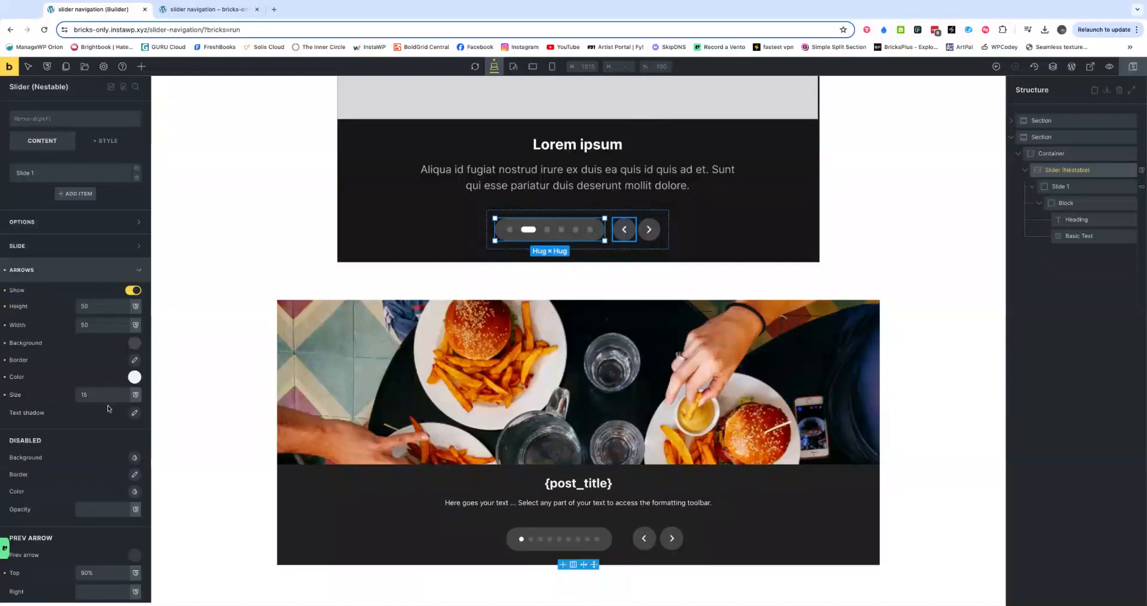
scroll(113, 408, down, 5)
click(113, 408)
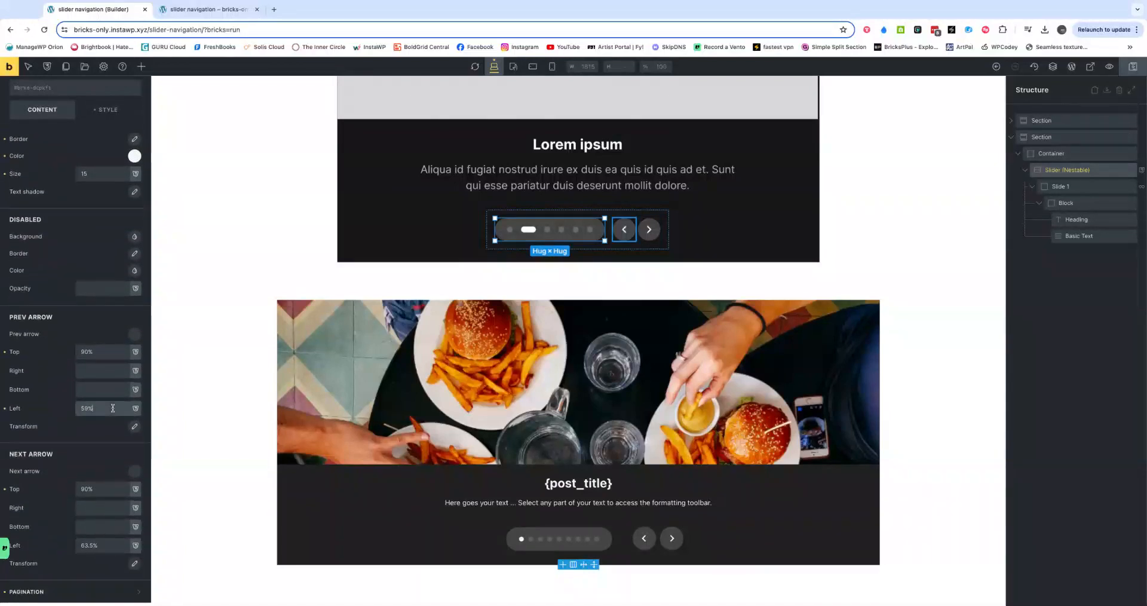
key(Down)
key(Down)
click(109, 546)
key(Down)
key(Down)
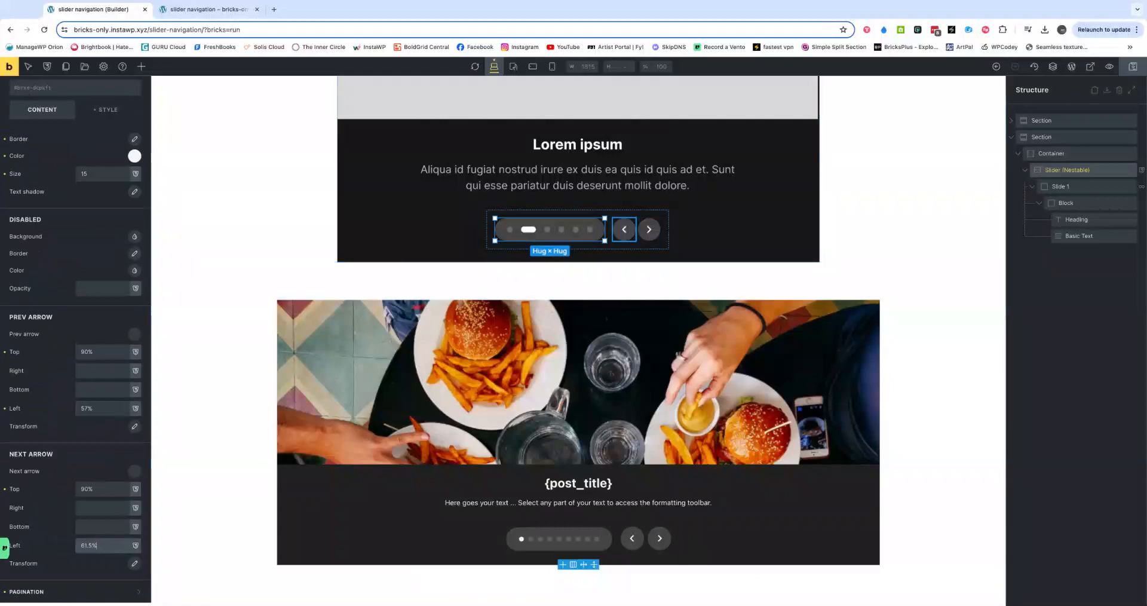
Step: Save the page and reload its front-end preview with the developer tools closed
click(1135, 67)
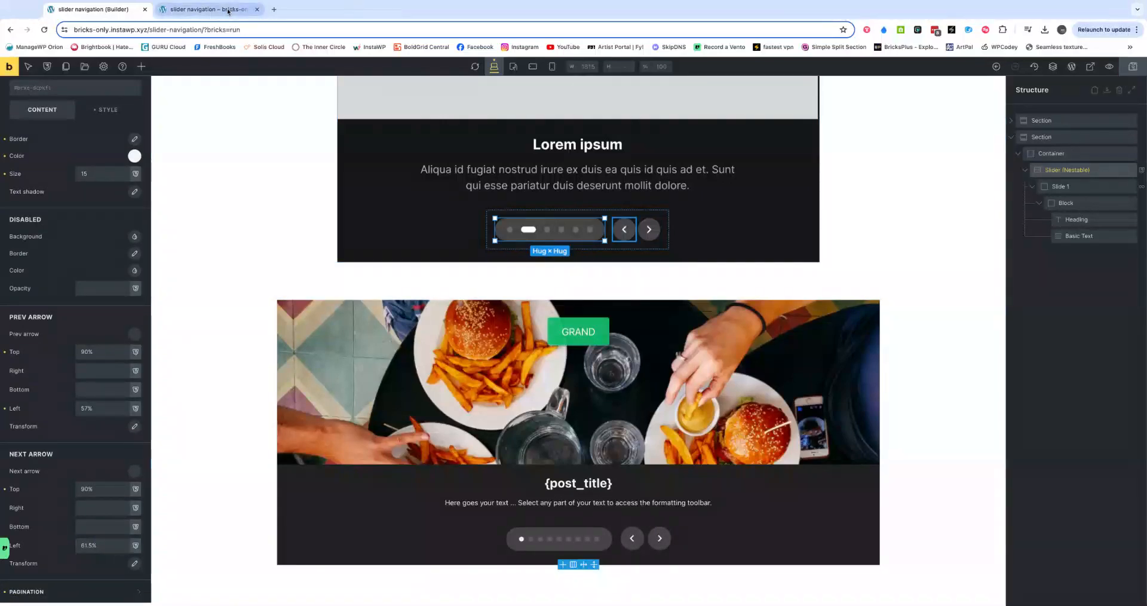
click(222, 8)
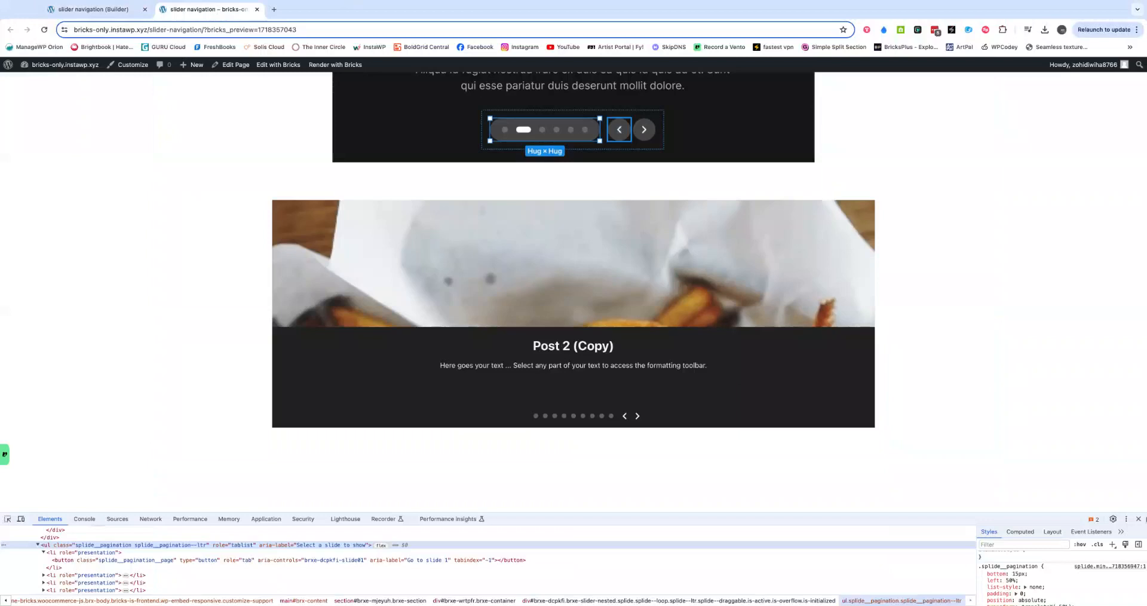
click(1138, 519)
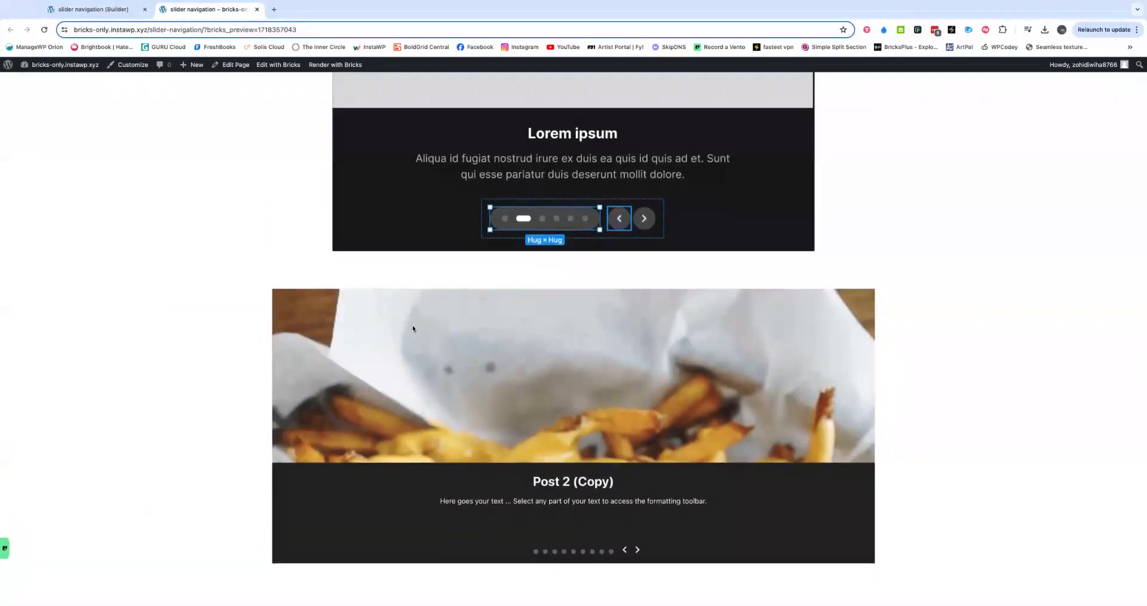
click(44, 29)
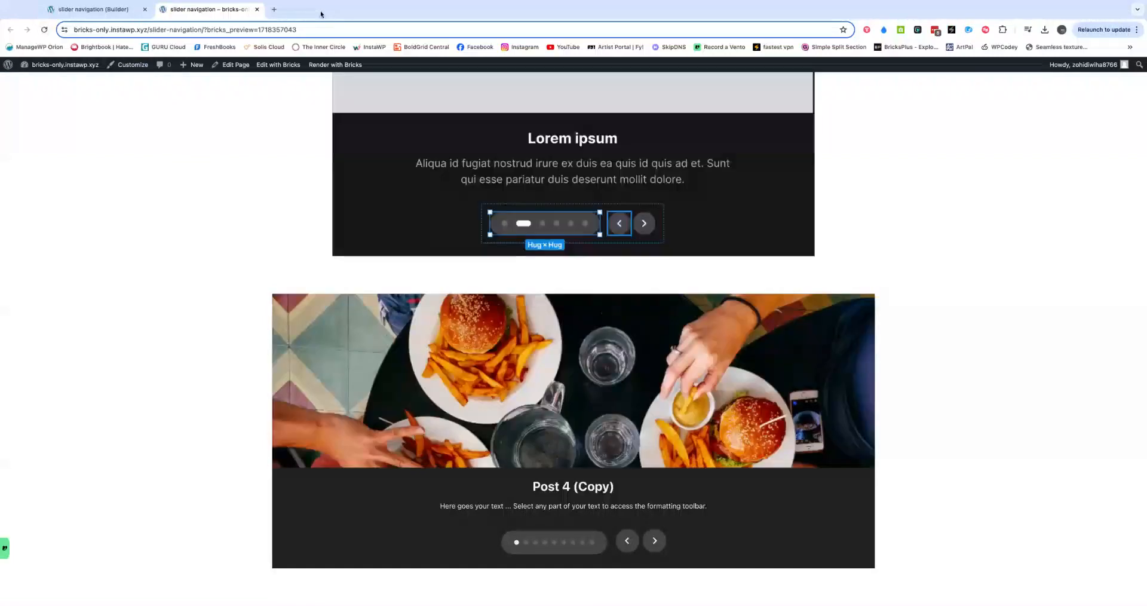
Step: Test the slider on the front end by going forward and back through the posts with the round arrows
click(654, 541)
click(655, 541)
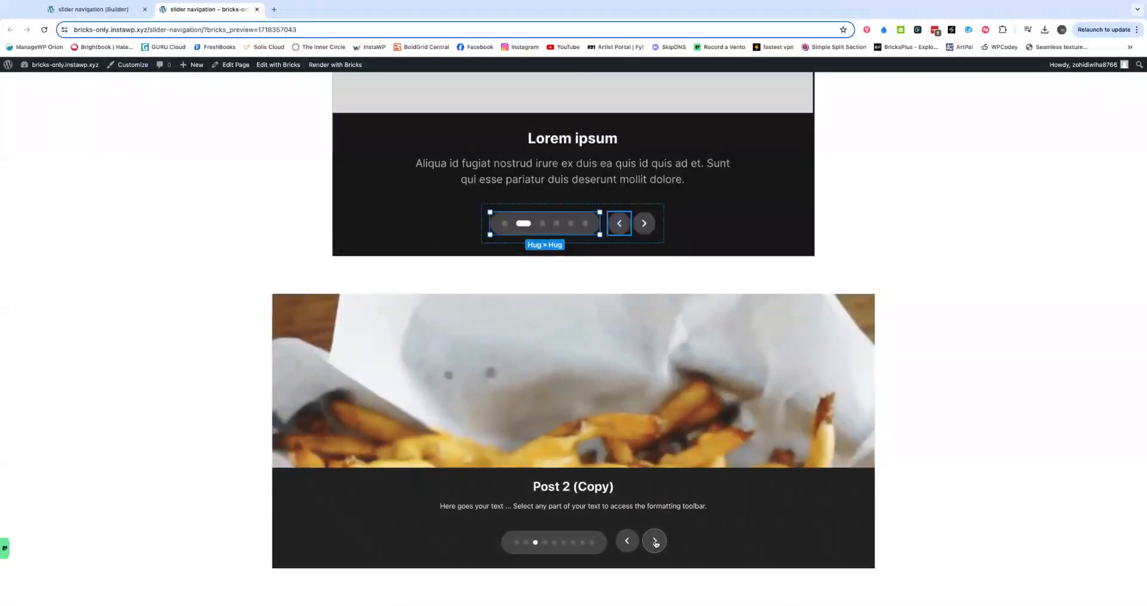
click(654, 541)
click(655, 542)
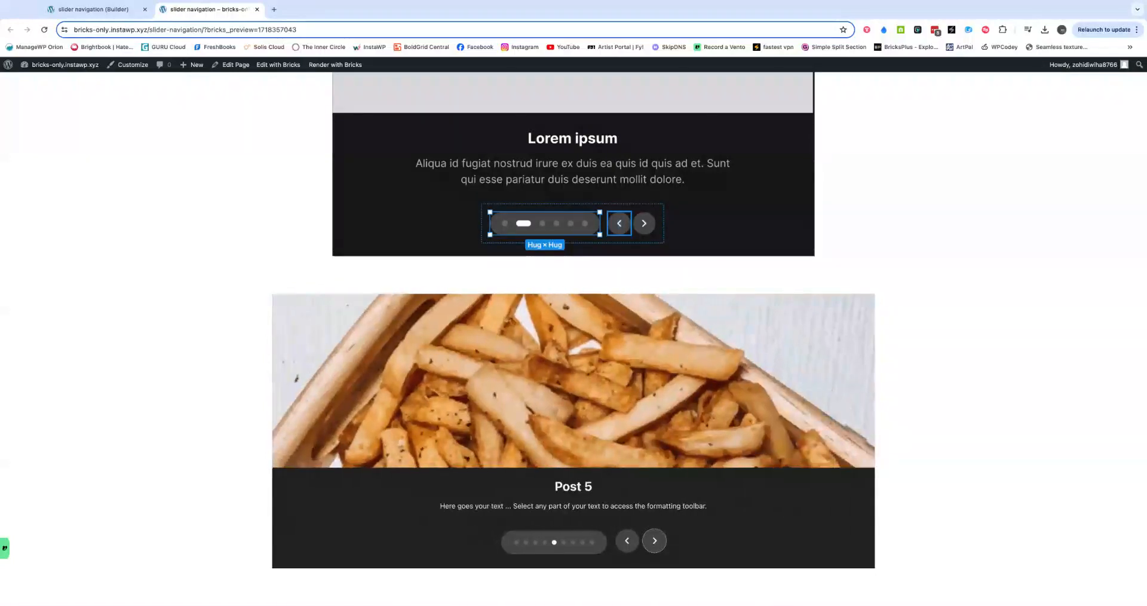
click(627, 542)
click(627, 541)
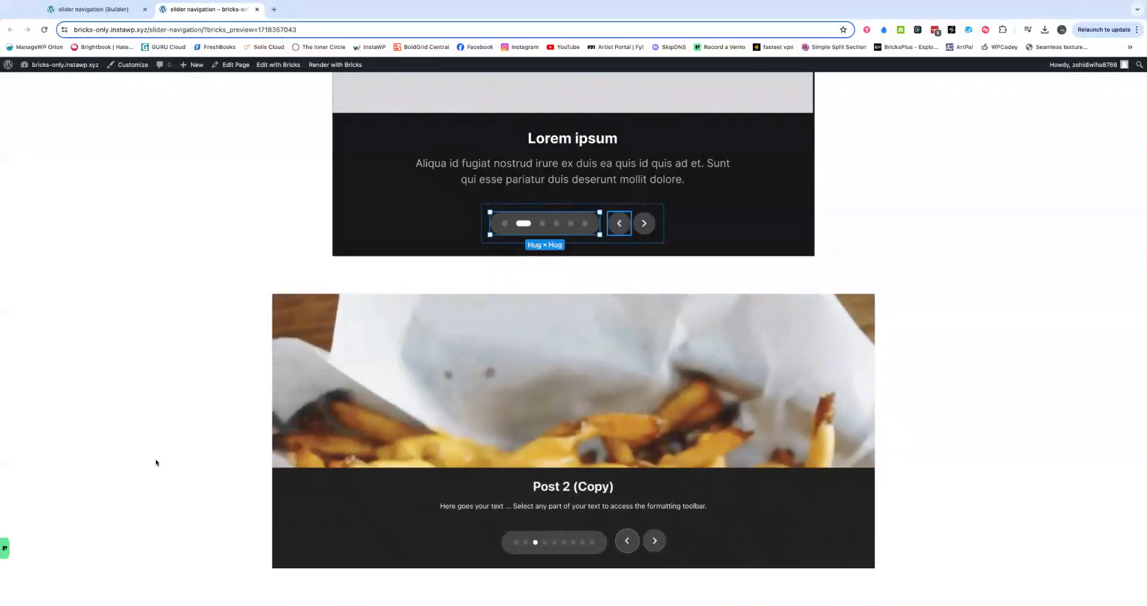
click(655, 542)
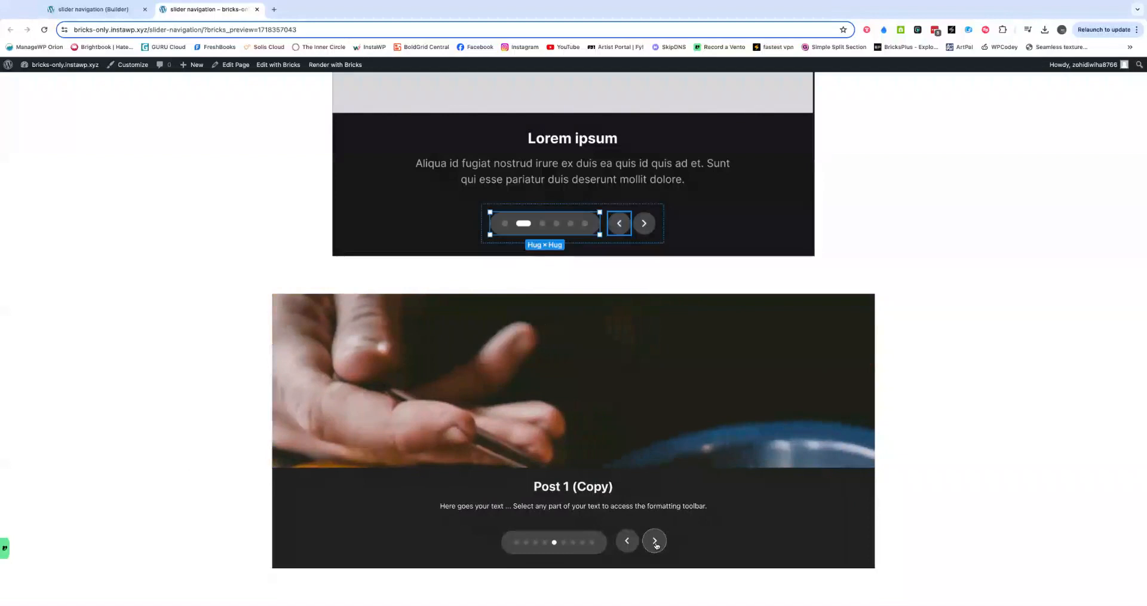
click(656, 542)
click(656, 541)
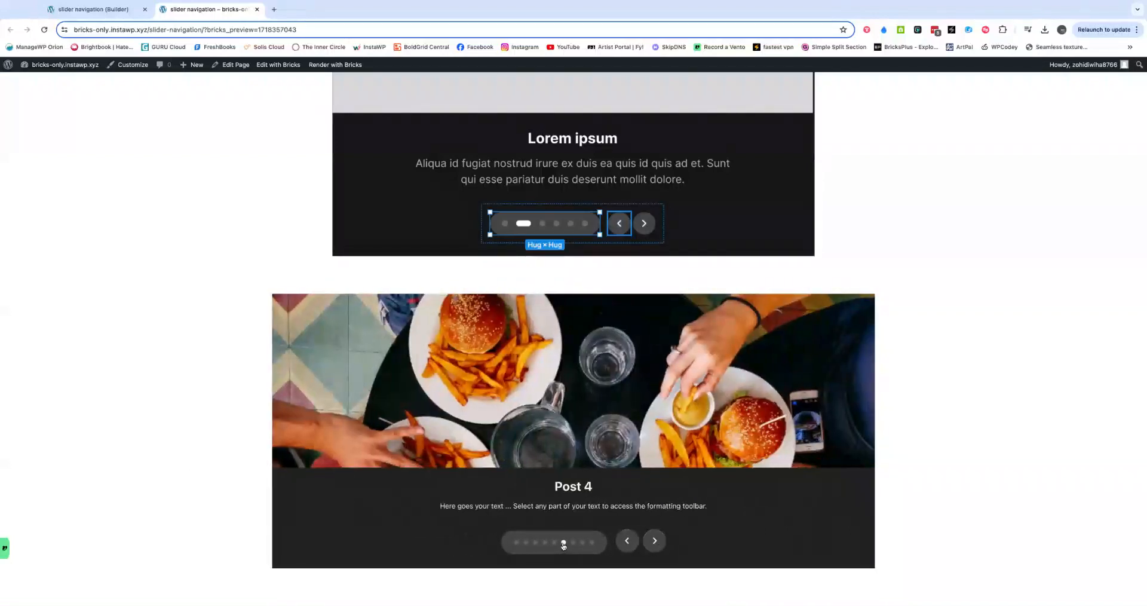
Step: Inspect the active pagination dot's class on the front end, and open the nestable slider's custom CSS in the builder
click(505, 535)
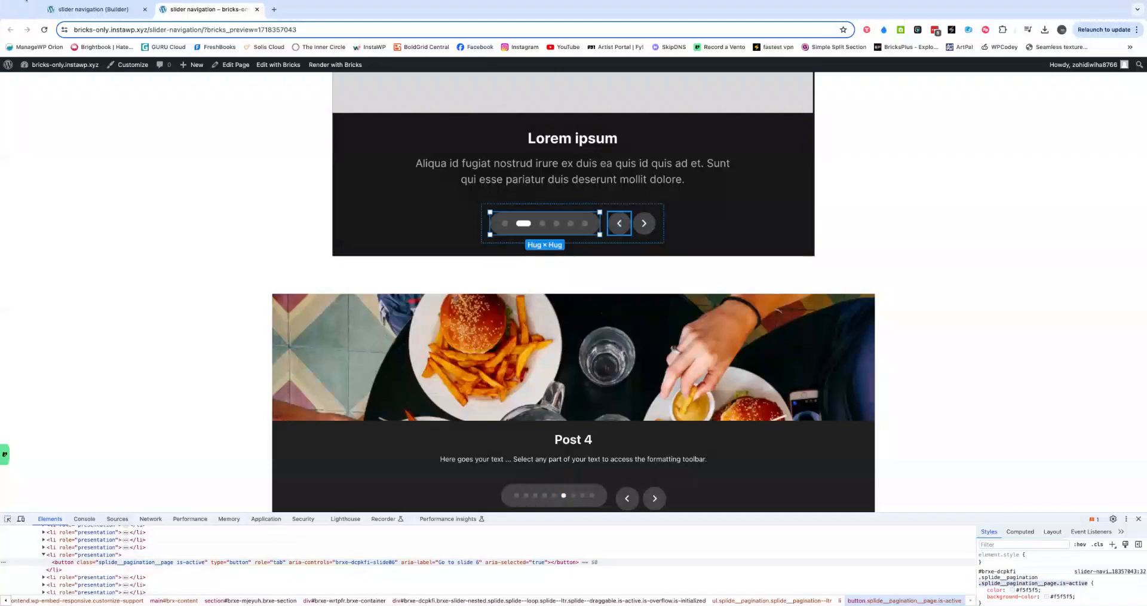
click(85, 7)
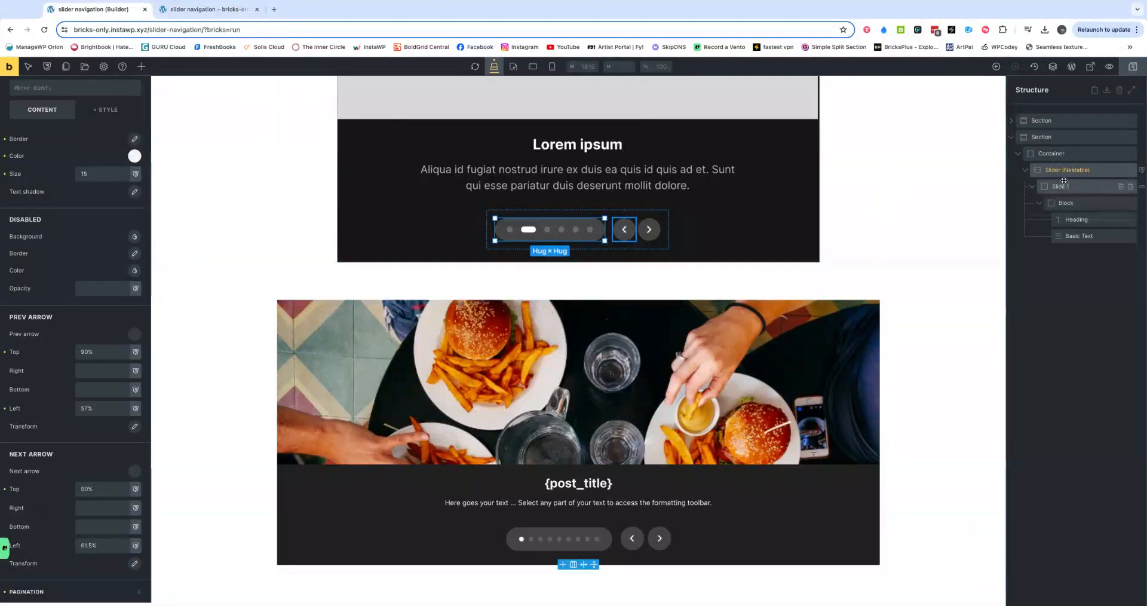
click(108, 109)
click(51, 318)
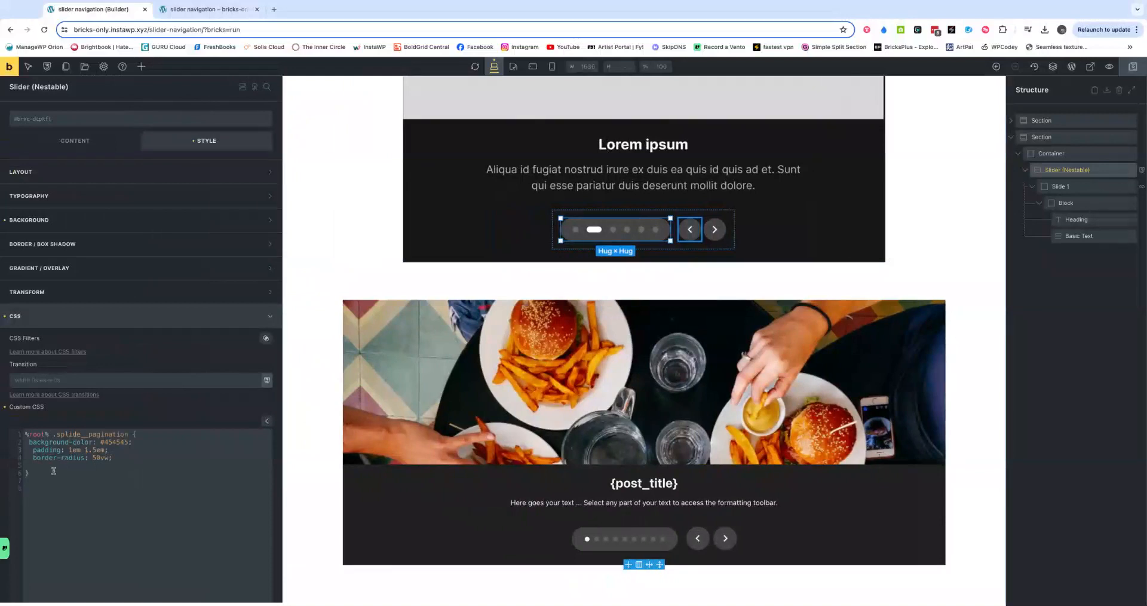
Step: Add a custom CSS rule for %root% .splide__pagination__page.is-active that sets the active dot's width to 2em
text(root%)
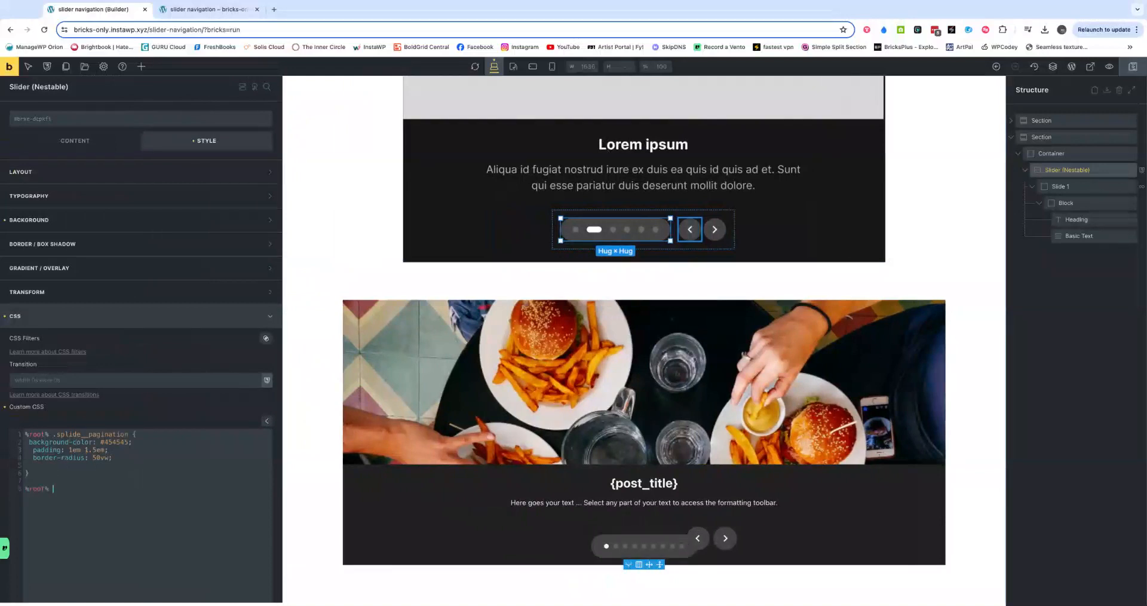
text(.splide__pagination__page.is-active)
text({})
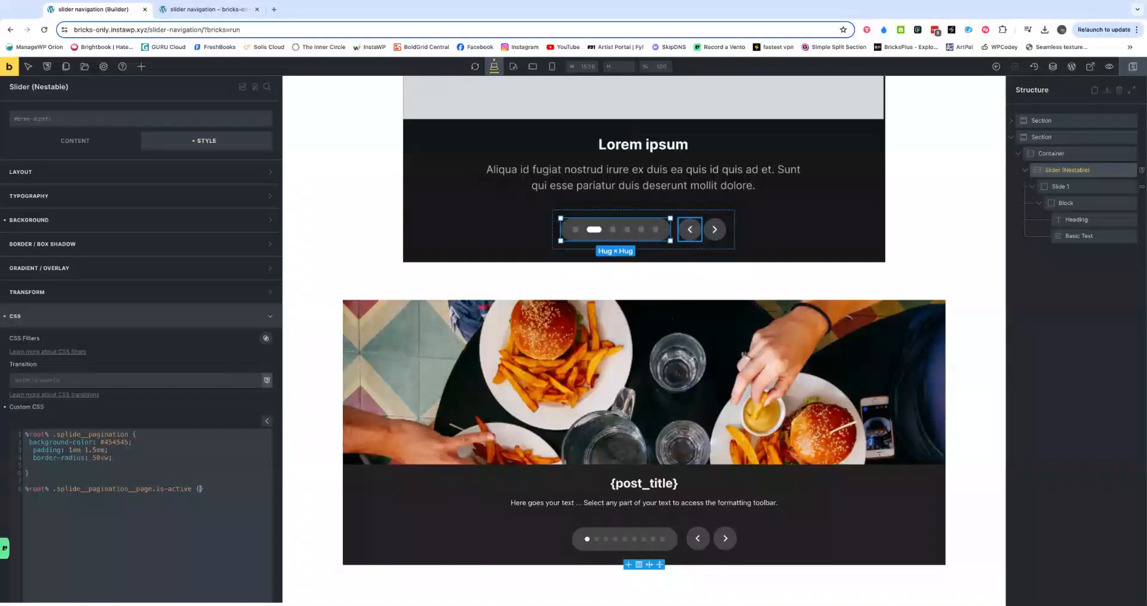
key(Return)
text(wi)
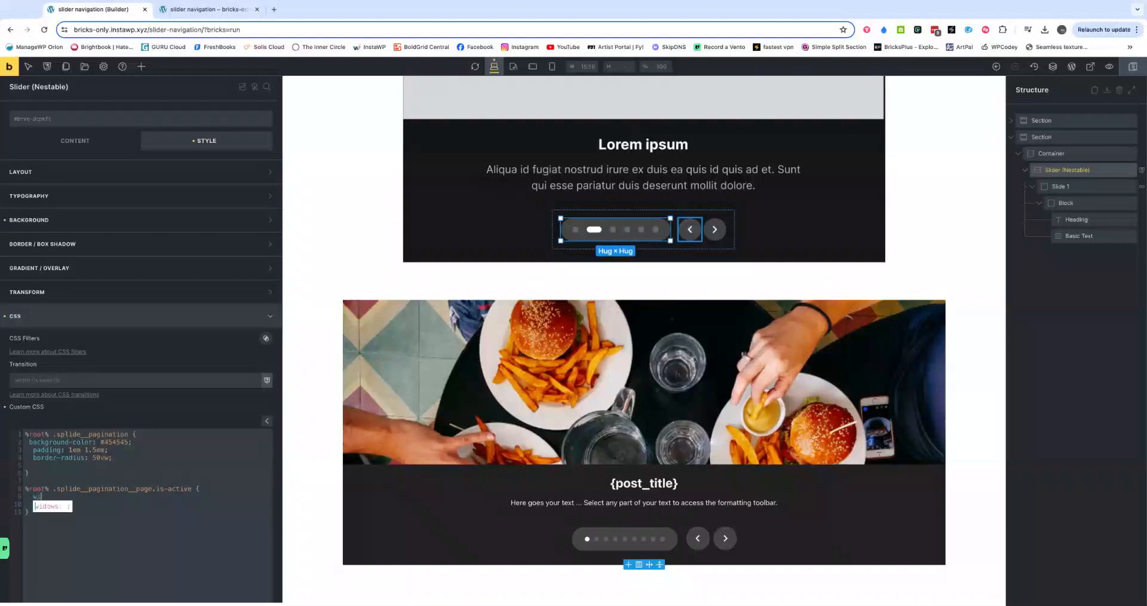
text(dth: 2em;   )
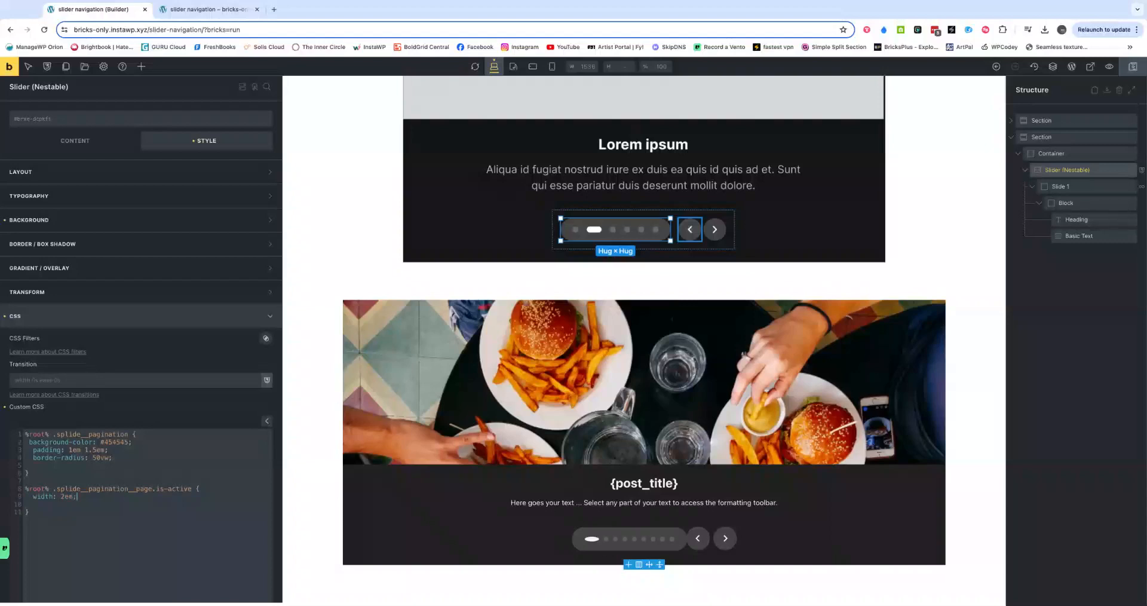
Step: Give the active dot rule a border-radius of 0.25em and set its width to 1.5em
text(border)
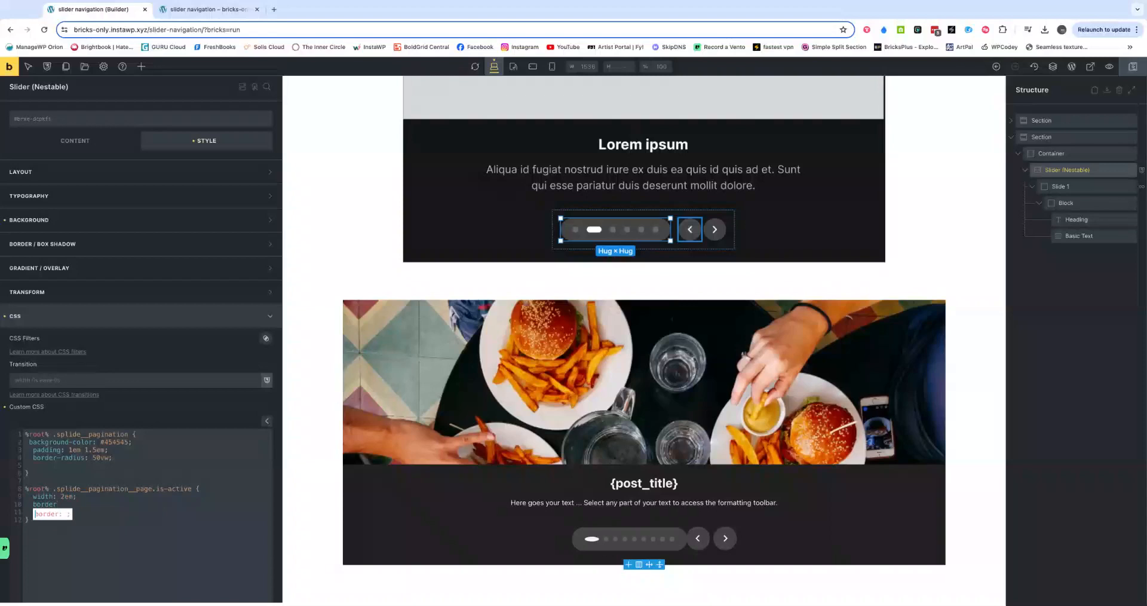
text(-radius: 0.25)
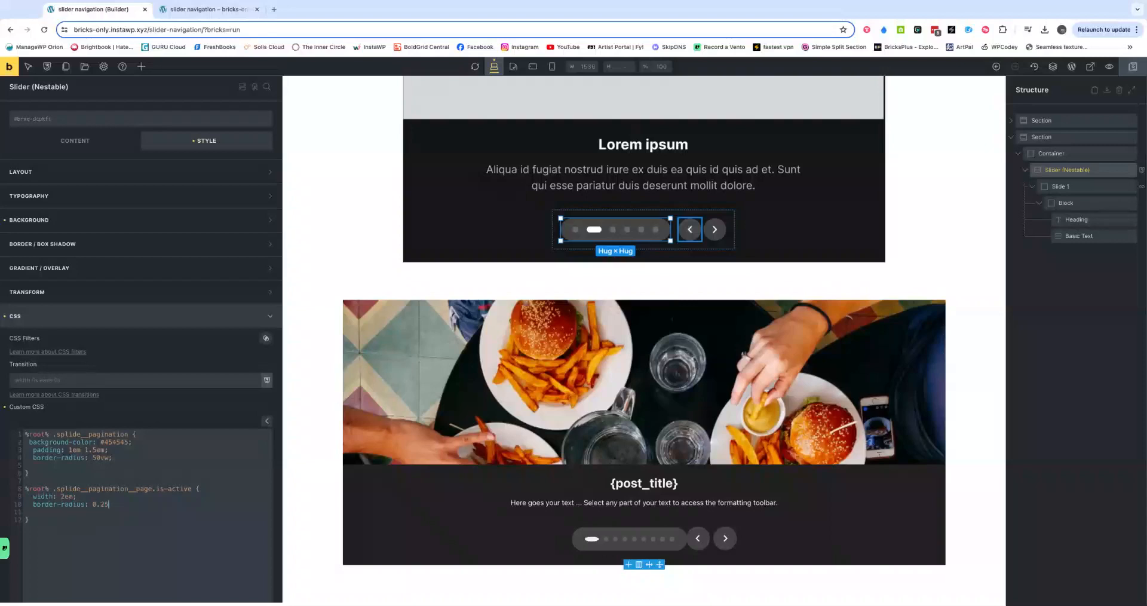
text(em)
double_click(65, 495)
key(BackSpace)
text(1.5)
click(120, 504)
Step: Reload the page's front-end preview and close the developer tools
click(222, 12)
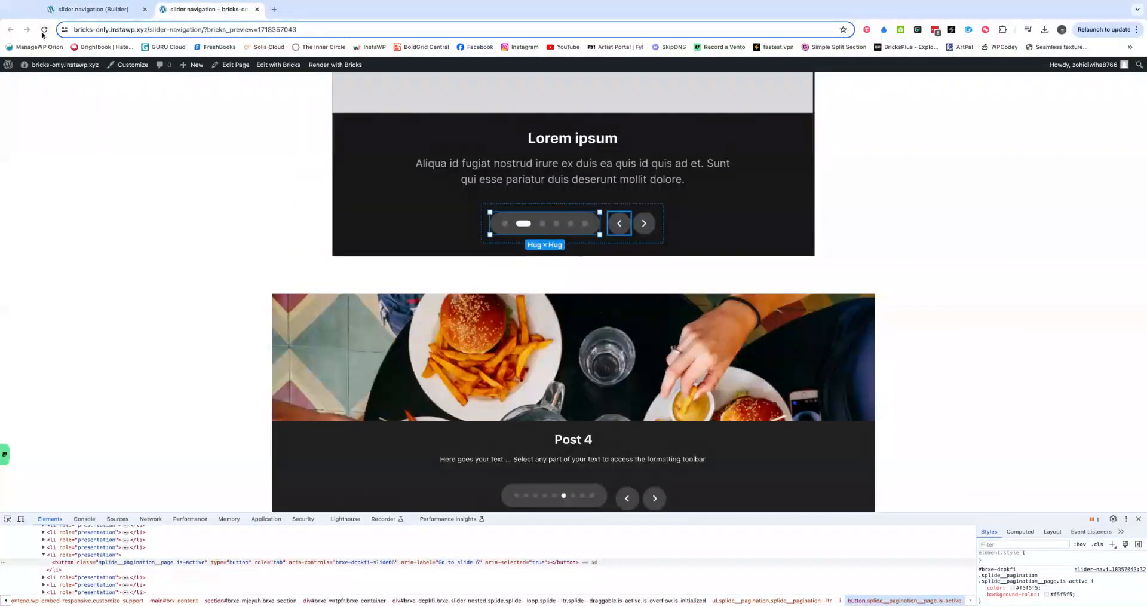
click(44, 30)
click(1138, 519)
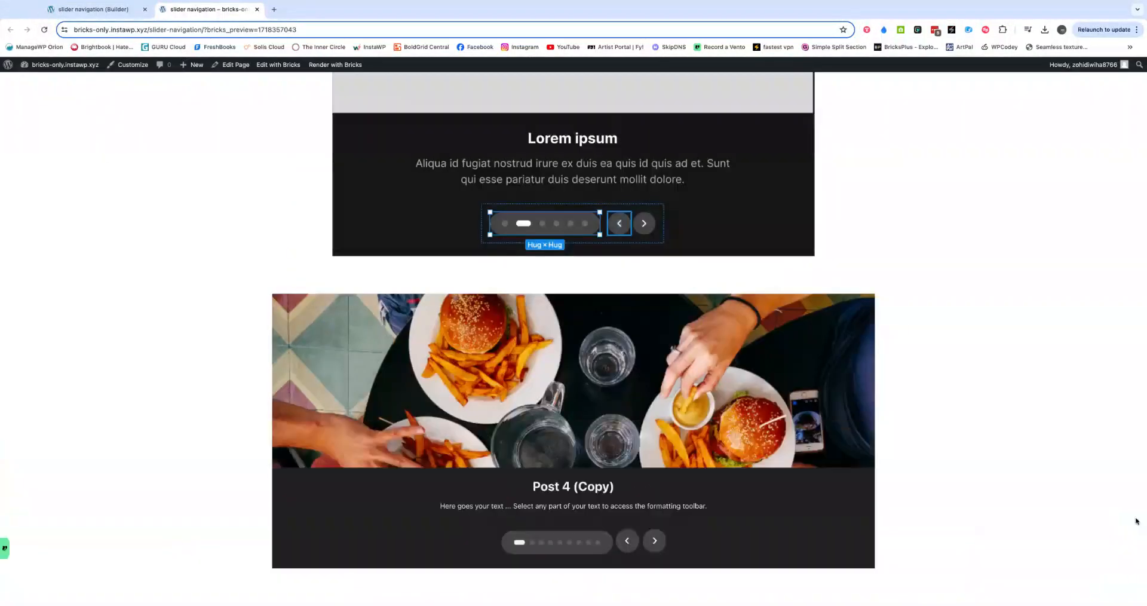
Step: Test the elongated active dot on the front end by going forward and back through the posts with the slider arrows
click(655, 542)
click(654, 541)
click(655, 542)
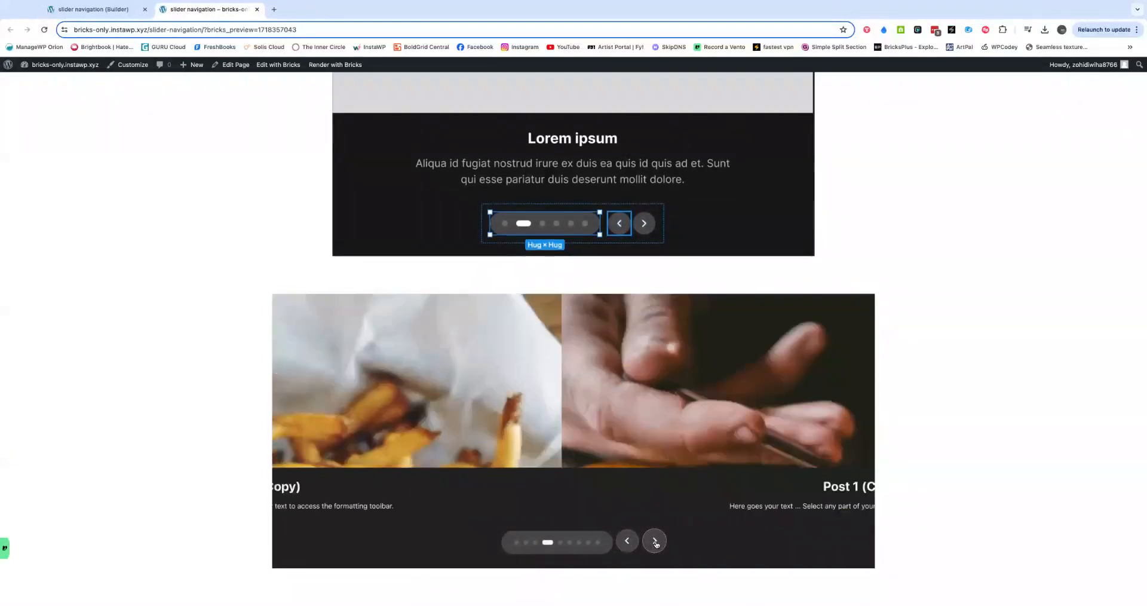
click(654, 541)
click(655, 541)
click(655, 541)
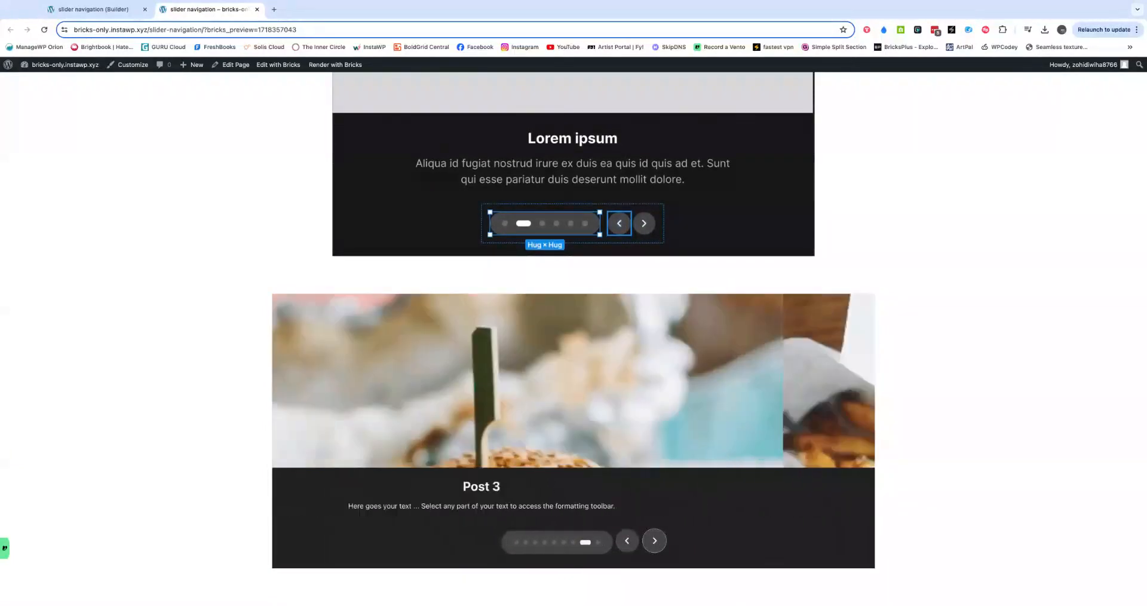
click(655, 541)
click(655, 541)
click(626, 541)
click(626, 541)
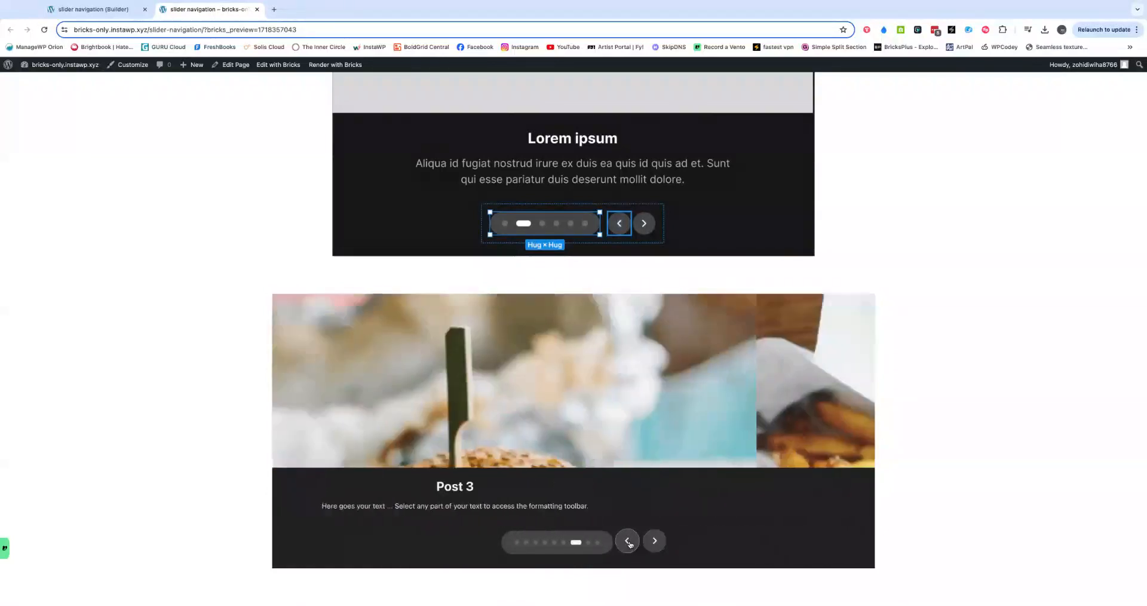
click(627, 541)
click(627, 541)
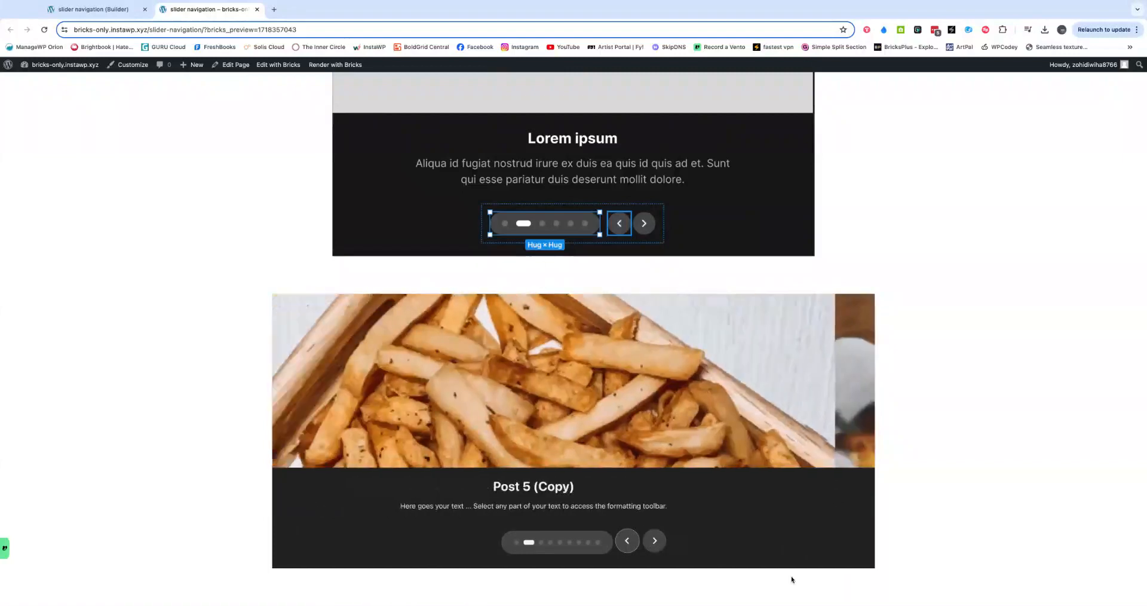
click(655, 541)
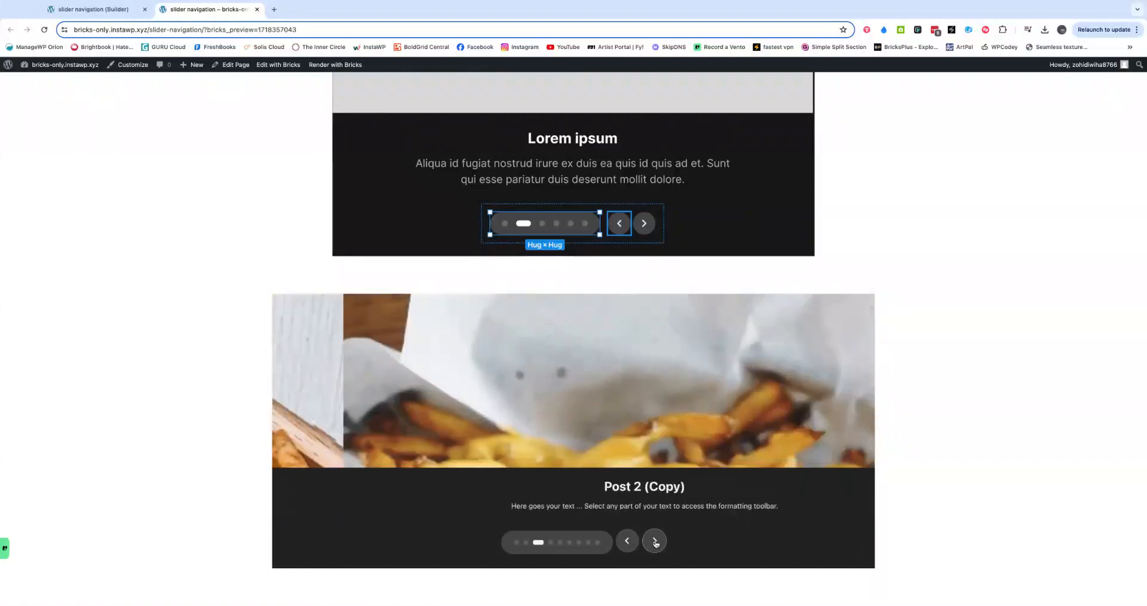
click(655, 541)
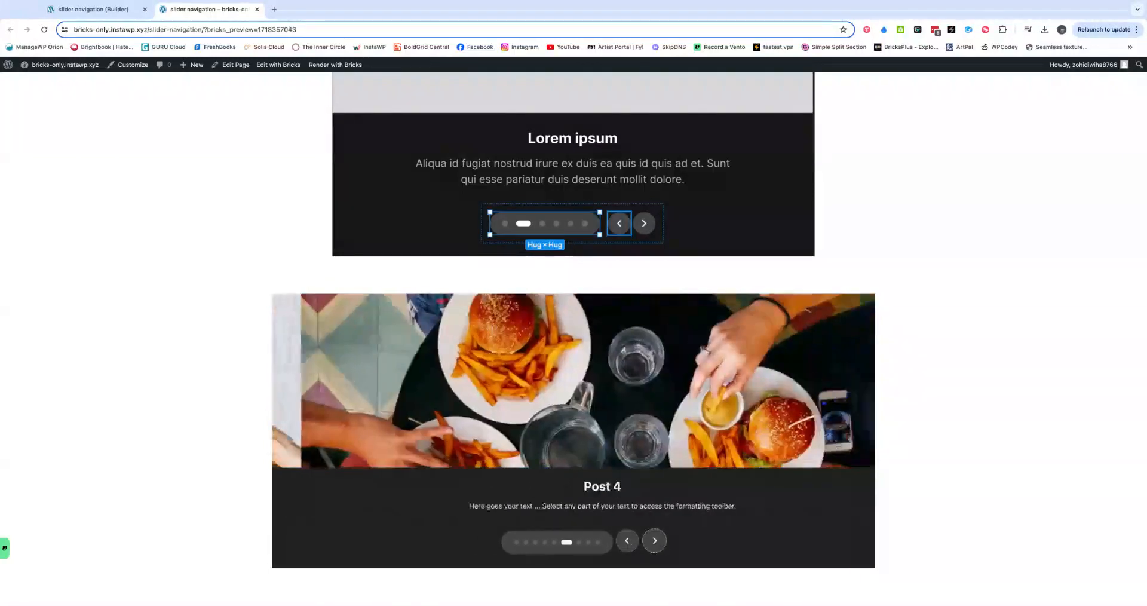
click(654, 540)
click(627, 542)
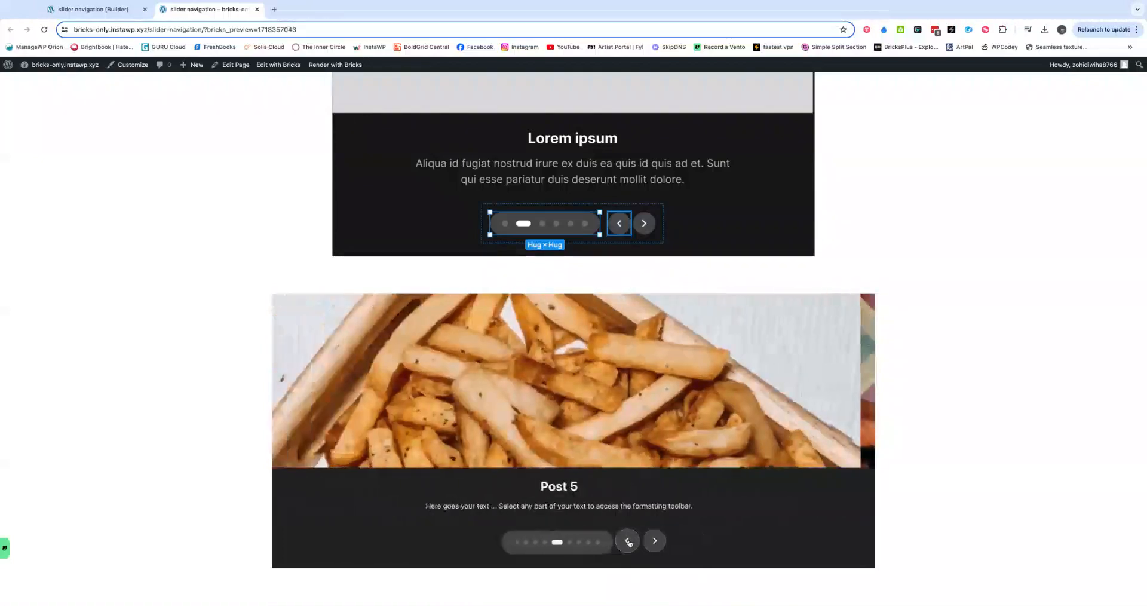
click(628, 542)
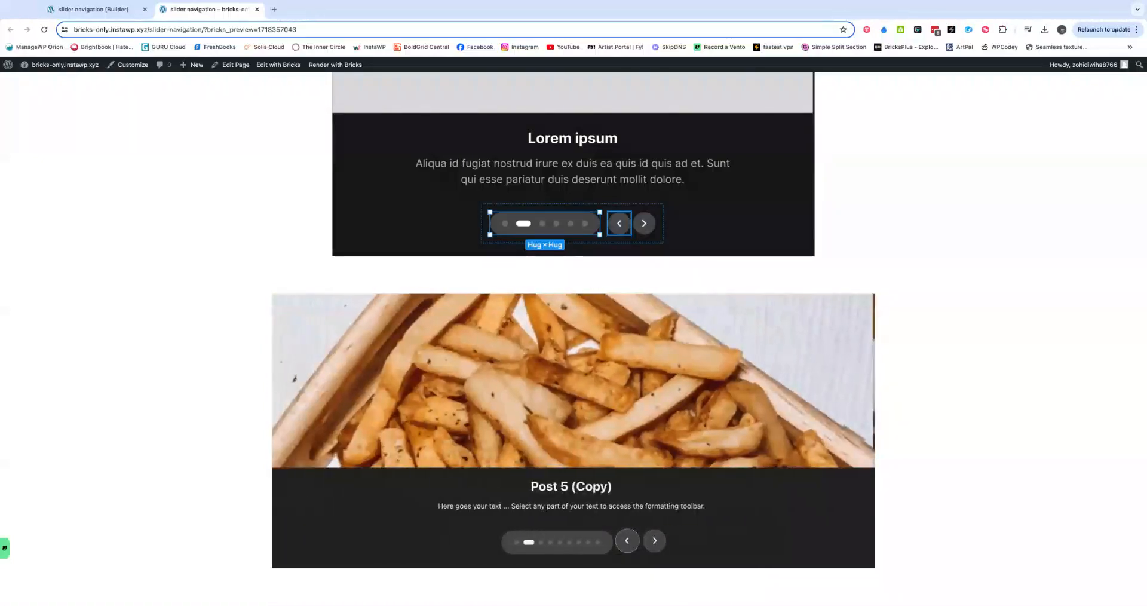
click(628, 541)
click(655, 541)
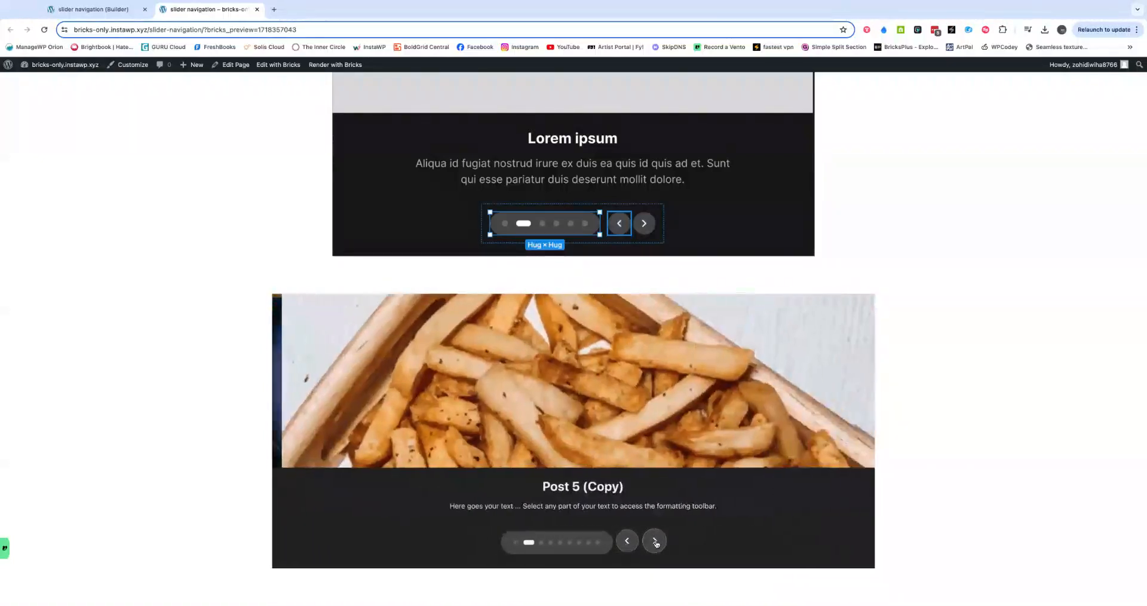
click(655, 542)
click(656, 542)
click(656, 541)
click(655, 541)
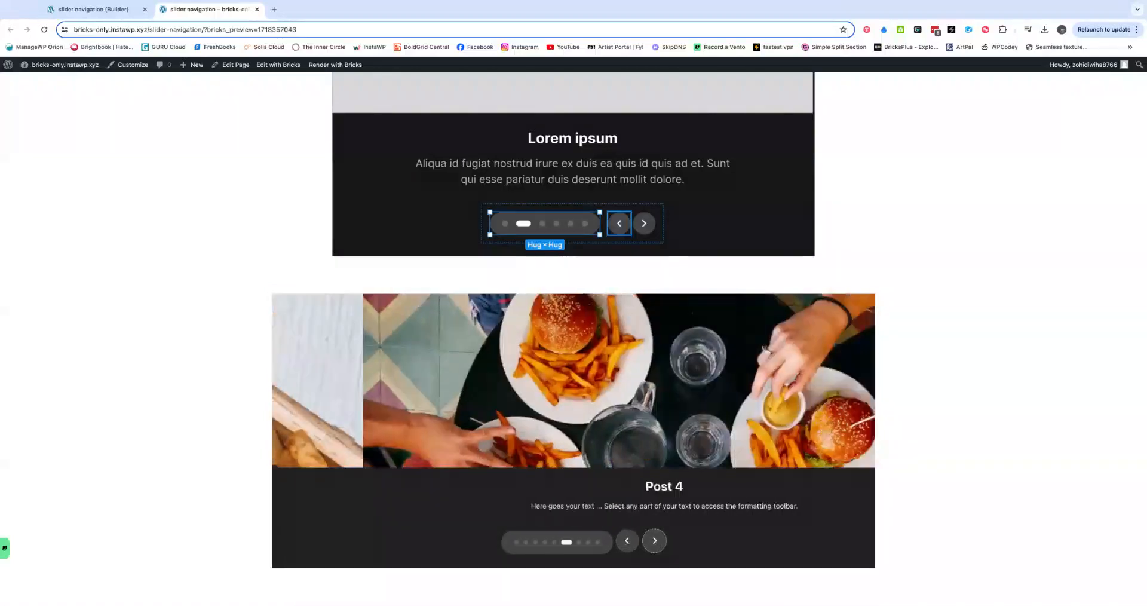
click(655, 541)
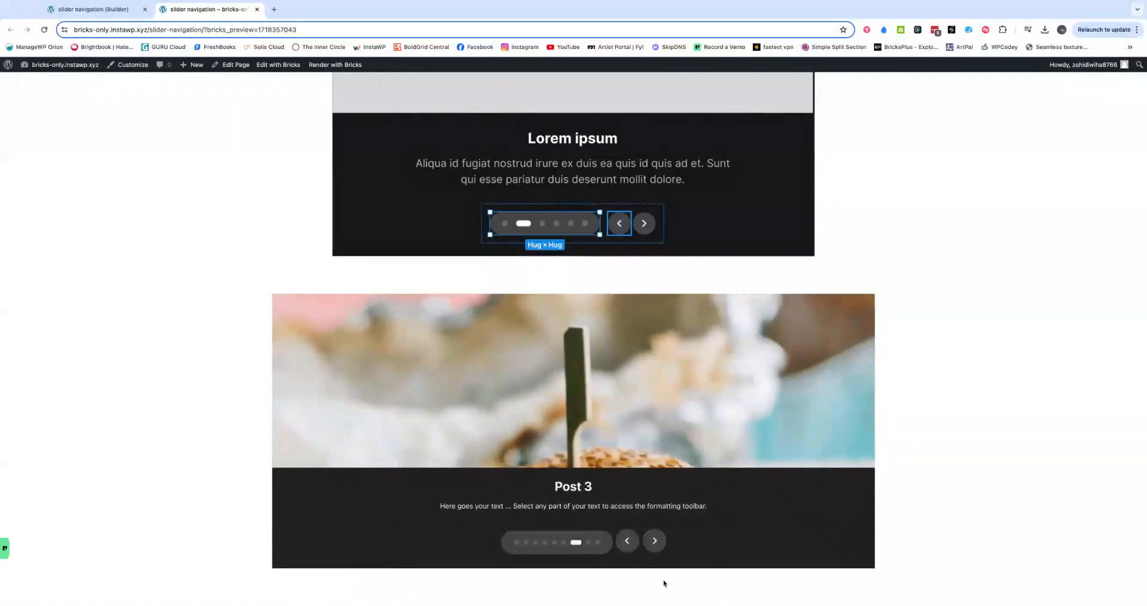
click(627, 541)
click(628, 540)
click(627, 540)
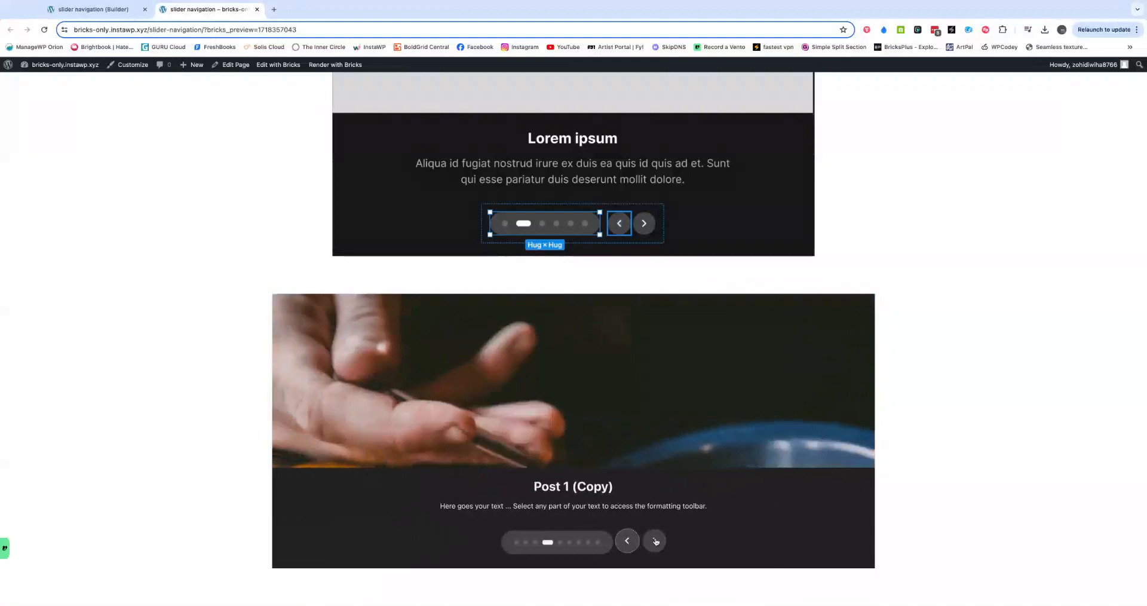
click(654, 541)
click(654, 540)
click(654, 541)
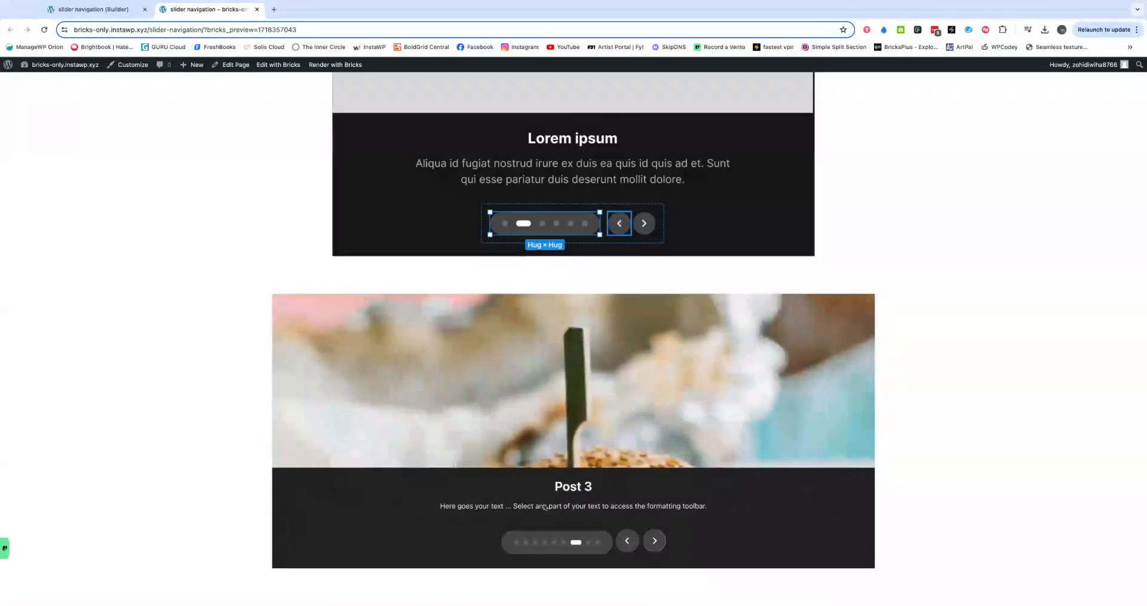
click(627, 541)
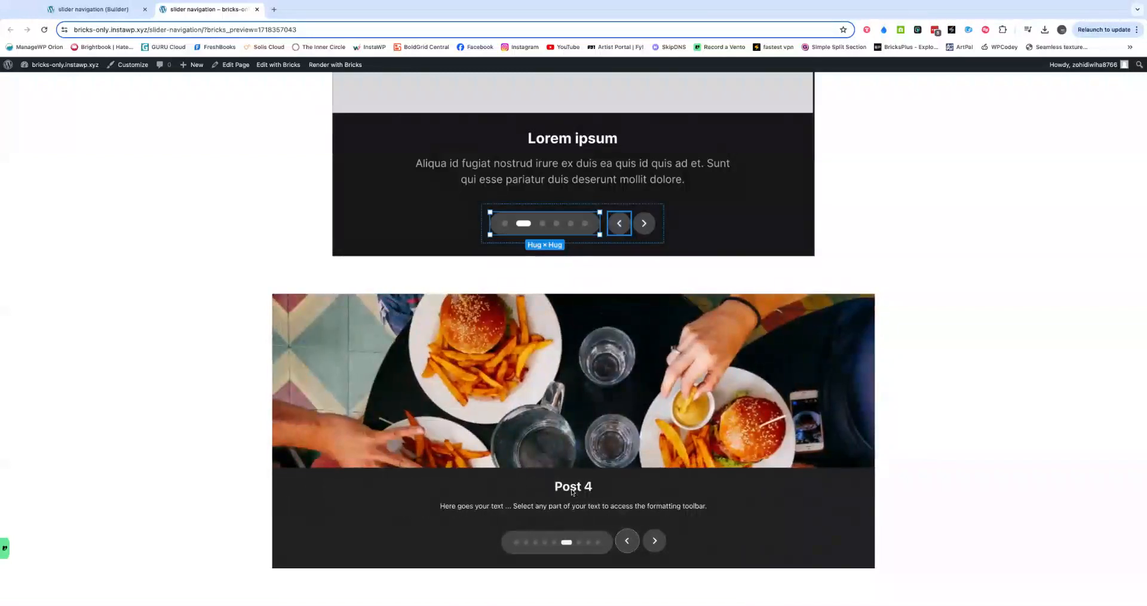
click(626, 540)
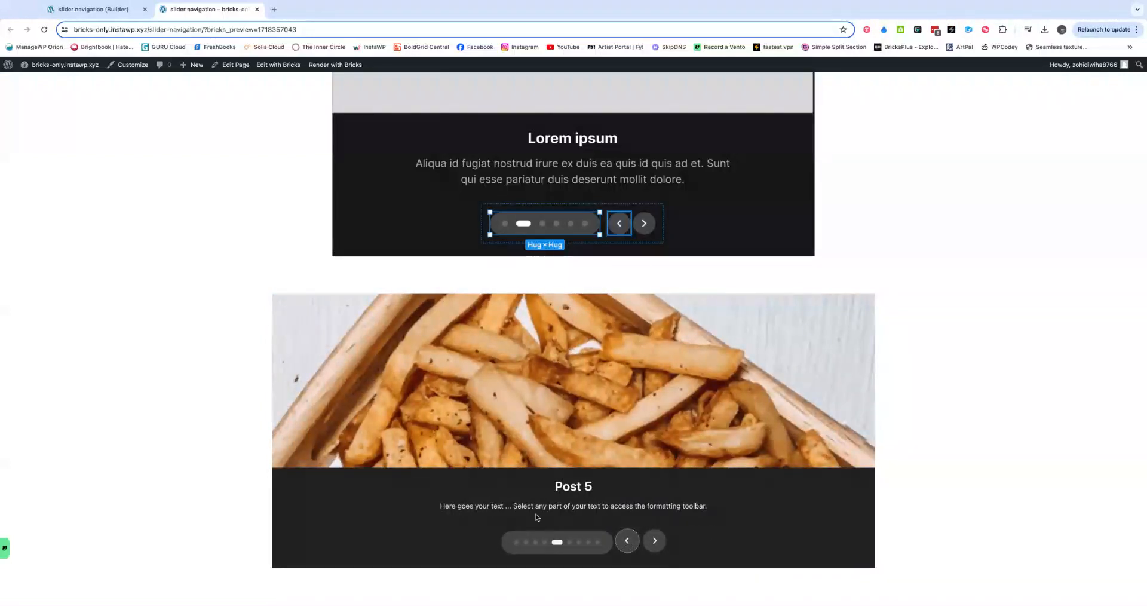
click(627, 541)
click(627, 541)
click(626, 540)
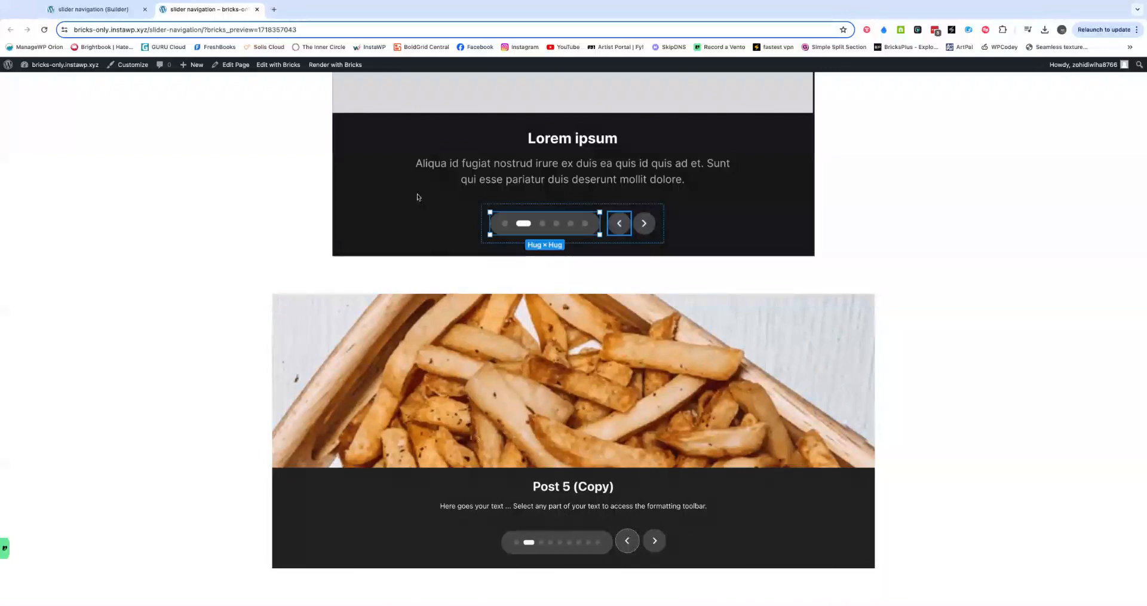
Step: Add a transition of all 0.3s ease to the active pagination dot's rule in the slider's custom CSS
click(109, 6)
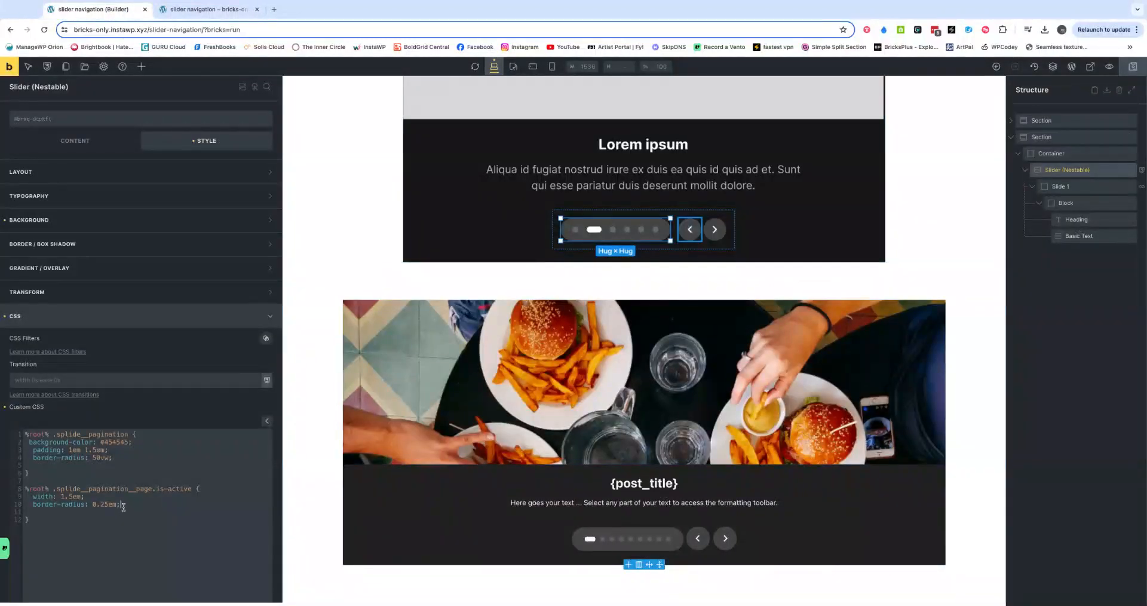
text(transition)
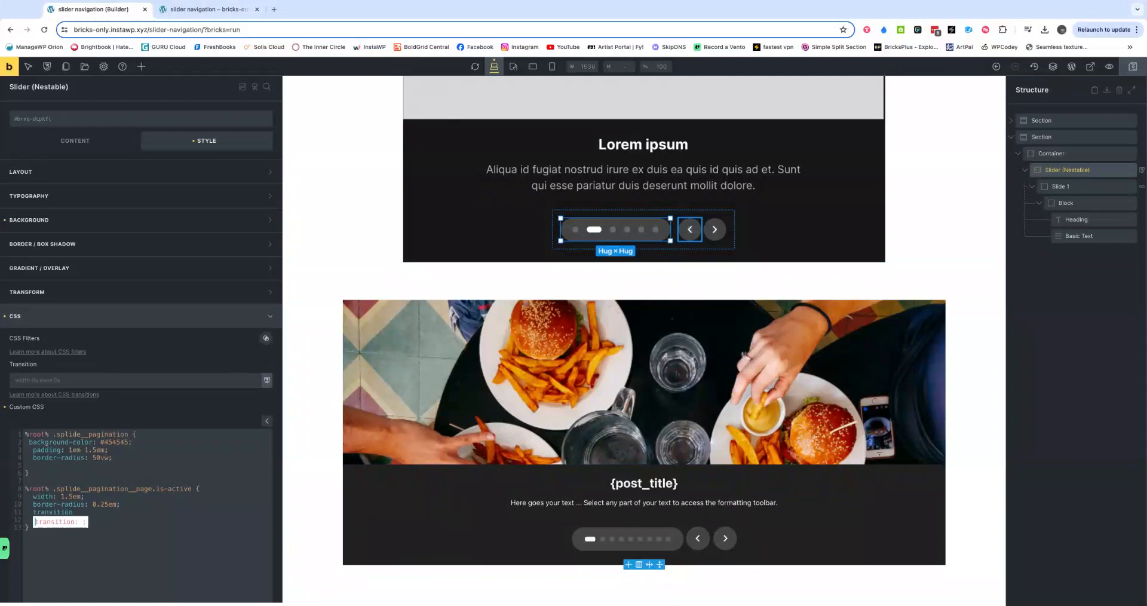
text(: all )
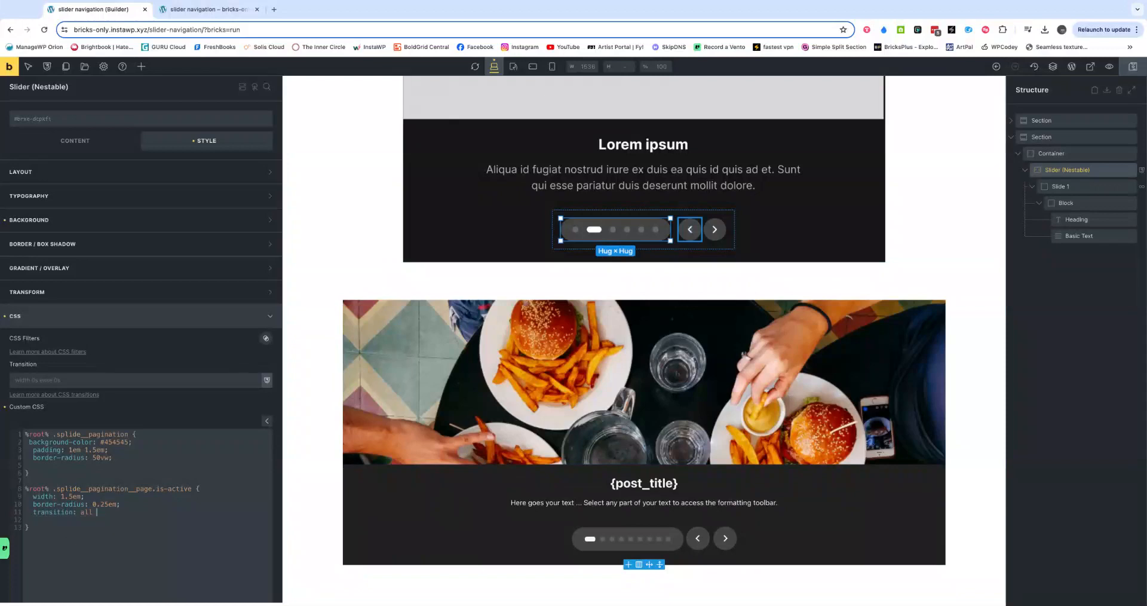
text(0.3s ease;)
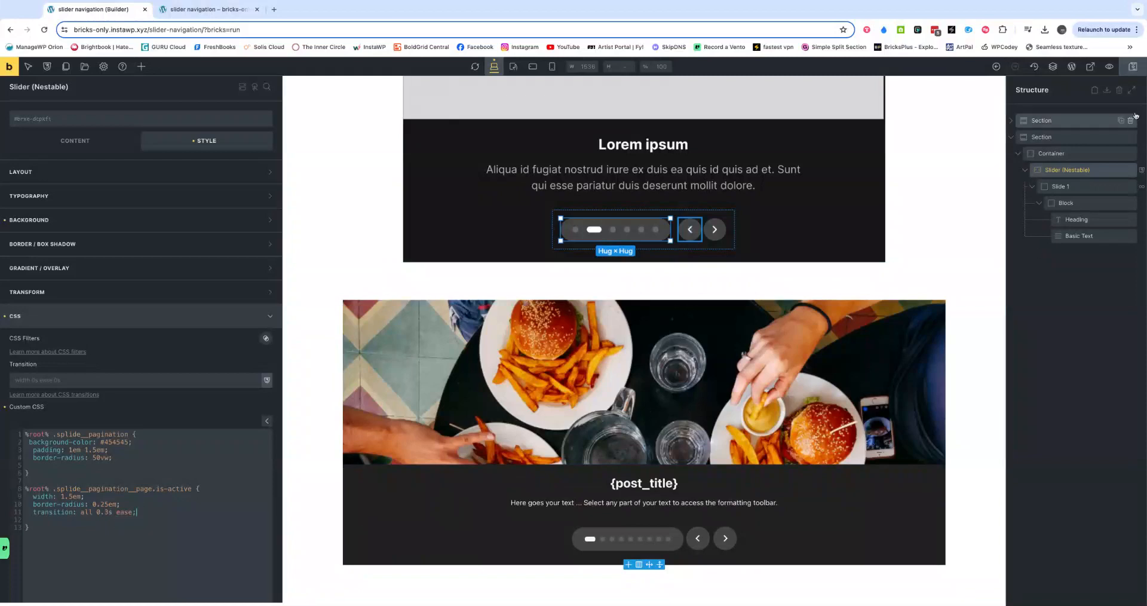
Step: Reload the front-end preview and check the active dot's transition by moving through the posts in both directions
click(227, 9)
click(44, 30)
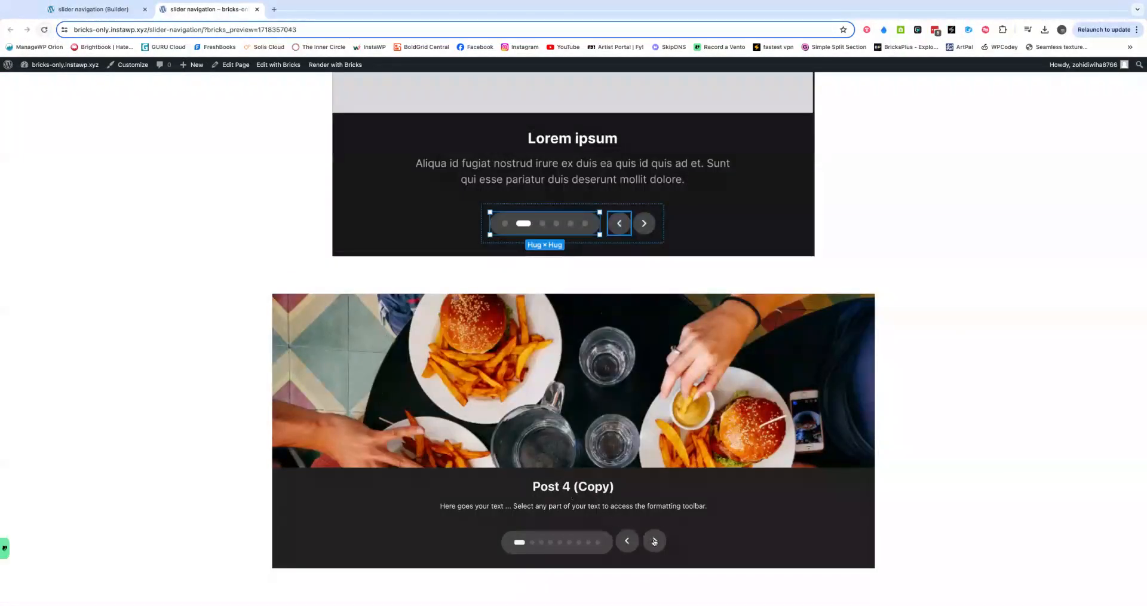
click(654, 541)
click(654, 541)
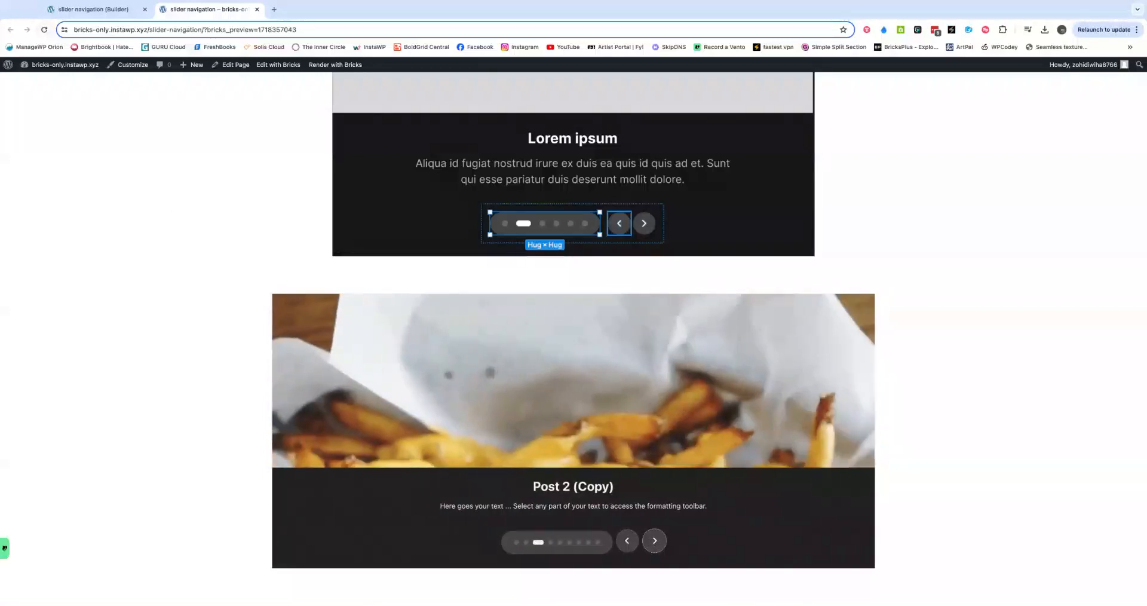
click(654, 542)
click(654, 541)
click(627, 541)
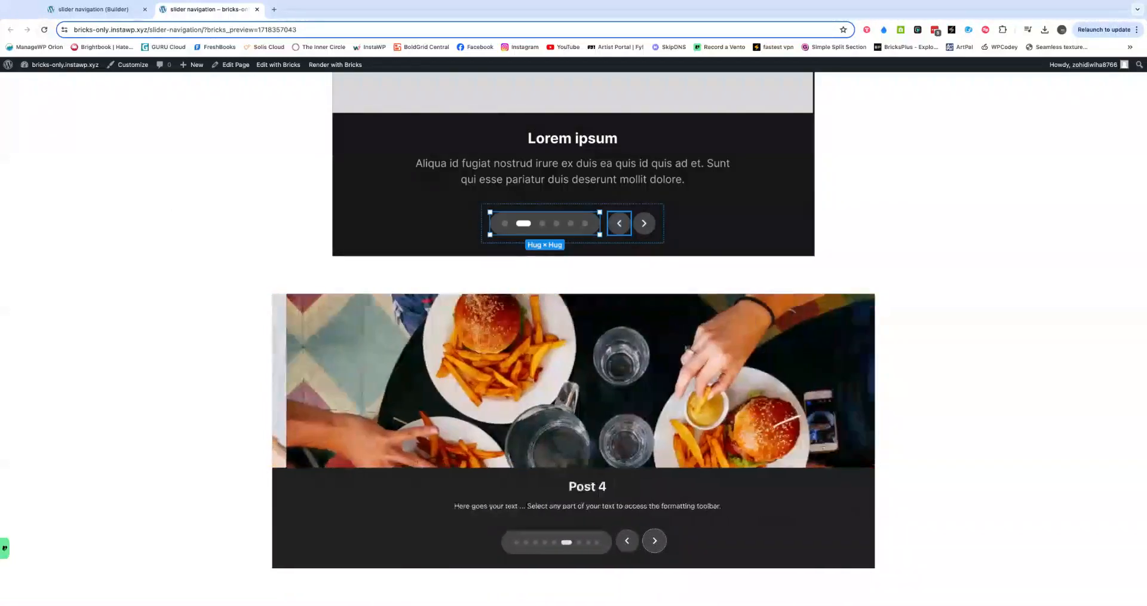
click(627, 541)
click(627, 541)
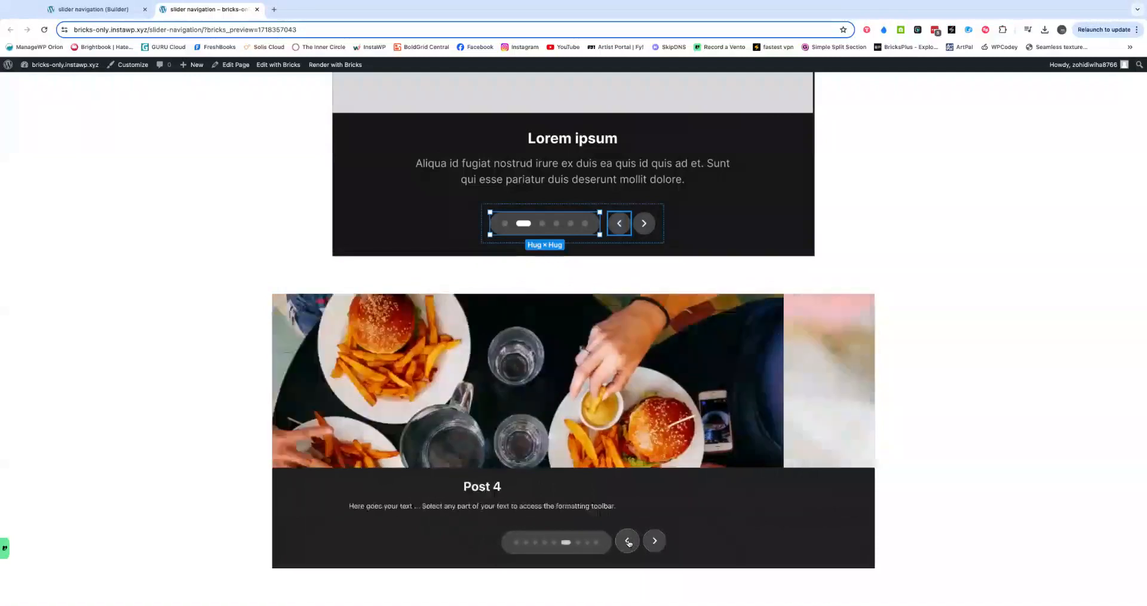
click(628, 541)
click(627, 541)
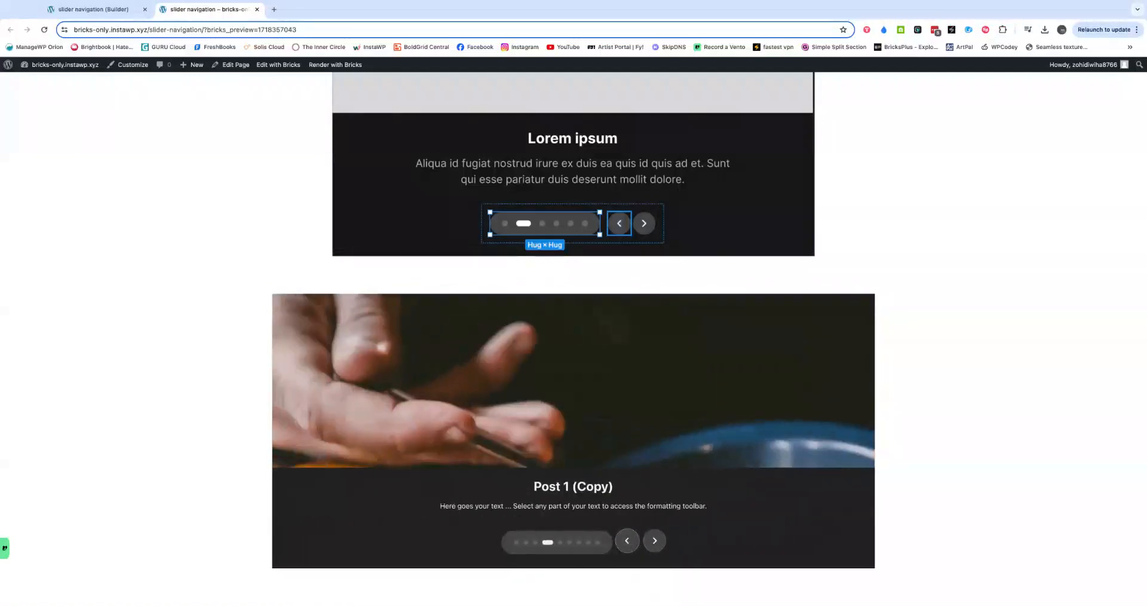
click(627, 541)
click(627, 542)
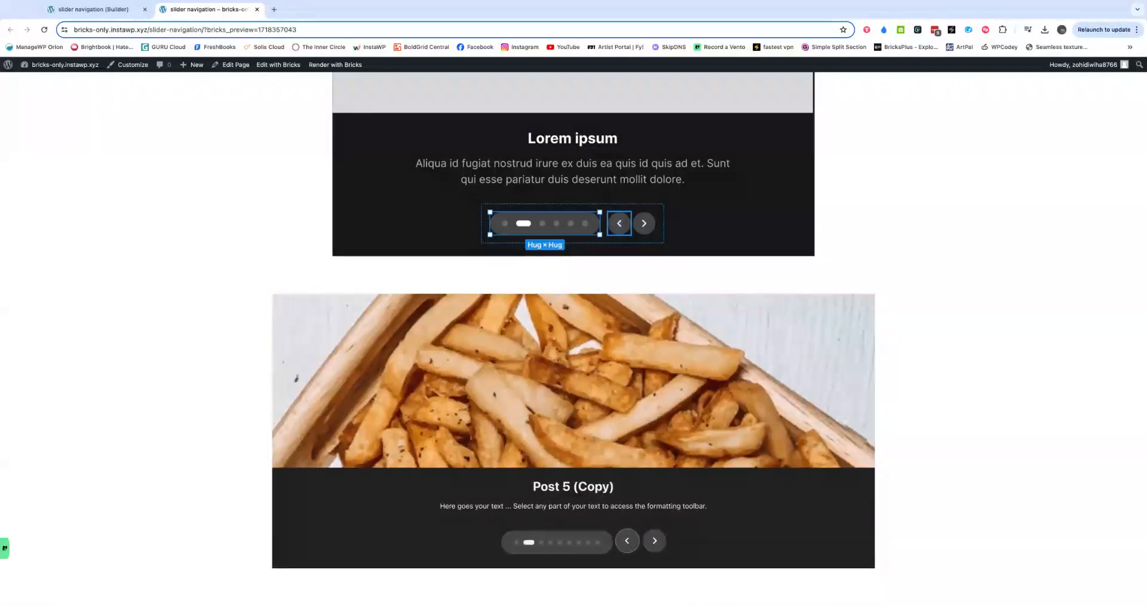
click(627, 541)
click(655, 541)
click(655, 541)
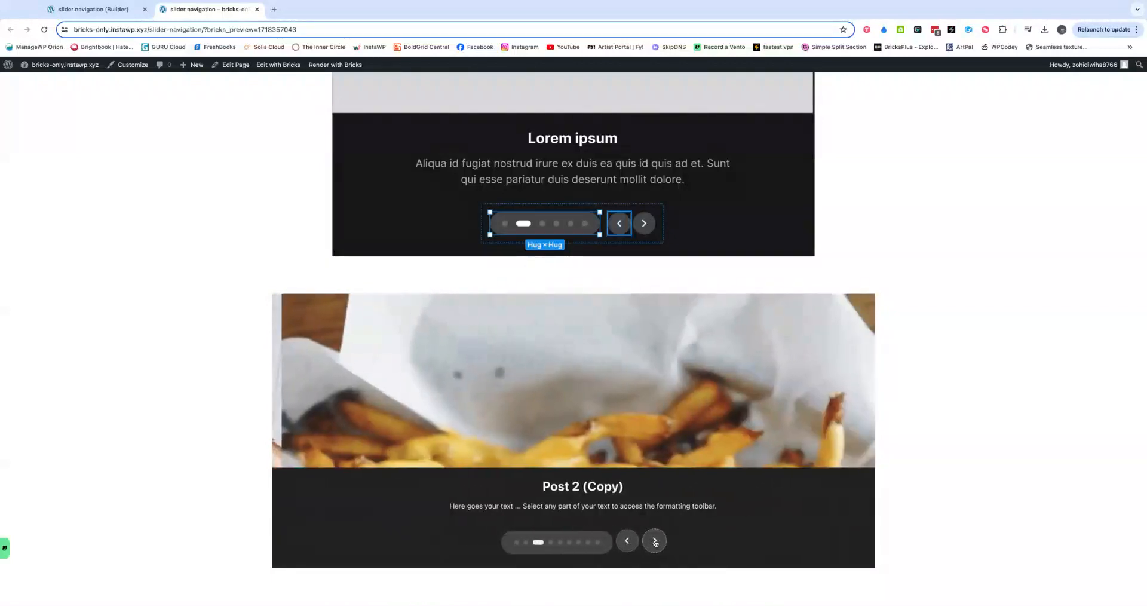
Step: Test the active dot's smooth transition again on the front end, moving repeatedly forward and back through the posts
click(655, 541)
click(655, 541)
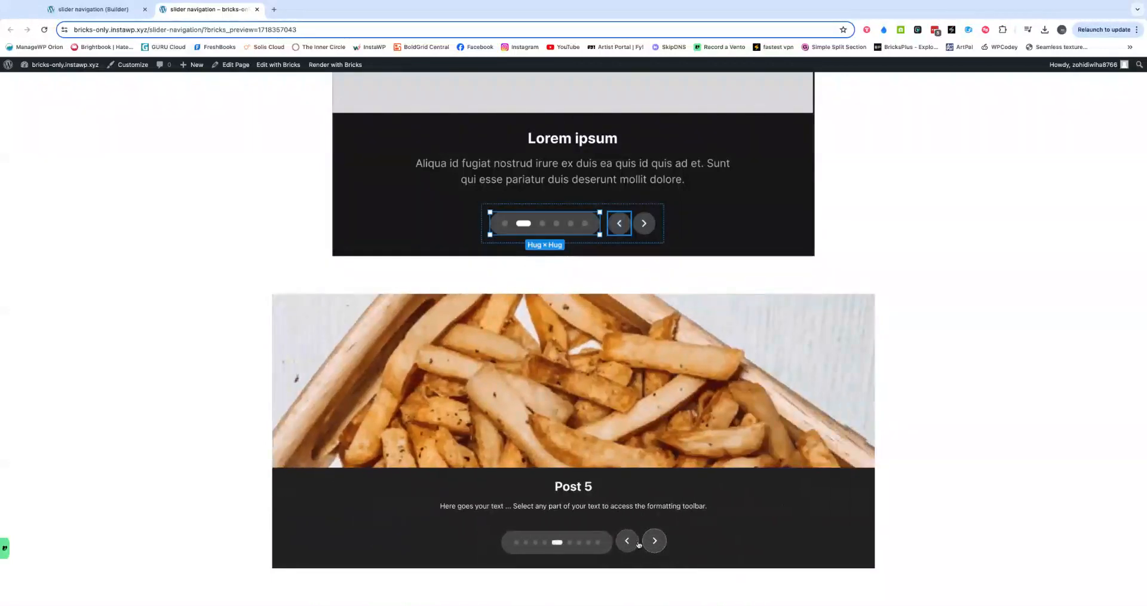
click(629, 542)
click(628, 541)
click(628, 541)
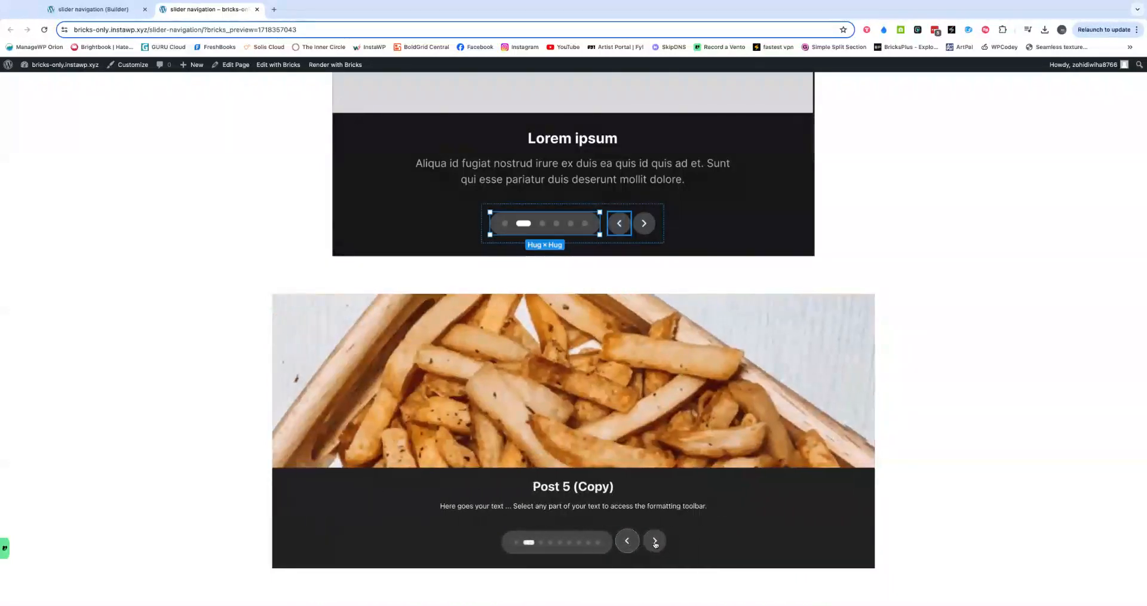
click(655, 541)
click(655, 541)
click(655, 541)
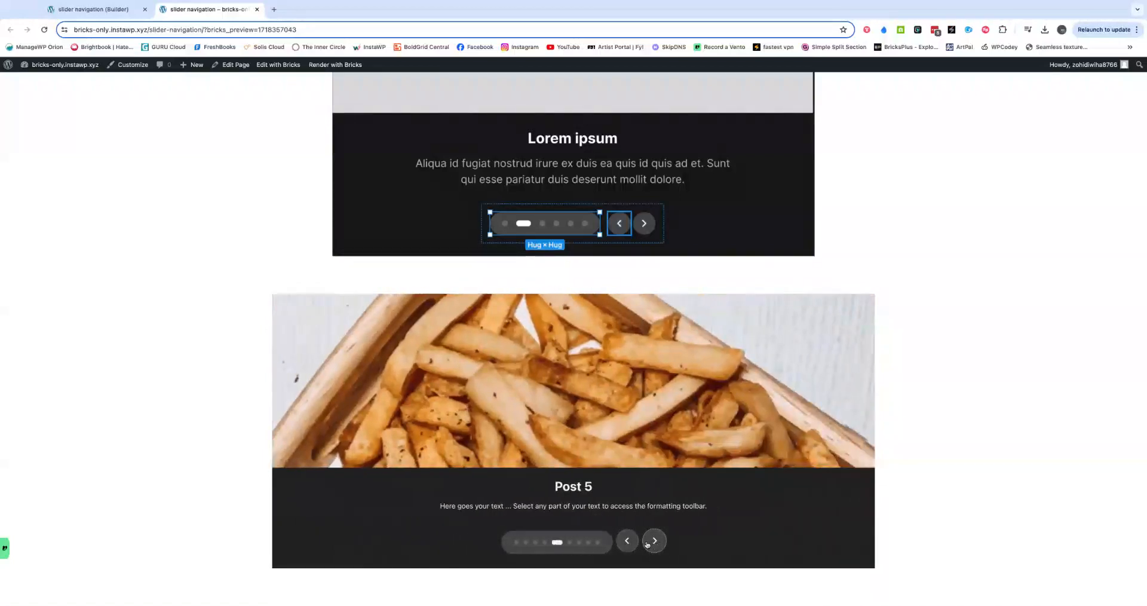
click(627, 542)
click(627, 541)
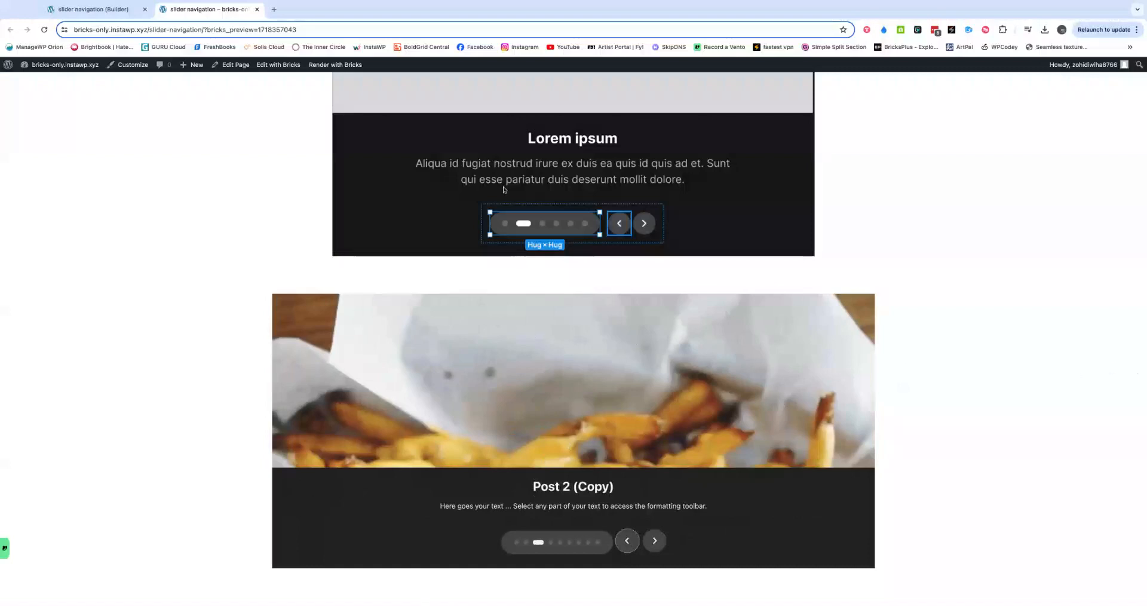
Step: Return to the builder and, at the tablet portrait breakpoint, set the slider's previous arrow left offset to 57% and the next arrow's to 61%
click(112, 13)
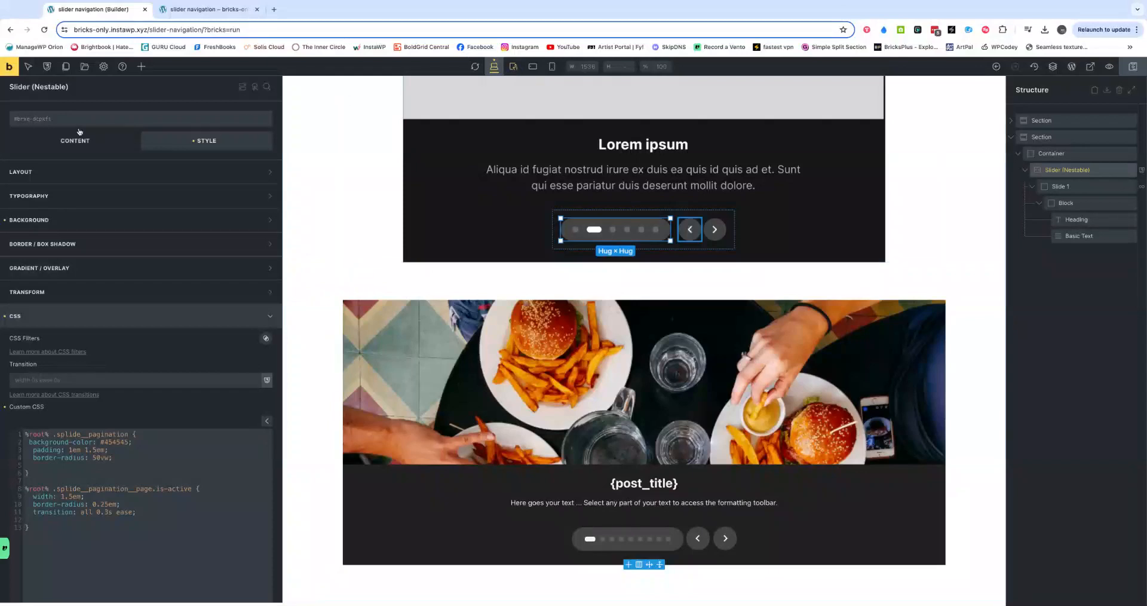
click(84, 141)
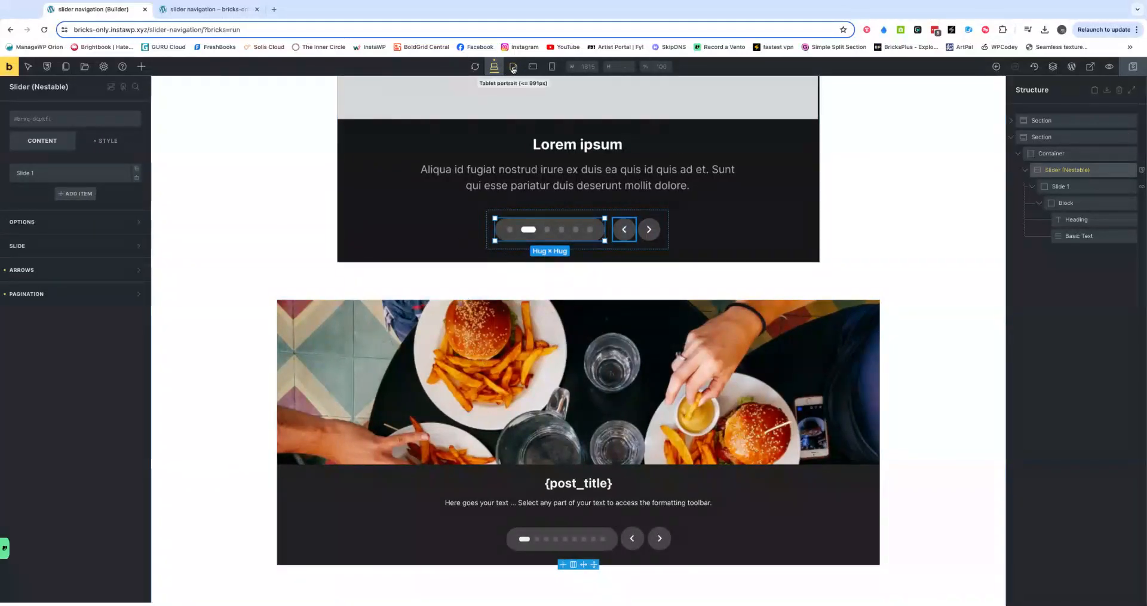
click(513, 66)
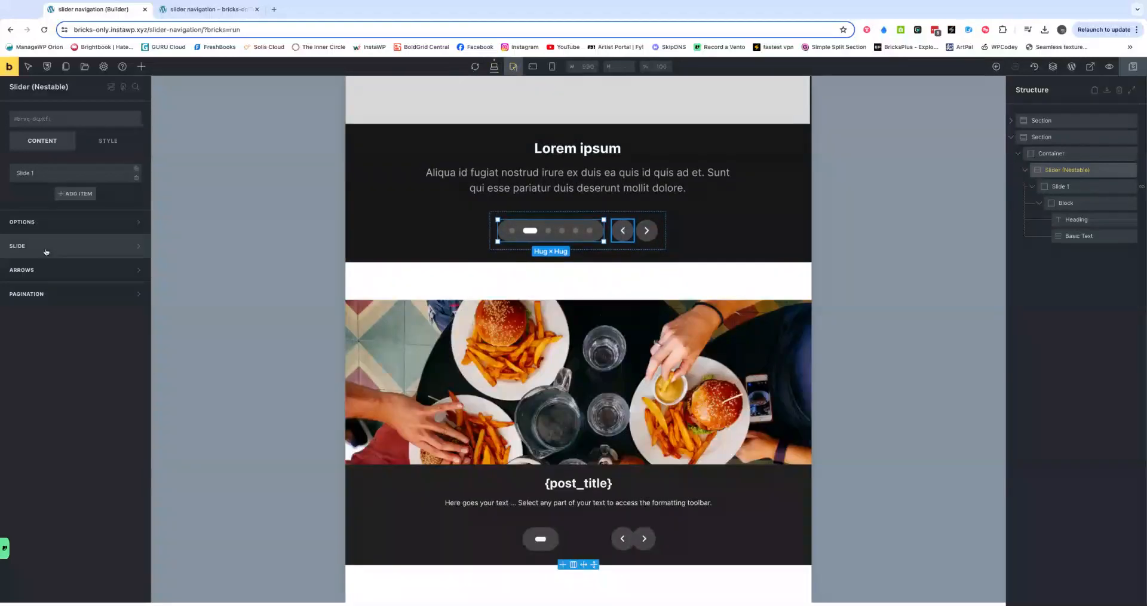
click(29, 274)
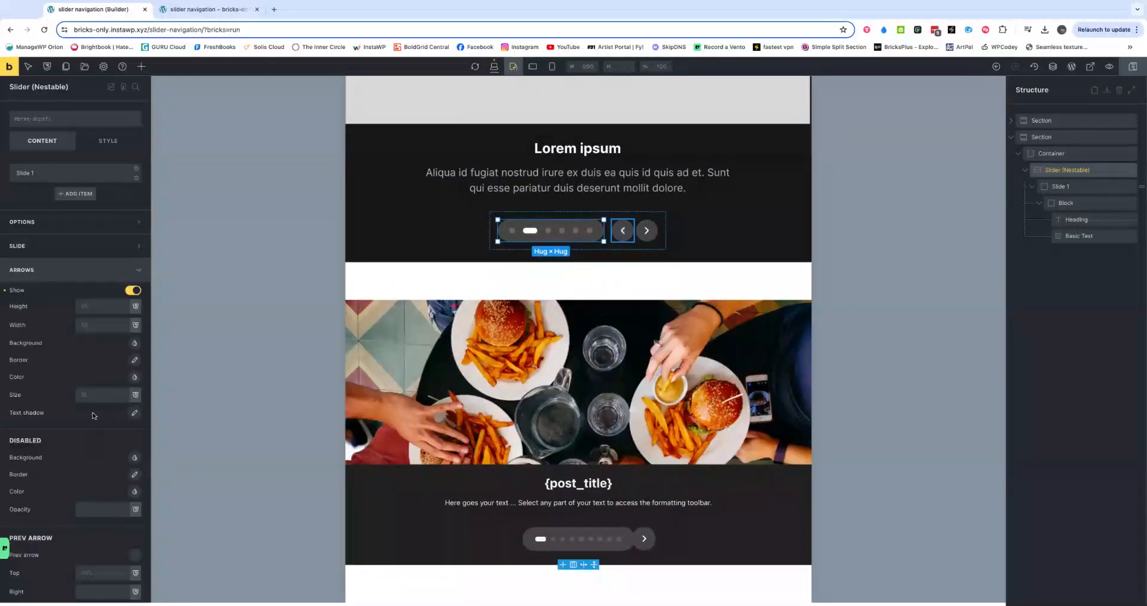
scroll(95, 412, down, 5)
scroll(95, 412, down, 1)
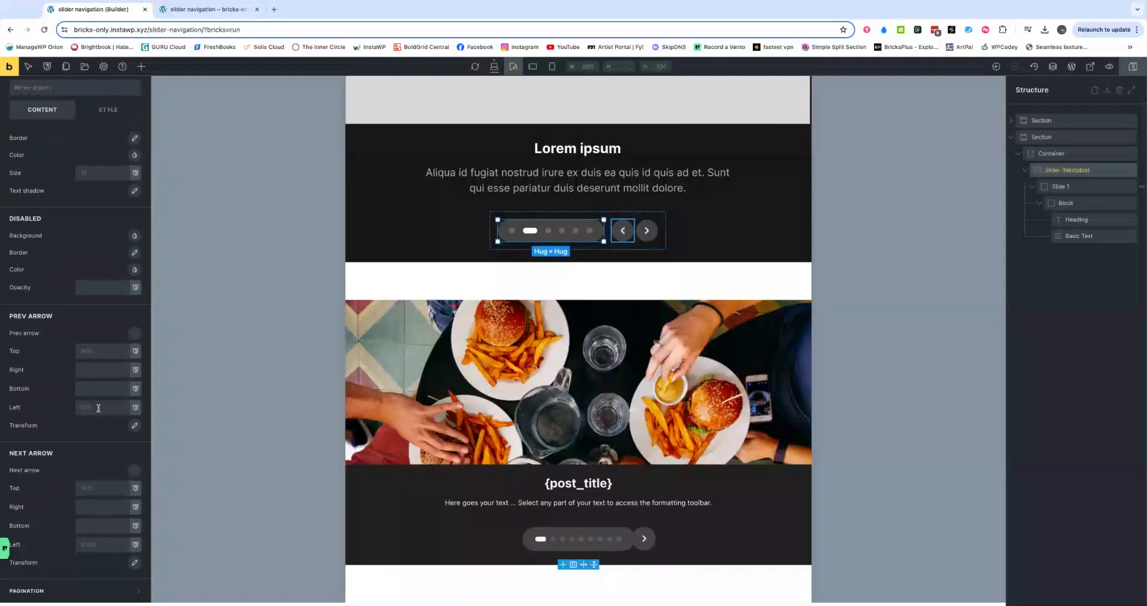
click(98, 407)
text(57%)
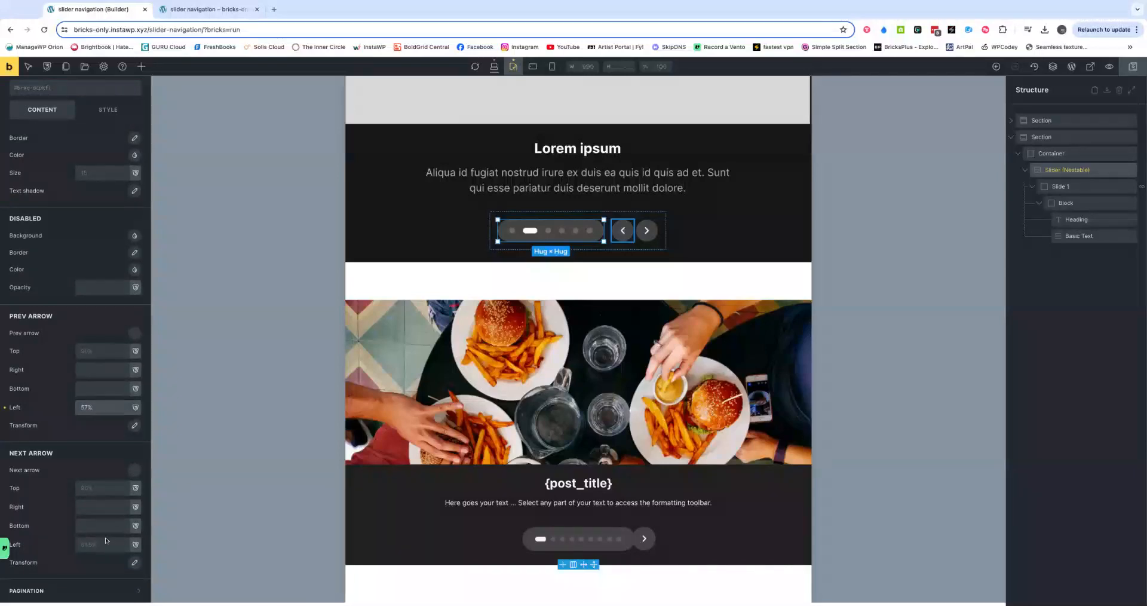
click(107, 542)
text(6)
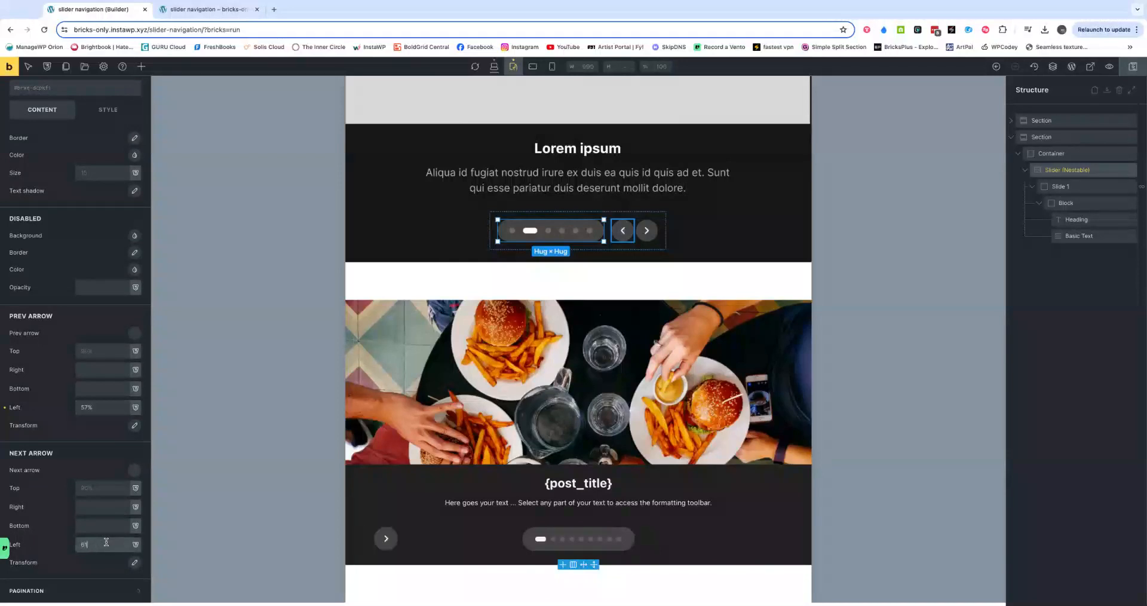
text(%%)
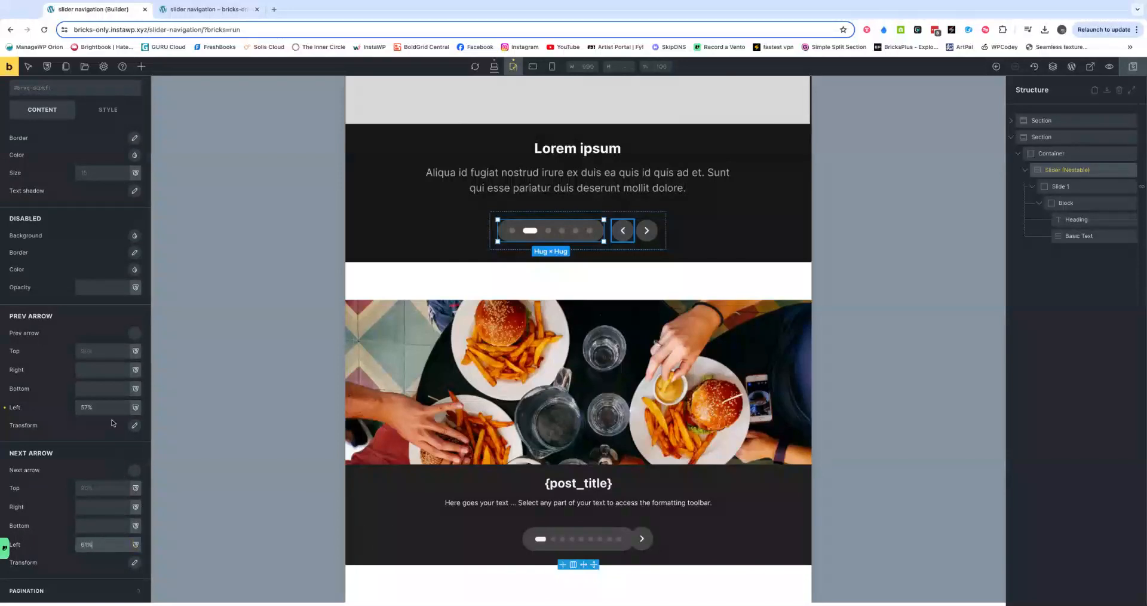
Step: Adjust the tablet portrait left offsets to 63% for the previous arrow and 68.5% for the next arrow
click(104, 402)
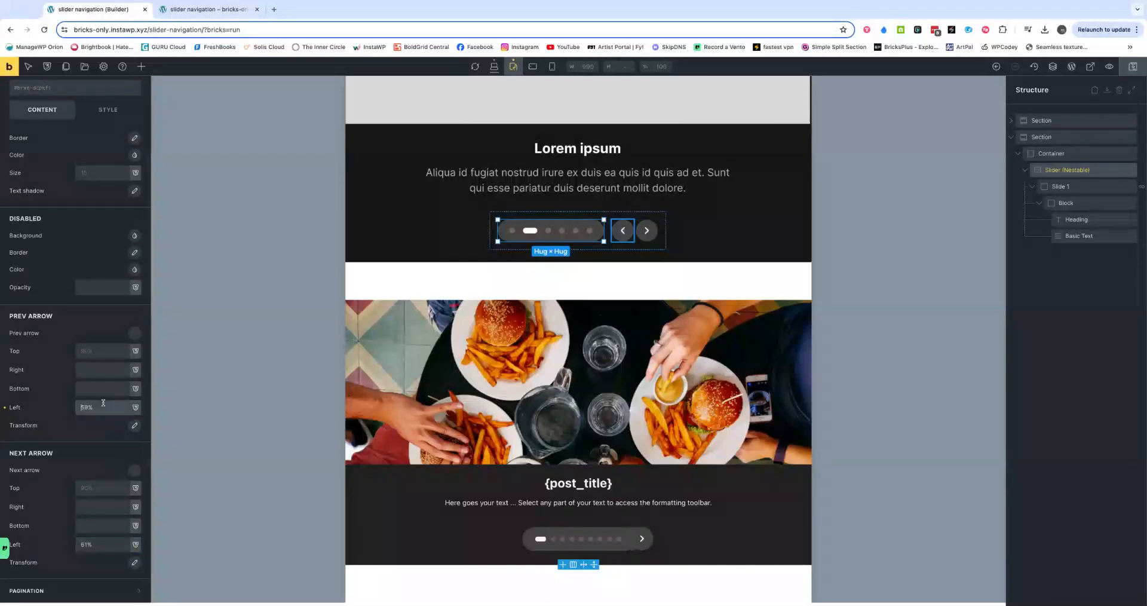
key(Up)
click(108, 543)
key(Up)
key(Up)
key(Up)
key(Up)
key(Up)
key(Up)
key(Up)
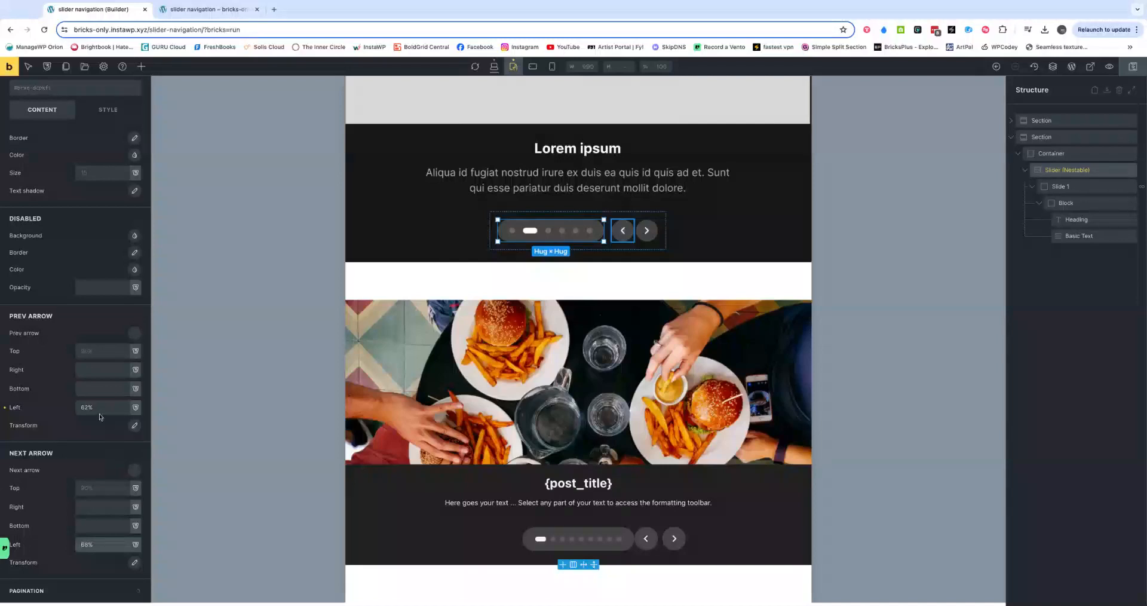
click(98, 407)
key(Up)
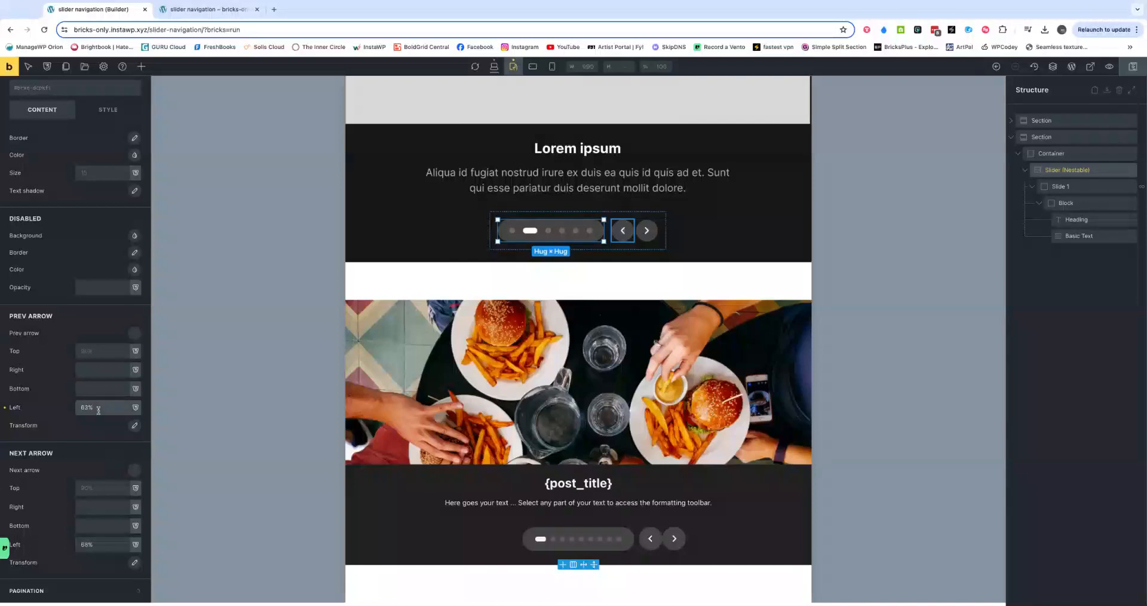
click(88, 545)
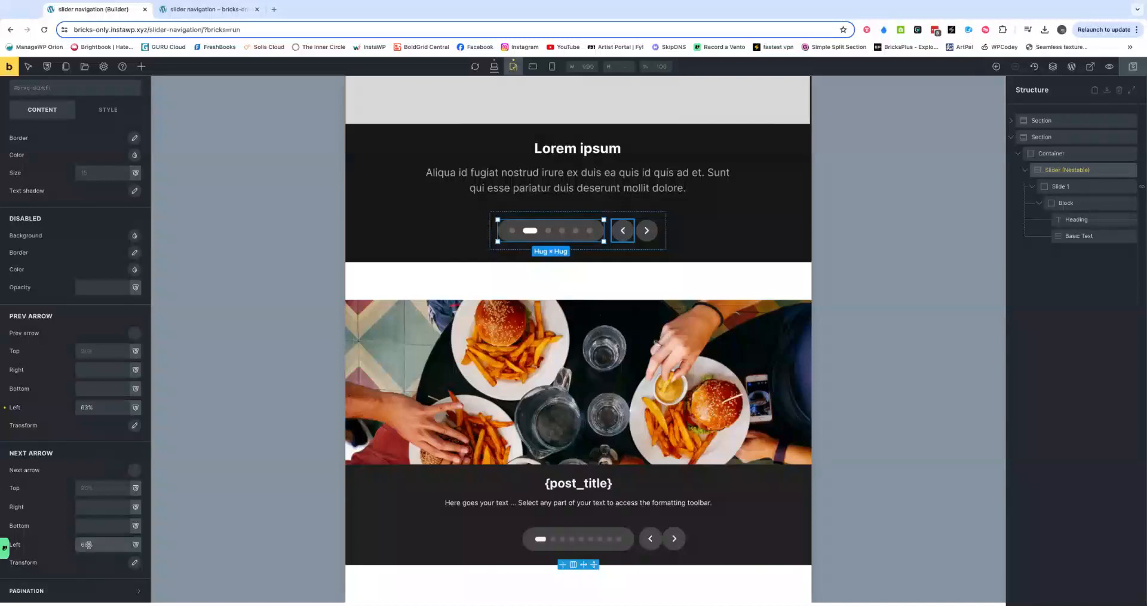
text(.5)
Step: Copy the next arrow's 68.5% left offset into the same setting at the mobile landscape breakpoint
double_click(100, 544)
key(super+c)
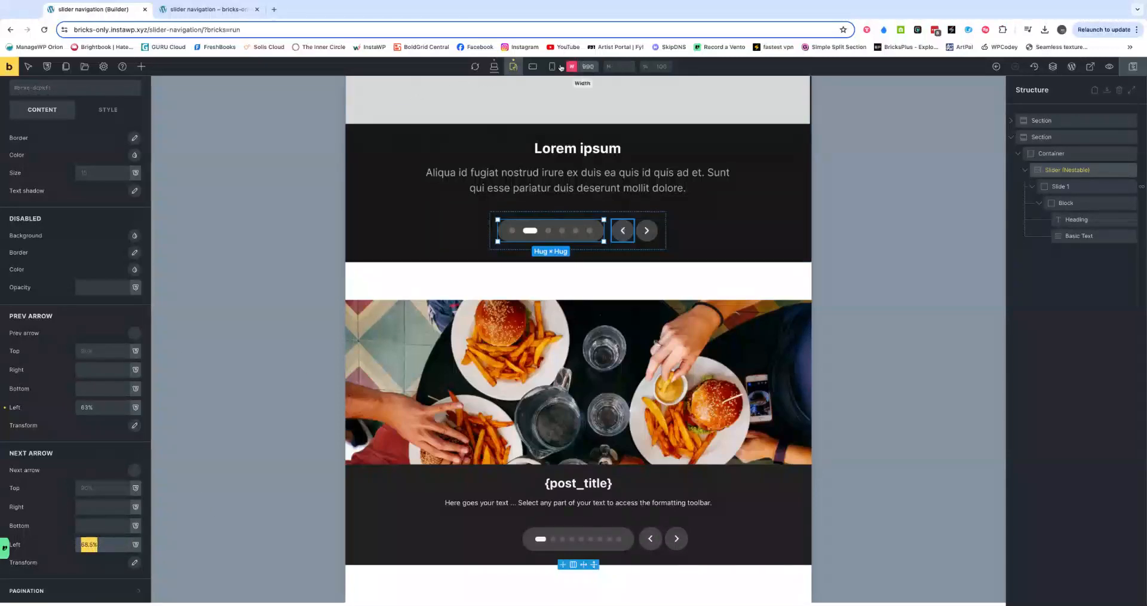
click(533, 66)
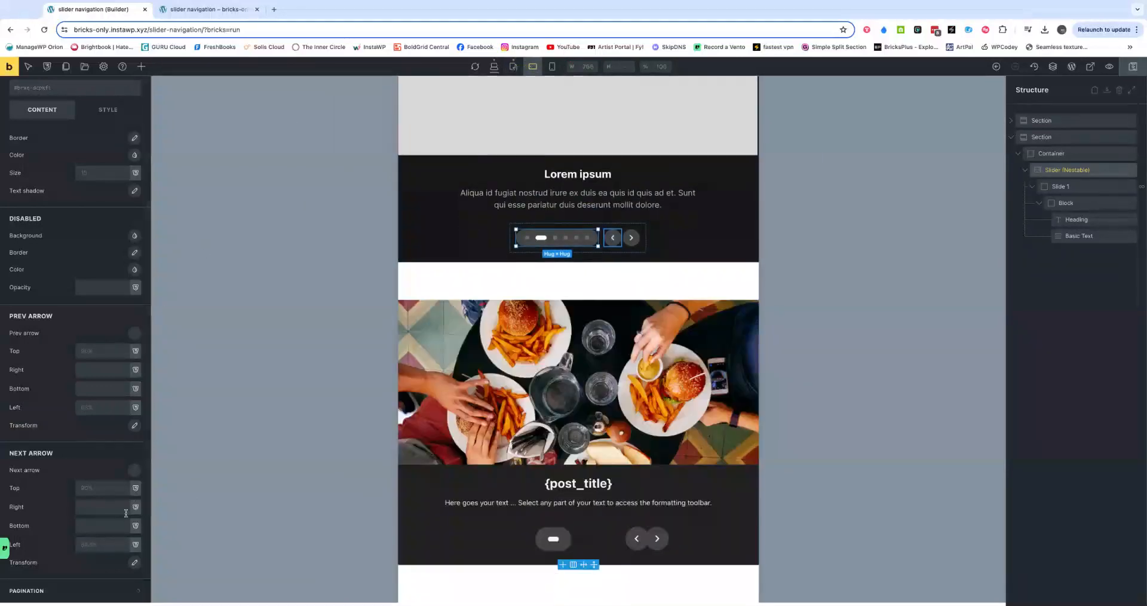
click(100, 544)
key(super+v)
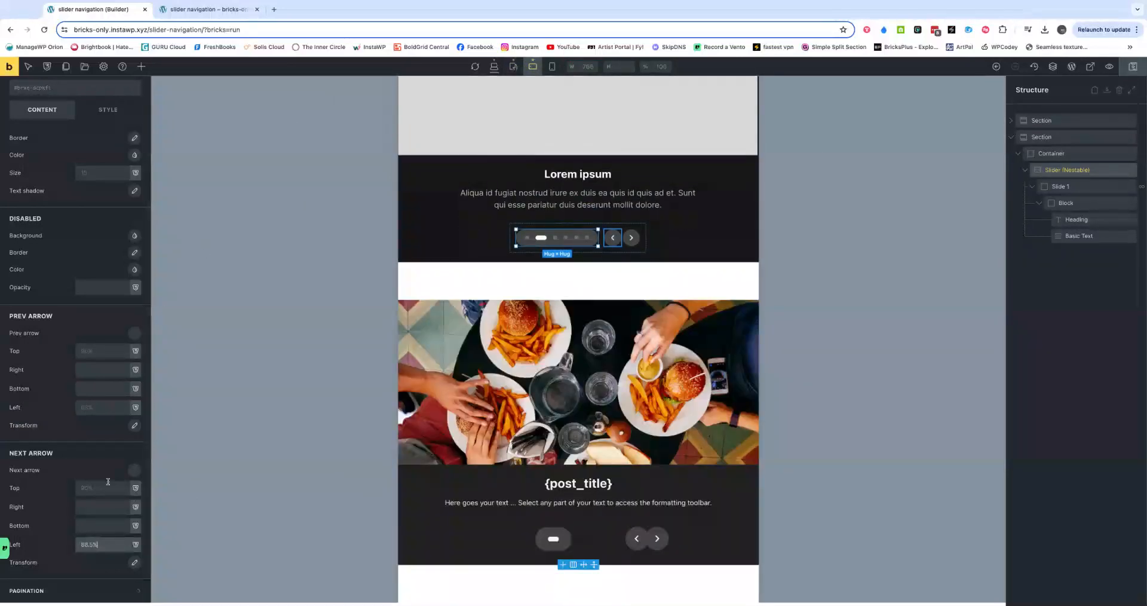
Step: Set the previous arrow's left offset to 69% at the mobile landscape breakpoint
click(98, 409)
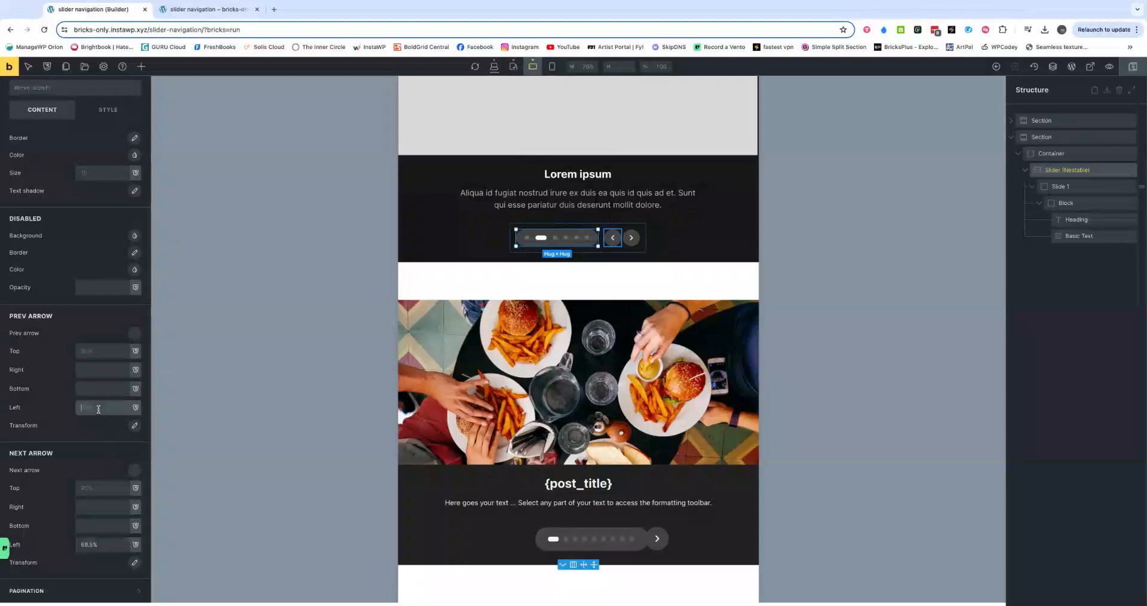
text(68.5%)
key(BackSpace)
key(BackSpace)
key(Up)
key(Up)
key(Up)
key(Up)
key(Down)
key(Down)
key(Down)
Step: Set the mobile landscape left offsets to 77.5% for the next arrow and 70% for the previous arrow
click(107, 544)
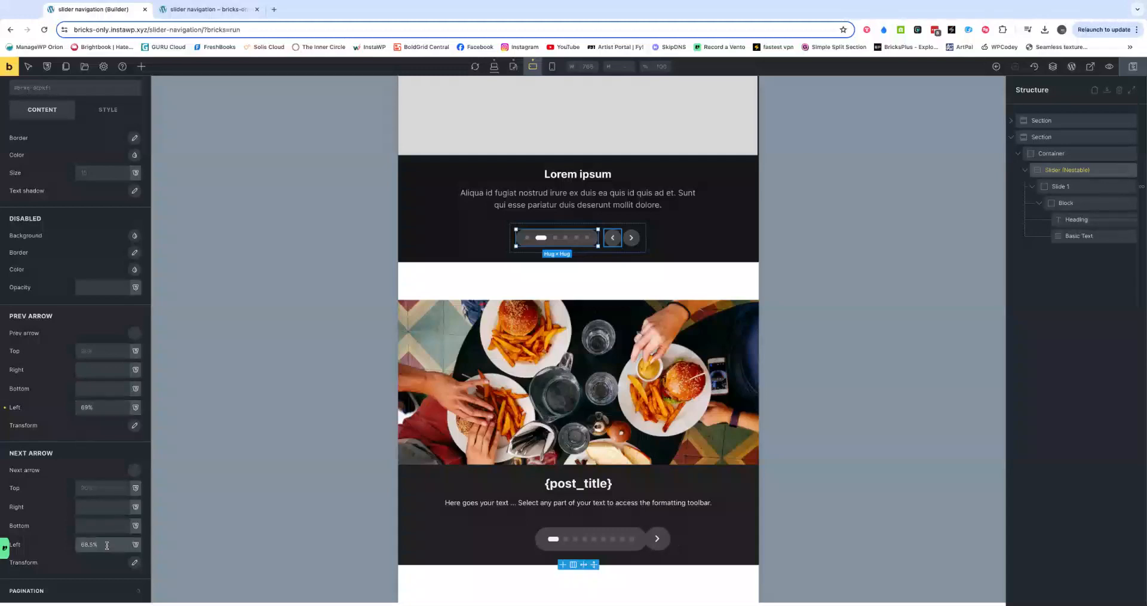
key(Up)
key(Up)
key(Up)
key(Up)
key(Up)
key(Up)
key(Up)
key(Up)
key(Up)
click(102, 409)
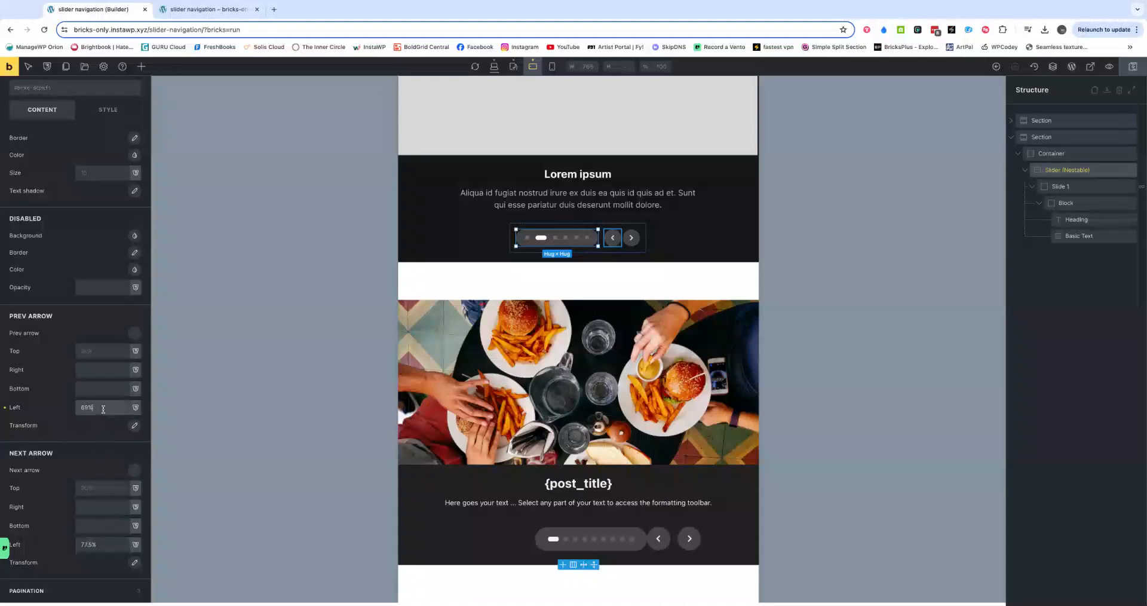
key(Up)
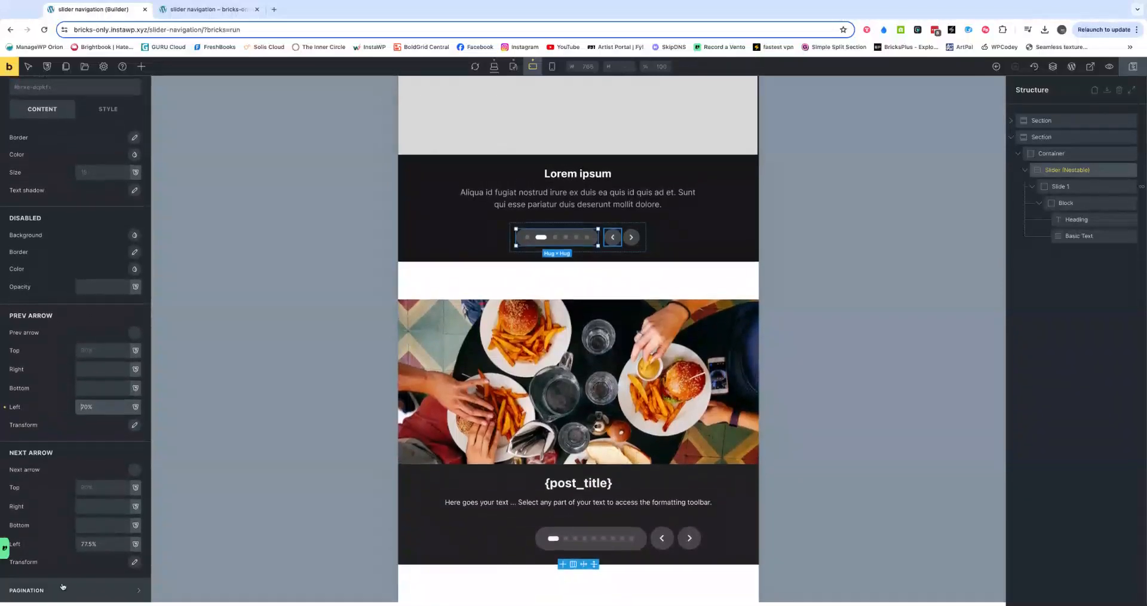
Step: Set the slider pagination's left position to 31% at the mobile landscape breakpoint
click(36, 590)
scroll(85, 447, down, 2)
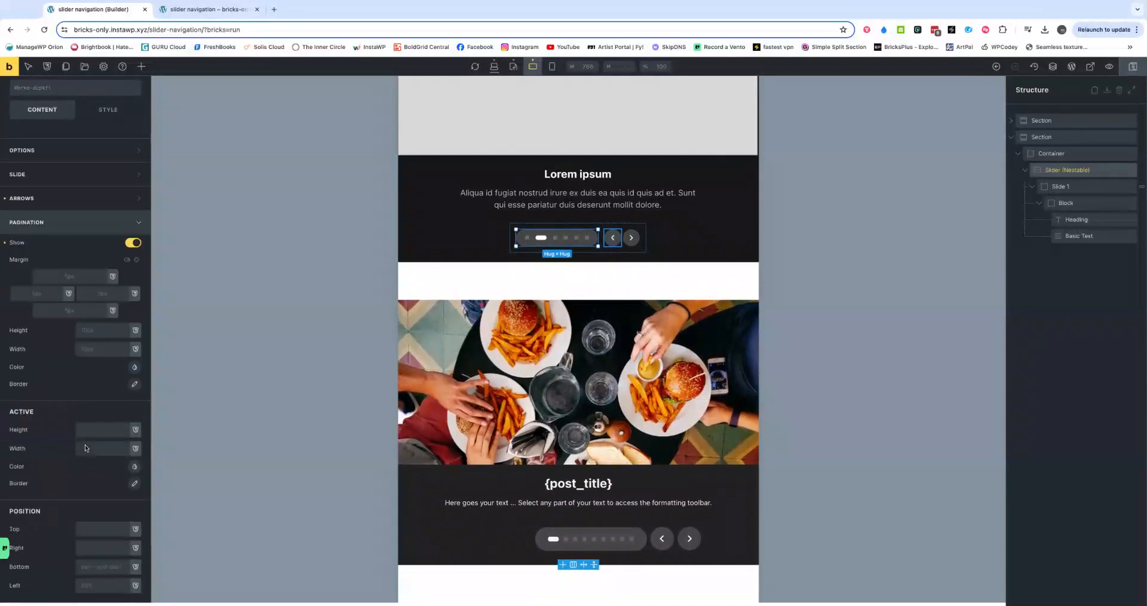
click(102, 586)
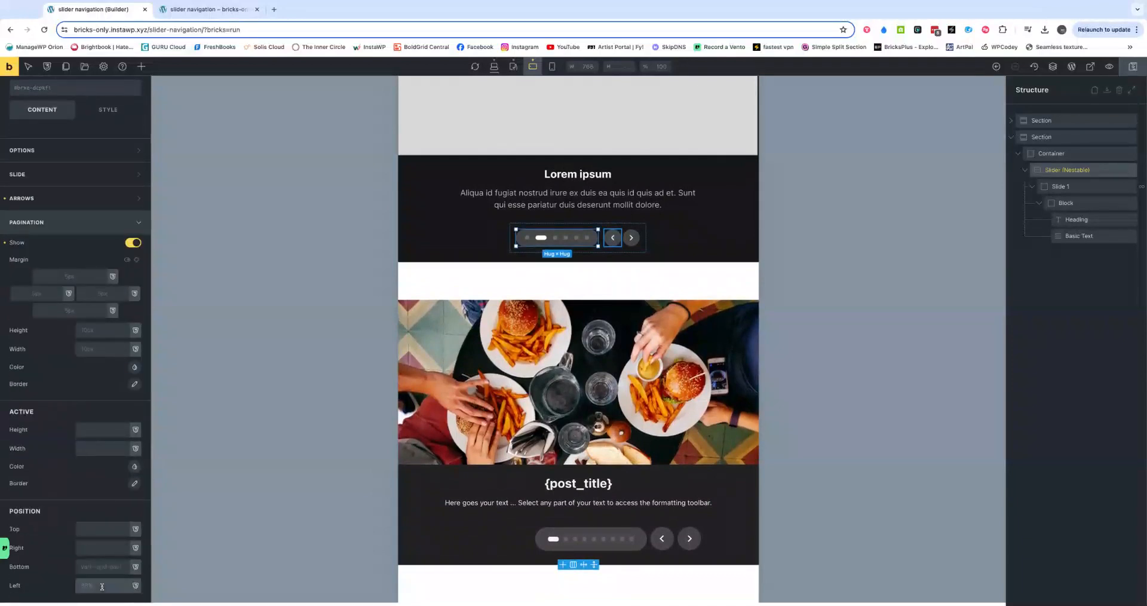
text(25%)
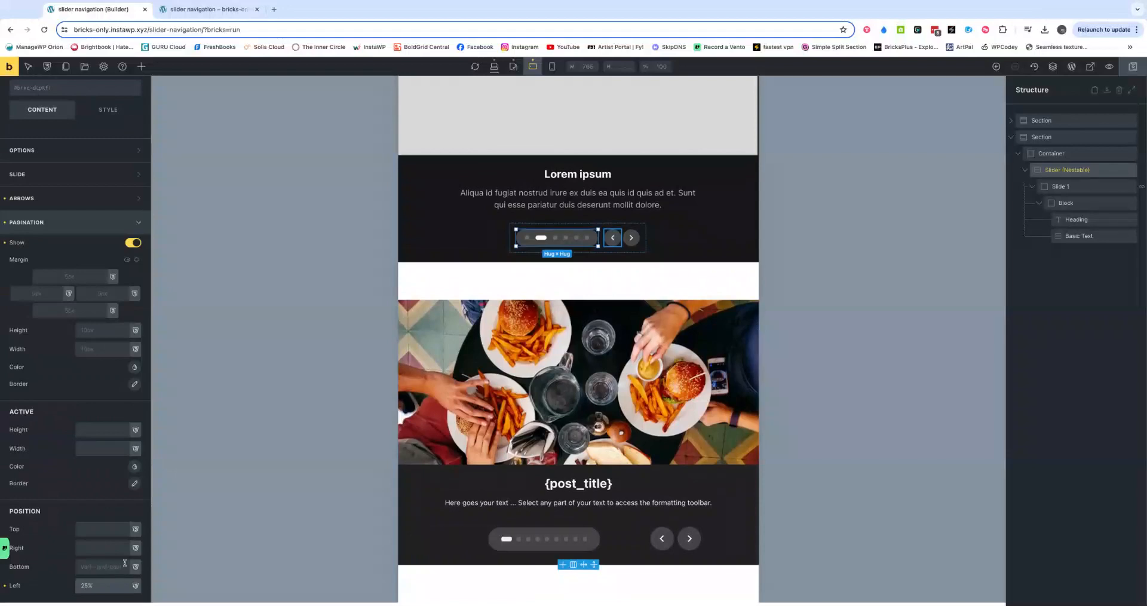
key(Up)
key(Up)
key(Up)
key(Up)
key(Up)
key(Up)
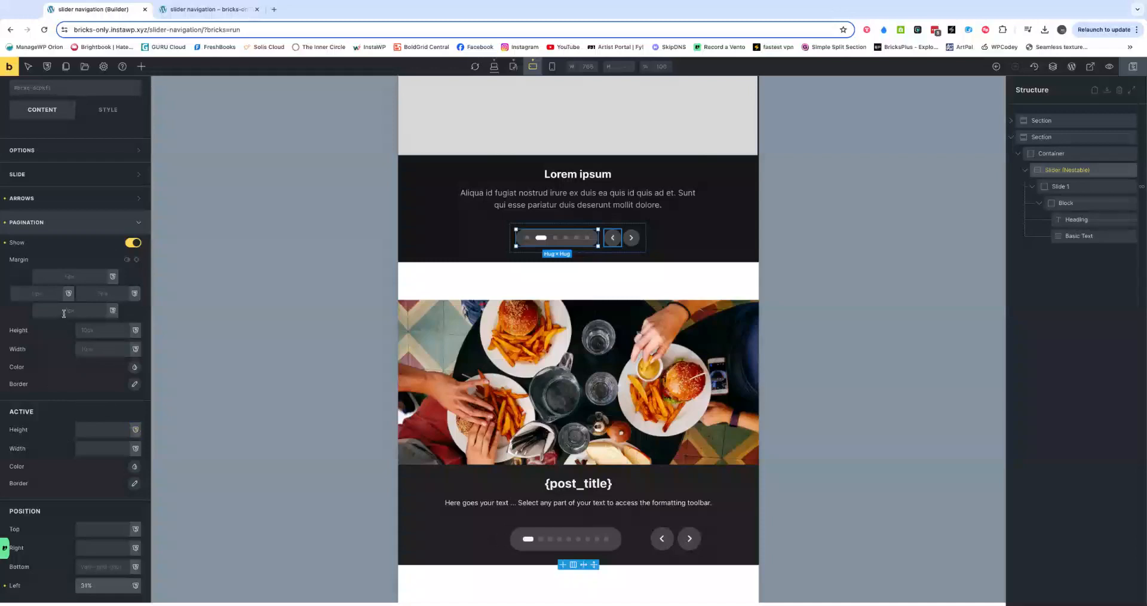
Step: Reduce the previous arrow's left offset to 63% at the mobile landscape breakpoint, bringing it beside the pagination pill
click(41, 225)
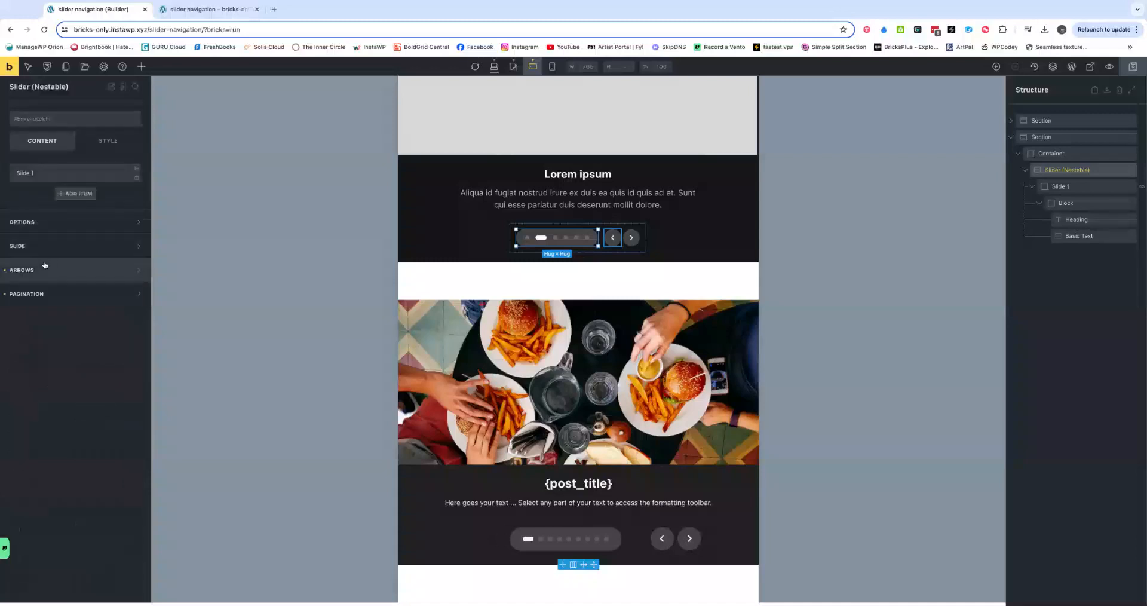
click(98, 268)
scroll(104, 554, down, 4)
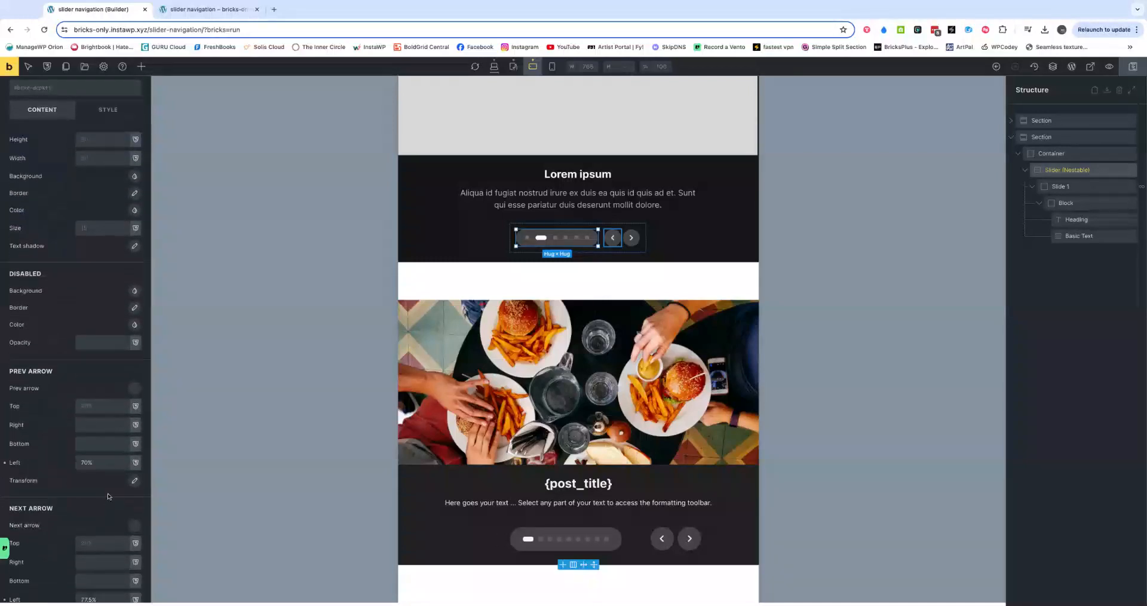
click(102, 406)
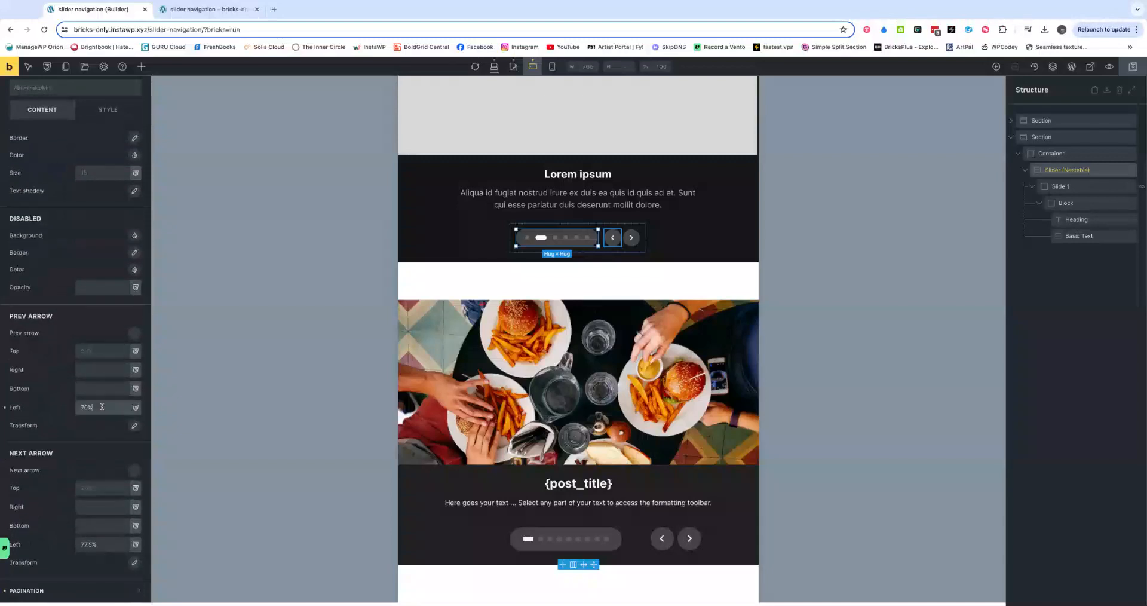
key(Down)
key(Down)
key(Down)
key(Down)
key(Down)
key(Down)
key(Down)
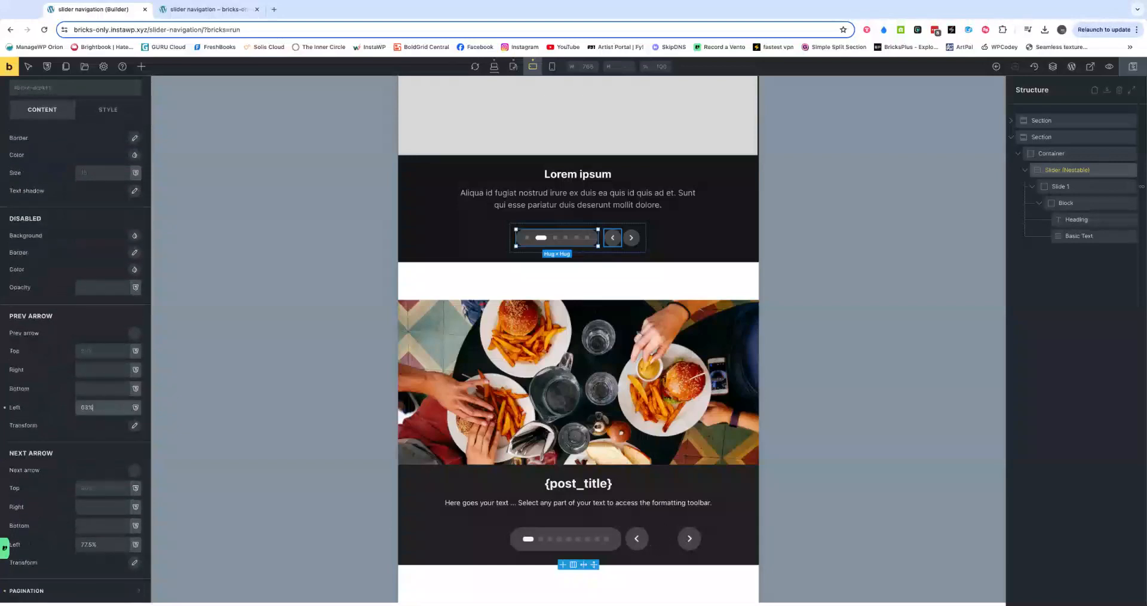
Step: Reduce the next arrow's left offset to 70.5% at the mobile landscape breakpoint
click(108, 544)
key(Down)
key(Down)
key(Down)
key(Down)
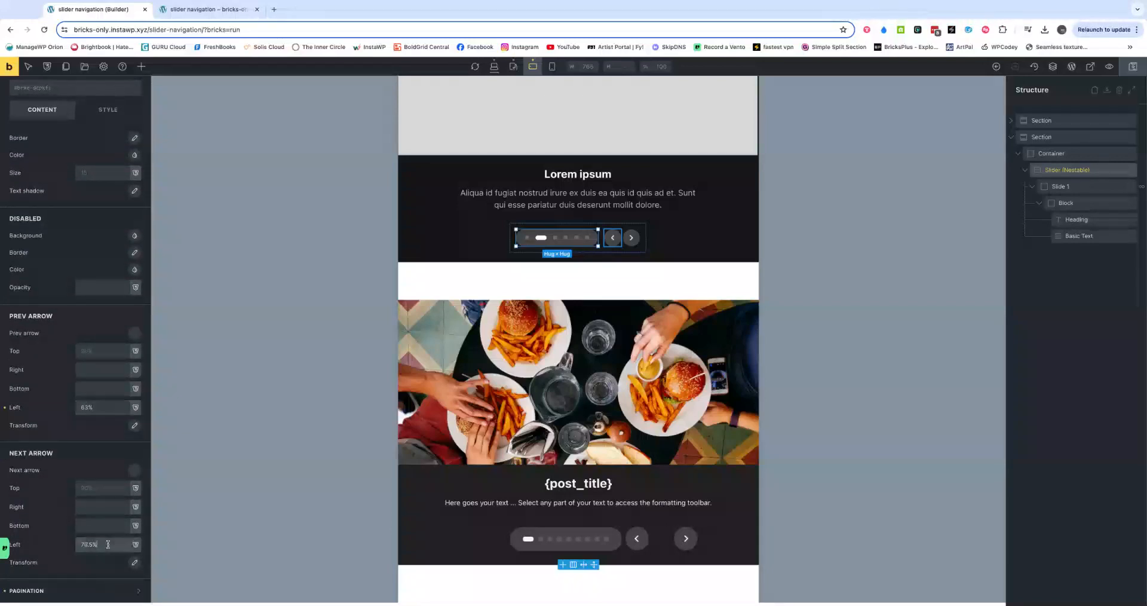
key(Down)
key(Down)
key(Down)
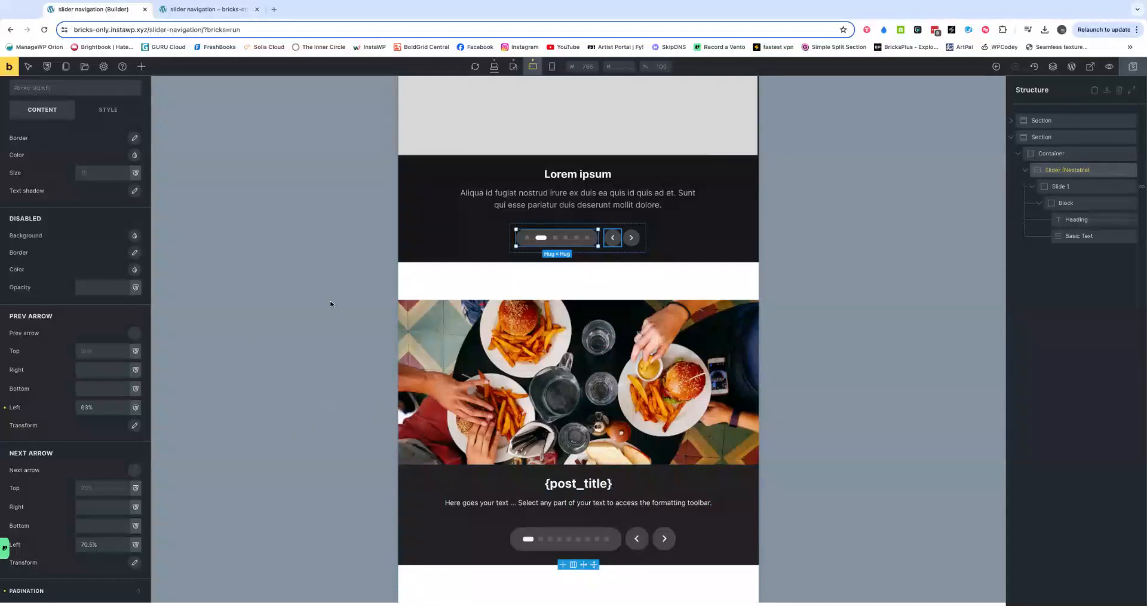
Step: Set the slider pagination's left position to 10% at the mobile portrait breakpoint
click(551, 66)
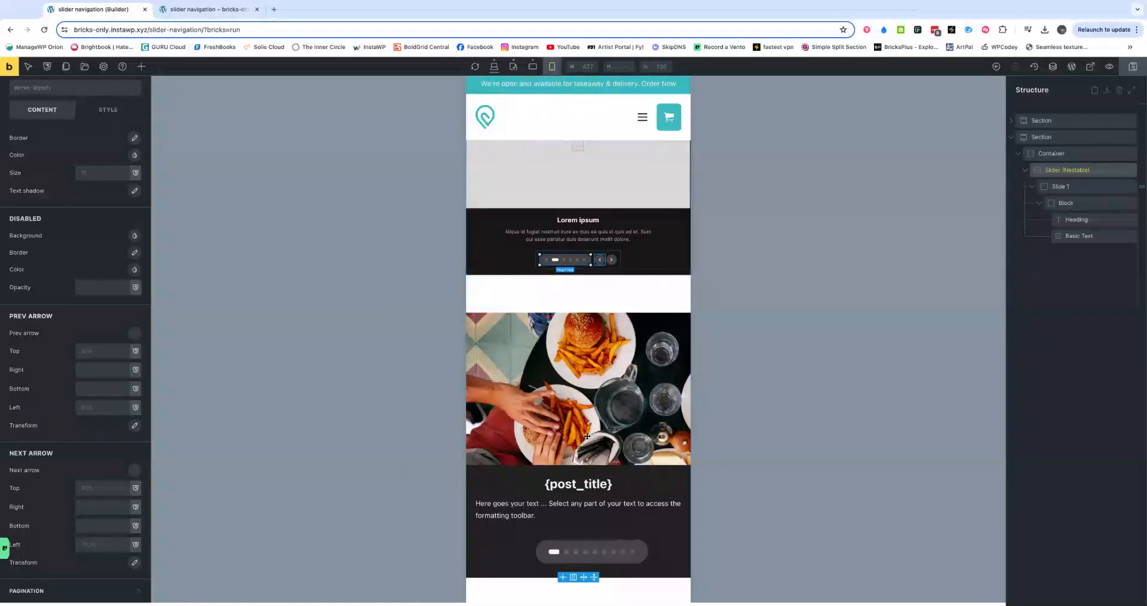
scroll(111, 545, down, 1)
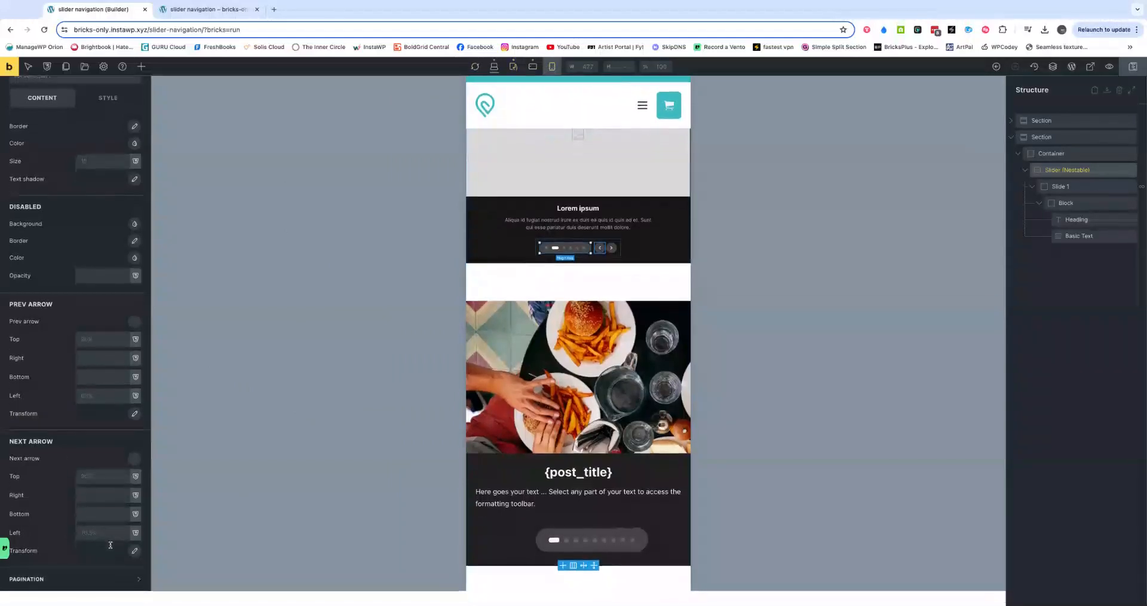
scroll(110, 545, up, 1)
click(56, 590)
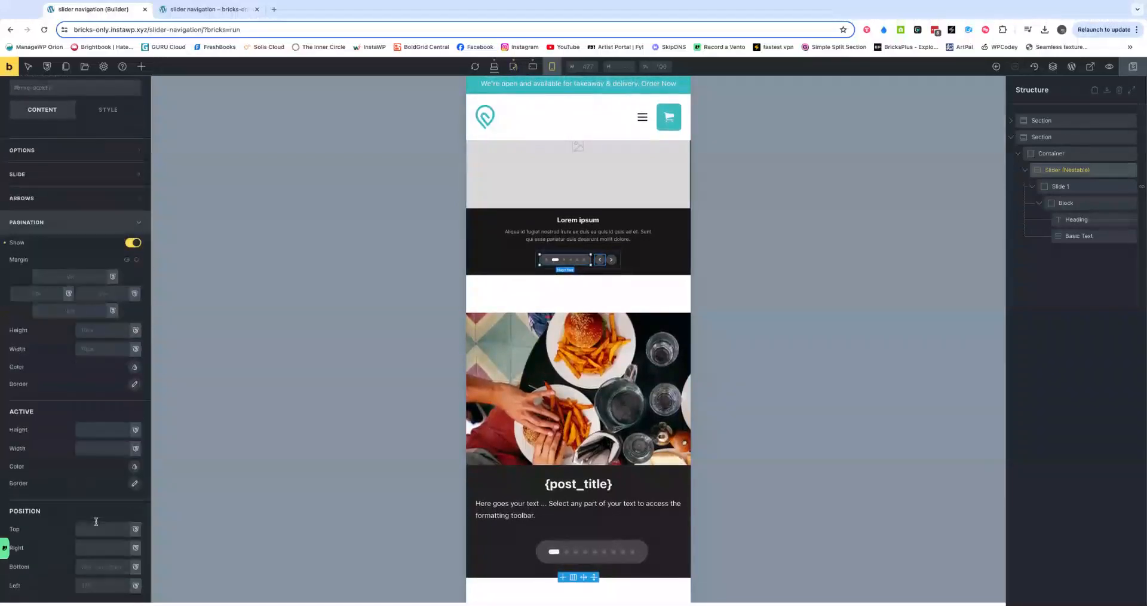
click(95, 583)
text(10)
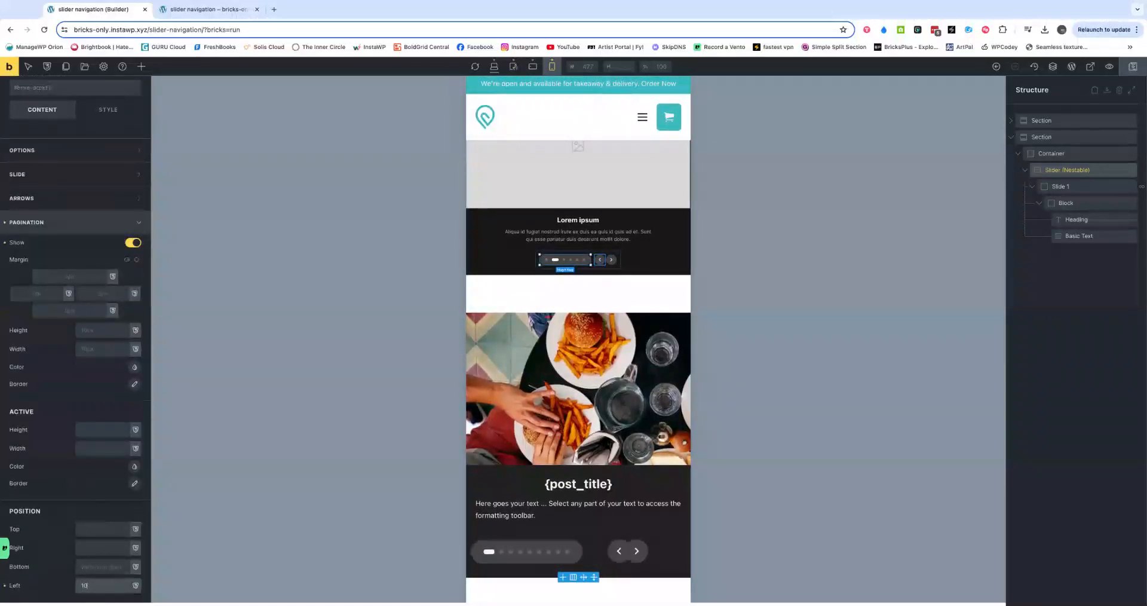
text(%)
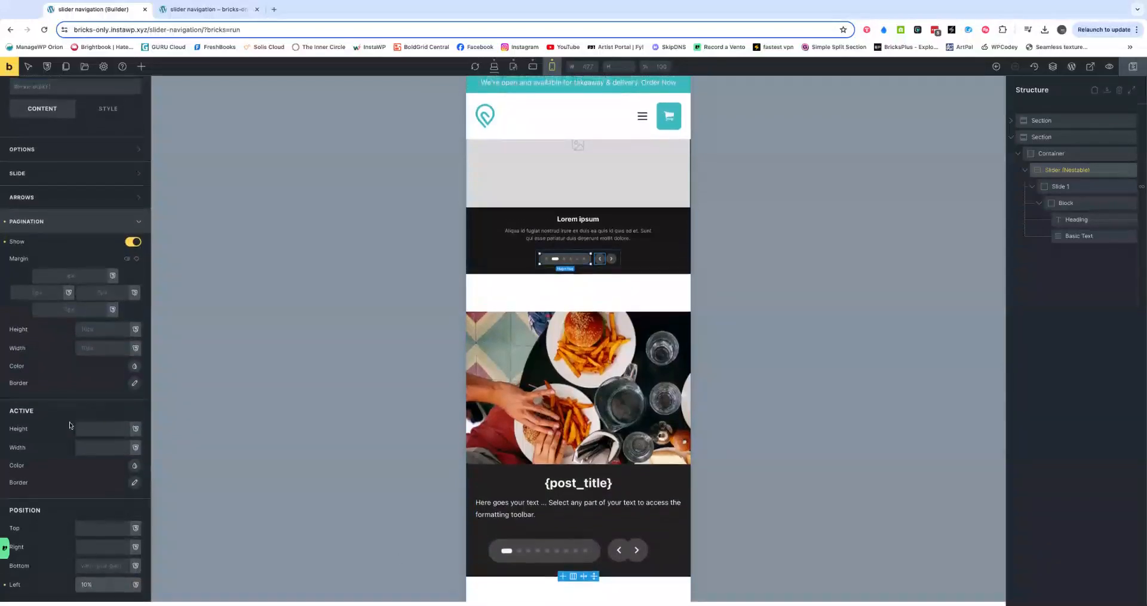
Step: Set the previous arrow's left offset to 63.5% at the mobile portrait breakpoint
click(45, 224)
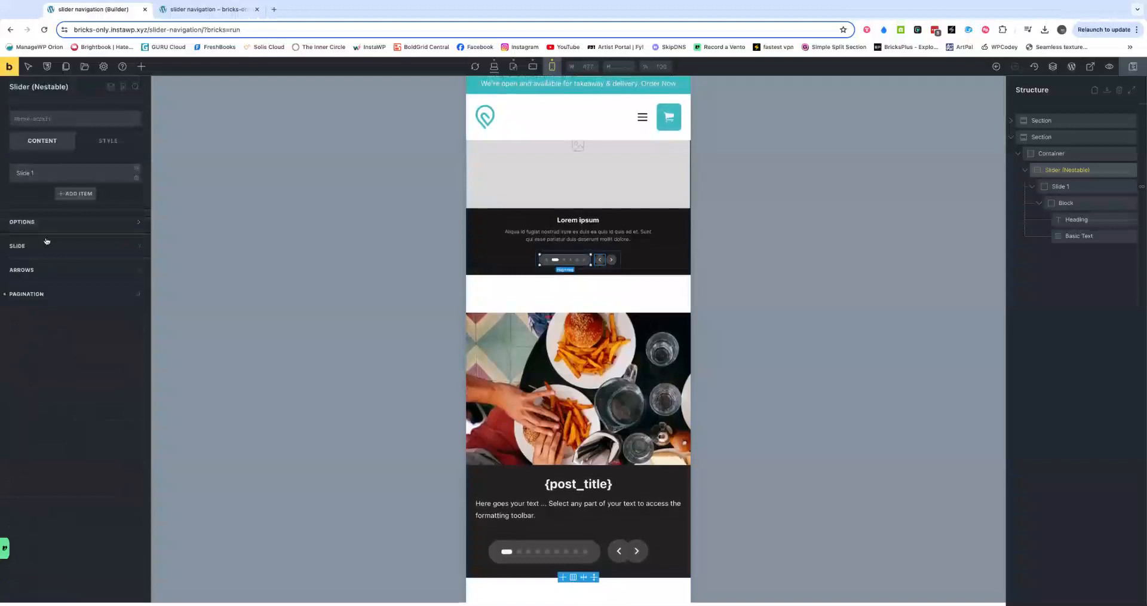
click(37, 269)
scroll(86, 540, down, 3)
scroll(85, 539, down, 1)
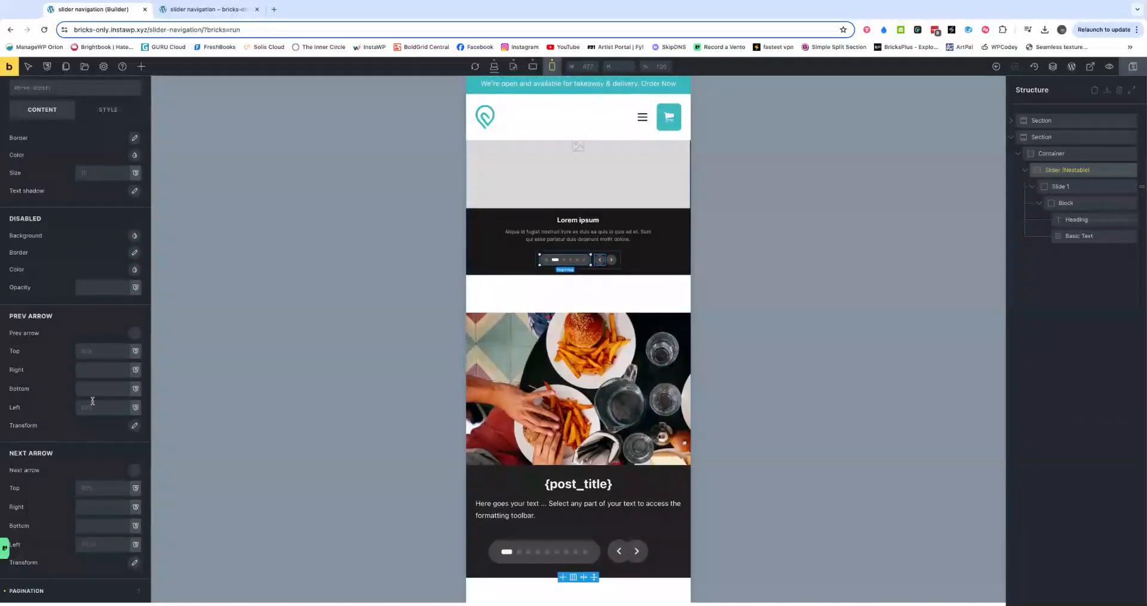
click(94, 407)
text(68.5%)
key(Down)
key(Down)
key(Down)
key(Down)
key(Up)
Step: Set the next arrow's left offset to 76.5% at the mobile portrait breakpoint
click(106, 545)
text(68.5%)
key(Up)
key(Up)
key(Up)
key(Up)
key(Up)
key(Up)
key(Up)
key(Up)
key(Up)
key(Up)
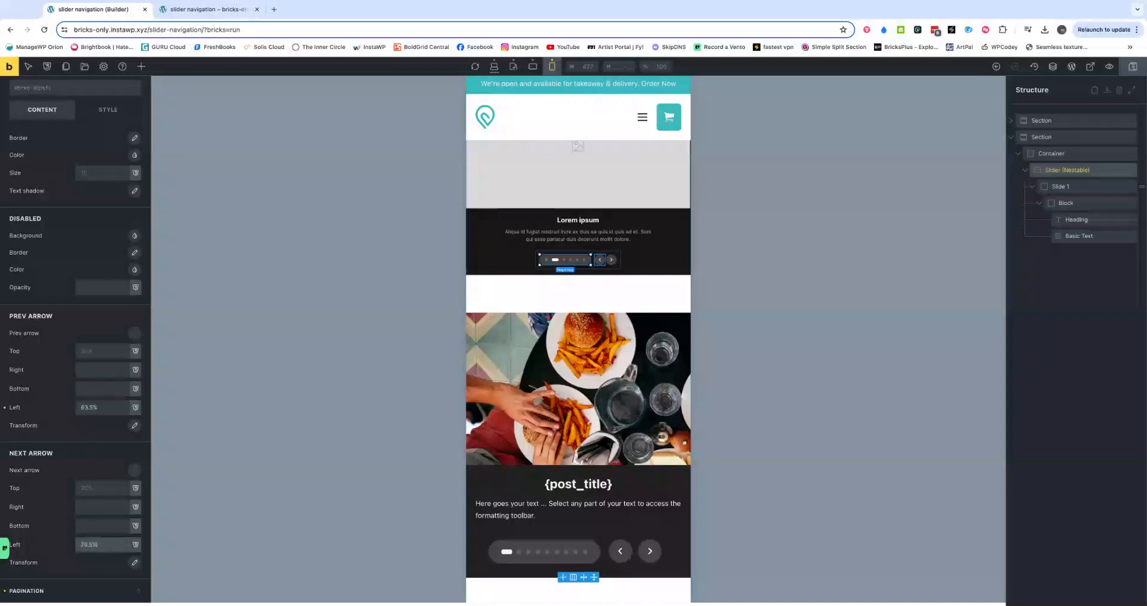
Step: Return to the desktop breakpoint and select the first section, which holds the reference card
click(309, 290)
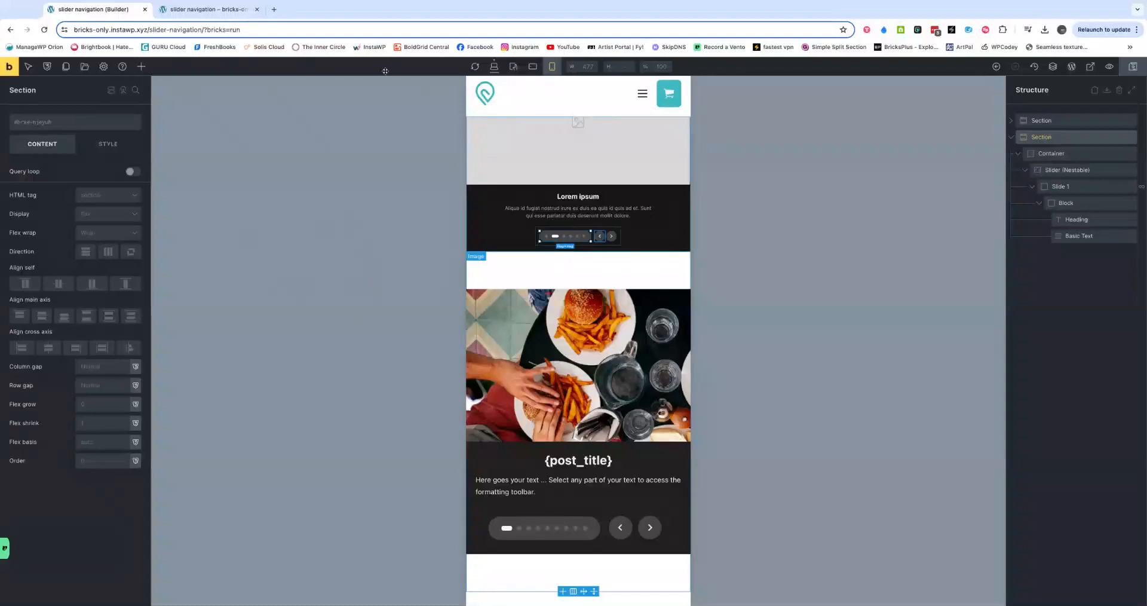
click(493, 66)
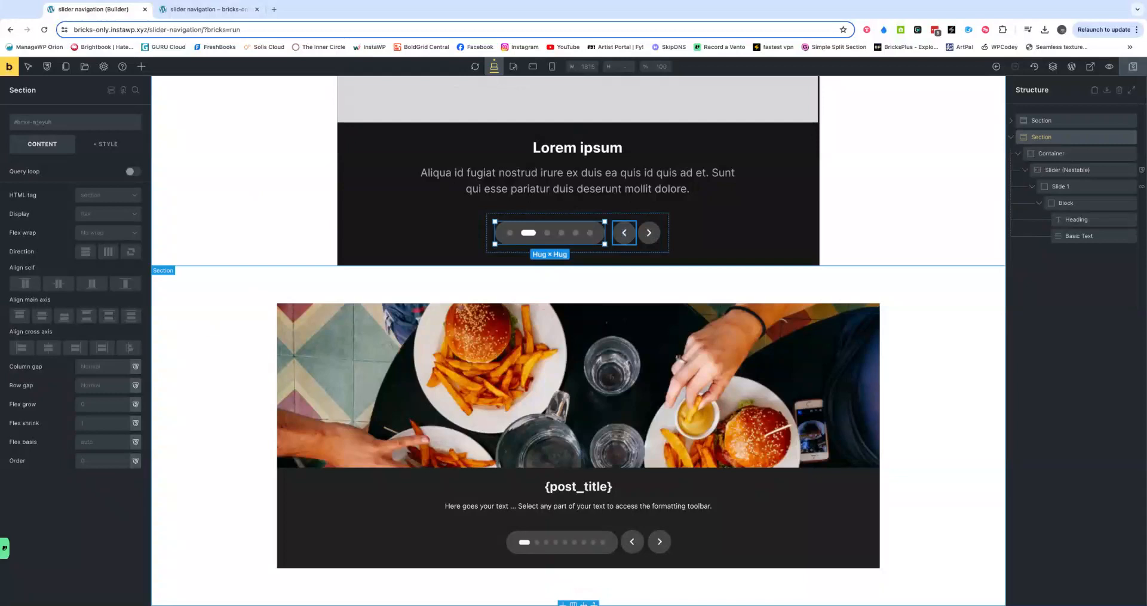
click(1041, 121)
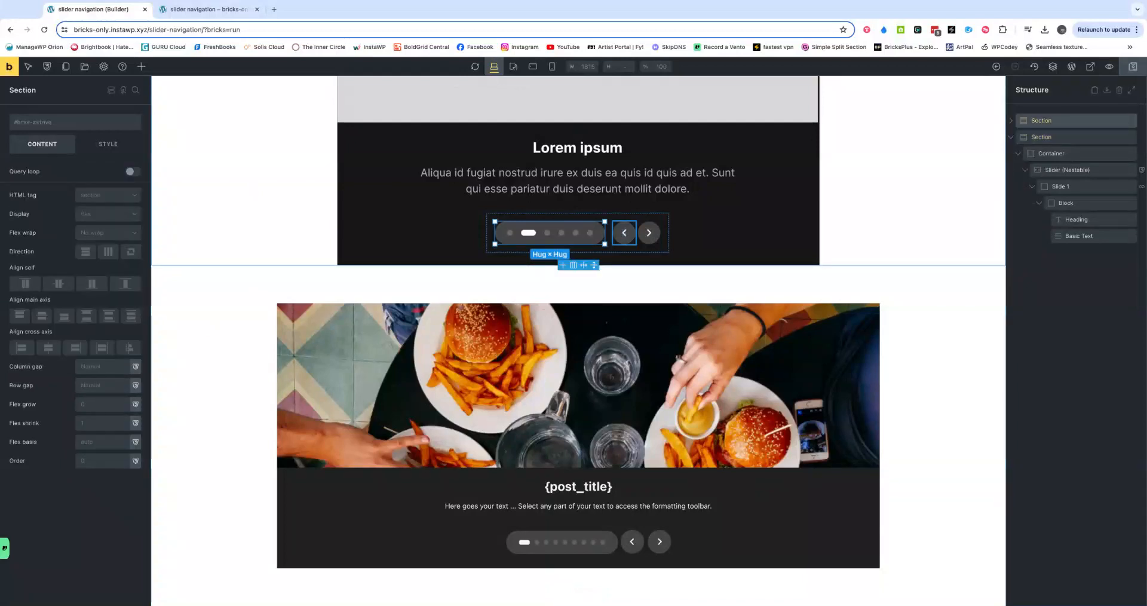